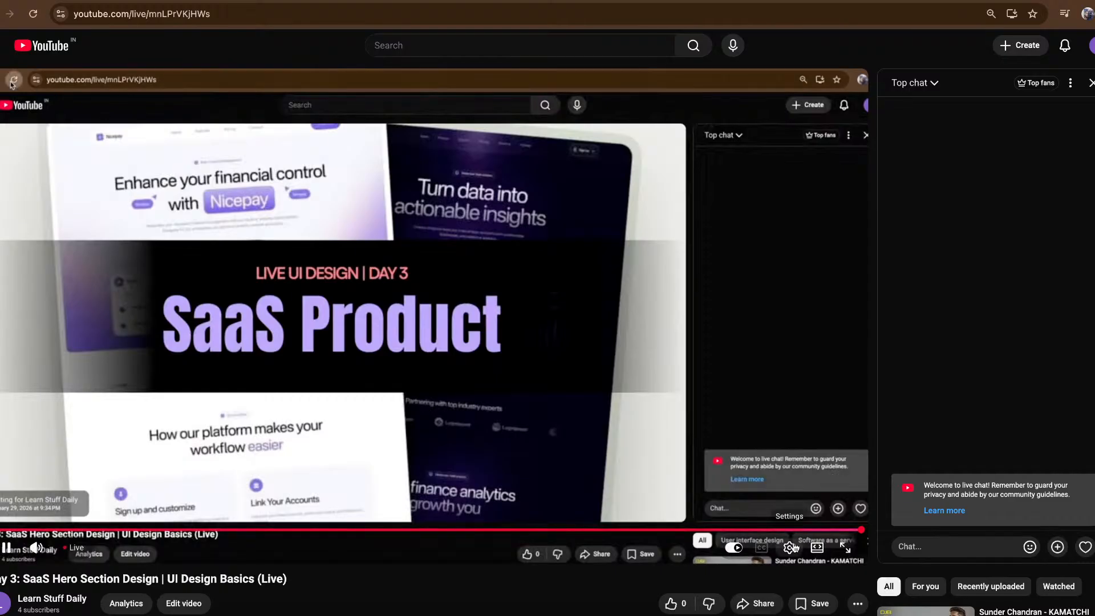
- Open the video quality options of the live stream player
left_click(790, 547)
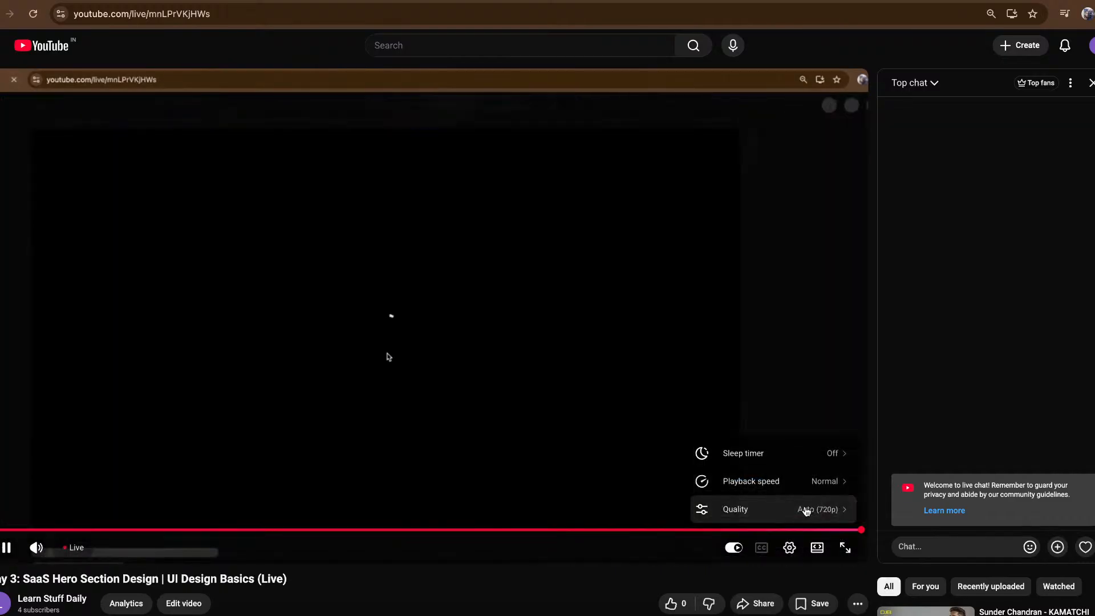
left_click(808, 509)
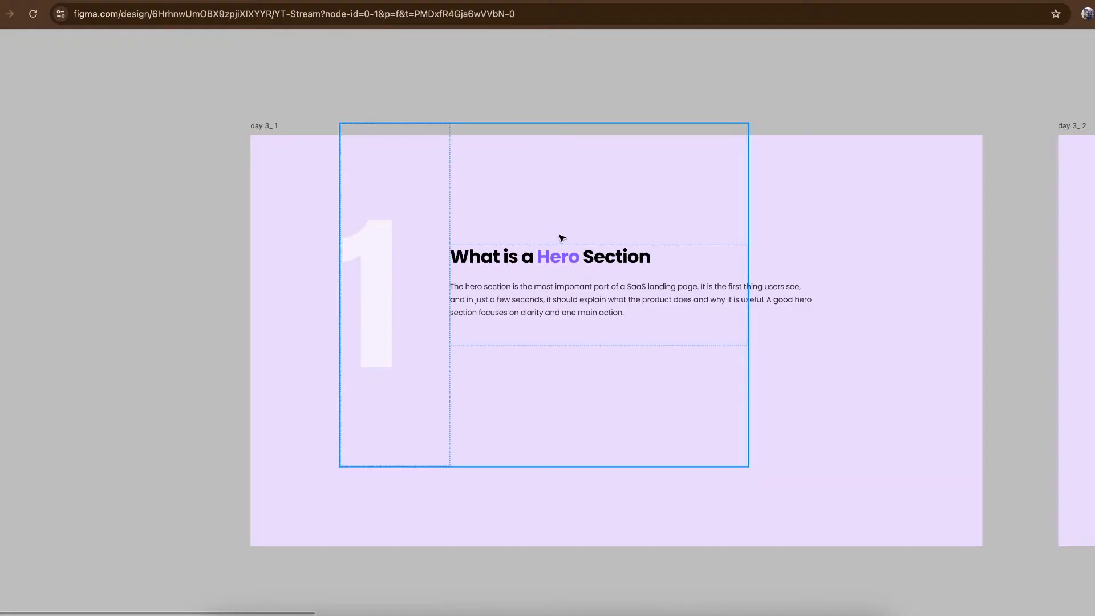
- In the Figma file, make "most important part of a SaaS landing page" bold in the "What is a Hero Section" description
scroll(559, 237, "up", 5)
scroll(559, 235, "left", 3)
scroll(559, 235, "up", 1)
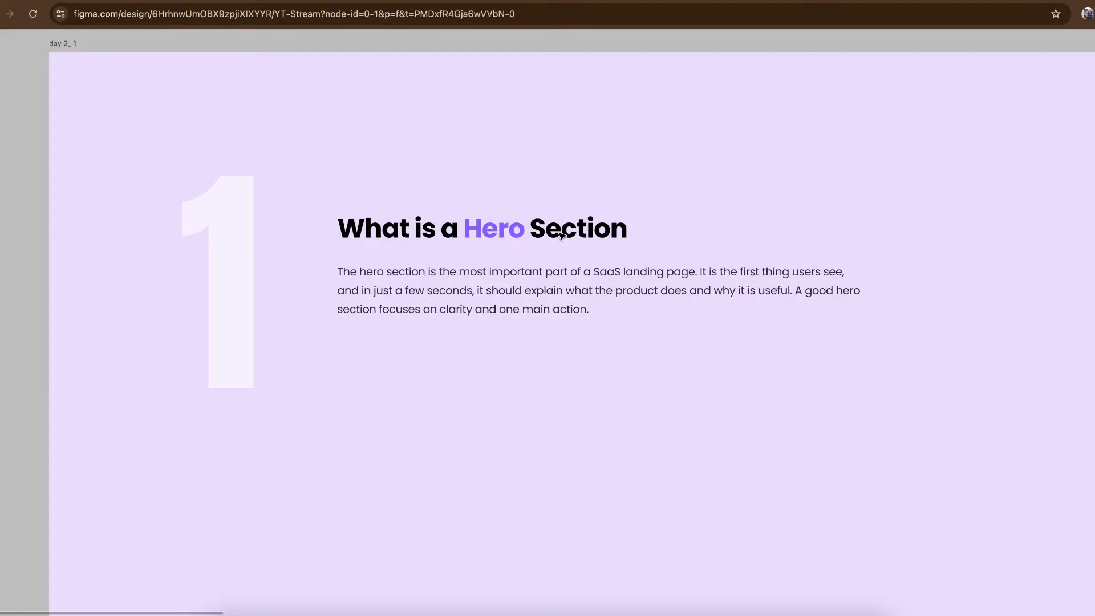
left_click(466, 281)
double_click(402, 278)
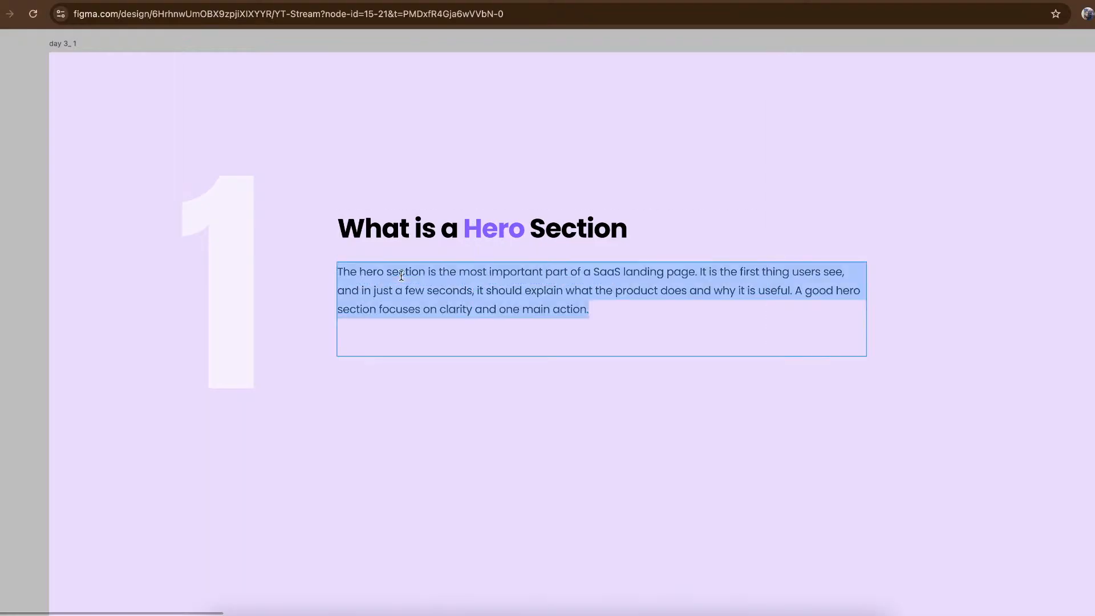
left_click(425, 277)
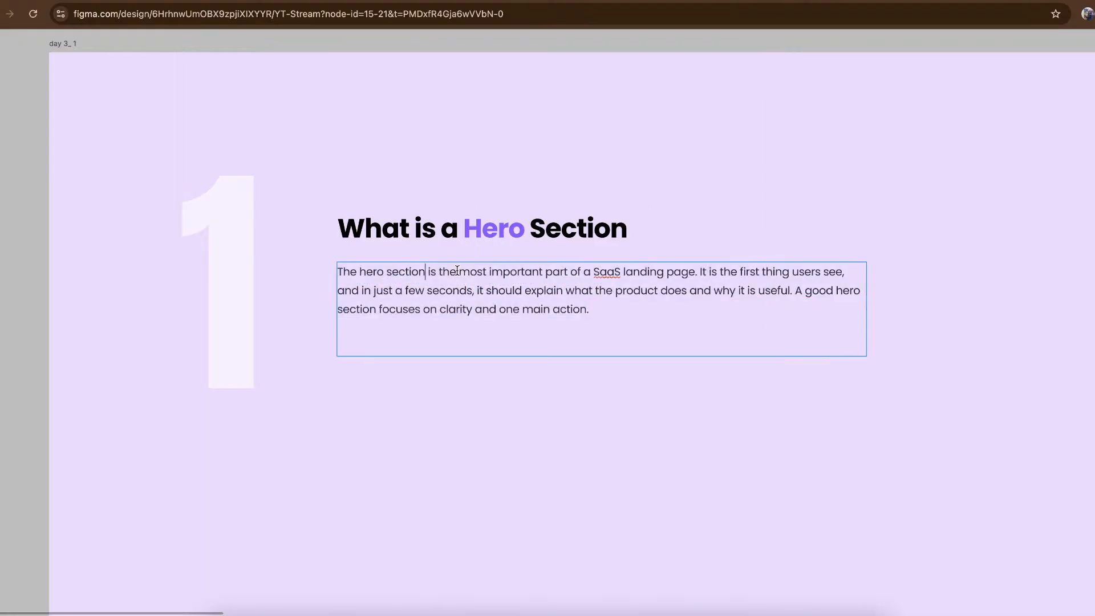
left_click_drag(459, 272, 696, 272)
key("super+b")
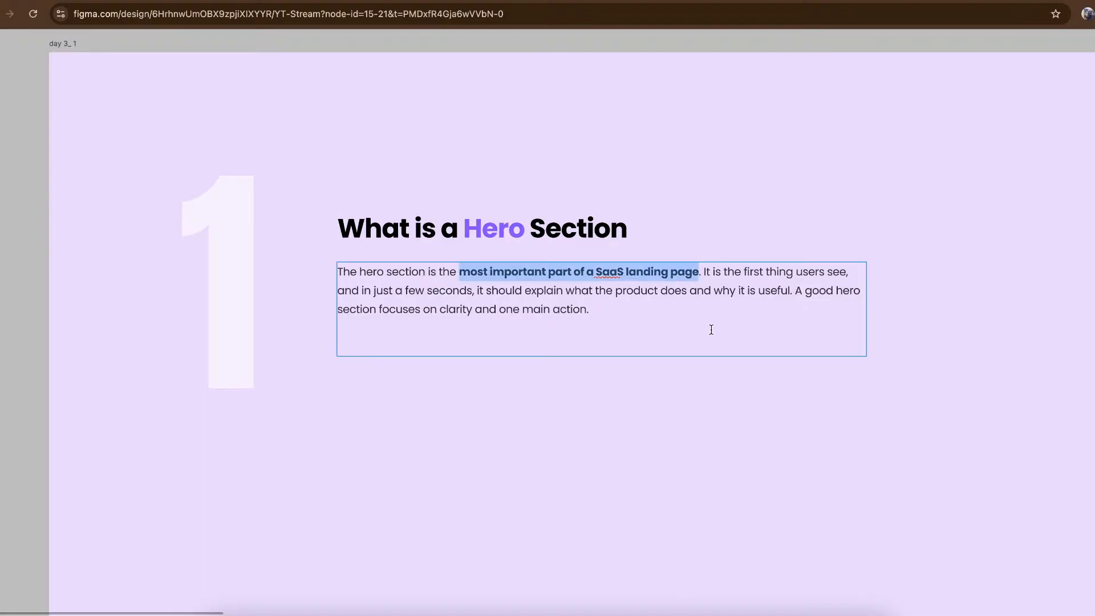
- Make the phrases "first thing users see" and "just a few seconds," bold in the same description
left_click(744, 272)
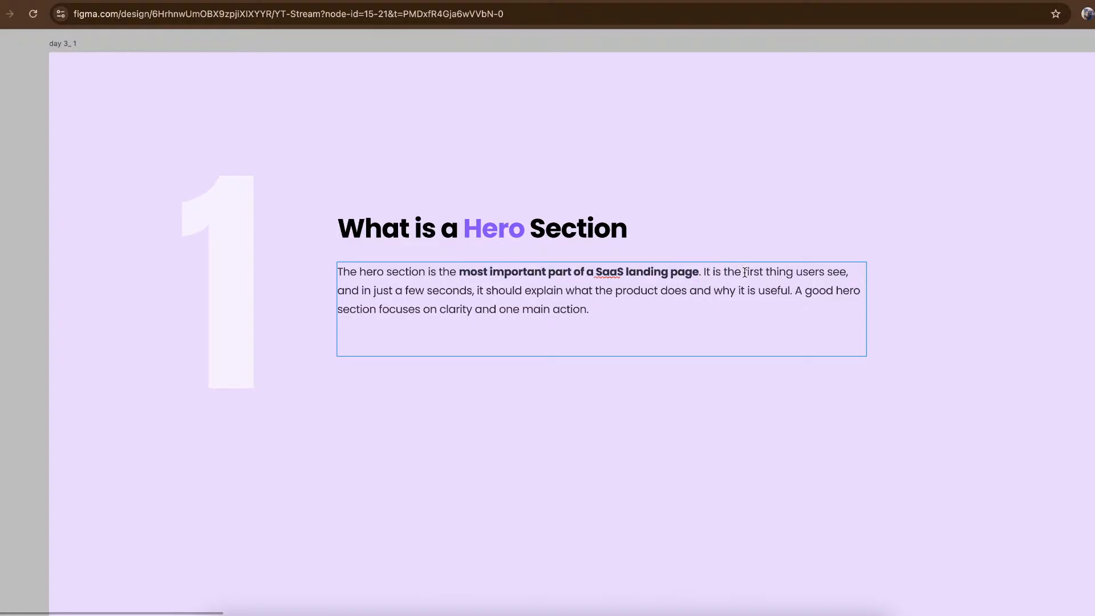
left_click_drag(744, 272, 847, 273)
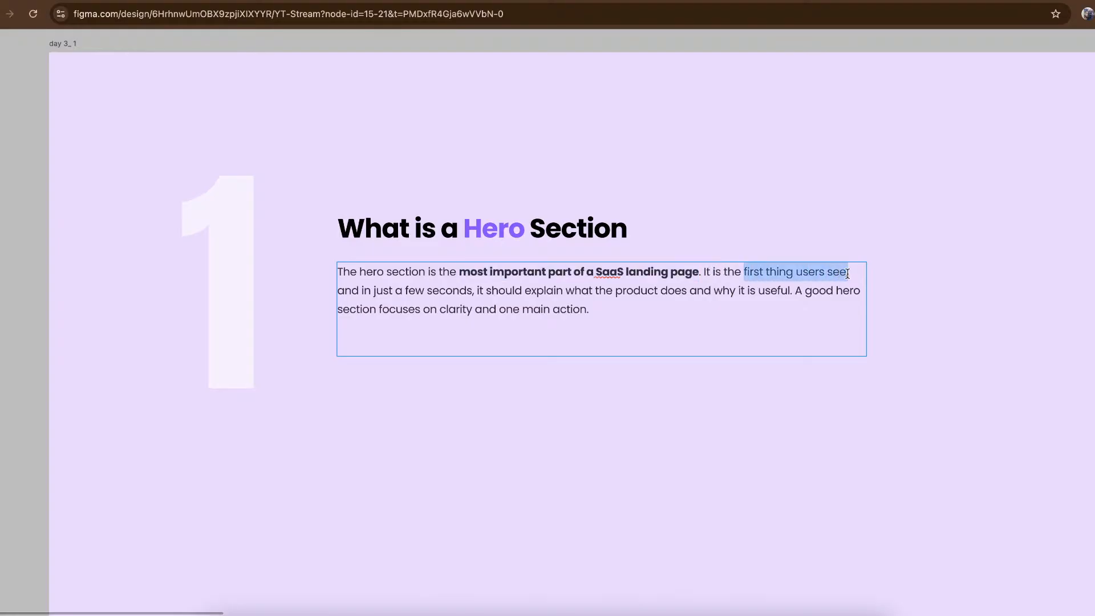
key("super+b")
left_click_drag(374, 289, 474, 294)
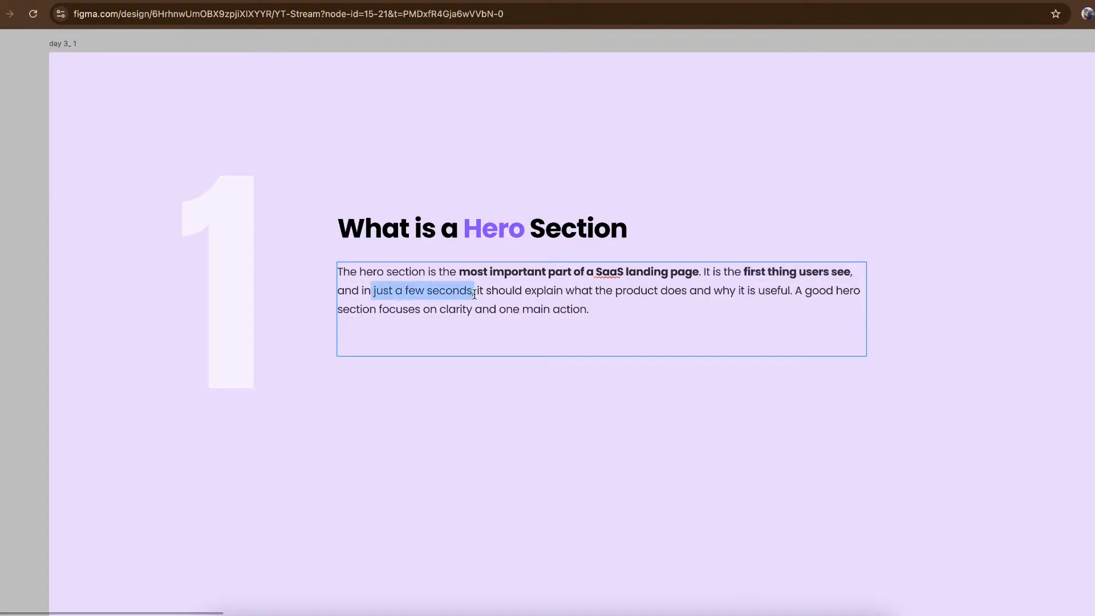
key("super+b")
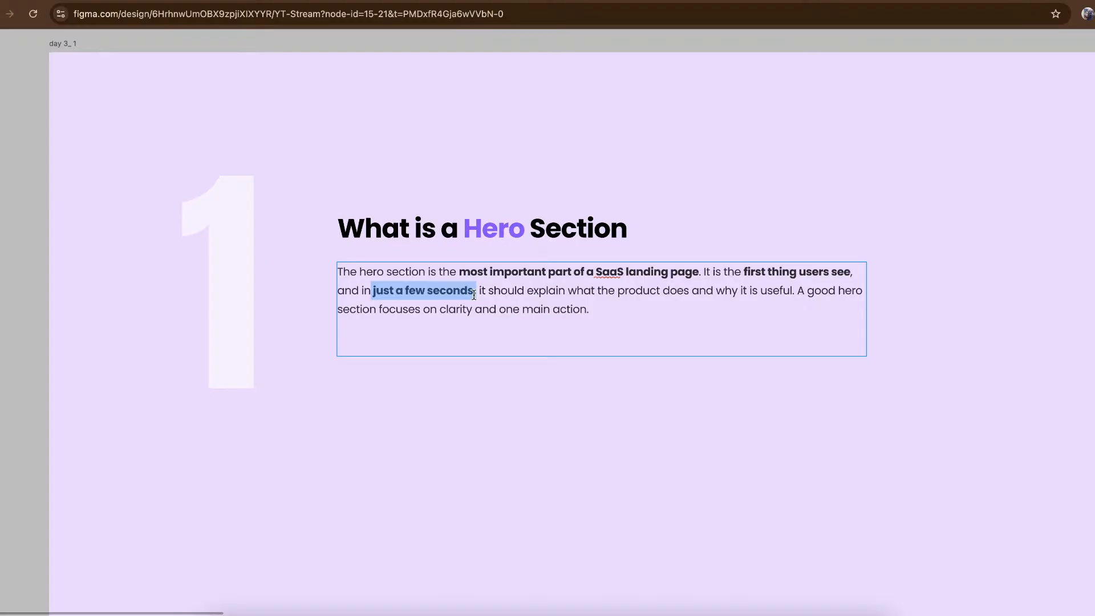
- Make "what the product does and why it is useful" and "and one main action." bold, and finish editing the description
left_click(569, 291)
left_click_drag(569, 291, 607, 292)
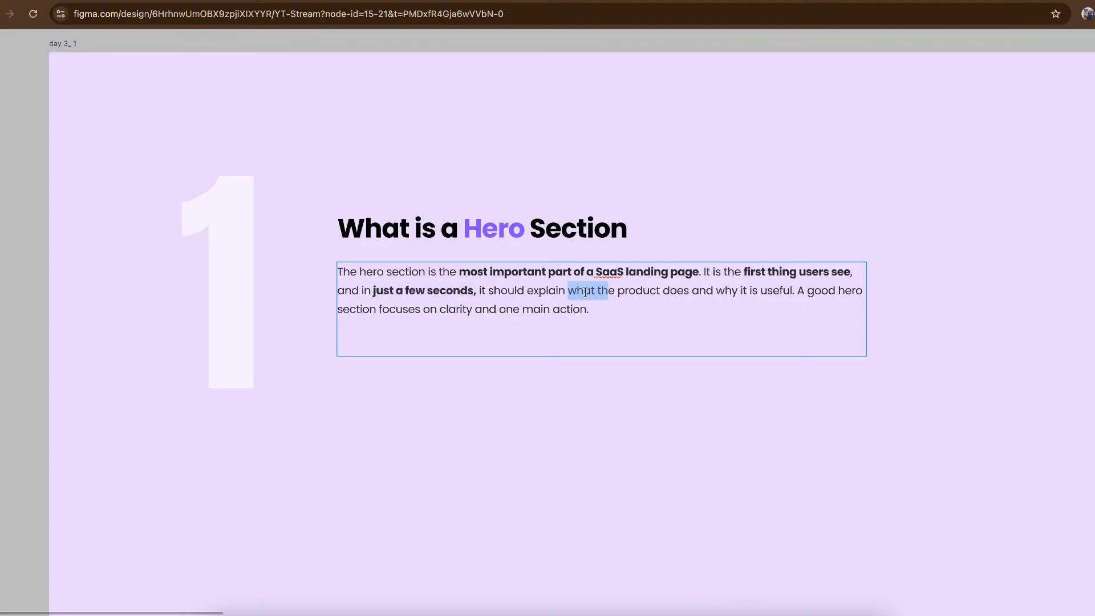
left_click(584, 292)
left_click_drag(569, 293, 792, 294)
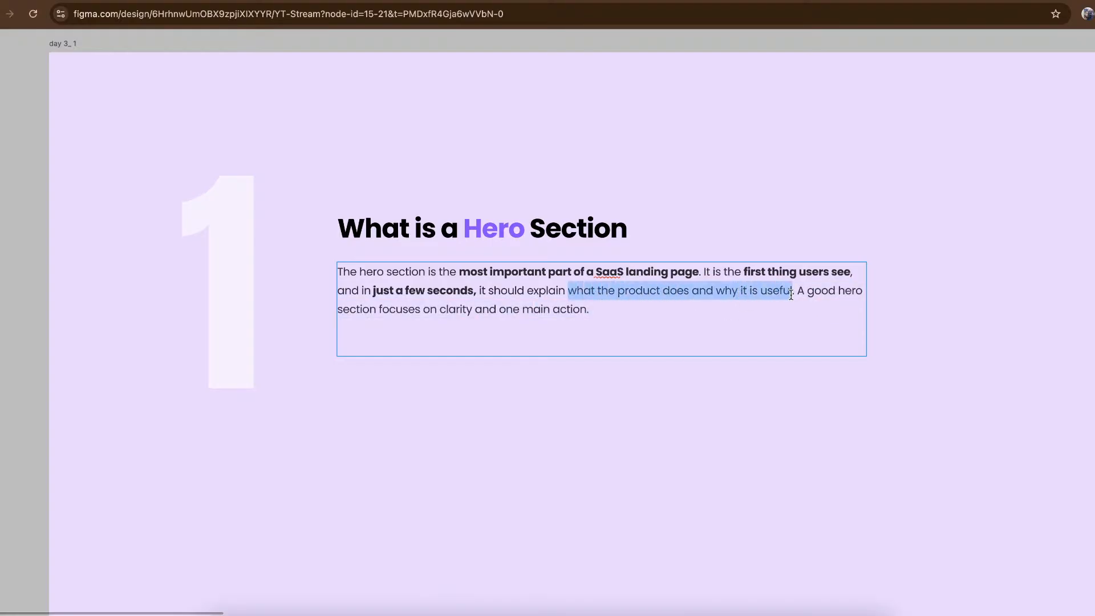
key("ctrl+b")
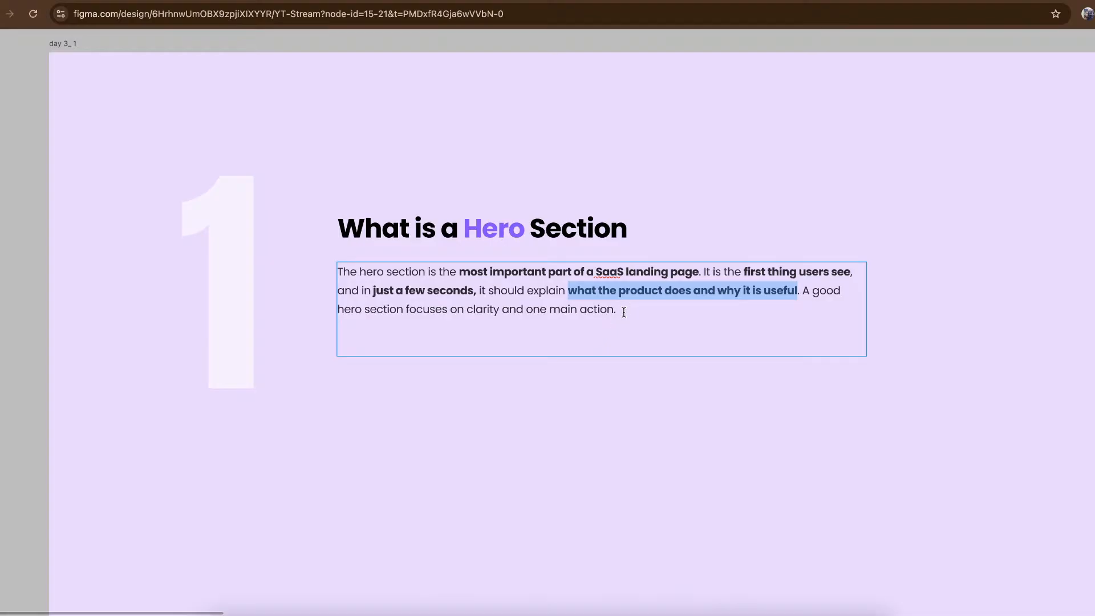
left_click_drag(624, 312, 499, 314)
key("super+b")
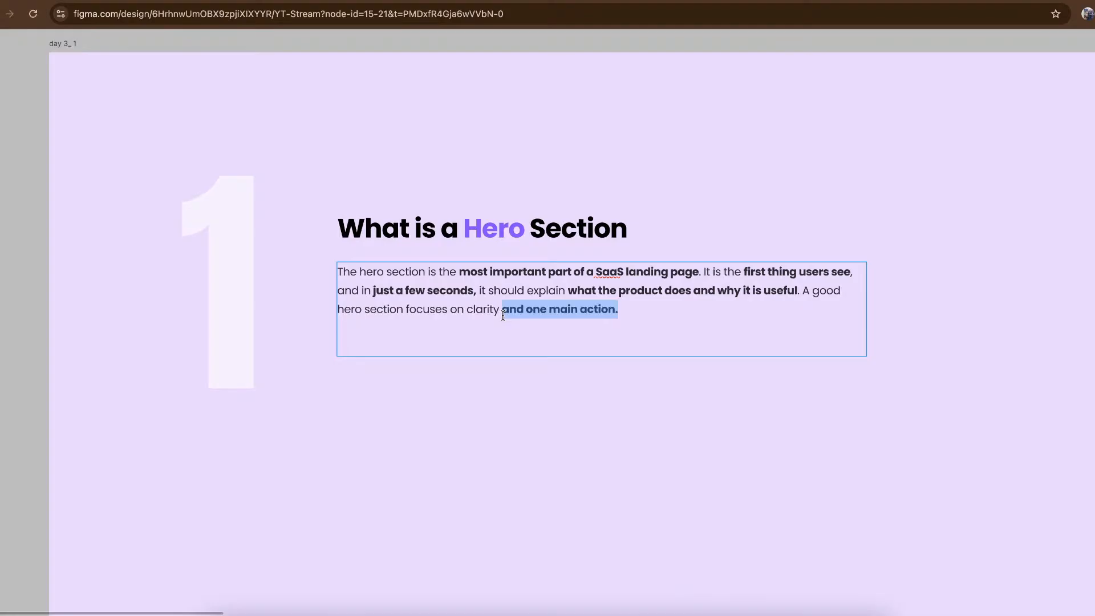
left_click(653, 348)
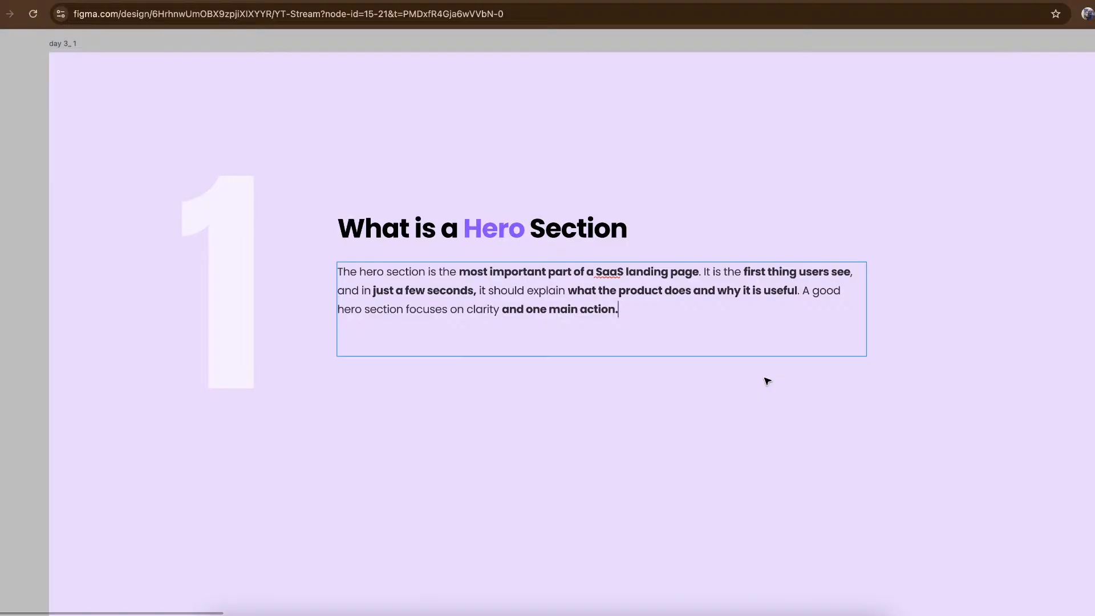
scroll(767, 381, "right", 5)
key("Escape")
- Make the words "simple headline" bold in the description of the "Elements of a Good Hero Section" slide
scroll(861, 386, "right", 6)
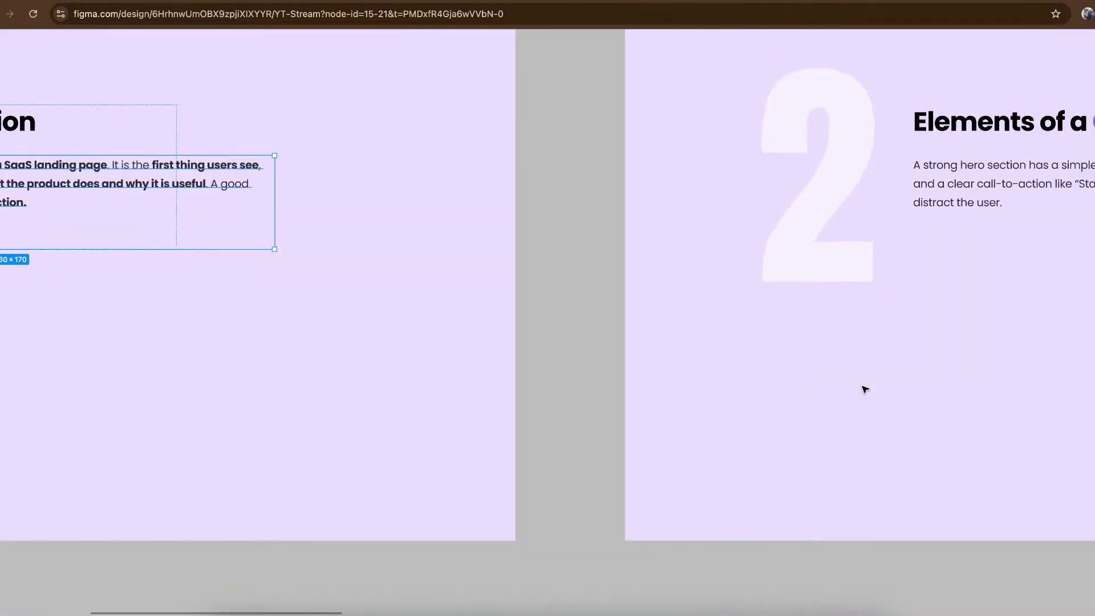
scroll(863, 386, "right", 10)
scroll(863, 386, "up", 2)
scroll(396, 276, "left", 3)
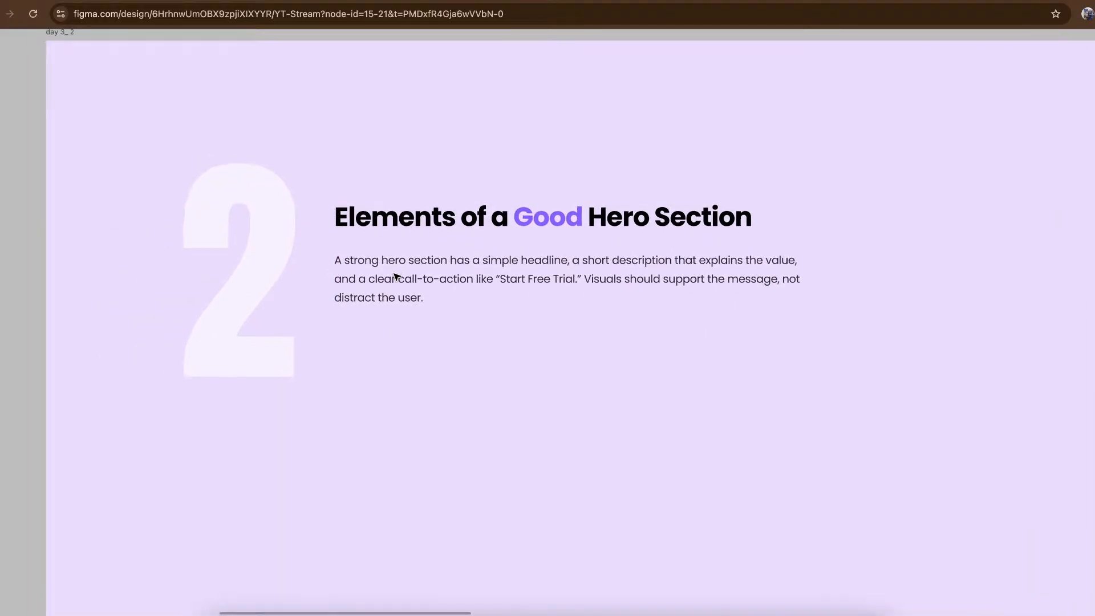
scroll(395, 278, "left", 2)
scroll(395, 277, "right", 2)
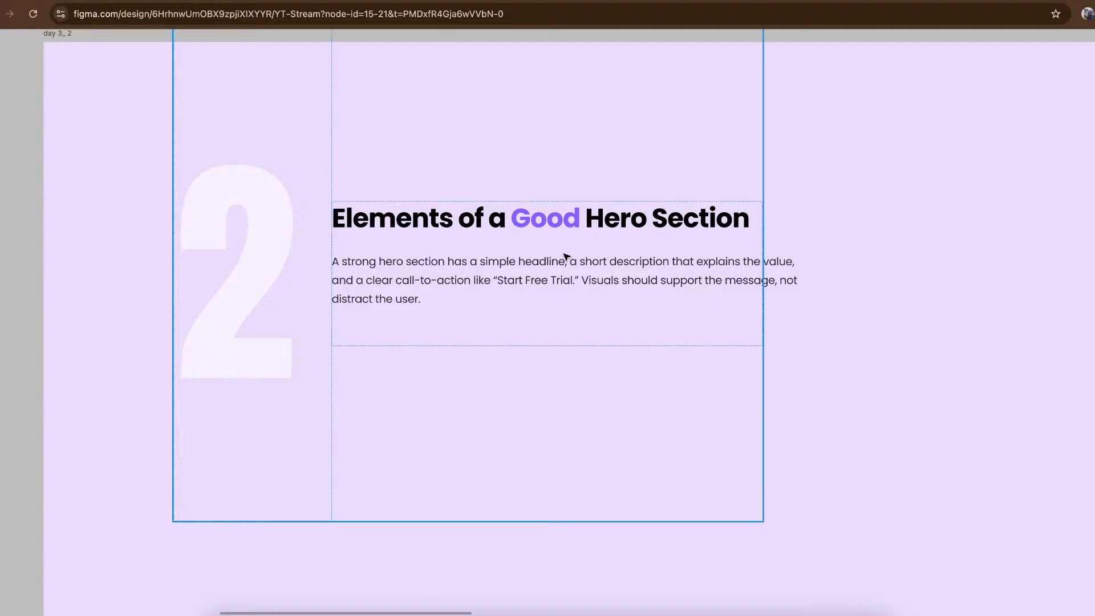
double_click(428, 274)
double_click(403, 260)
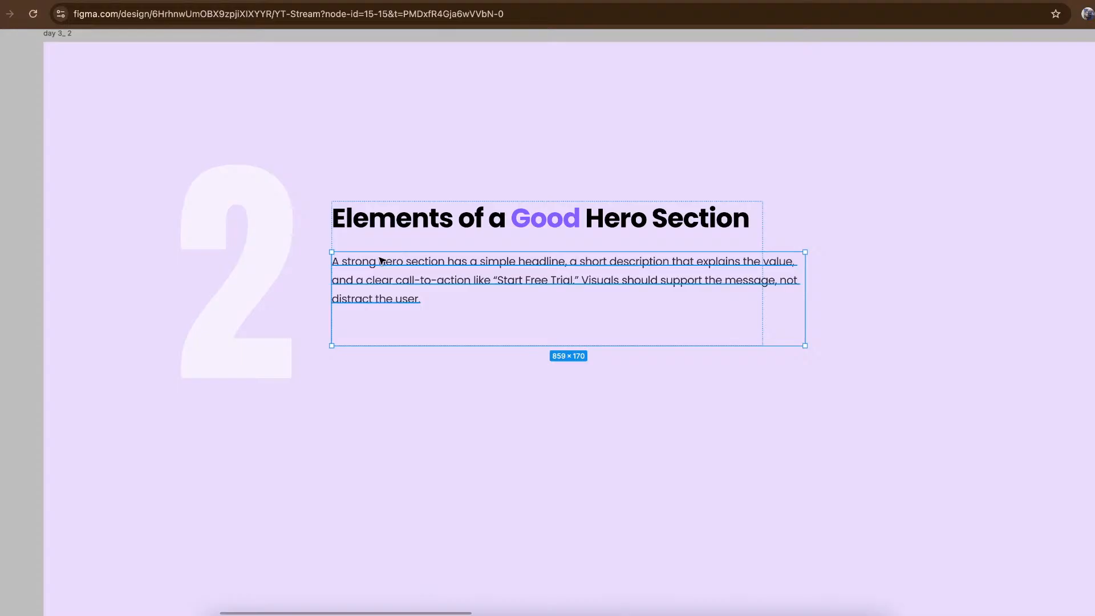
double_click(408, 262)
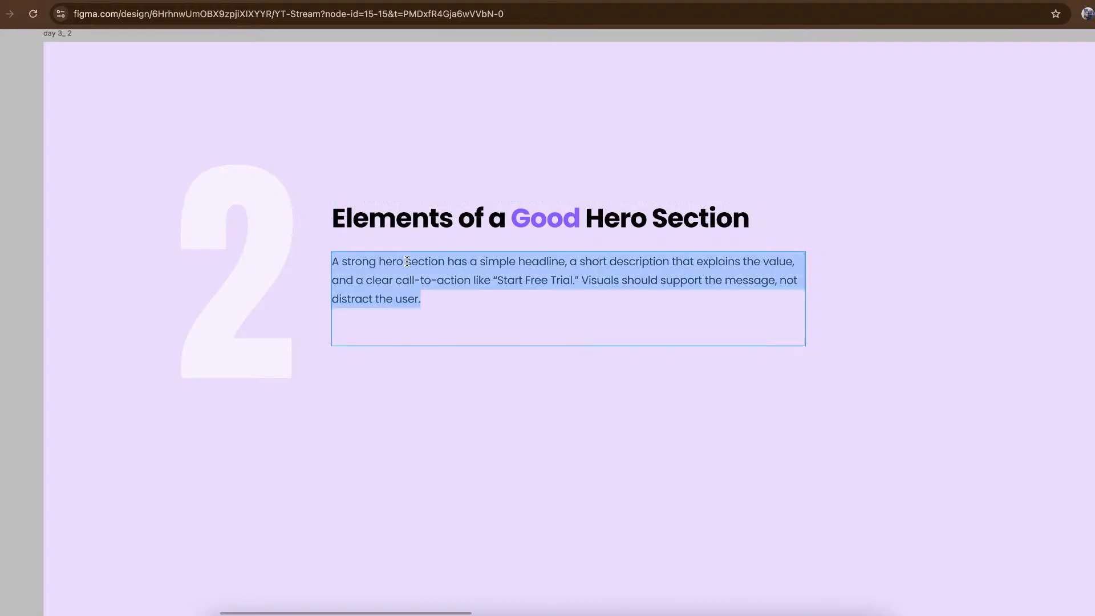
left_click(516, 263)
double_click(483, 262)
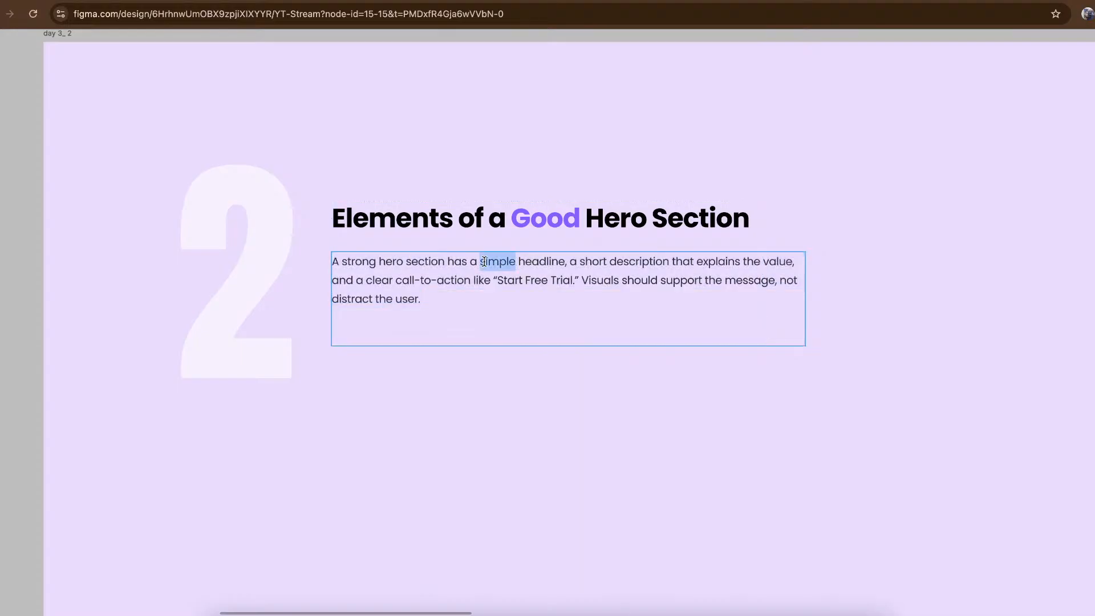
key("ctrl+b")
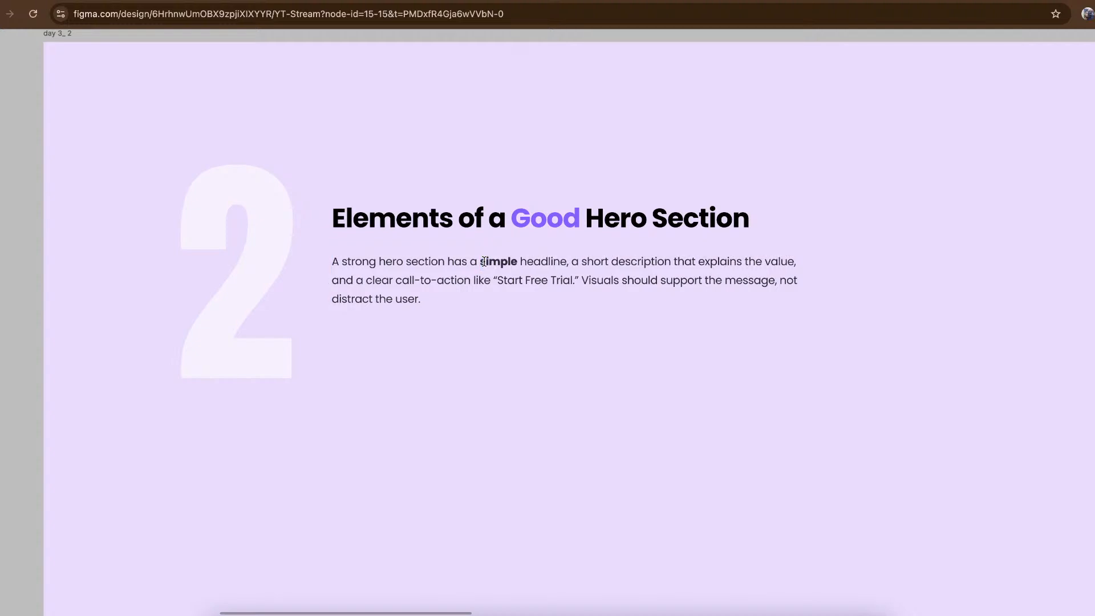
double_click(536, 264)
key("ctrl+b")
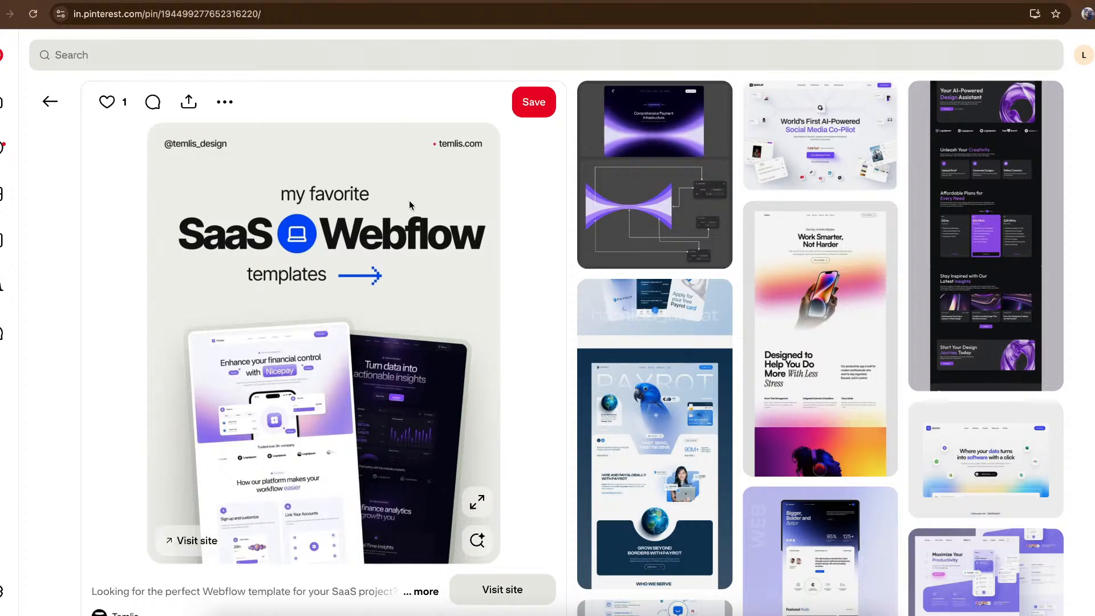
- On Pinterest, open the "World's First AI-Powered Social Media Co-Pilot" pin and enlarge its image
scroll(409, 200, "down", 3)
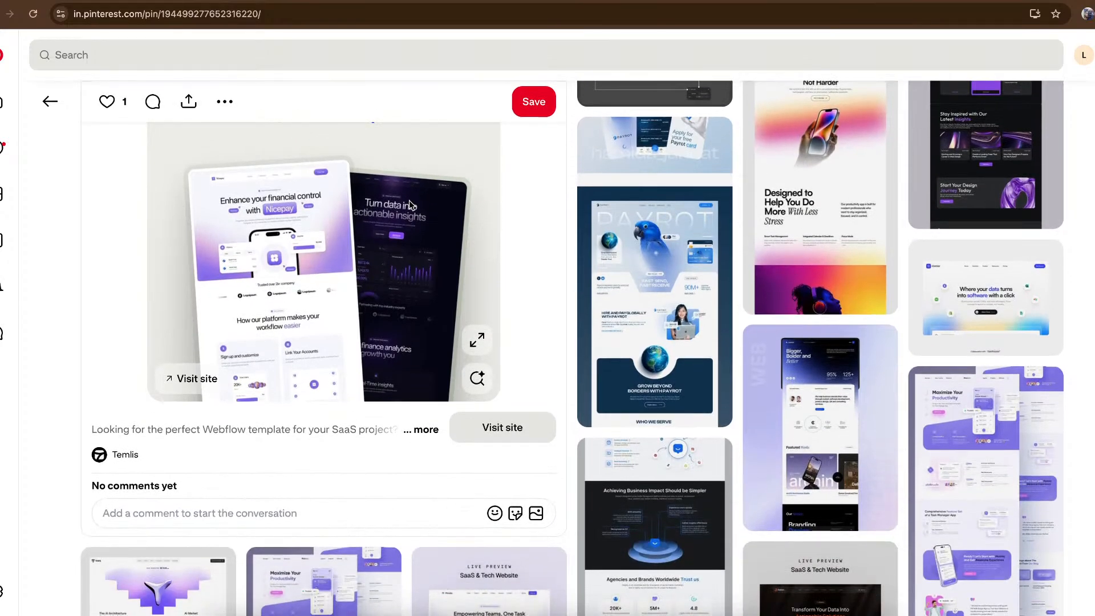
scroll(409, 205, "up", 3)
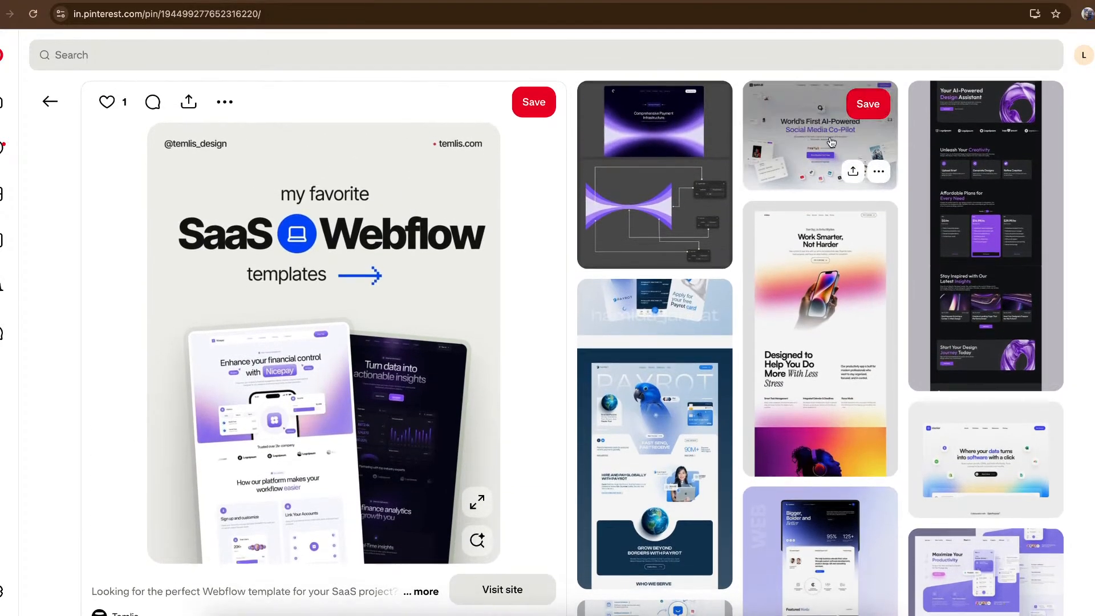
left_click(831, 142)
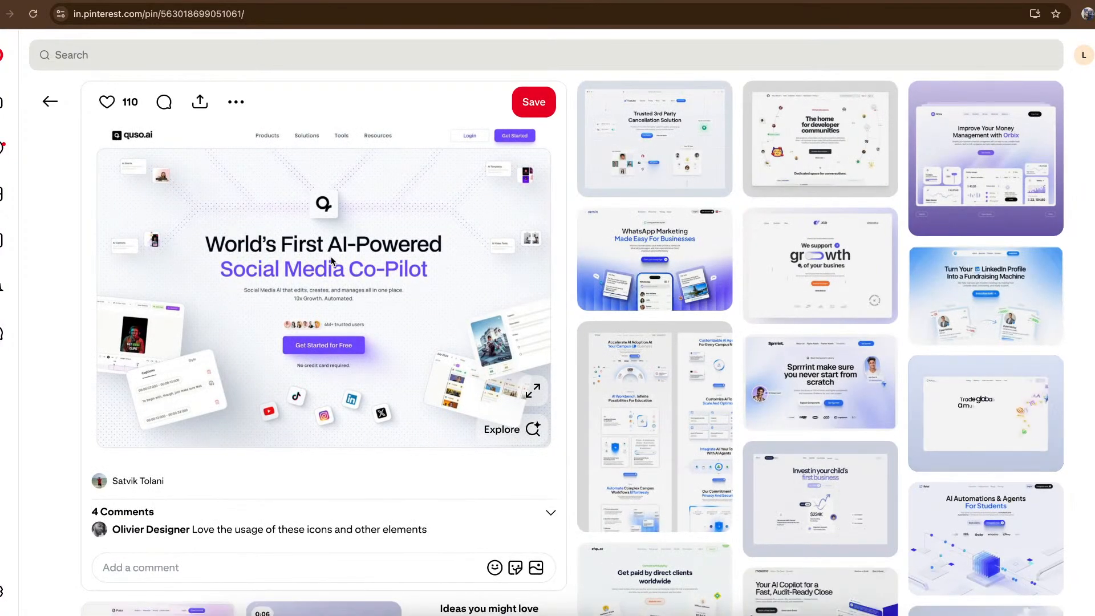
left_click(533, 394)
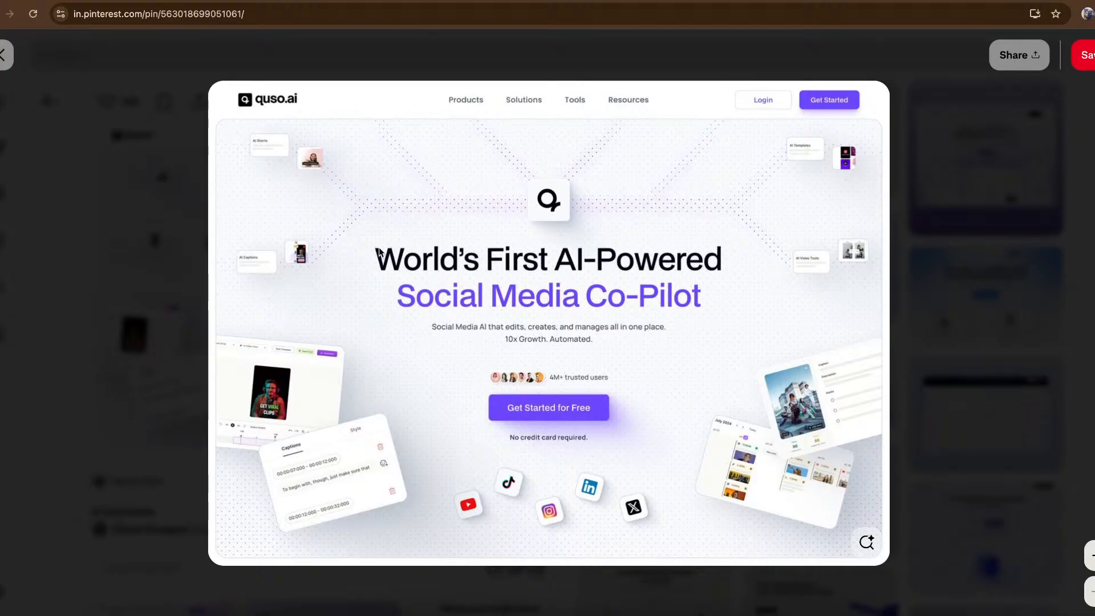
- Copy the enlarged quso.ai hero image and paste it onto an empty canvas area in the Figma file
right_click(414, 236)
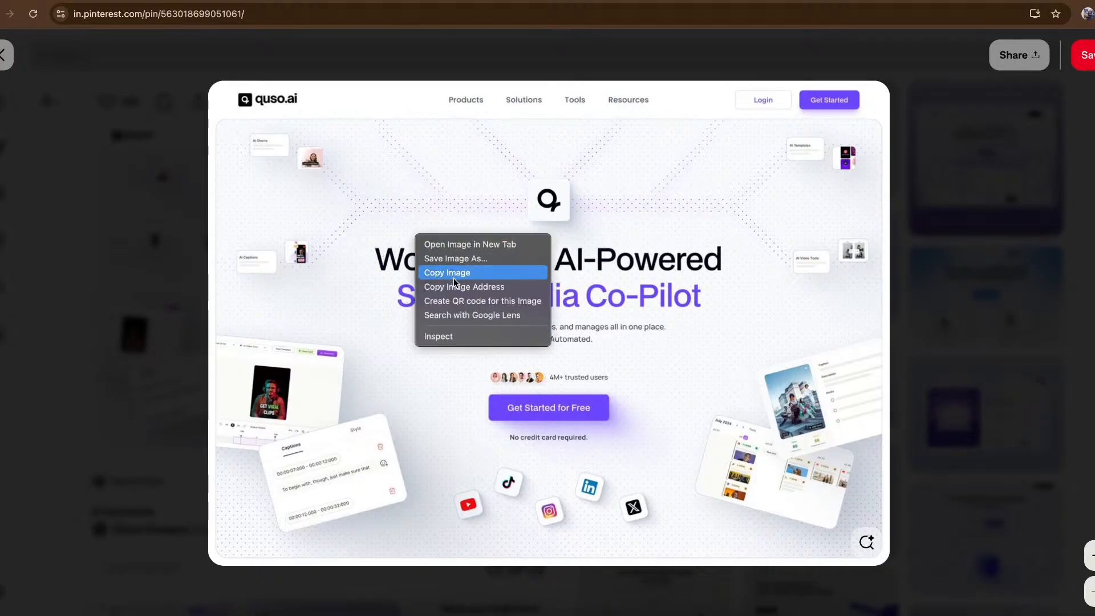
left_click(453, 271)
left_click(99, 2)
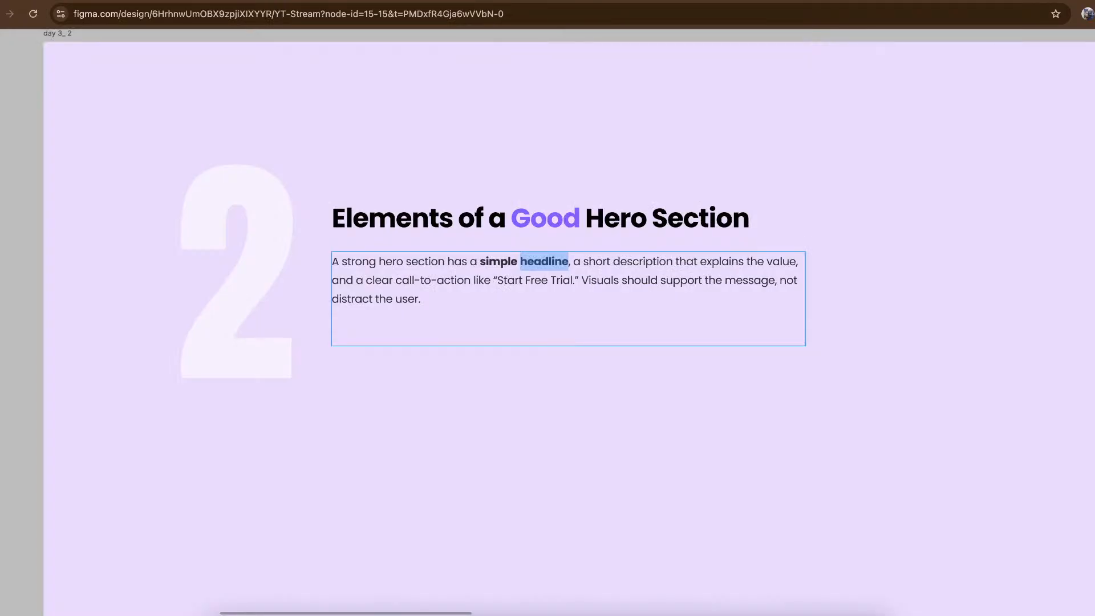
scroll(340, 139, "down", 3)
scroll(340, 139, "down", 5)
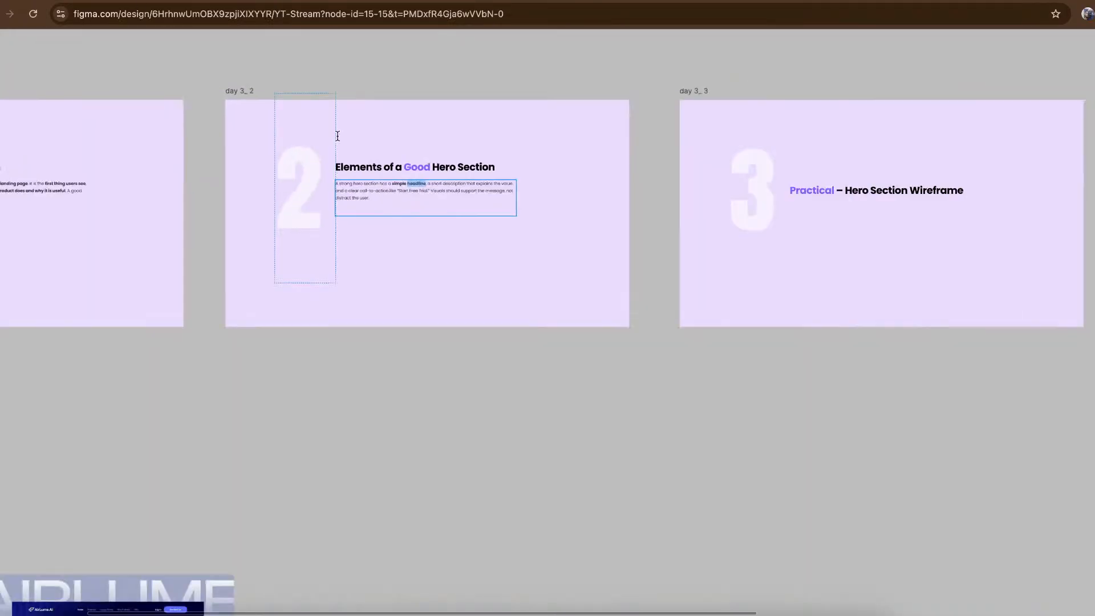
scroll(340, 139, "down", 10)
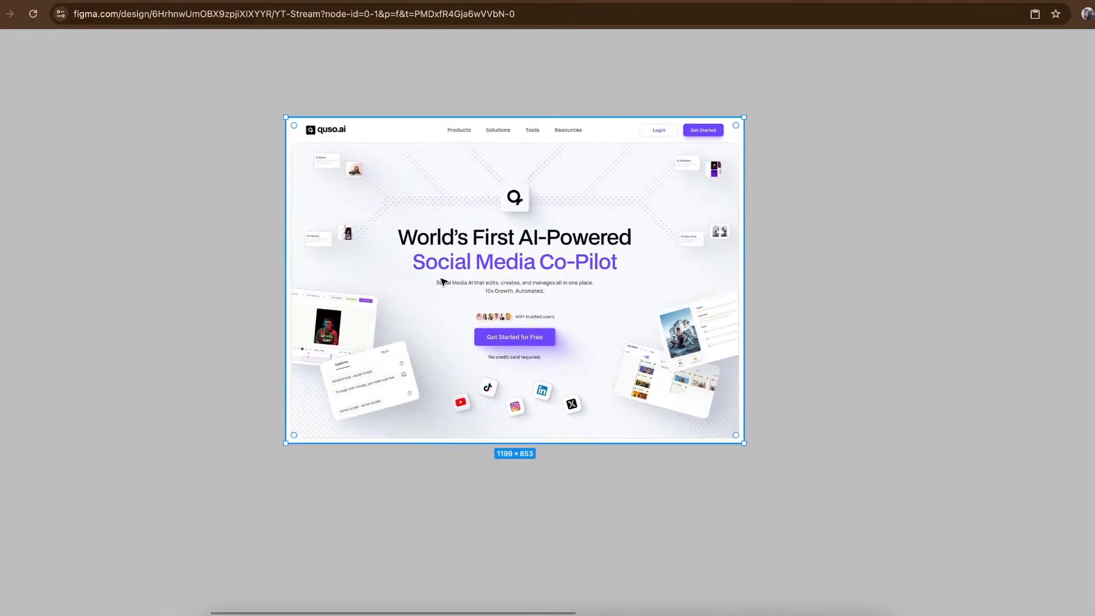
- Examine the headline, description and call-to-action of the pasted quso.ai hero image, and return to the lesson slides
scroll(442, 282, "up", 3)
scroll(442, 282, "down", 1)
scroll(442, 282, "up", 5)
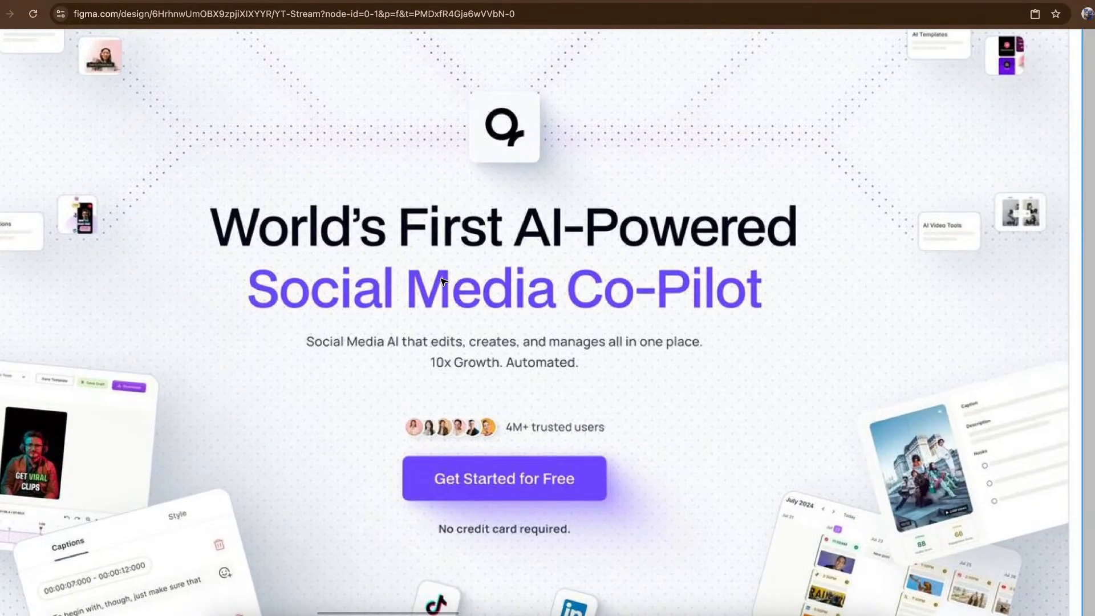
scroll(442, 282, "down", 5)
scroll(443, 281, "up", 2)
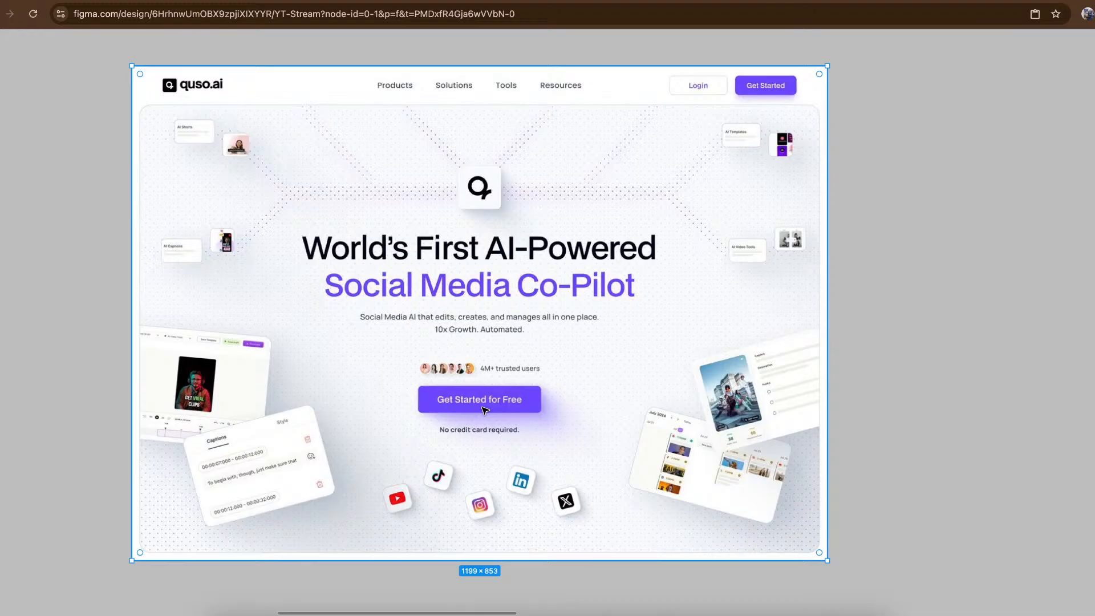
scroll(553, 348, "down", 10)
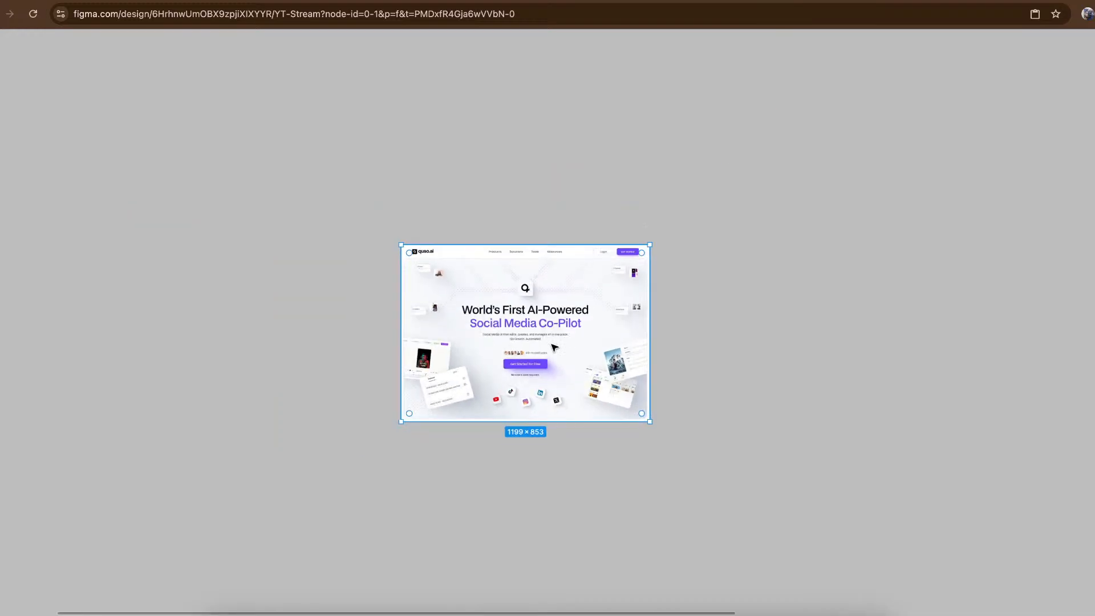
scroll(554, 348, "up", 10)
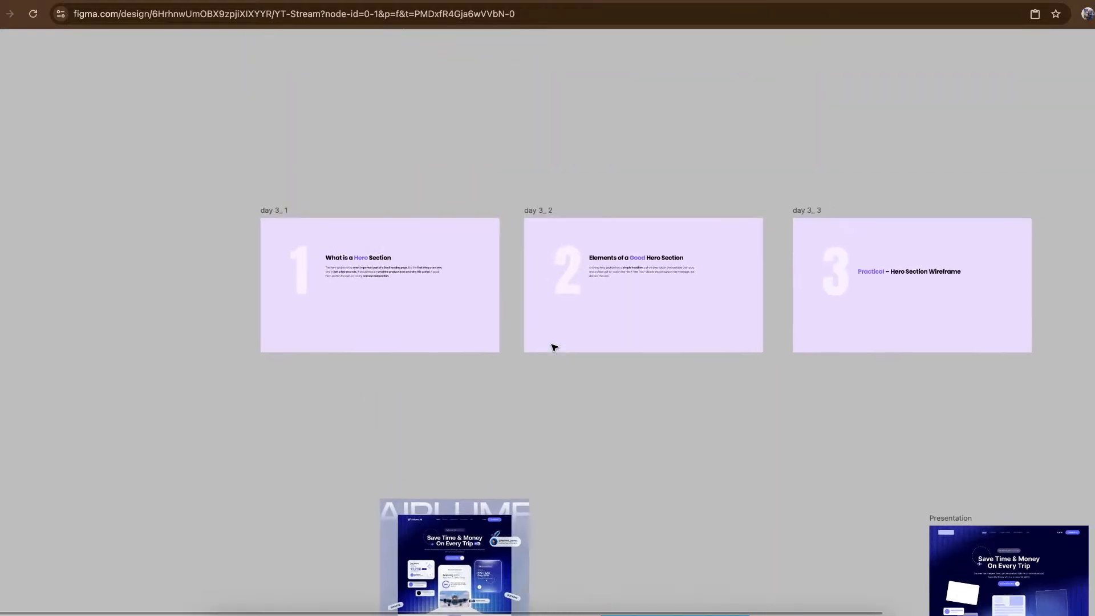
- Make "clear call-to-action like “Start Free Trial.”" bold in the description of the "Elements of a Good Hero Section" slide
scroll(643, 246, "up", 1)
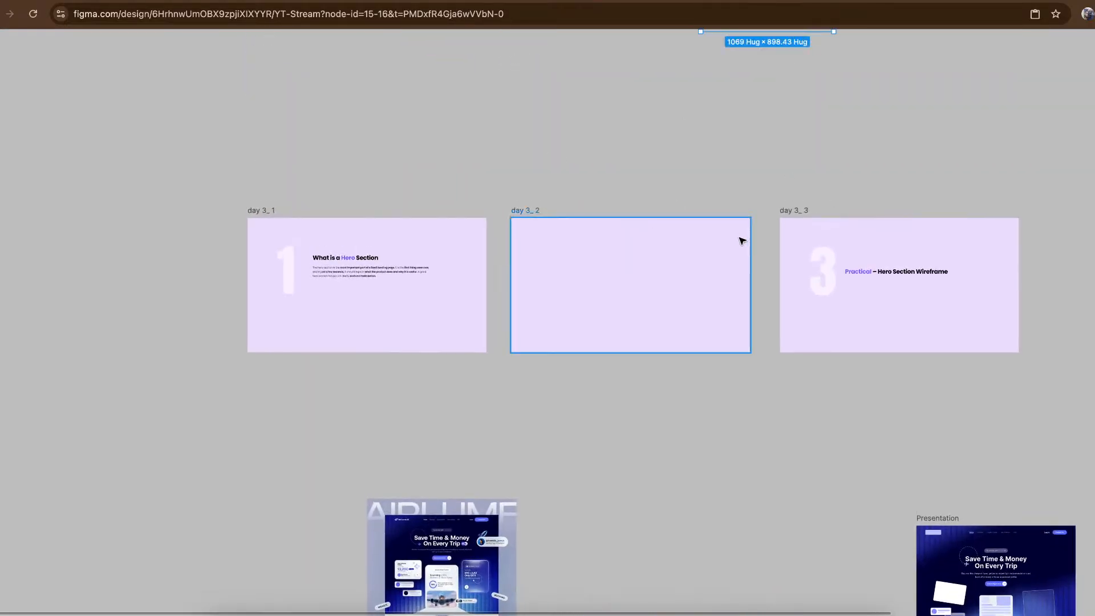
scroll(684, 291, "up", 10)
scroll(484, 237, "up", 5)
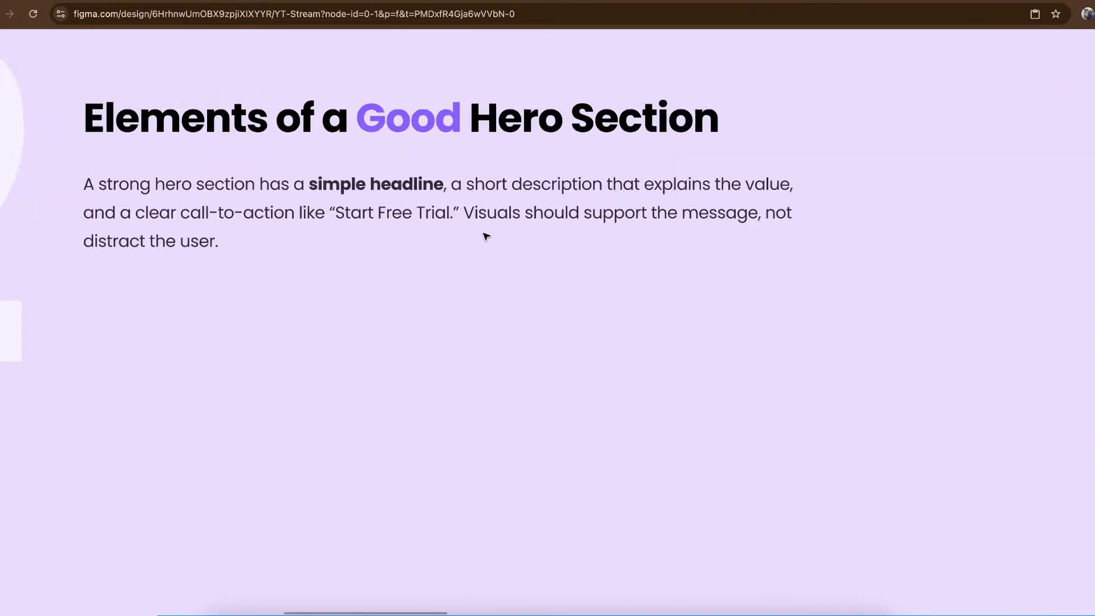
scroll(486, 236, "left", 5)
double_click(285, 235)
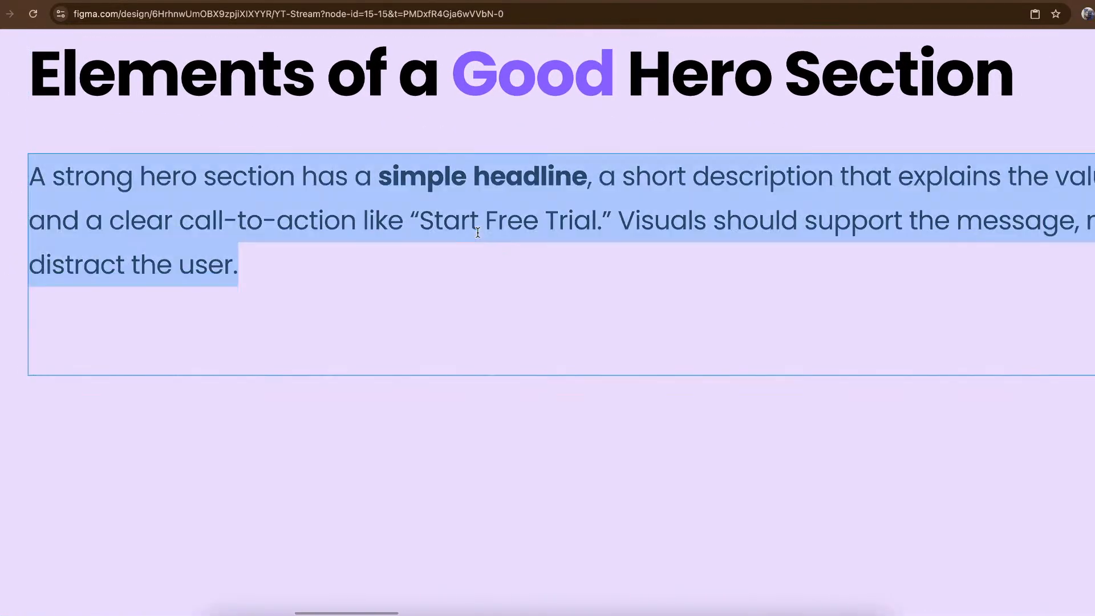
left_click(222, 236)
left_click_drag(109, 231, 611, 225)
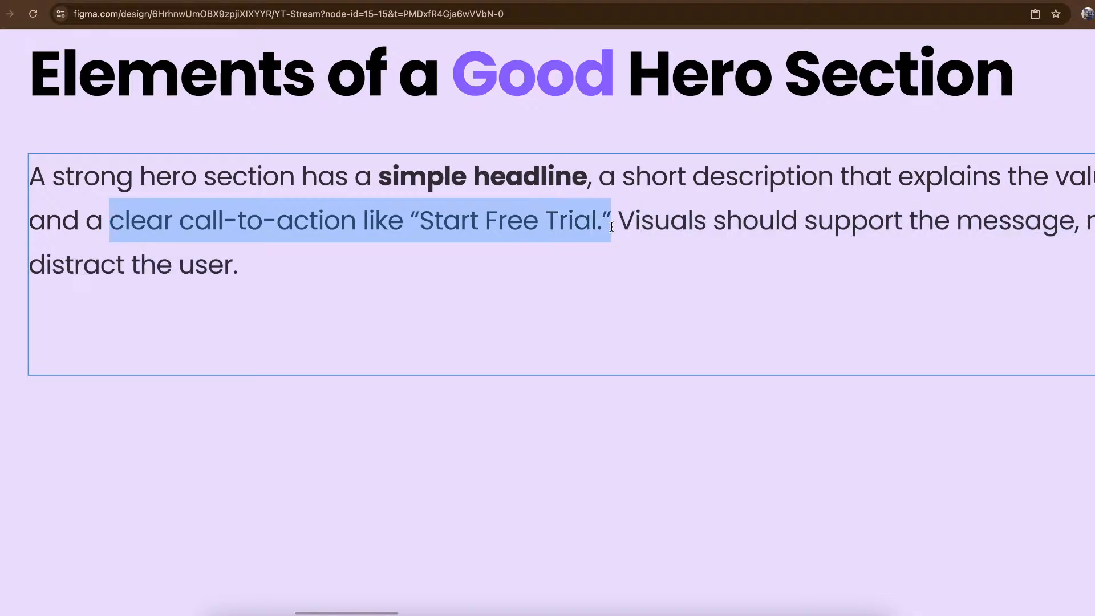
key("super+b")
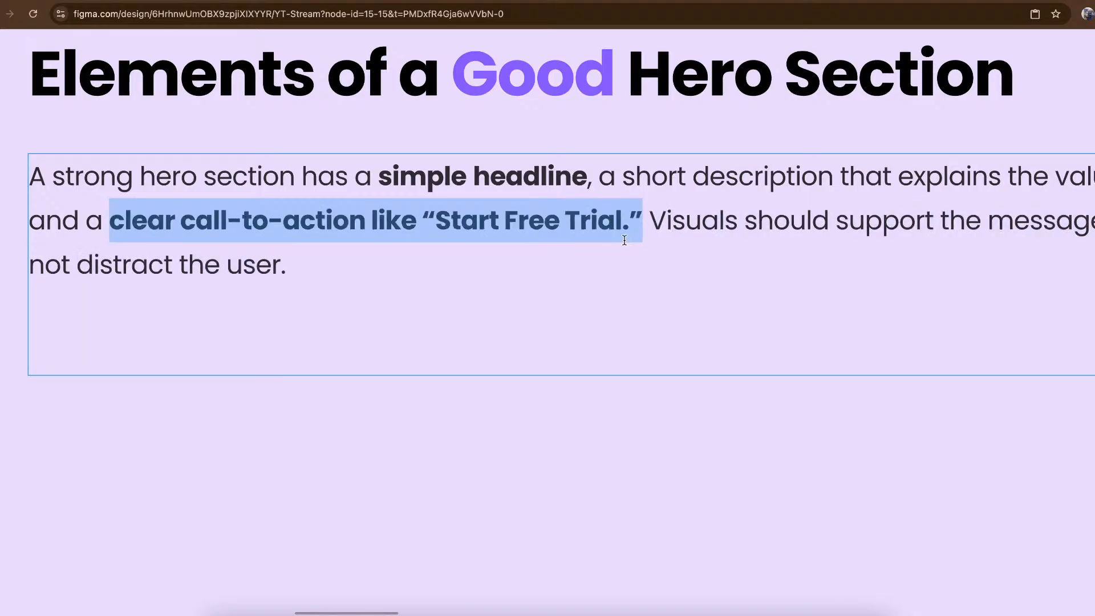
left_click(649, 277)
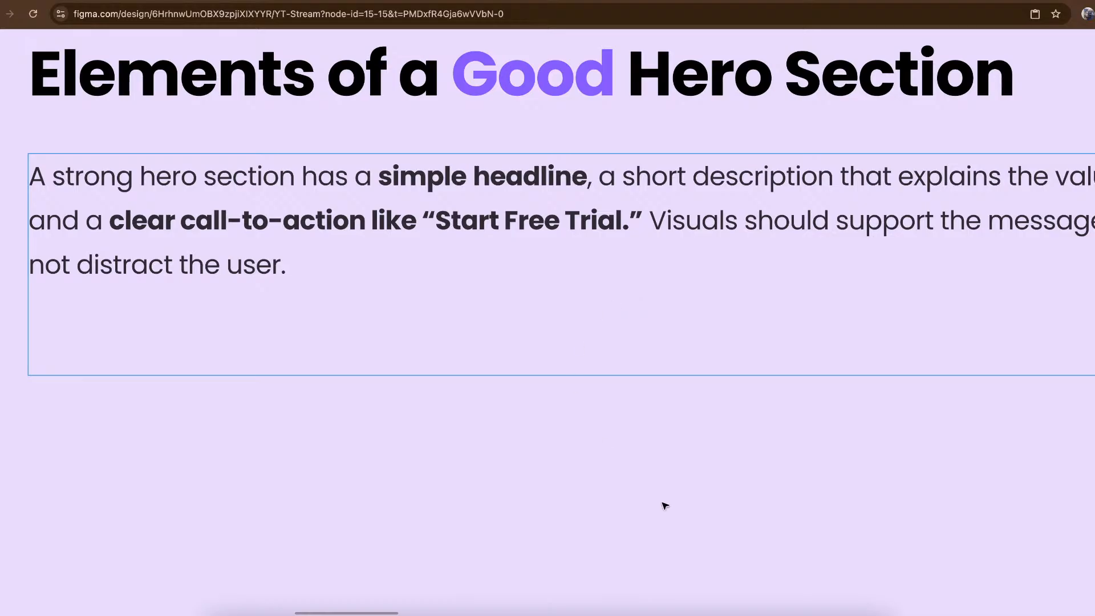
key("Escape")
- Return to the pasted quso.ai hero image and examine its video editor and captions mockups up close
scroll(684, 490, "up", 10)
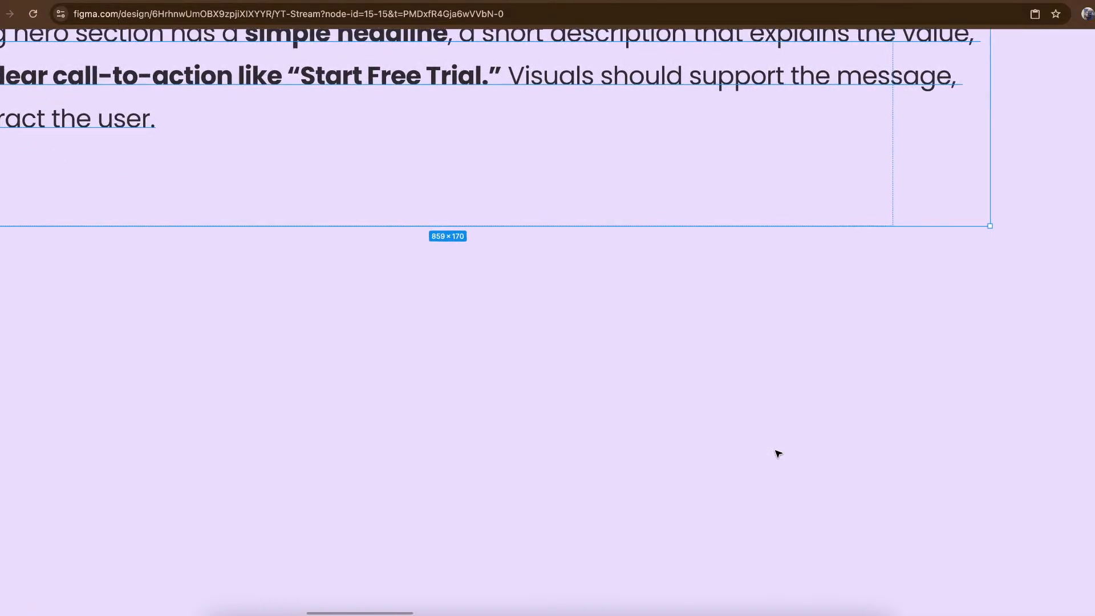
scroll(828, 408, "down", 5)
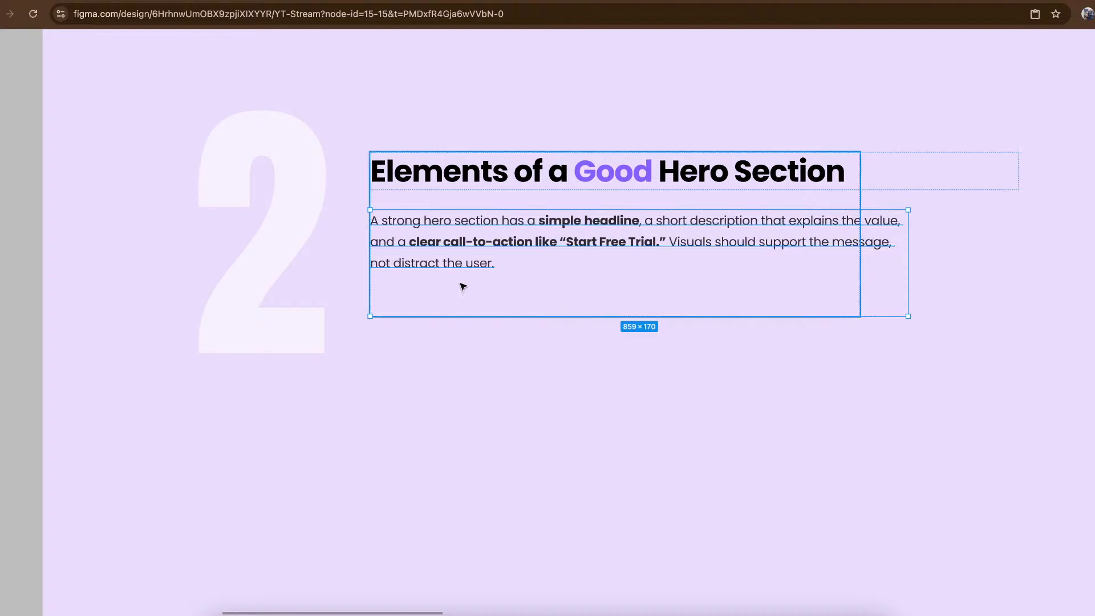
scroll(512, 267, "down", 5)
scroll(512, 266, "down", 15)
scroll(513, 266, "right", 5)
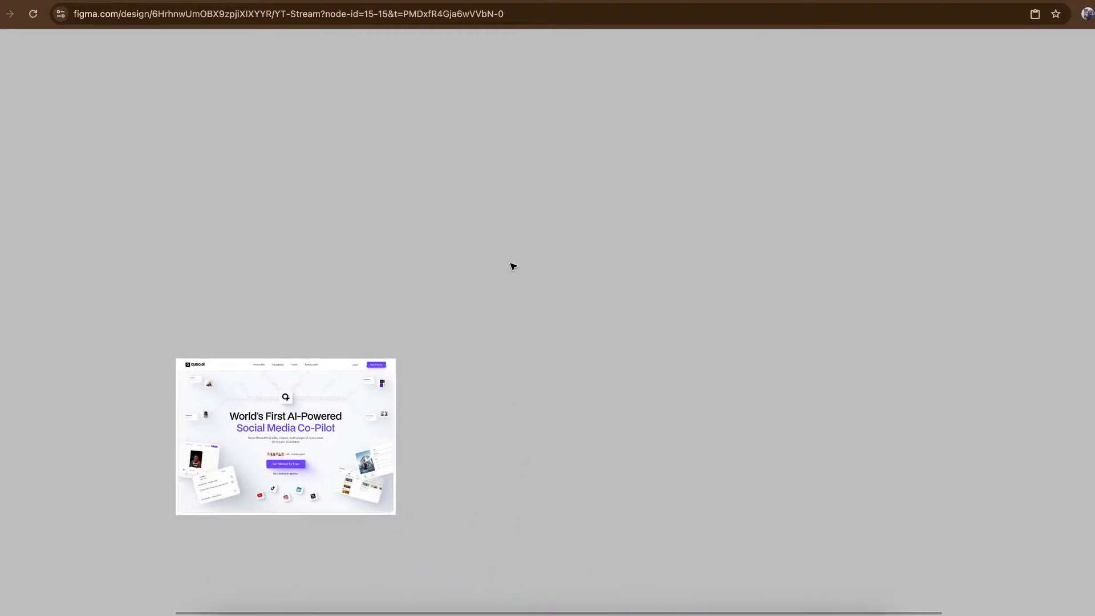
scroll(318, 336, "up", 4)
scroll(308, 337, "up", 5)
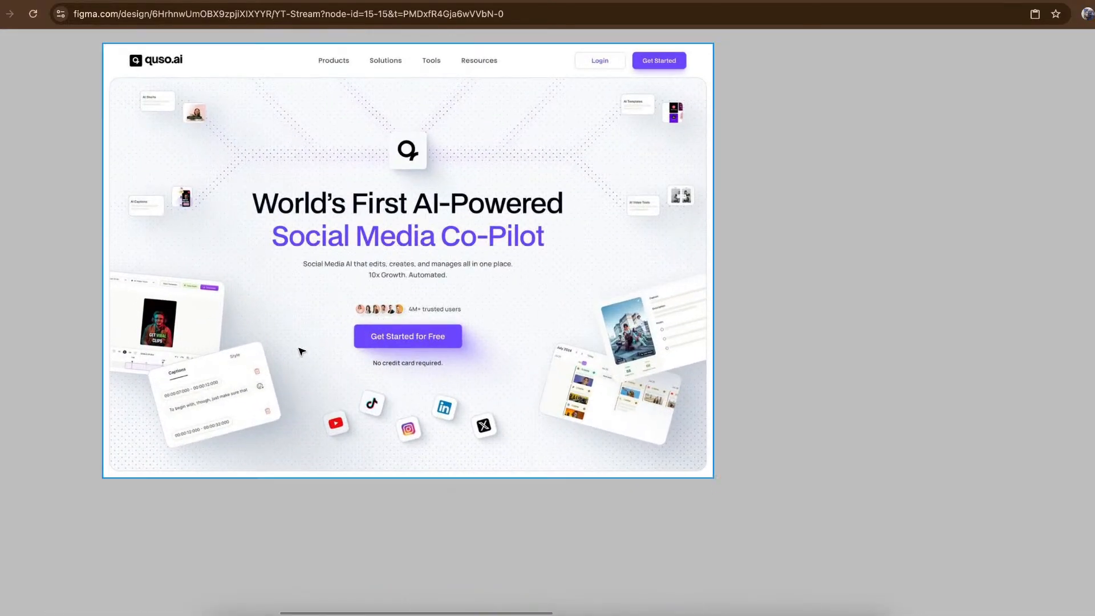
scroll(177, 322, "up", 1)
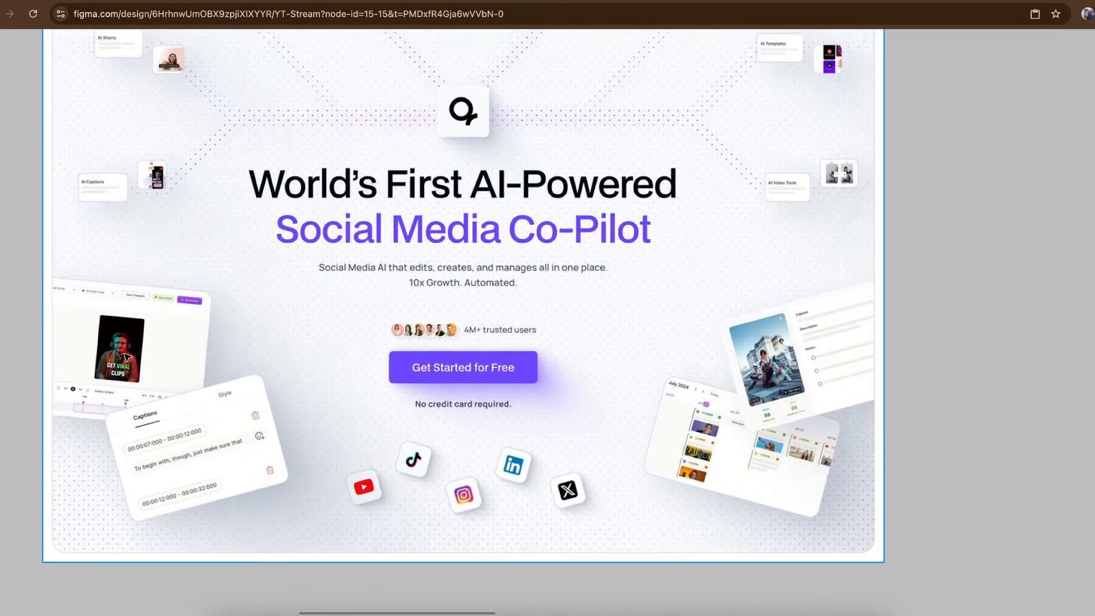
scroll(79, 405, "up", 4)
scroll(79, 405, "up", 3)
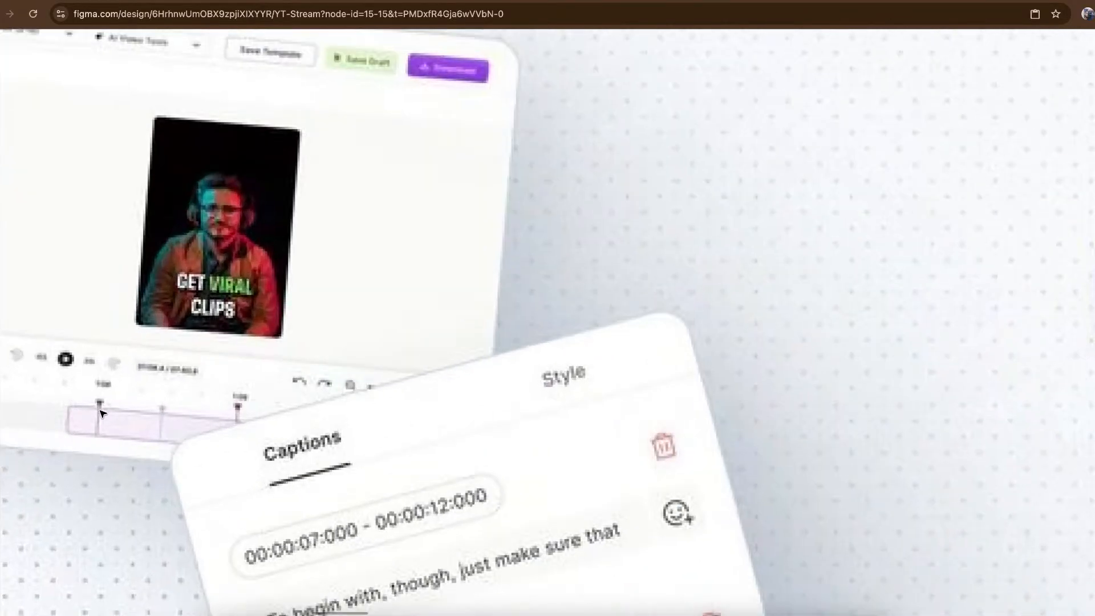
scroll(103, 415, "down", 3)
scroll(103, 415, "right", 3)
scroll(343, 415, "down", 5)
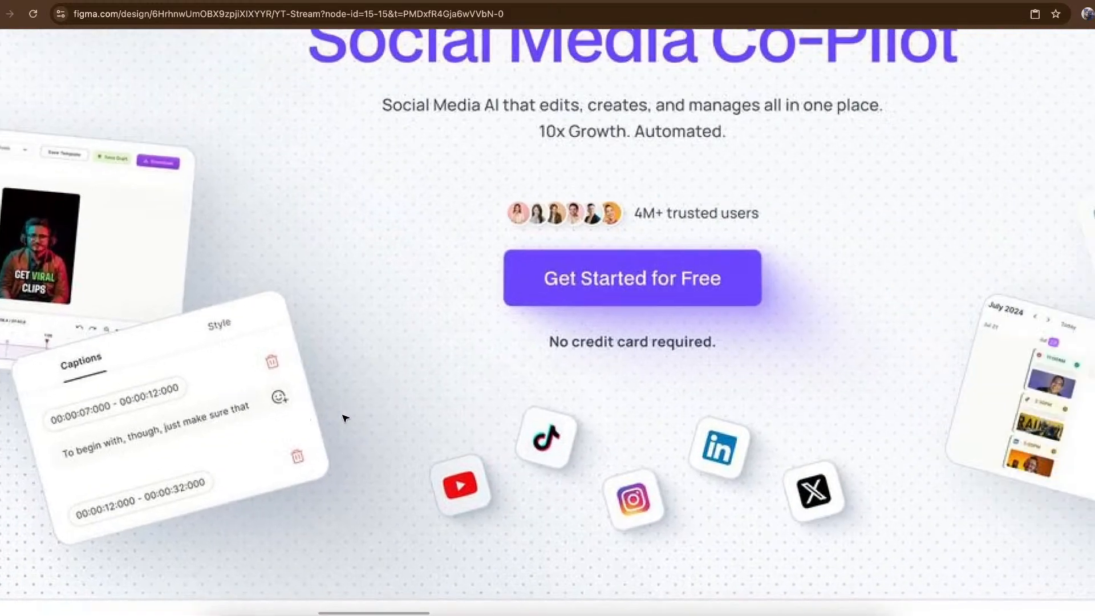
- Examine the content calendar and post-score mockups in the quso.ai hero image
scroll(344, 415, "right", 6)
scroll(792, 290, "up", 4)
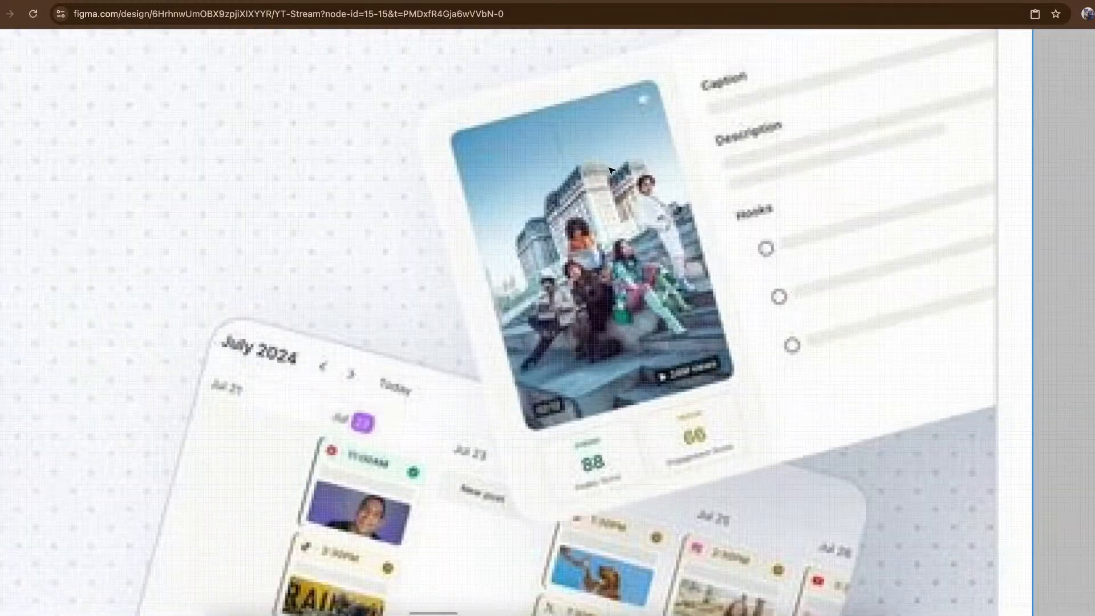
scroll(706, 301, "down", 3)
scroll(706, 300, "left", 1)
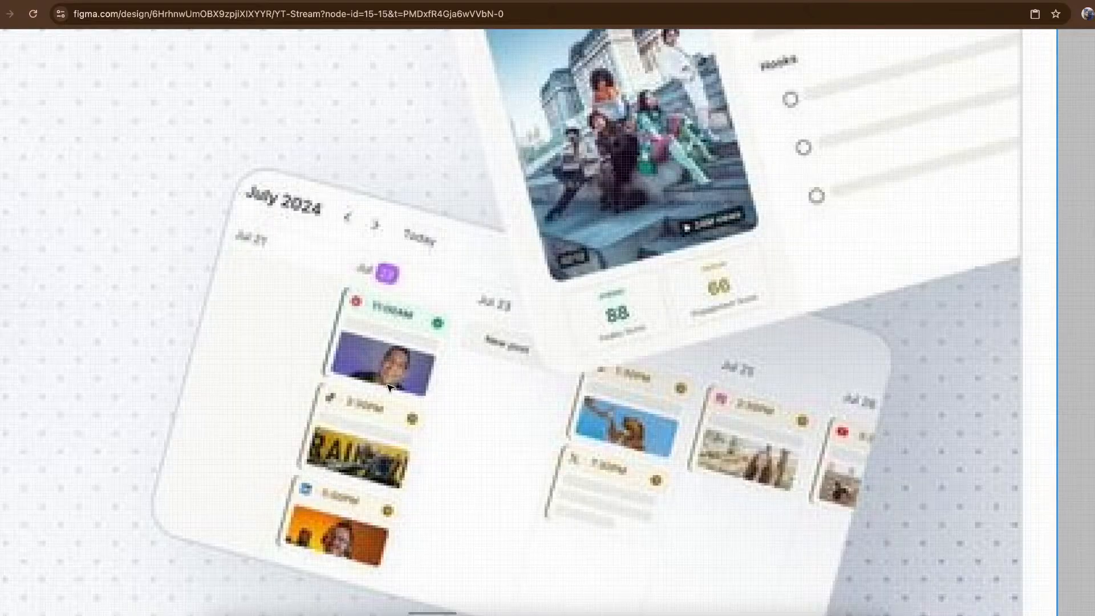
scroll(392, 388, "up", 3)
scroll(392, 389, "right", 1)
scroll(612, 308, "down", 6)
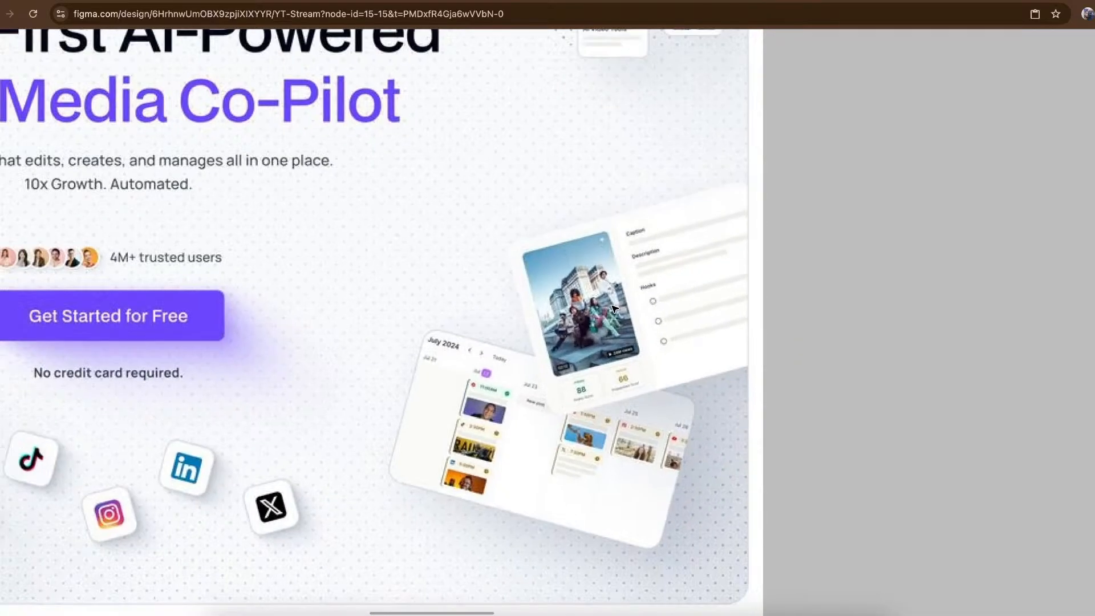
scroll(614, 308, "up", 3)
scroll(614, 309, "down", 1)
scroll(613, 309, "left", 1)
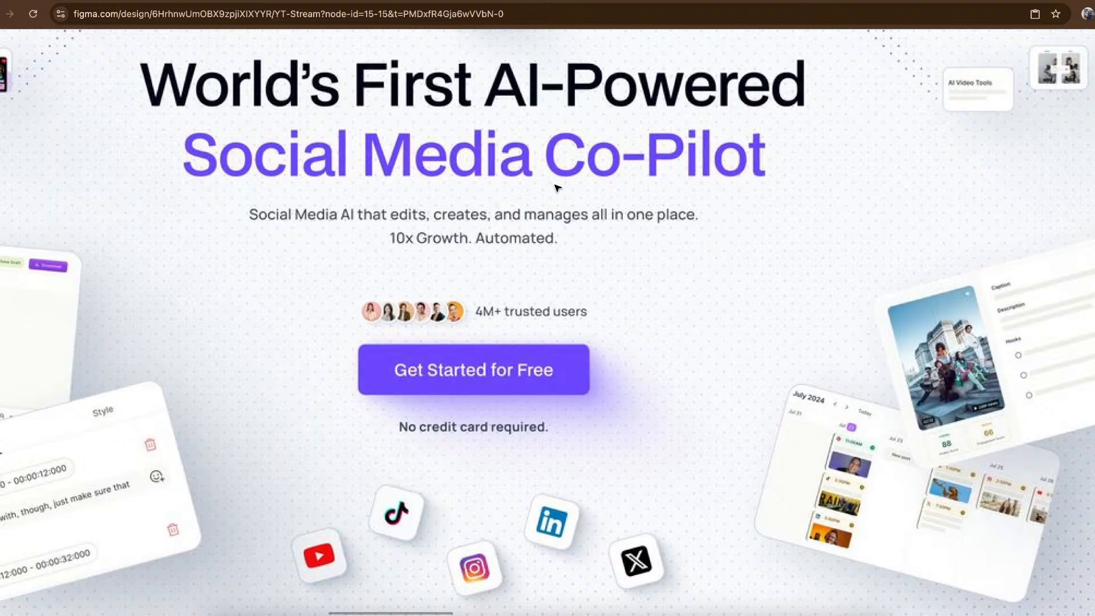
- Examine how the quso.ai hero's side visuals, empty space and navigation bar support its central headline and call-to-action
scroll(556, 188, "down", 2)
scroll(556, 189, "left", 3)
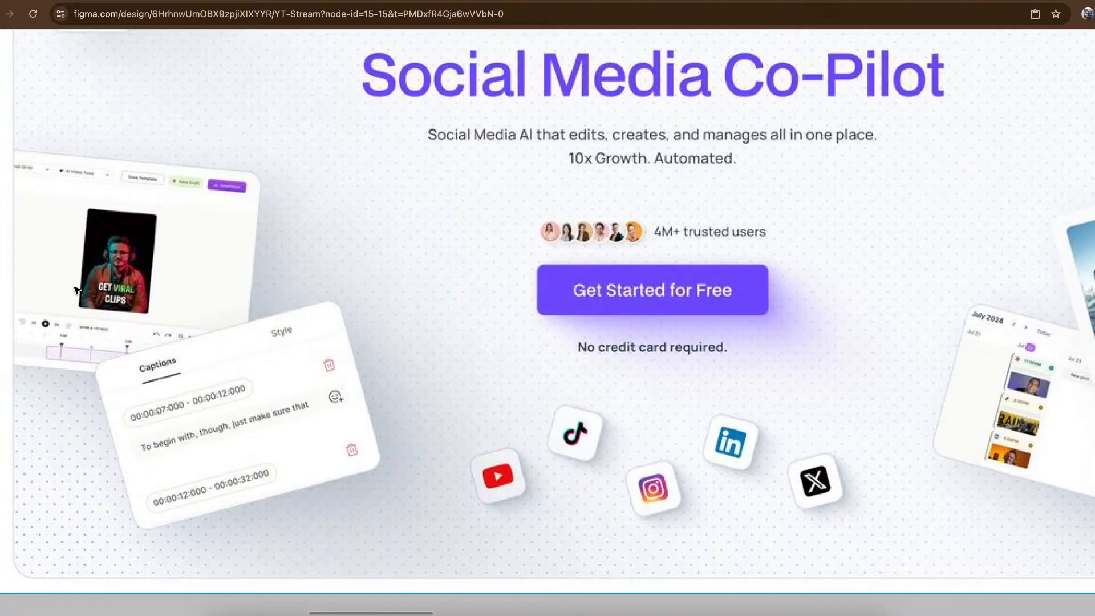
scroll(77, 291, "down", 1)
scroll(77, 291, "right", 2)
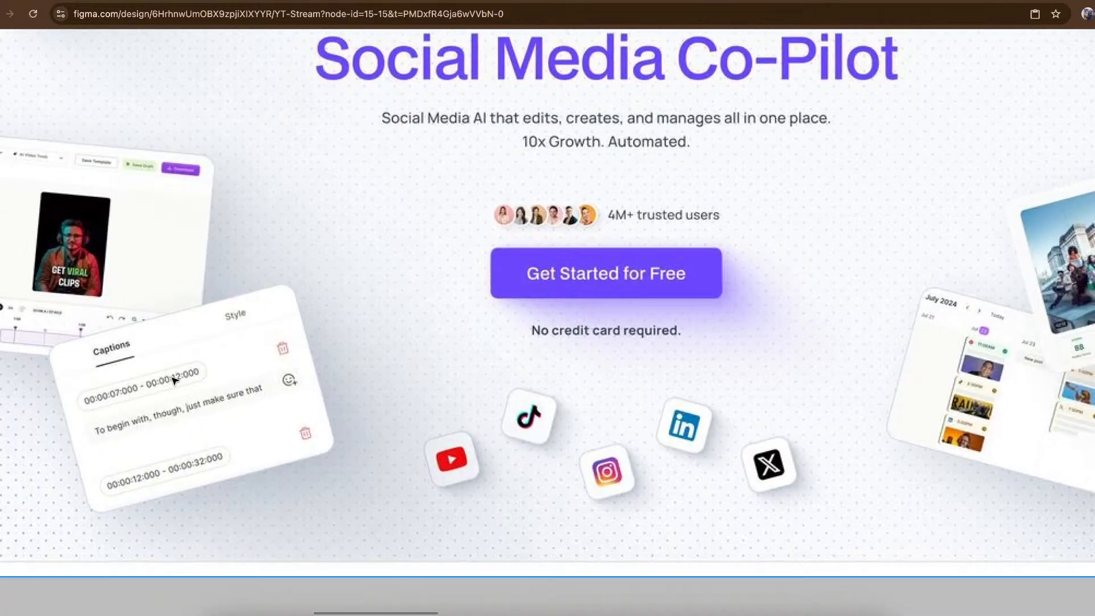
scroll(176, 390, "right", 5)
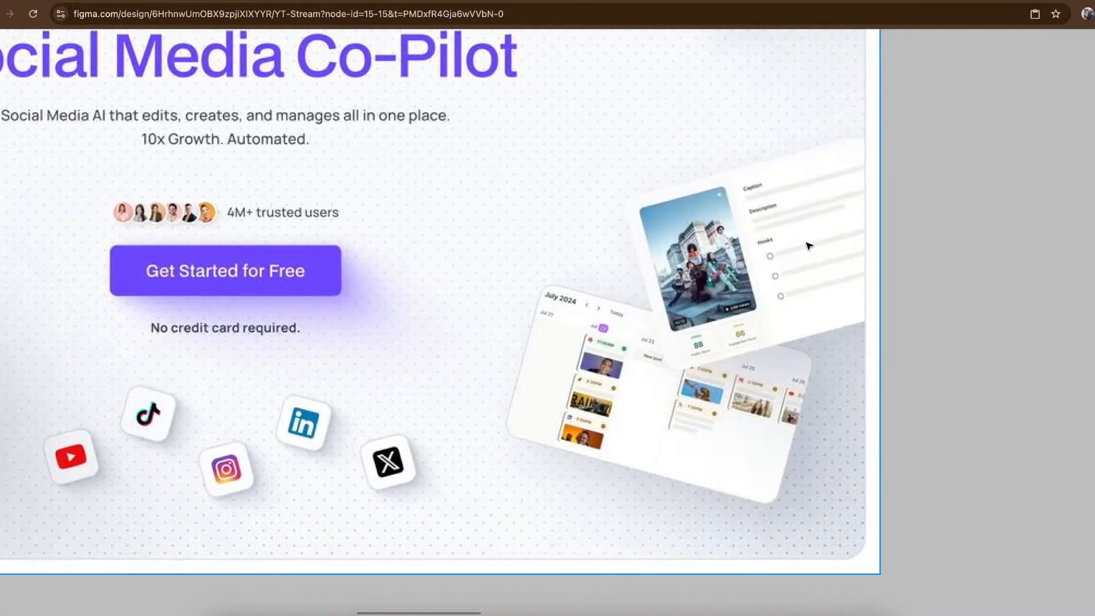
scroll(806, 237, "up", 3)
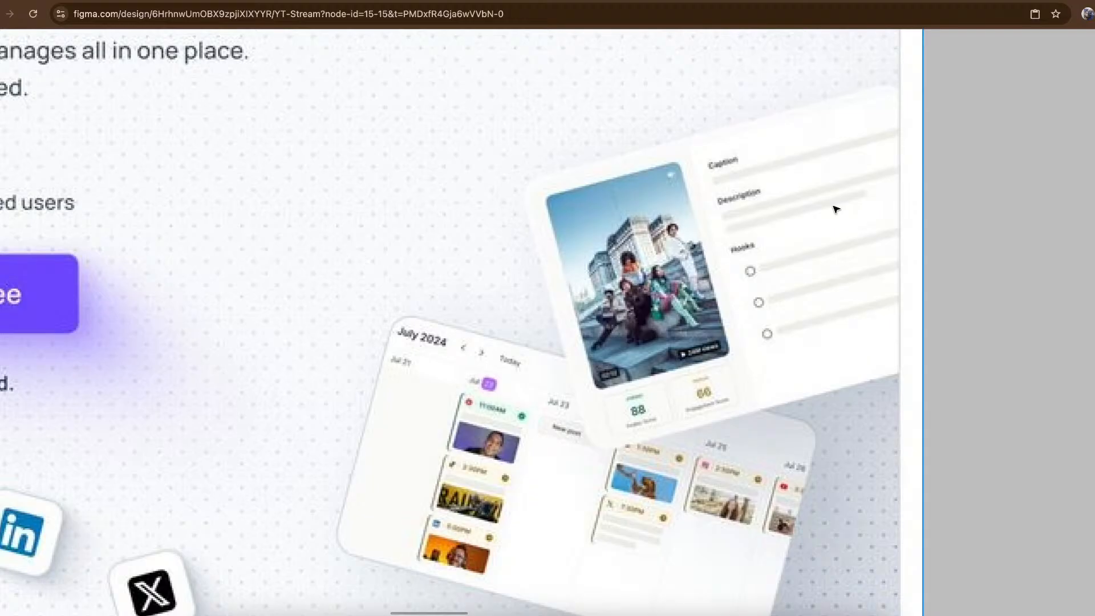
scroll(836, 209, "down", 3)
scroll(836, 210, "left", 2)
scroll(836, 210, "up", 2)
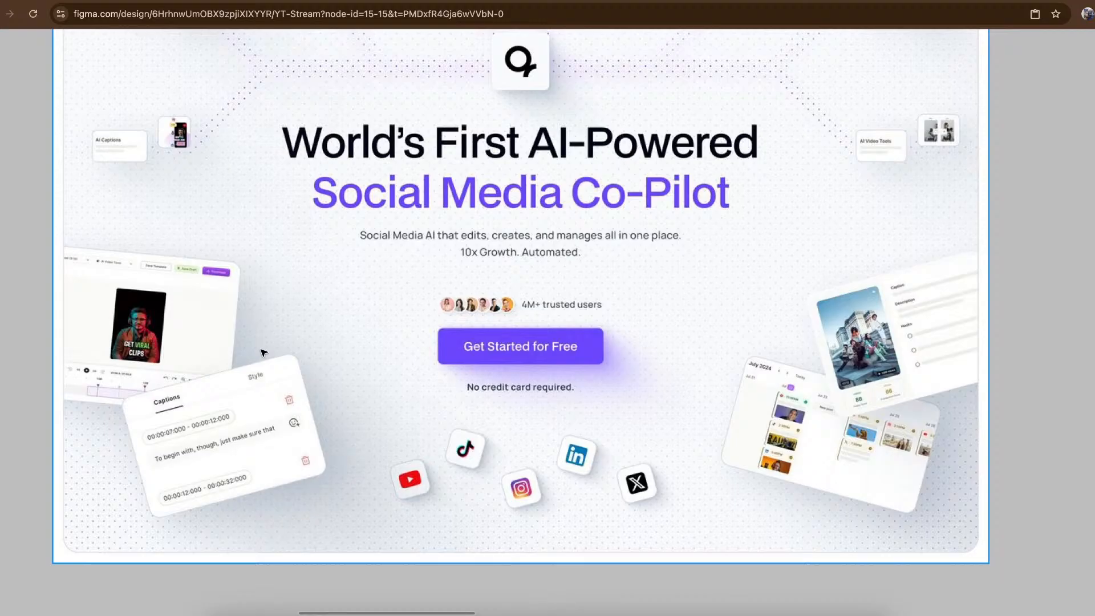
scroll(379, 387, "down", 5)
scroll(428, 371, "up", 10)
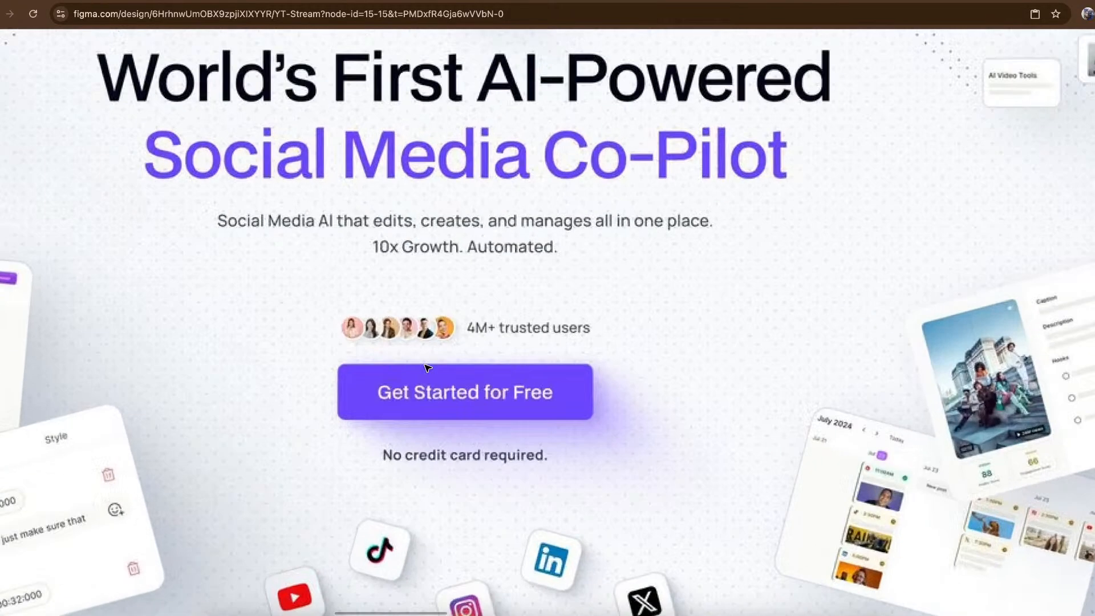
scroll(428, 368, "down", 5)
scroll(574, 330, "up", 10)
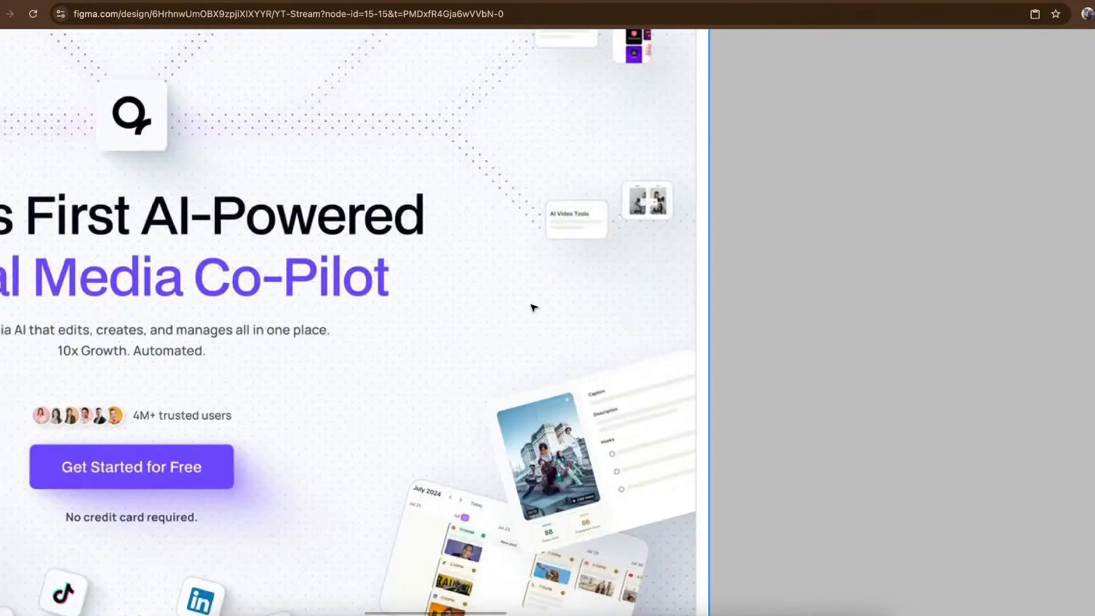
scroll(532, 307, "up", 4)
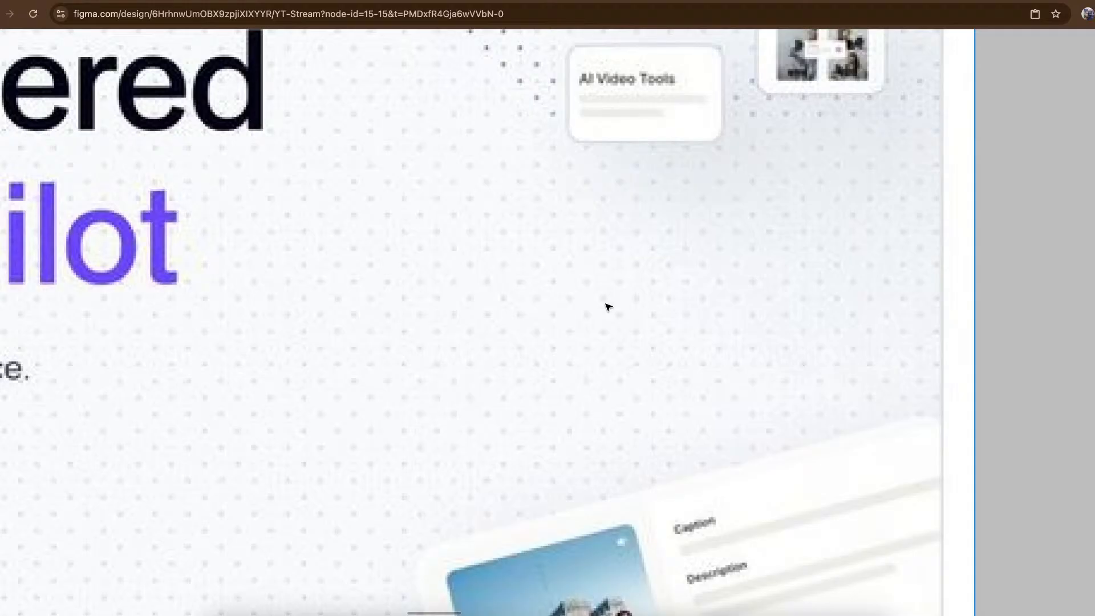
scroll(608, 307, "down", 5)
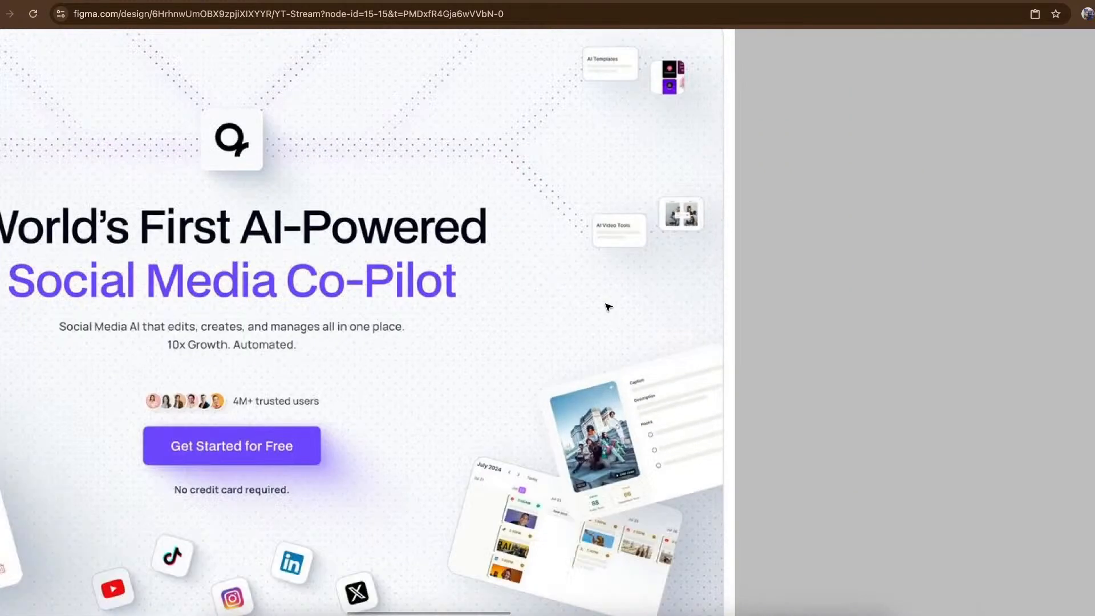
scroll(594, 264, "down", 5)
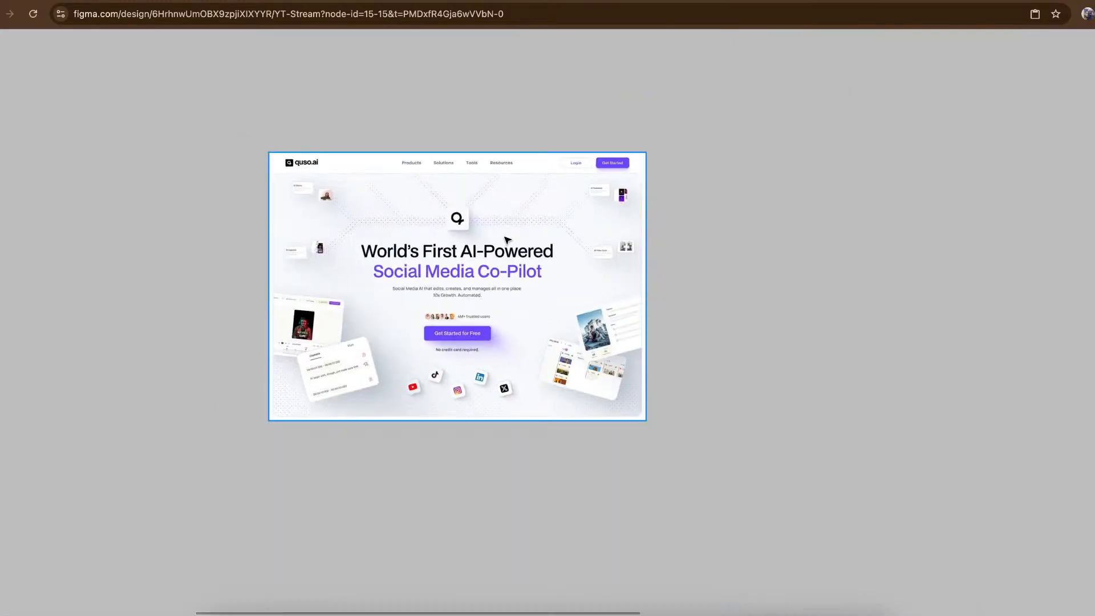
scroll(507, 240, "up", 5)
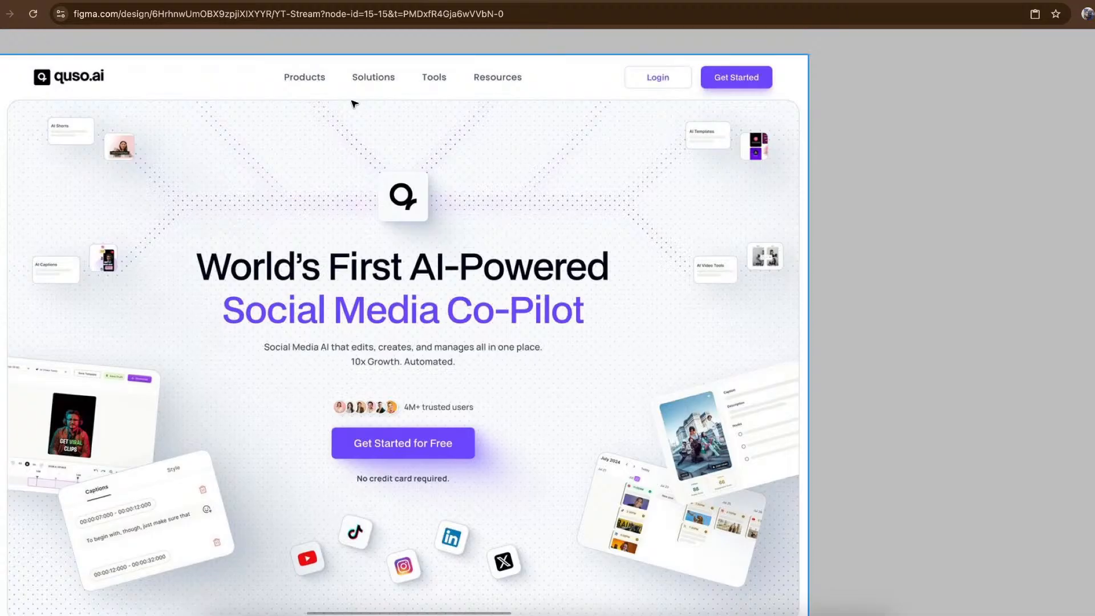
scroll(481, 206, "down", 5)
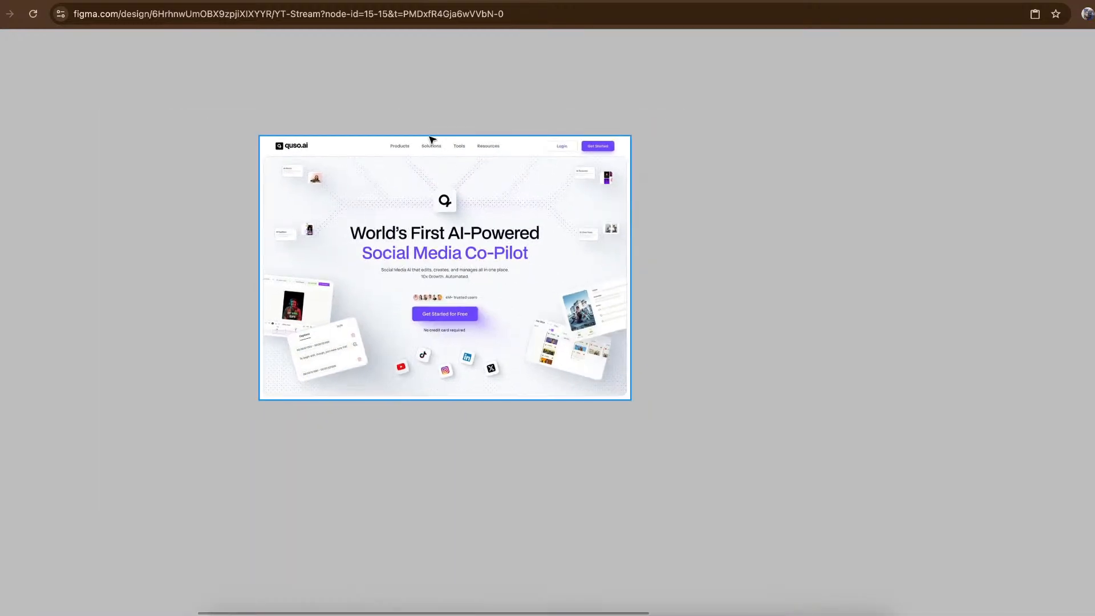
- View the "Practical – Hero Section Wireframe" slide, and examine the hero section of the Airlume reference design
scroll(455, 201, "down", 5)
scroll(454, 203, "down", 5)
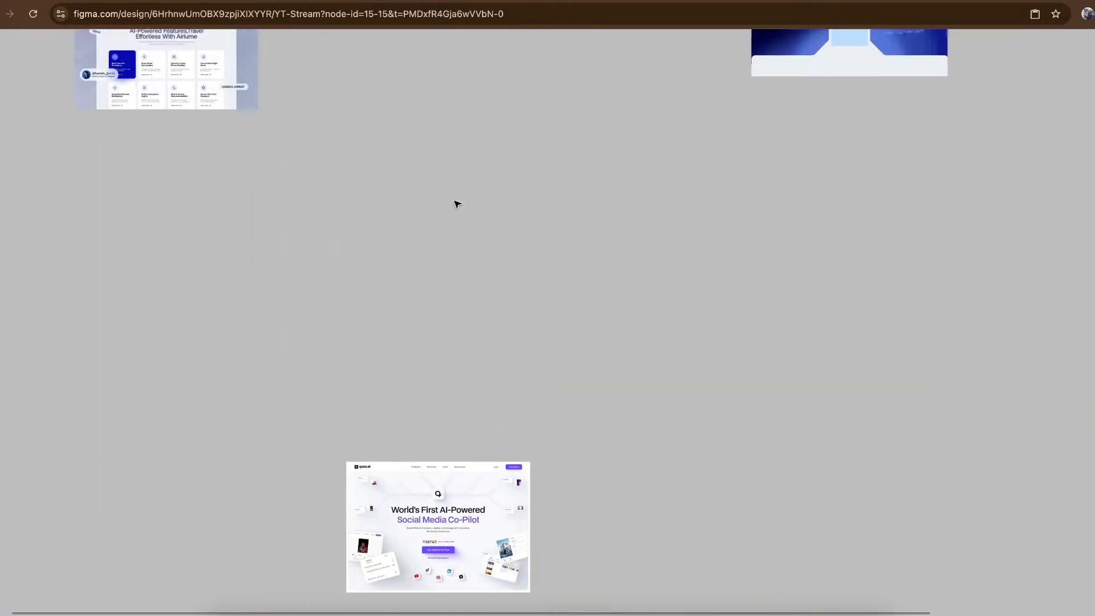
scroll(455, 203, "up", 5)
scroll(818, 202, "up", 8)
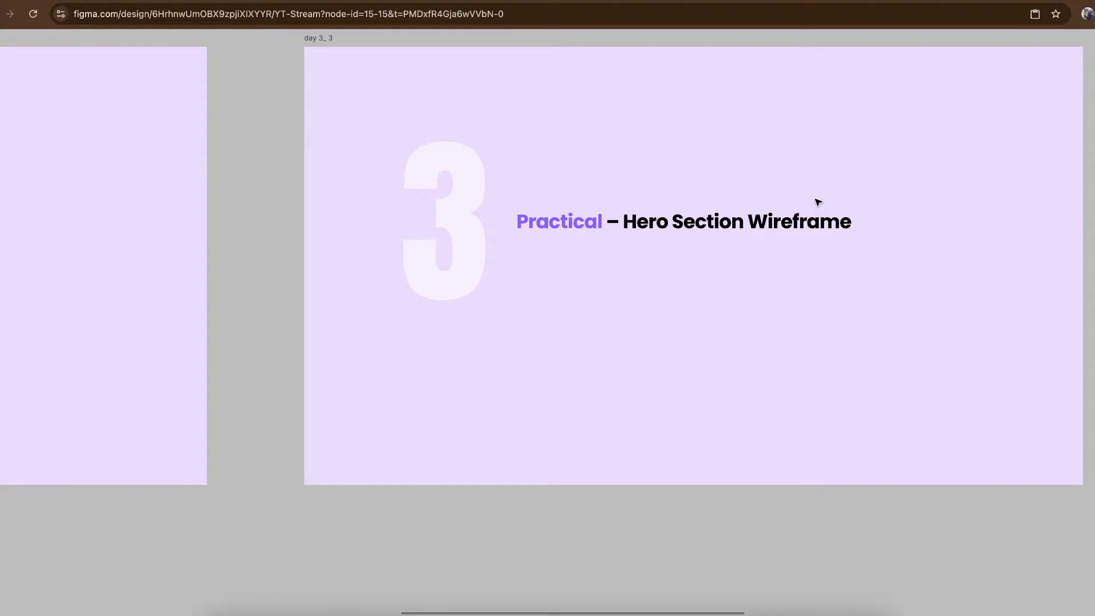
scroll(702, 274, "down", 5)
scroll(702, 274, "down", 10)
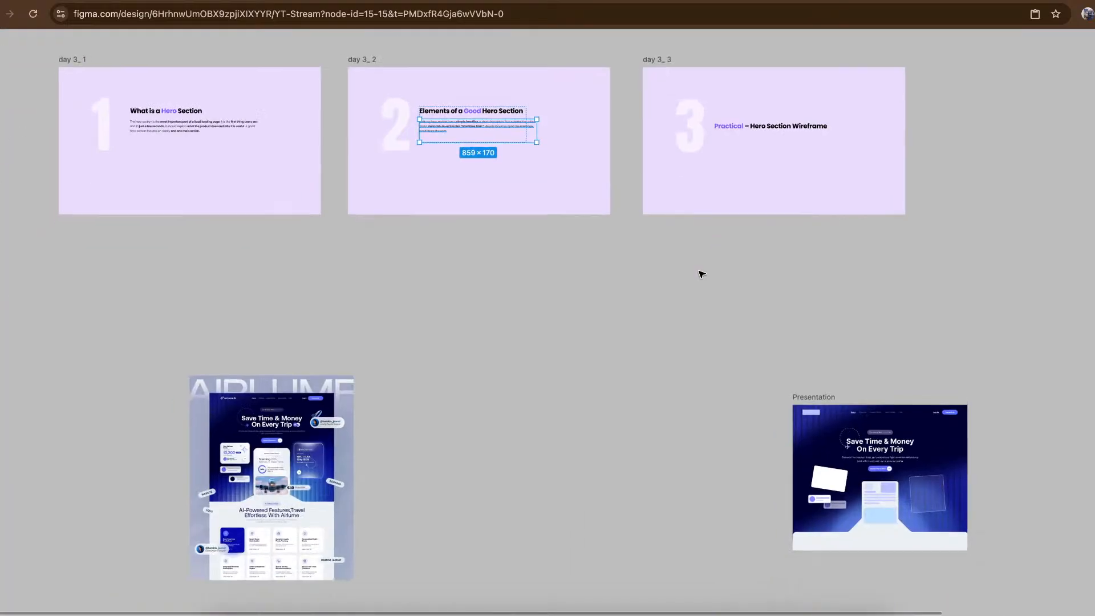
scroll(410, 272, "left", 3)
scroll(377, 173, "up", 3)
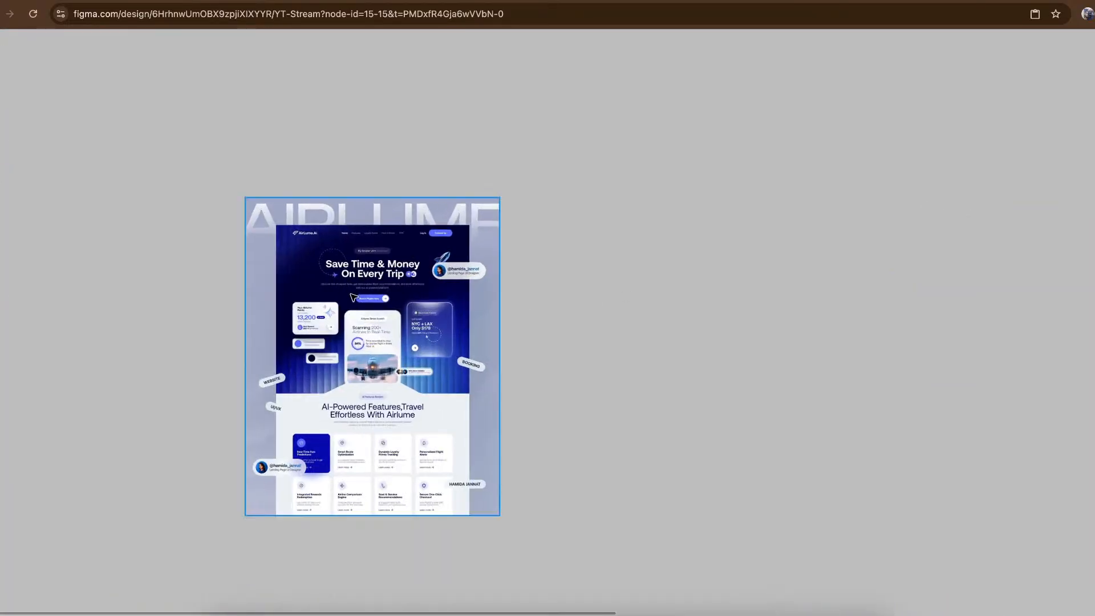
scroll(354, 297, "up", 4)
scroll(354, 298, "up", 1)
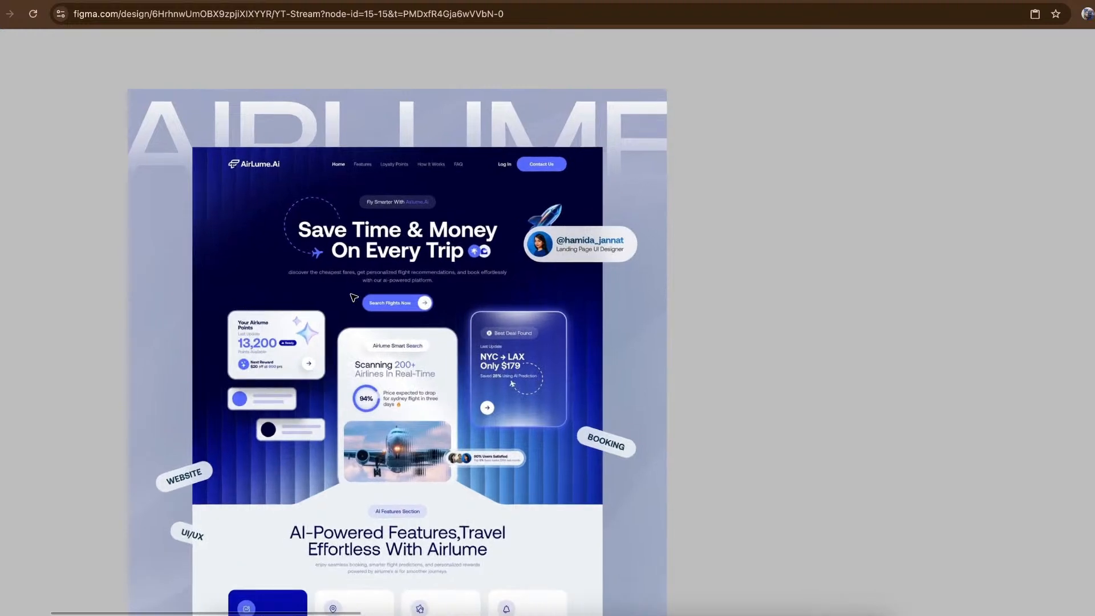
scroll(354, 298, "down", 5)
scroll(764, 341, "right", 3)
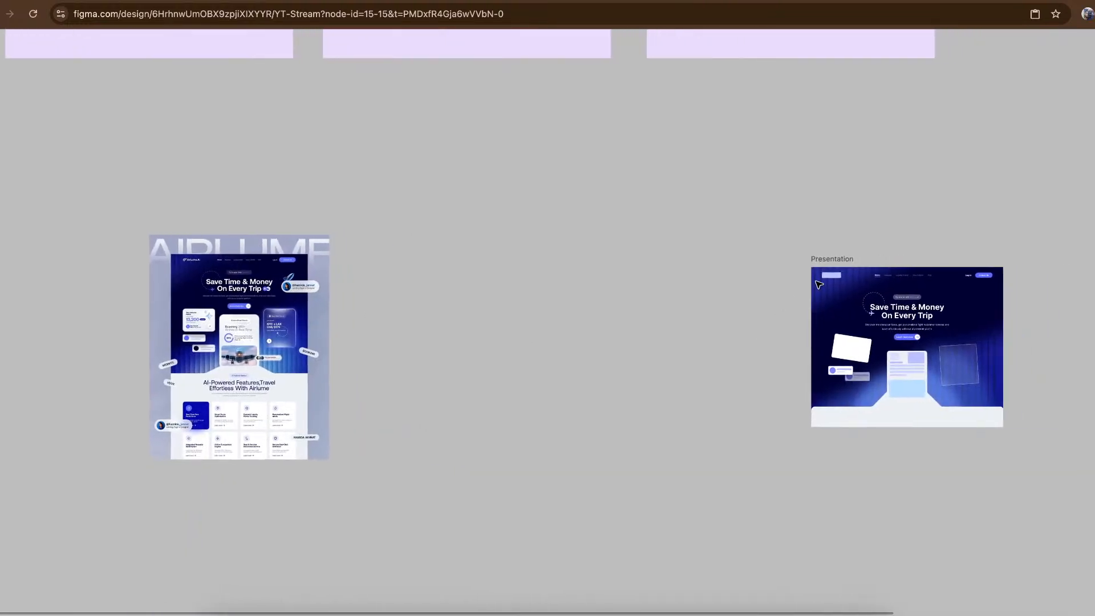
- Move the Presentation wireframe frame beside the Airlume reference image, and view the two designs together
left_click_drag(833, 262, 379, 249)
scroll(379, 249, "up", 10)
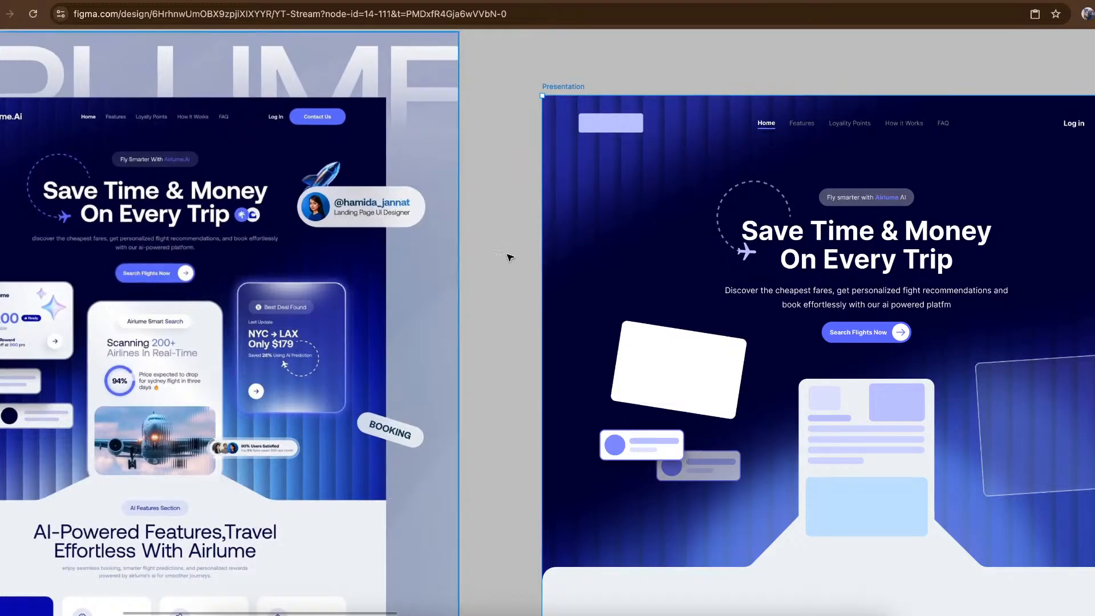
scroll(610, 121, "right", 4)
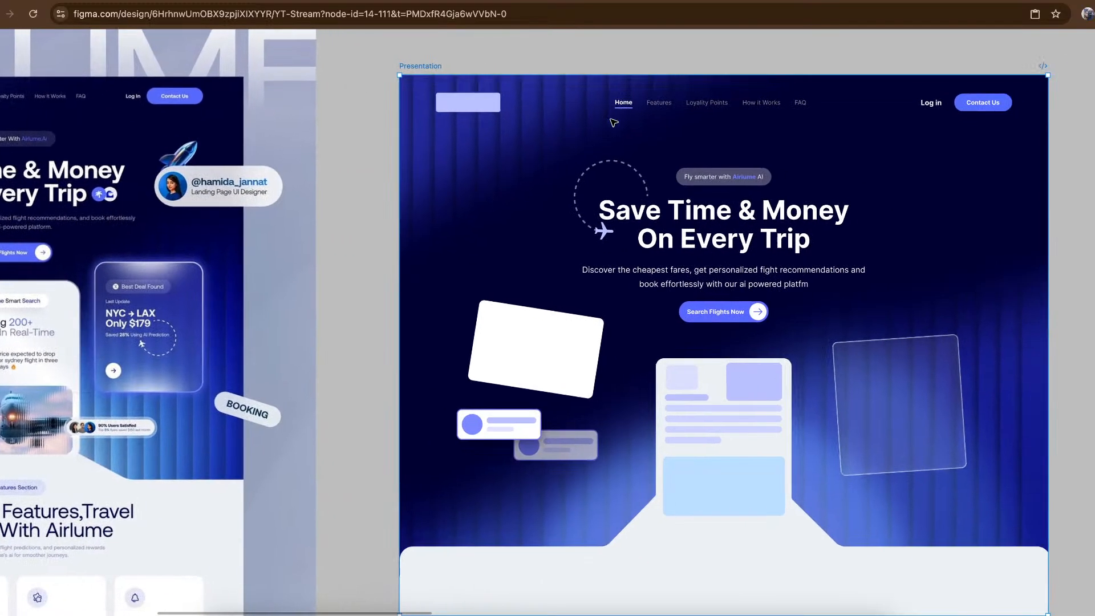
scroll(613, 122, "down", 5)
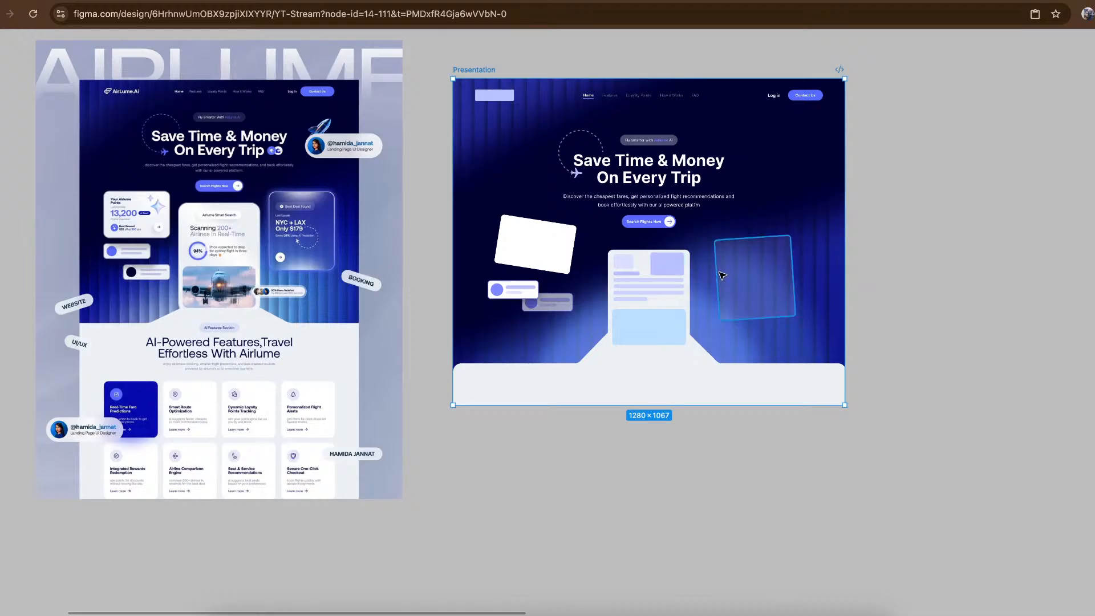
- Place the wireframe's tilted glass rectangle over the reference's airplane photo, and straighten its rotation to 0°
left_click(772, 282)
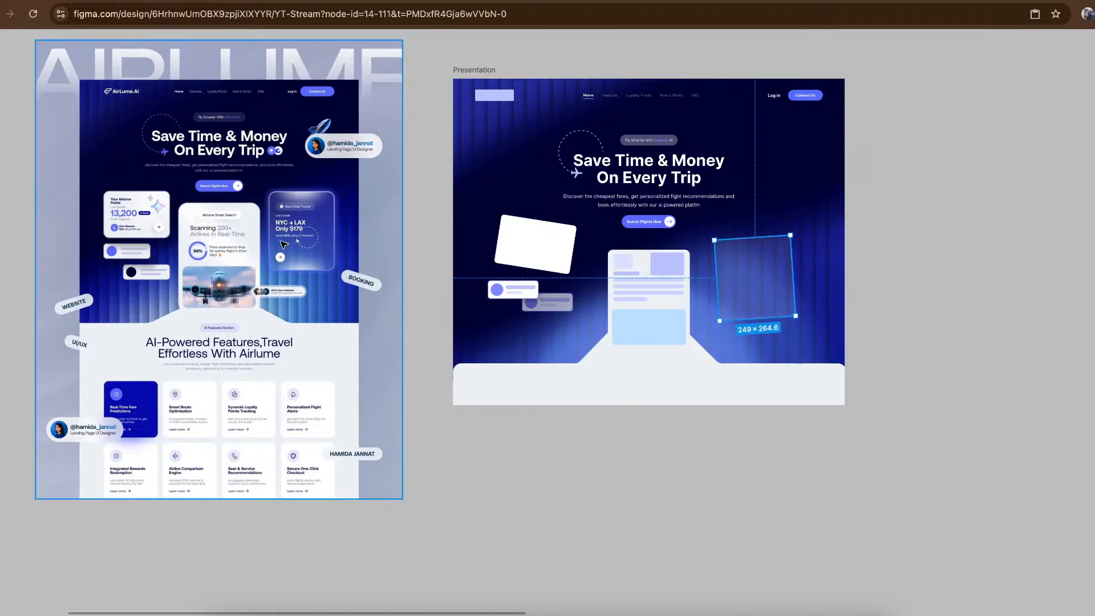
scroll(280, 243, "up", 5)
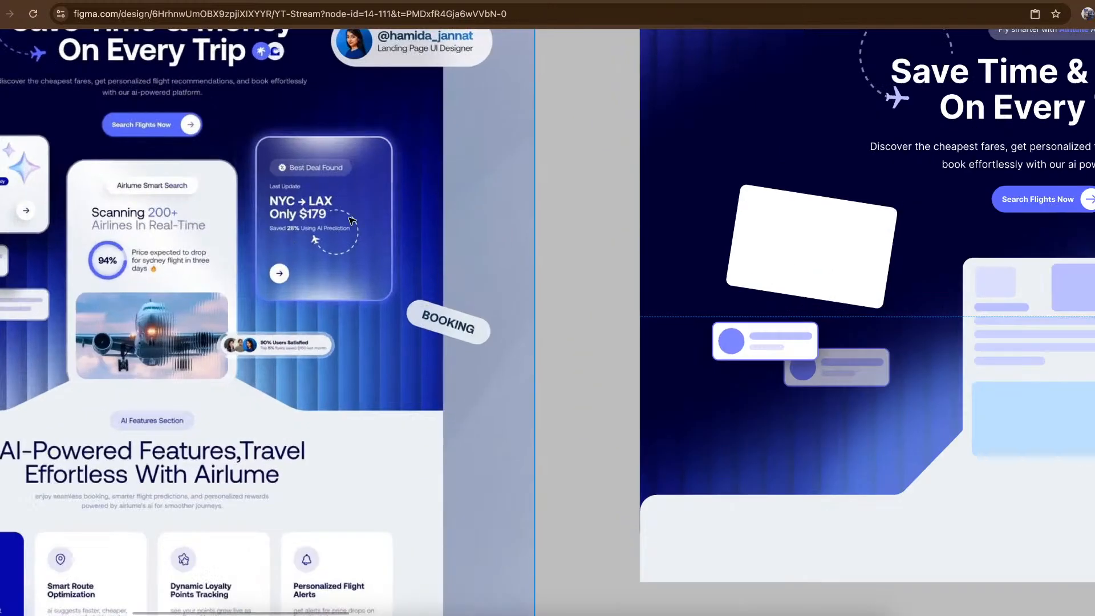
scroll(152, 345, "up", 5)
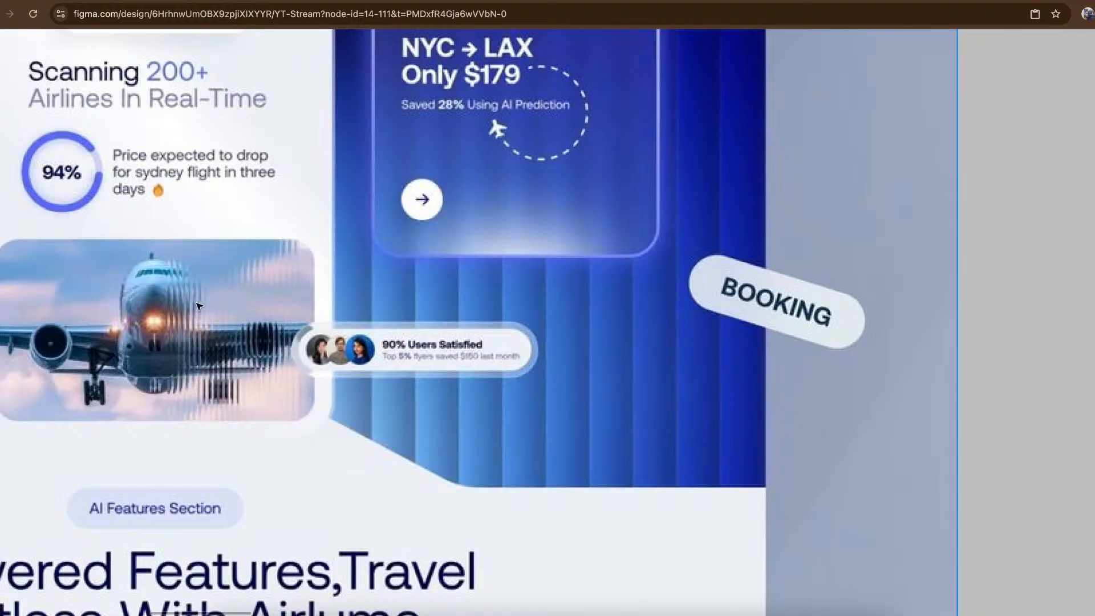
scroll(313, 337, "down", 10)
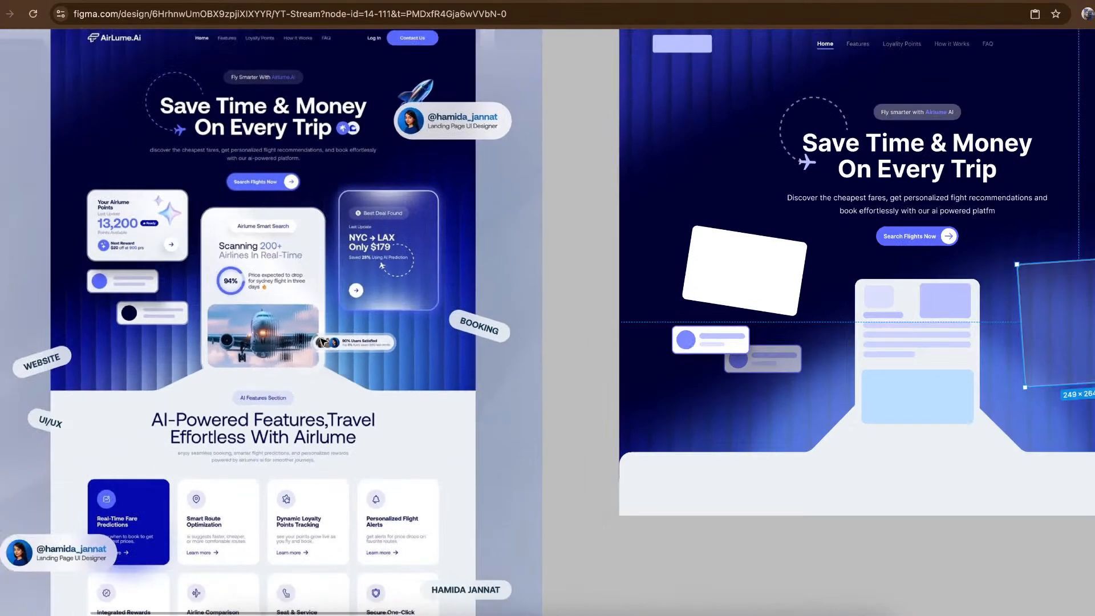
left_click_drag(1087, 291, 240, 357)
scroll(241, 357, "up", 6)
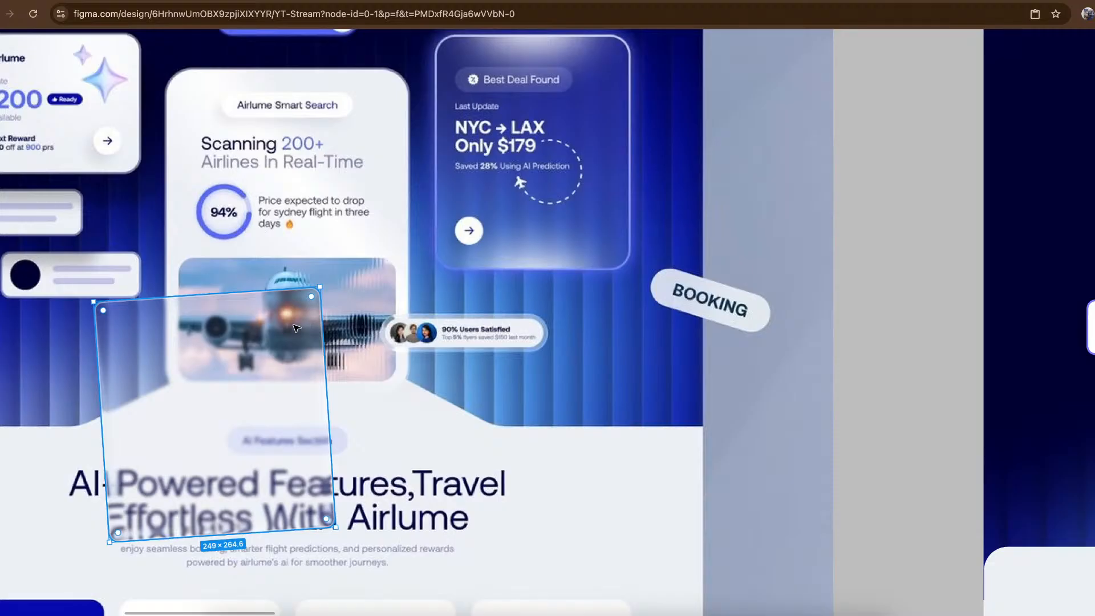
key("ctrl+backslash")
left_click_drag(235, 347, 236, 313)
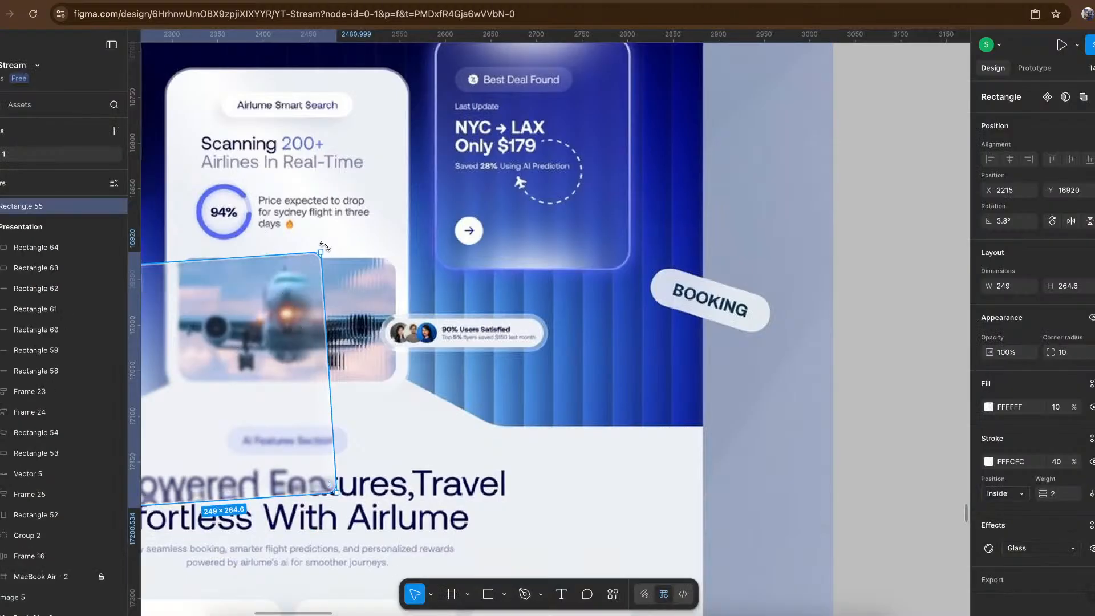
left_click_drag(334, 249, 341, 253)
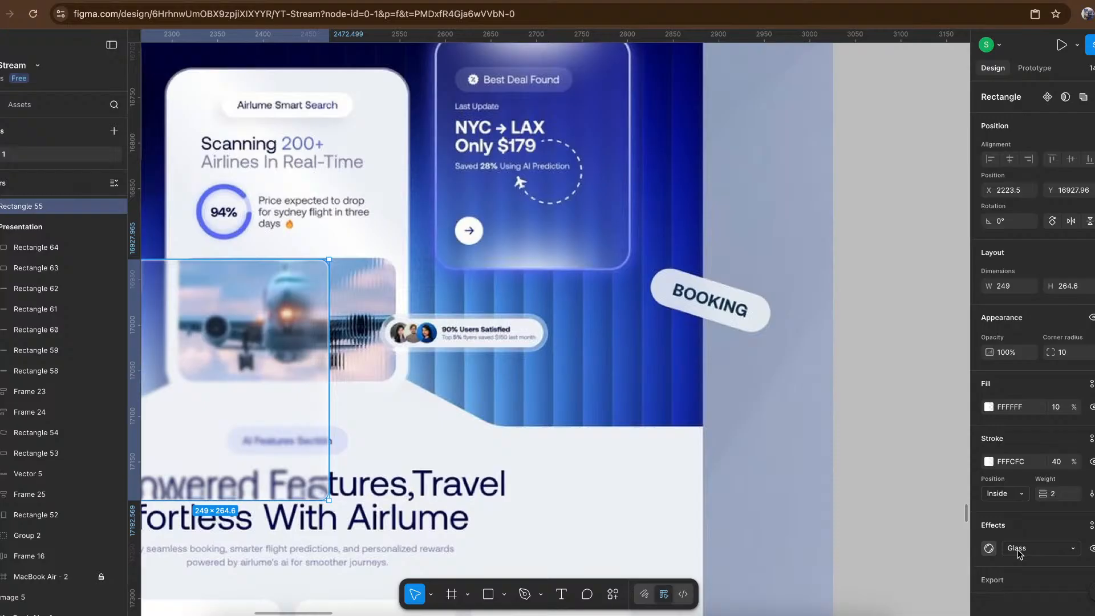
- Set the rectangle's Glass effect to Refraction 2, Dispersion 0, Frost 6, Splay 27 and a light angle of 104°
left_click(989, 548)
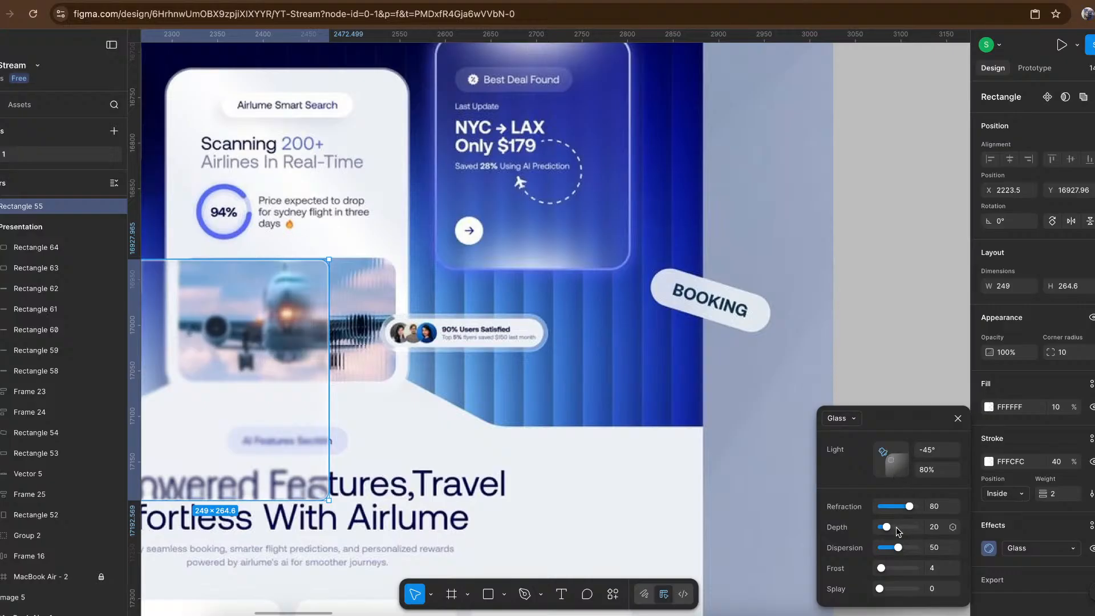
left_click_drag(884, 570, 902, 591)
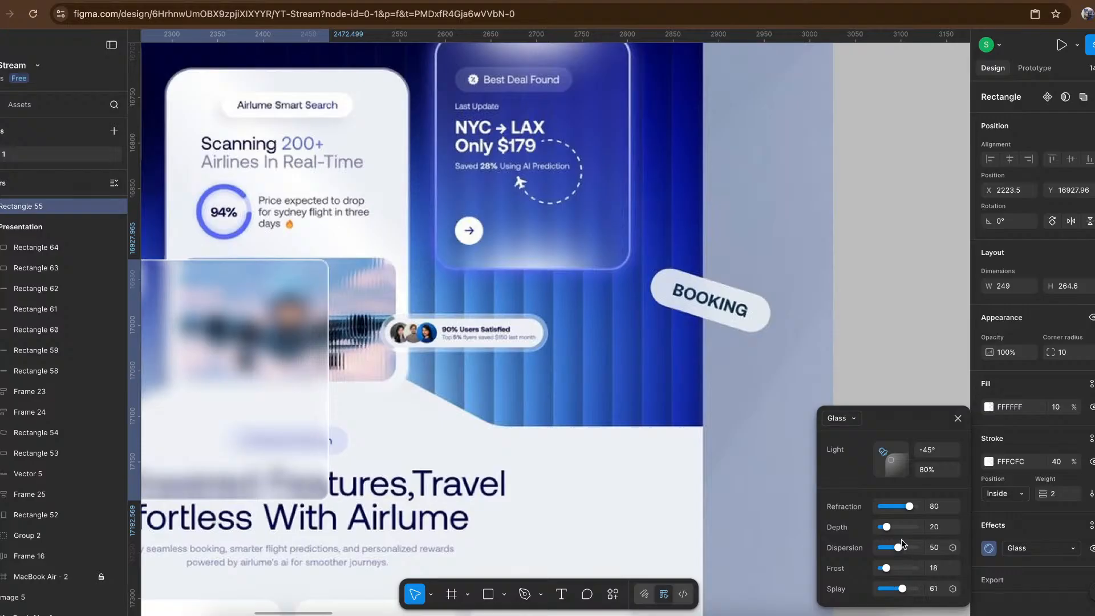
left_click_drag(906, 512, 881, 505)
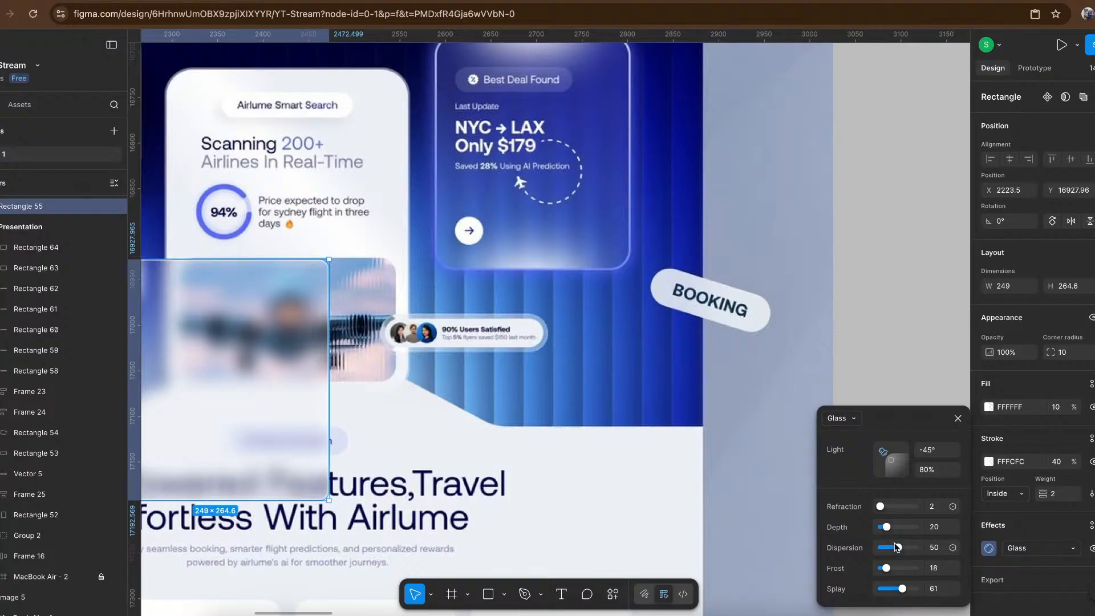
left_click_drag(899, 548, 889, 593)
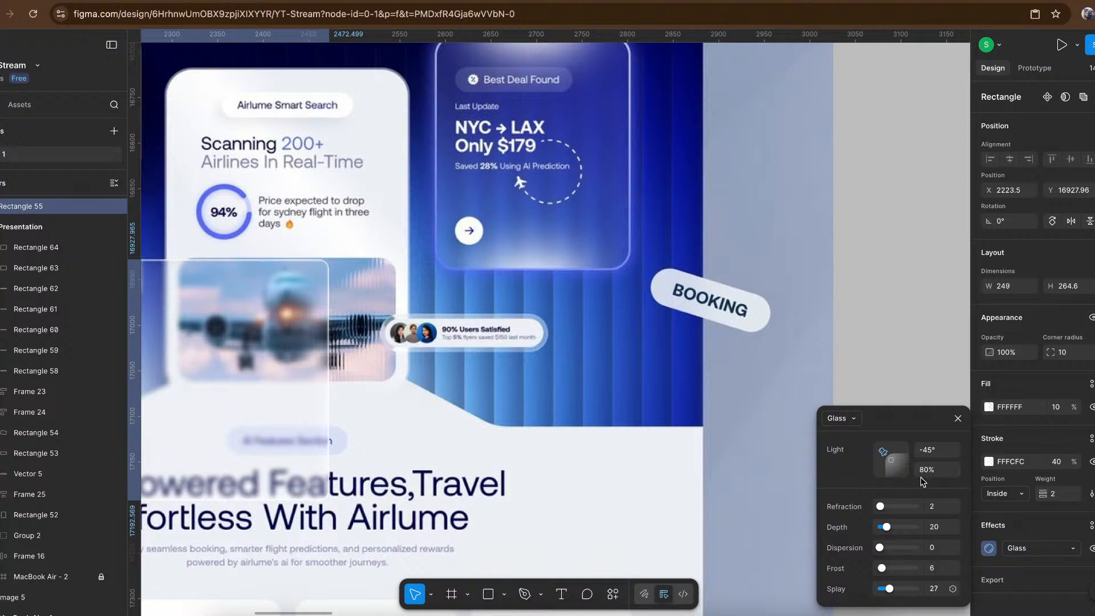
left_click(903, 463)
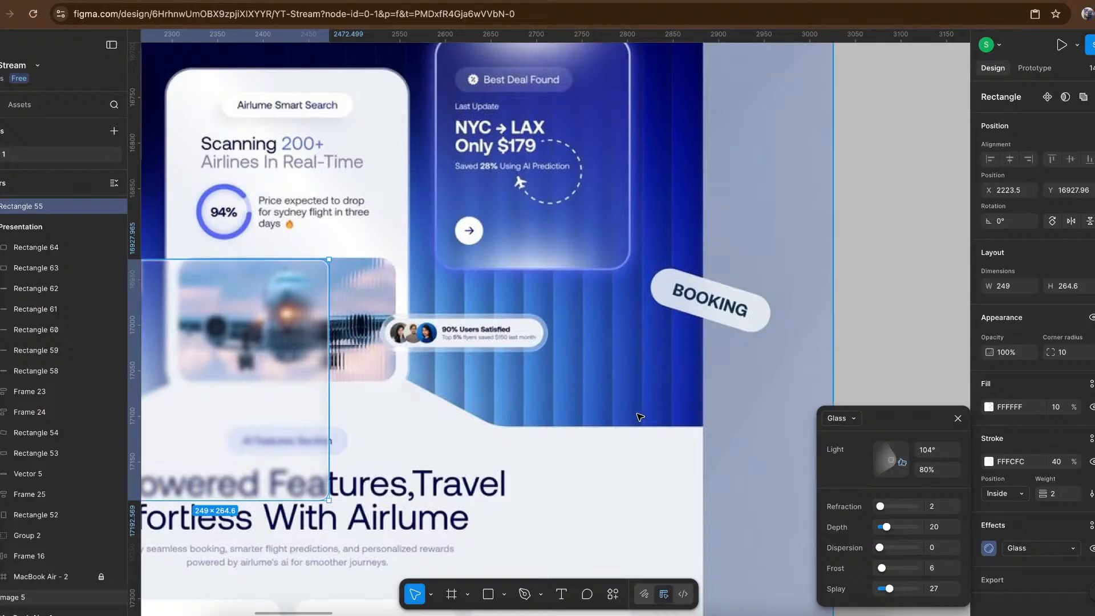
- Move the glass rectangle back into the Presentation frame, right of the central card at X 928, Y 474, and close its effect settings
scroll(636, 414, "down", 5)
left_click_drag(389, 380, 763, 323)
scroll(763, 323, "right", 10)
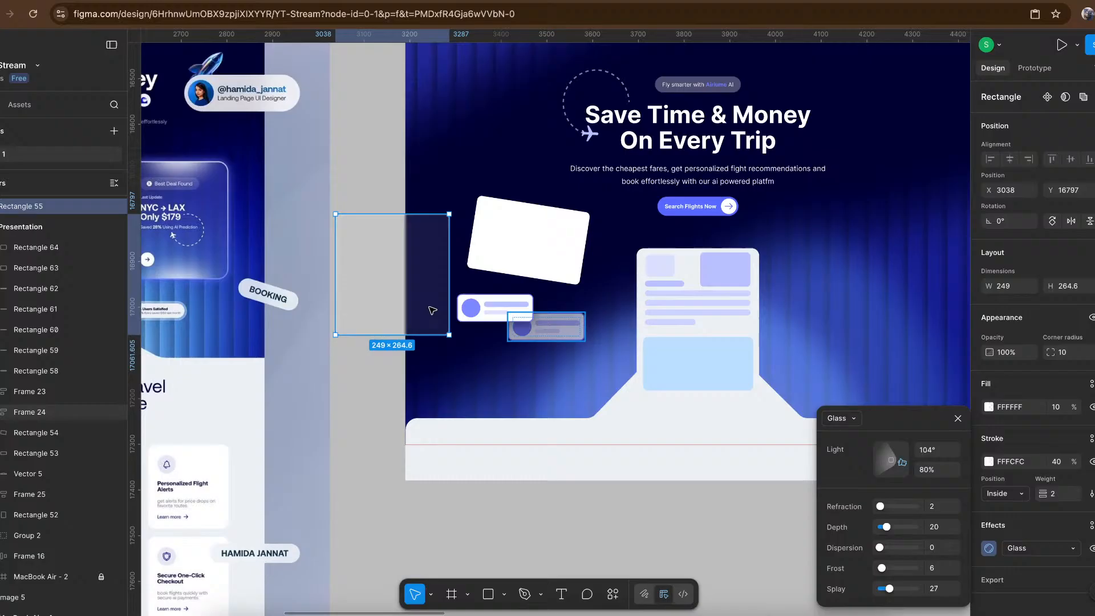
left_click_drag(374, 278, 870, 275)
scroll(868, 275, "right", 5)
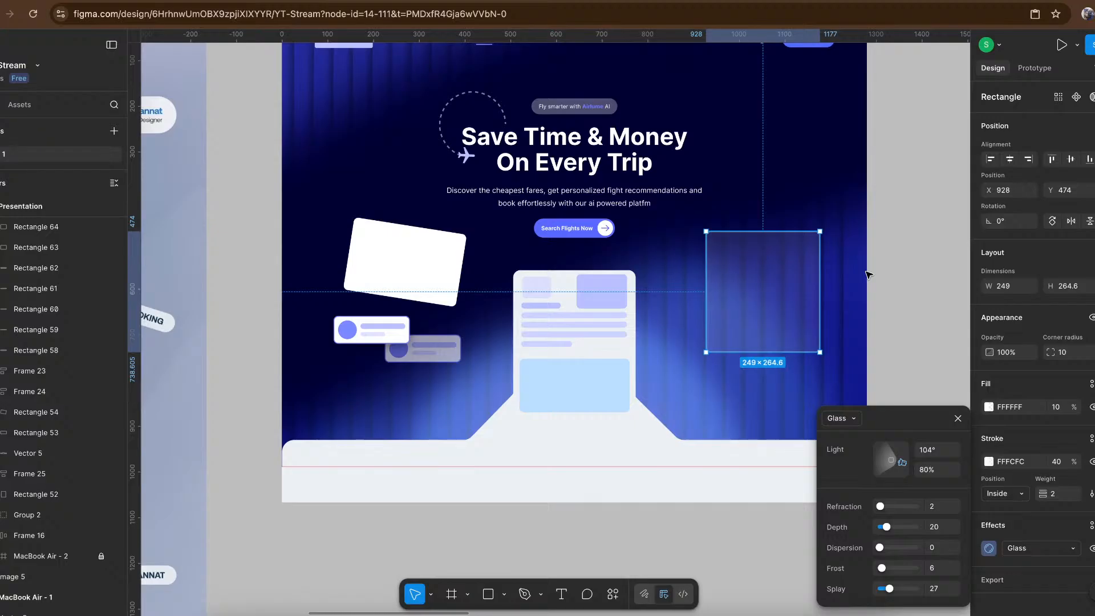
left_click(958, 430)
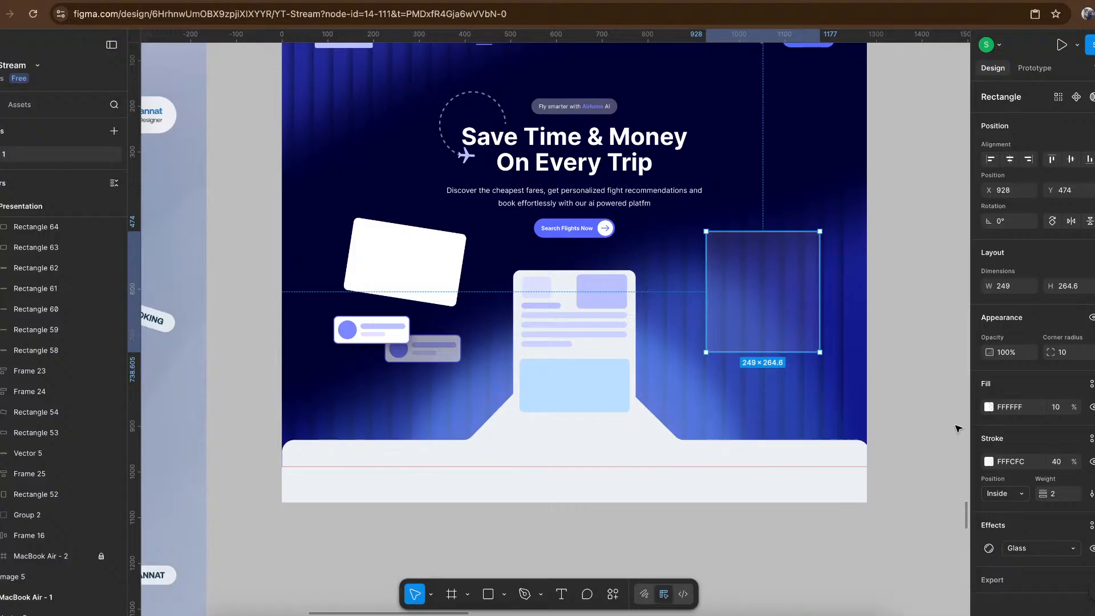
left_click(927, 345)
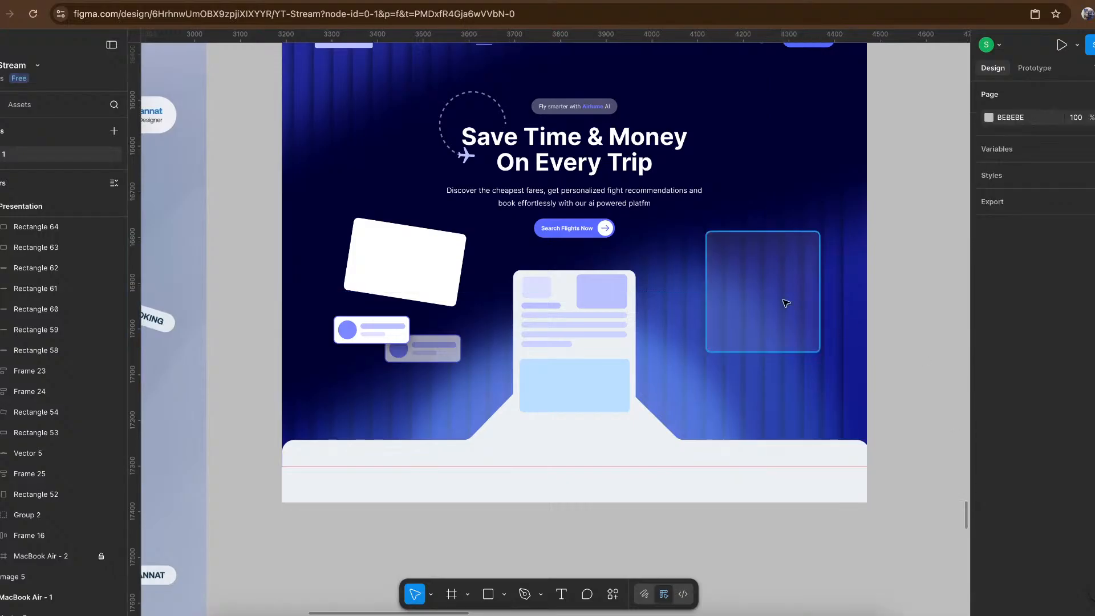
- Compare the wireframe's glass card and striped background with the Airlume reference's hero section
left_click(760, 287)
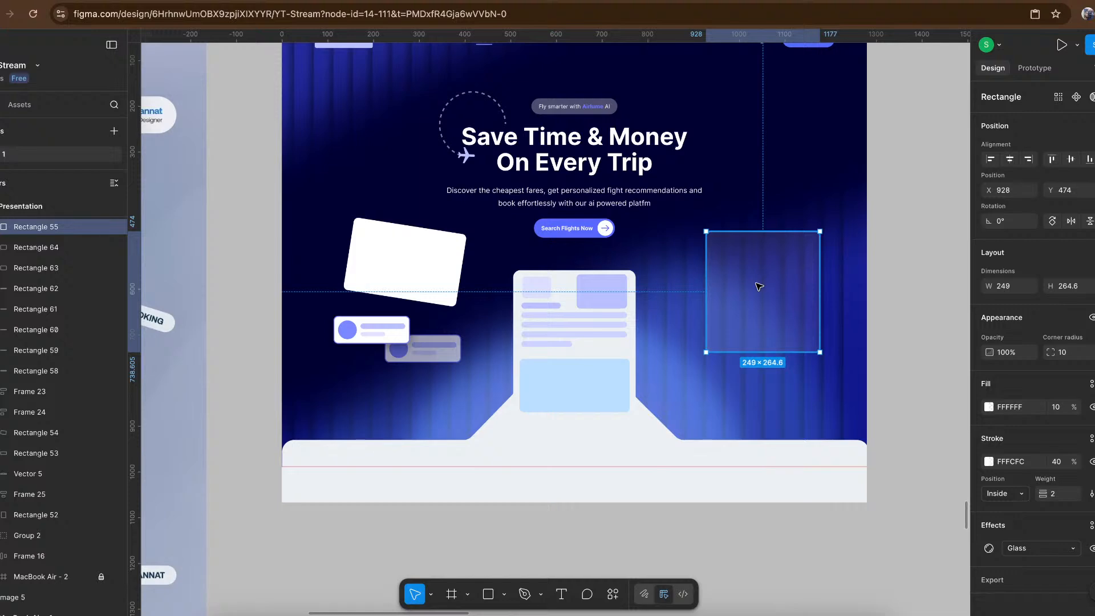
scroll(758, 286, "left", 10)
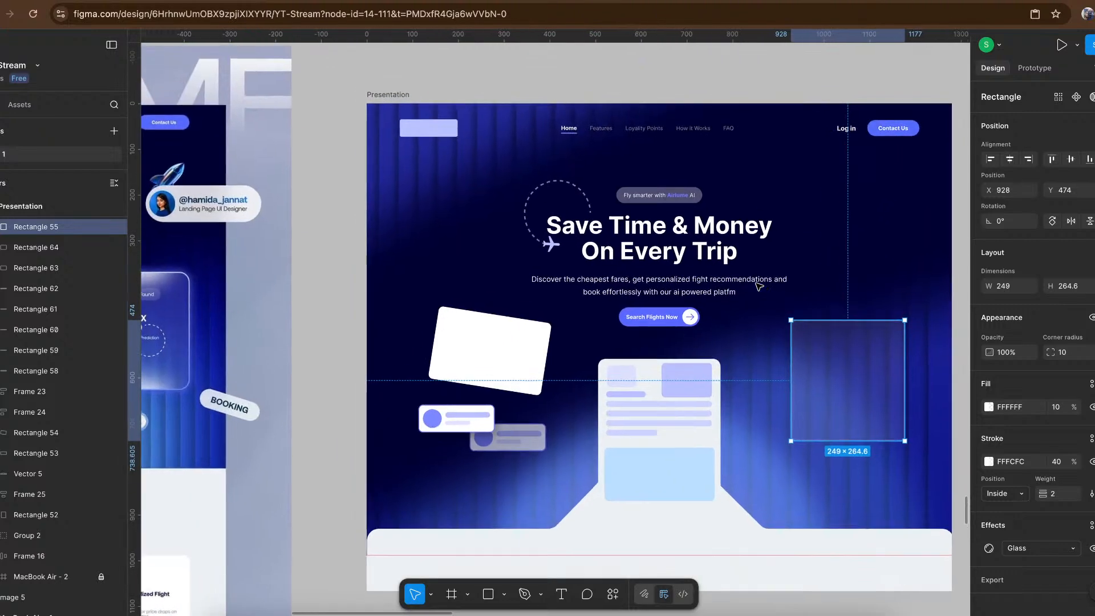
scroll(758, 287, "up", 3)
scroll(759, 286, "left", 2)
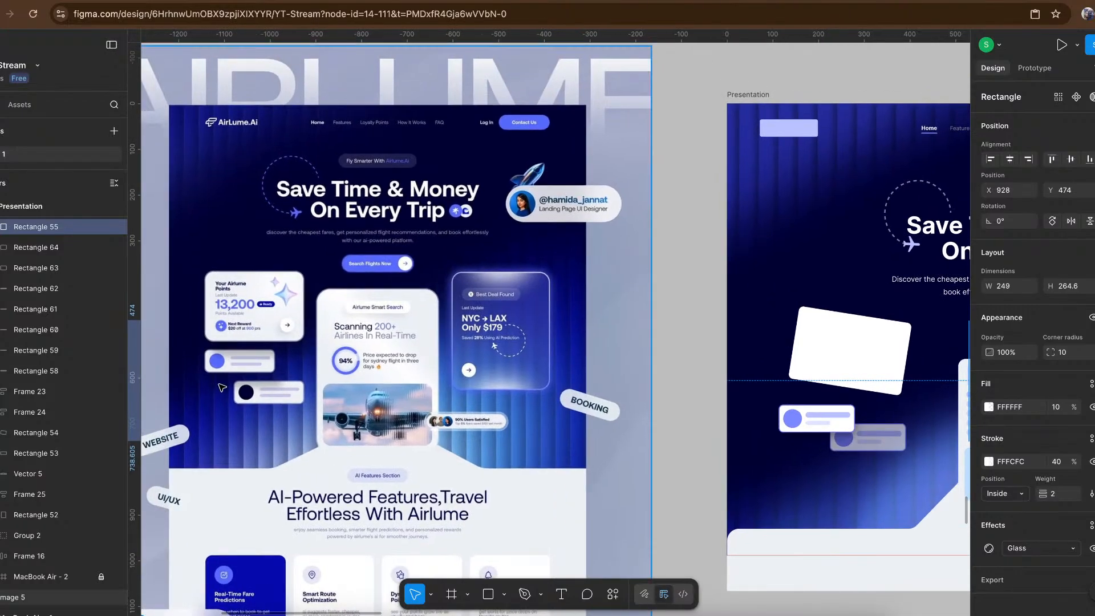
scroll(294, 408, "down", 4)
scroll(294, 407, "left", 3)
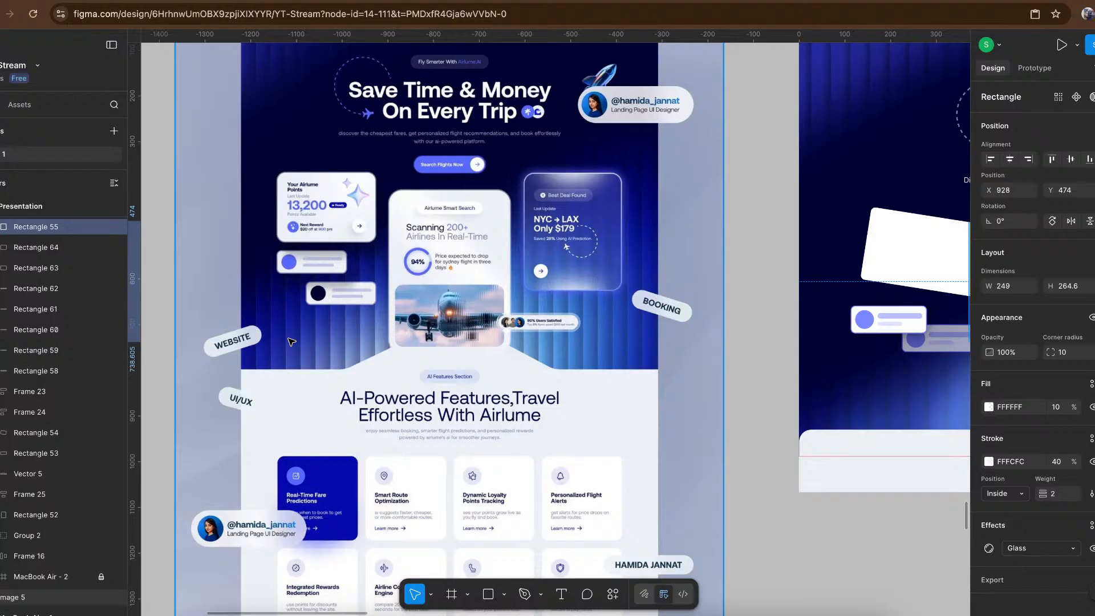
scroll(291, 341, "up", 3)
scroll(291, 341, "right", 6)
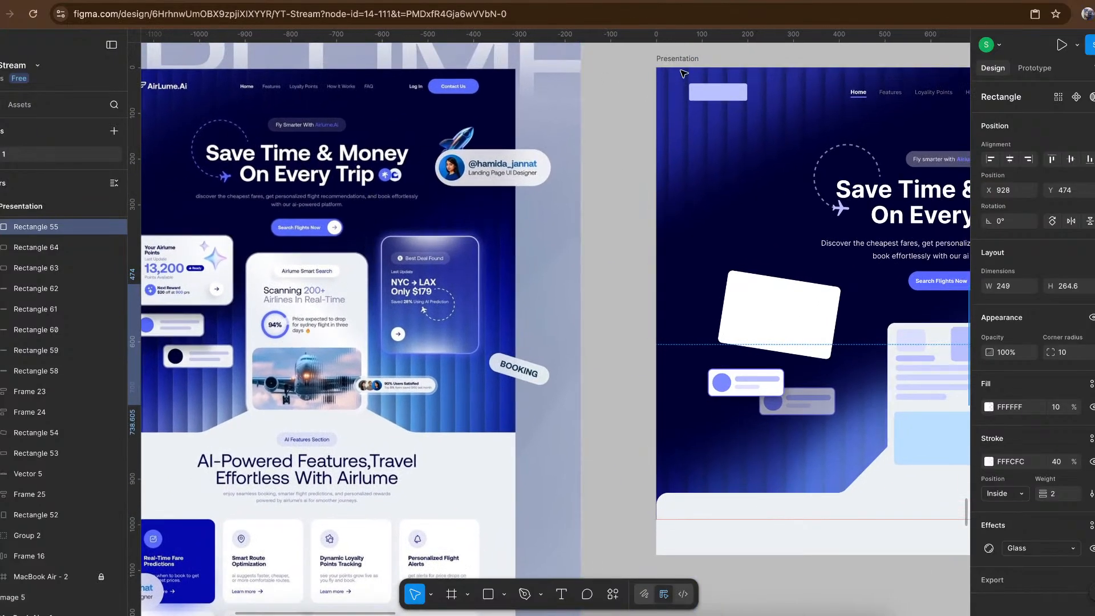
- Move the two leftmost background stripes out of the Presentation frame onto the empty canvas below it
left_click(682, 67)
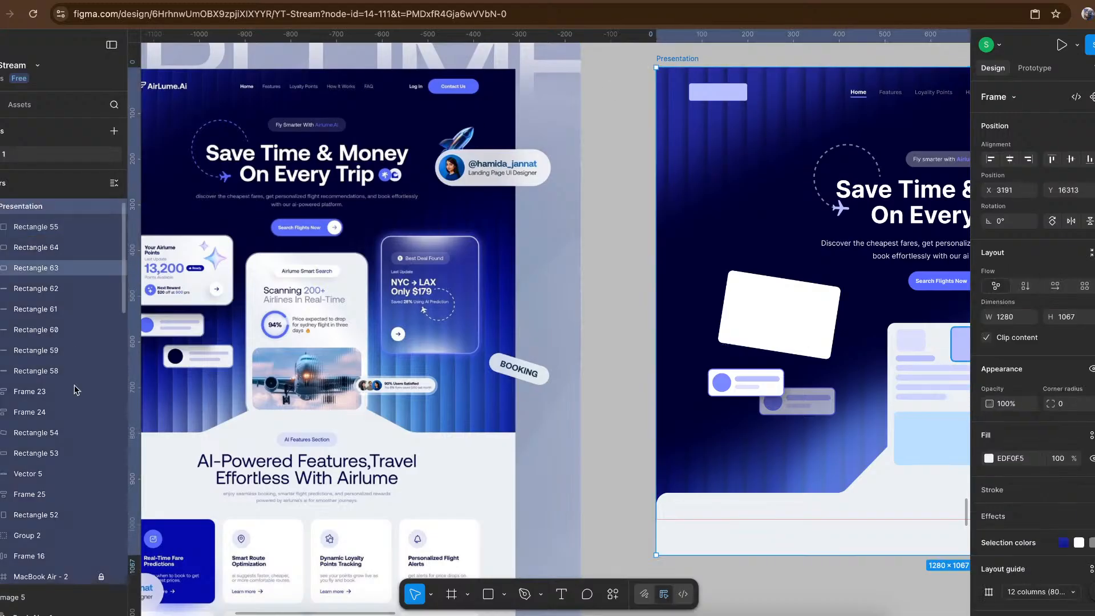
scroll(74, 385, "down", 5)
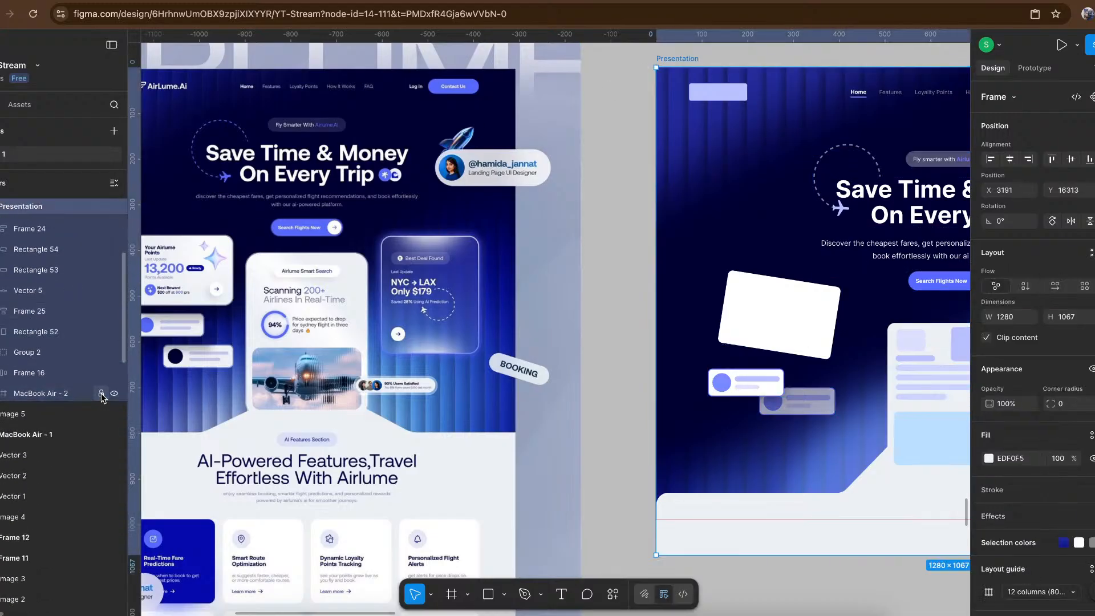
left_click(661, 124)
scroll(696, 120, "down", 3)
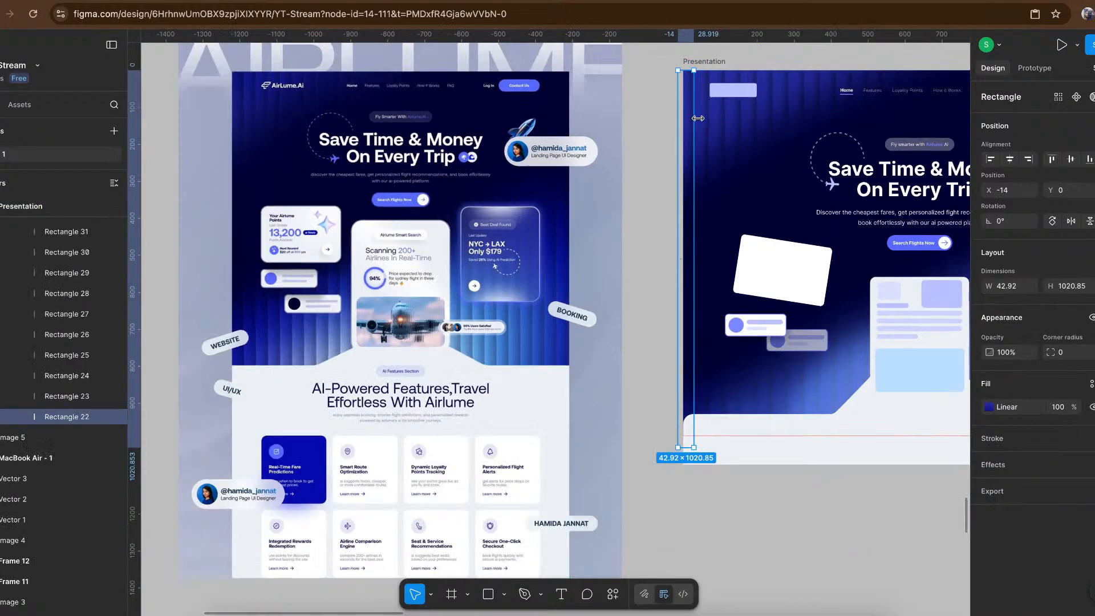
left_click(705, 121, "shift")
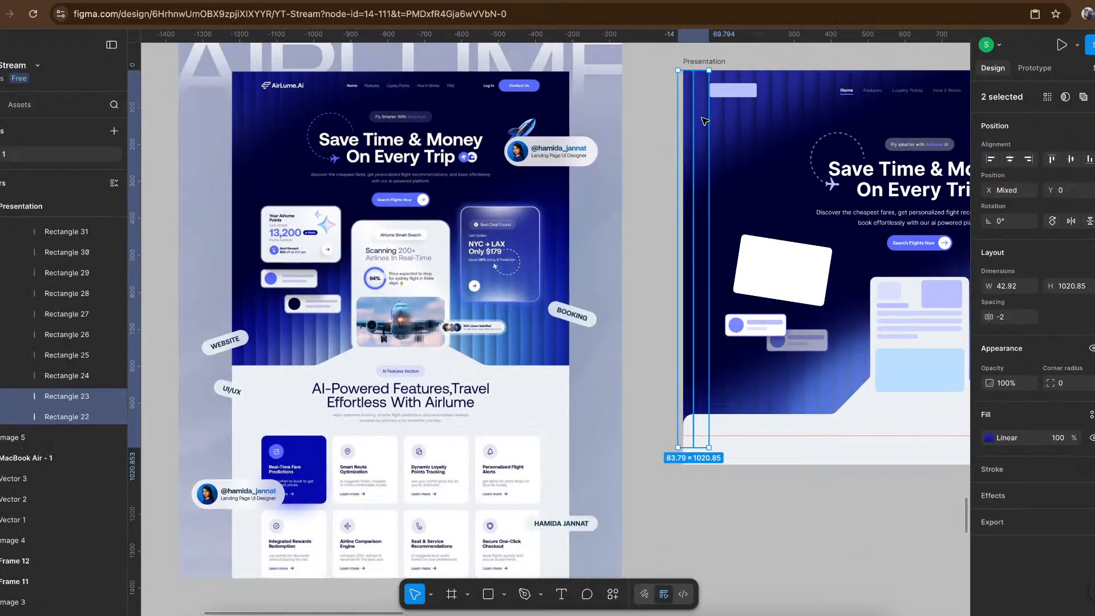
left_click_drag(705, 121, 718, 595)
scroll(741, 564, "down", 4)
scroll(729, 359, "up", 4)
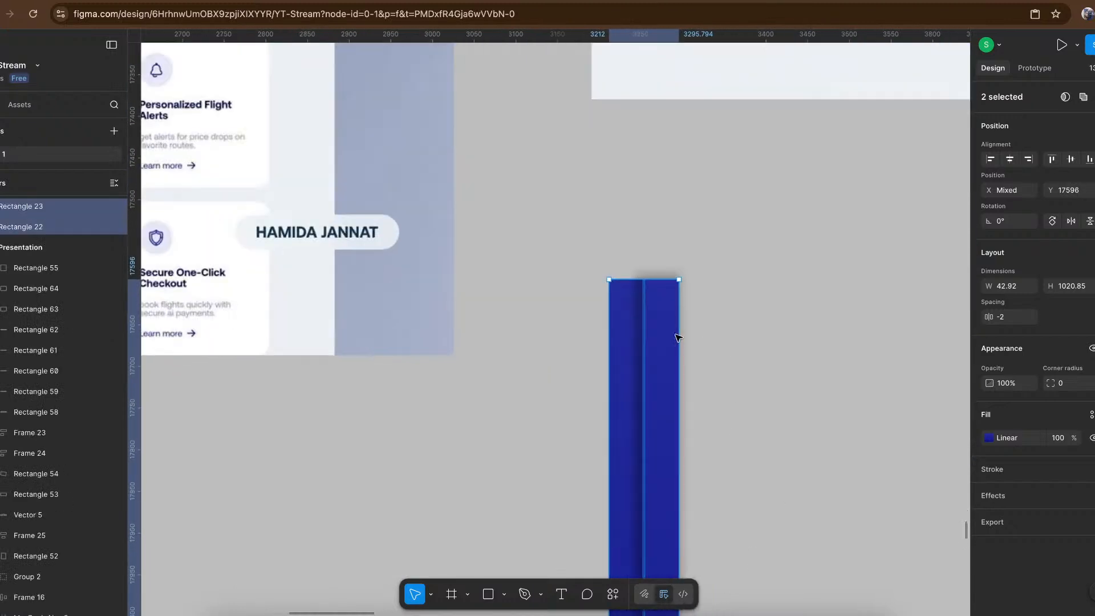
- Pull the right stripe away from its neighbour to about X 3330, and examine its drop shadow
left_click(720, 337)
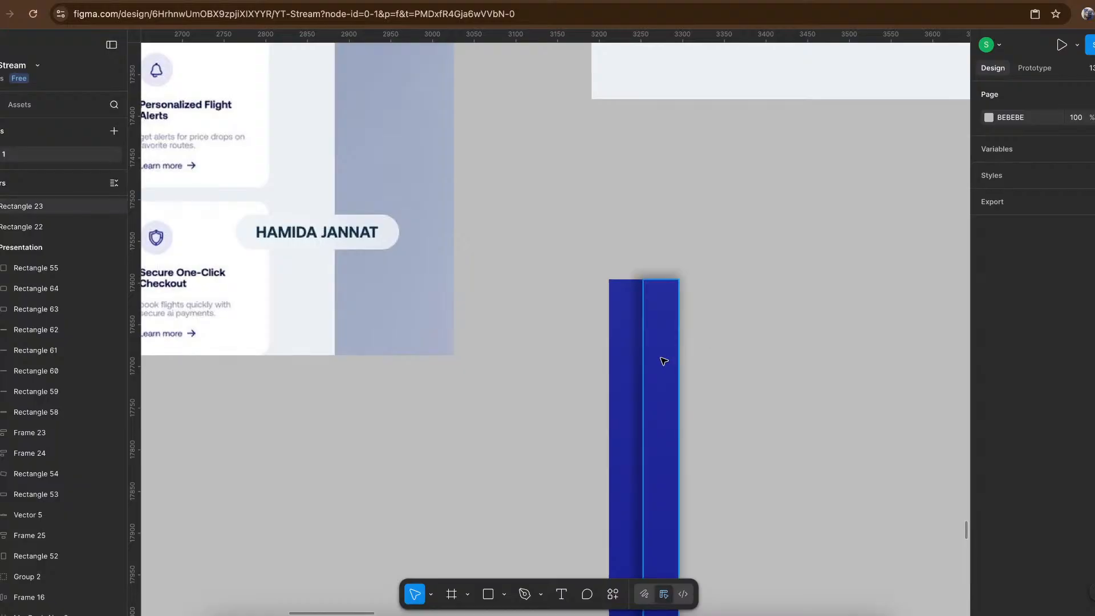
left_click_drag(659, 360, 726, 359)
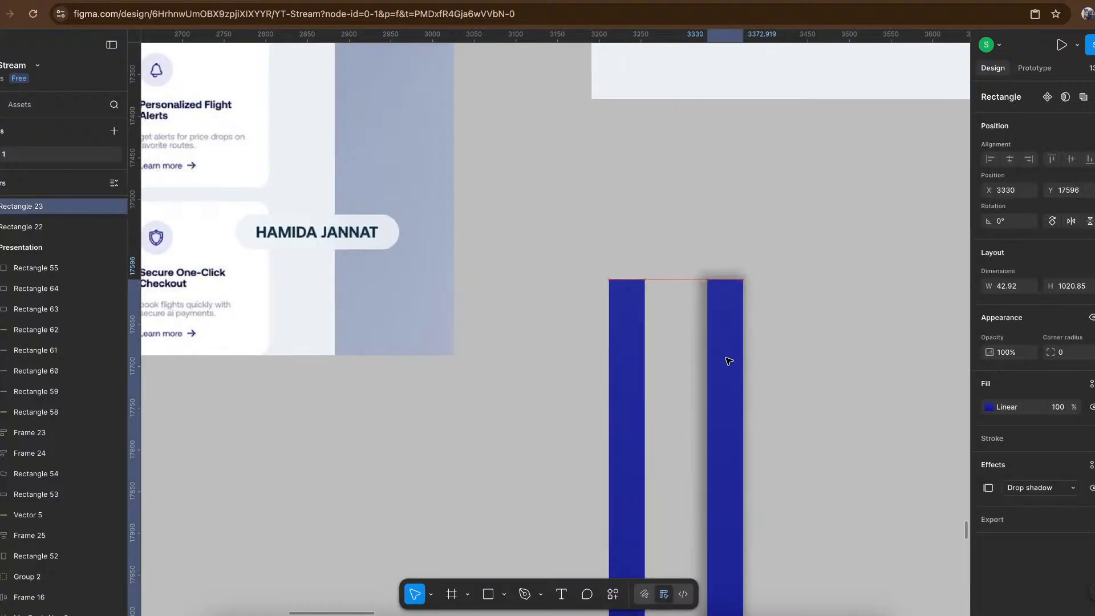
left_click(661, 334)
scroll(661, 335, "up", 1)
scroll(660, 335, "up", 3)
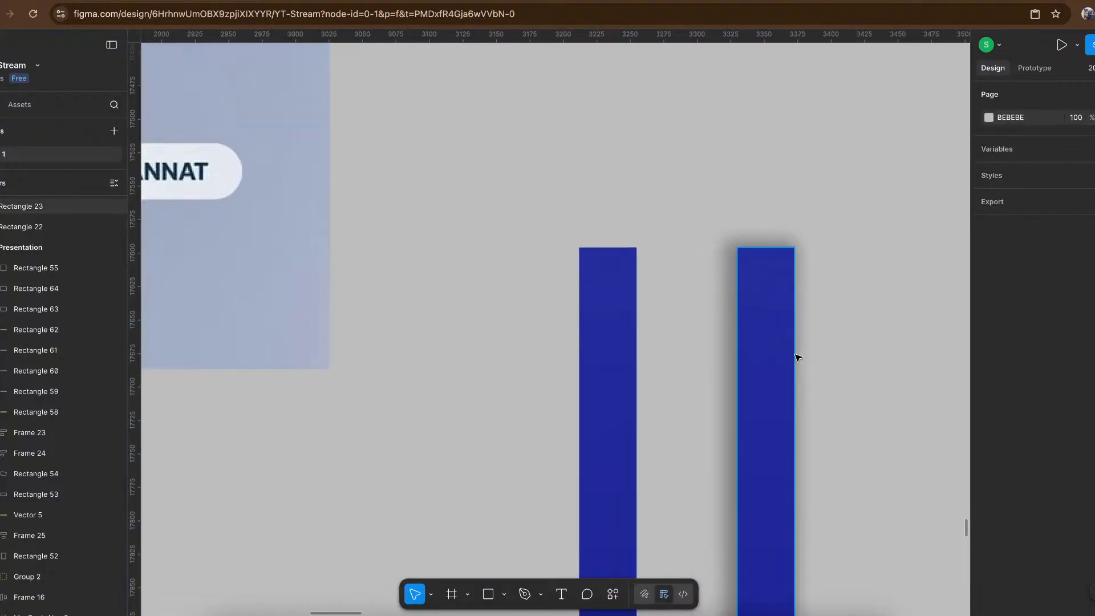
left_click(796, 358)
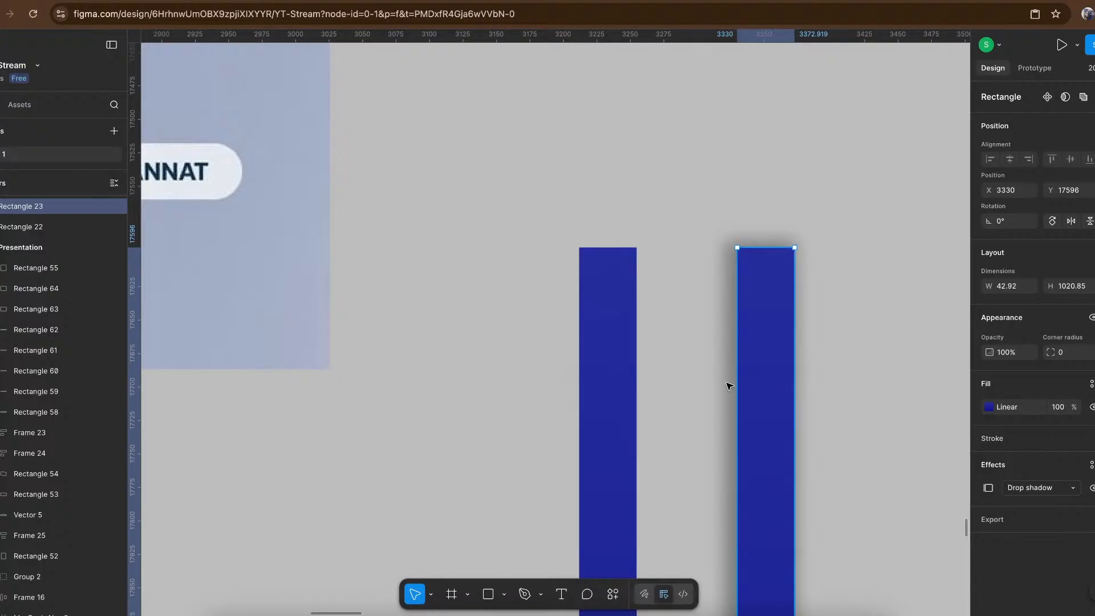
- Place the shadowed stripe flush against the other stripe at X 3255, and inspect the shaded seam between them
left_click_drag(790, 386, 680, 382)
scroll(635, 370, "up", 5)
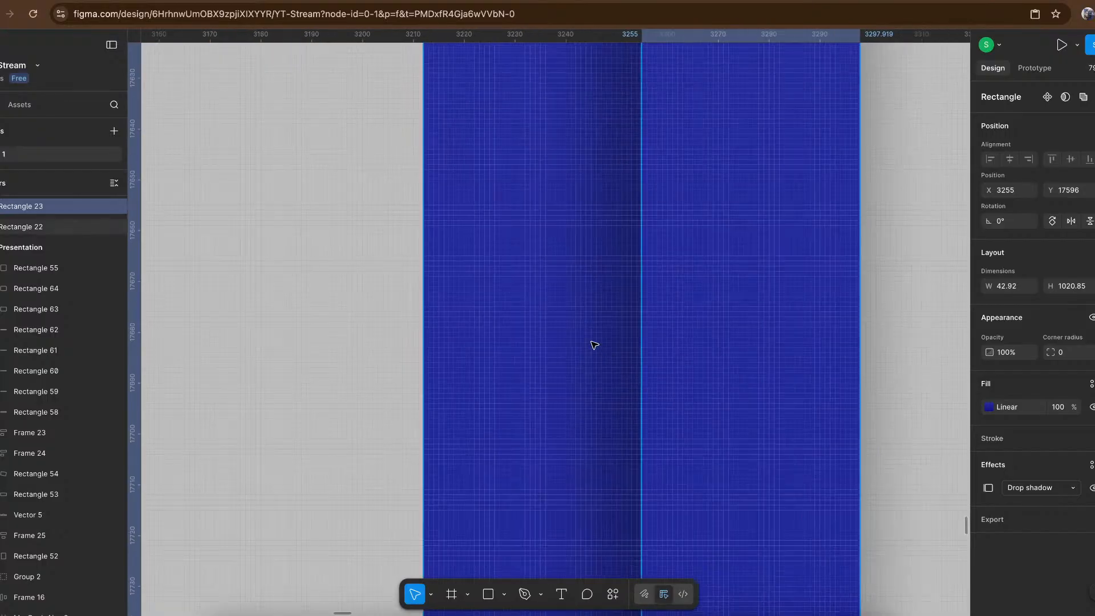
scroll(665, 350, "down", 4)
scroll(663, 348, "down", 5)
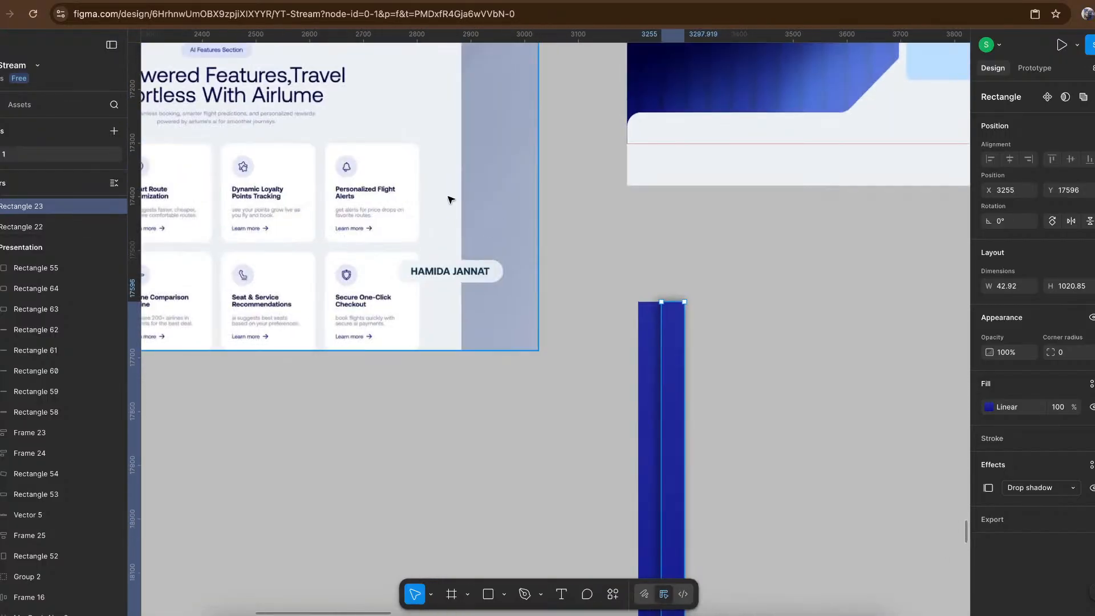
- Set the layer blur of the dark vector shape covering the wireframe's striped background to 150
scroll(449, 198, "up", 10)
scroll(449, 197, "left", 10)
scroll(593, 237, "up", 5)
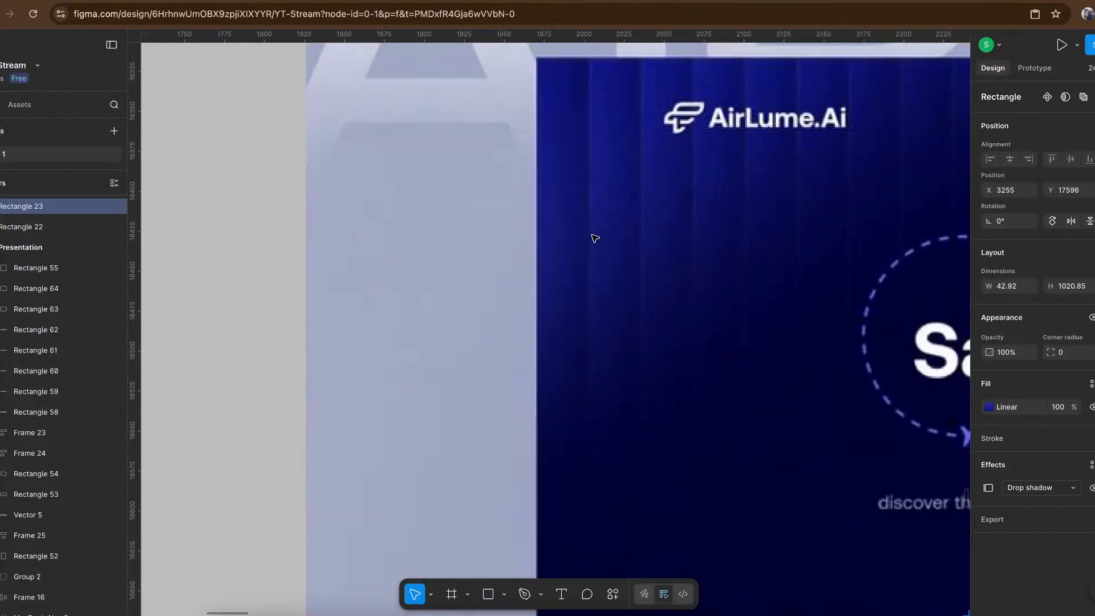
scroll(663, 239, "down", 5)
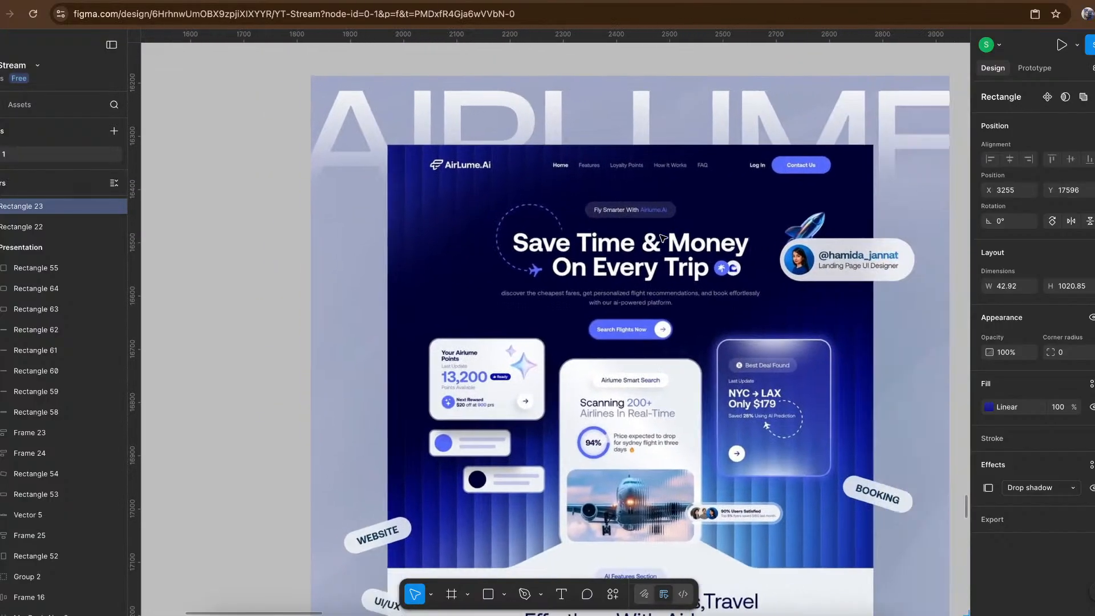
scroll(361, 251, "right", 4)
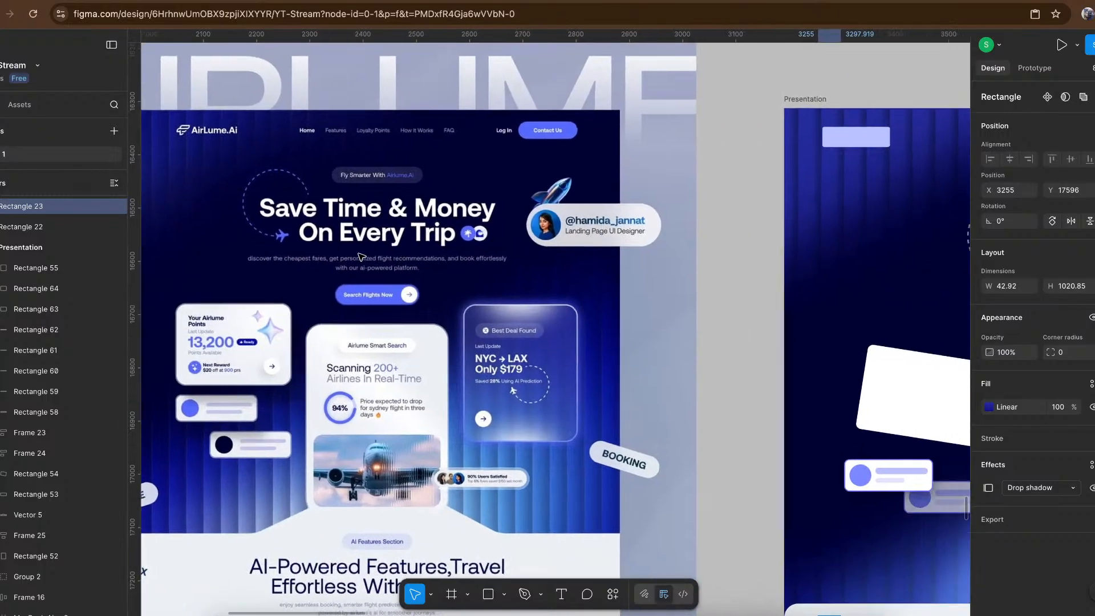
scroll(381, 149, "right", 3)
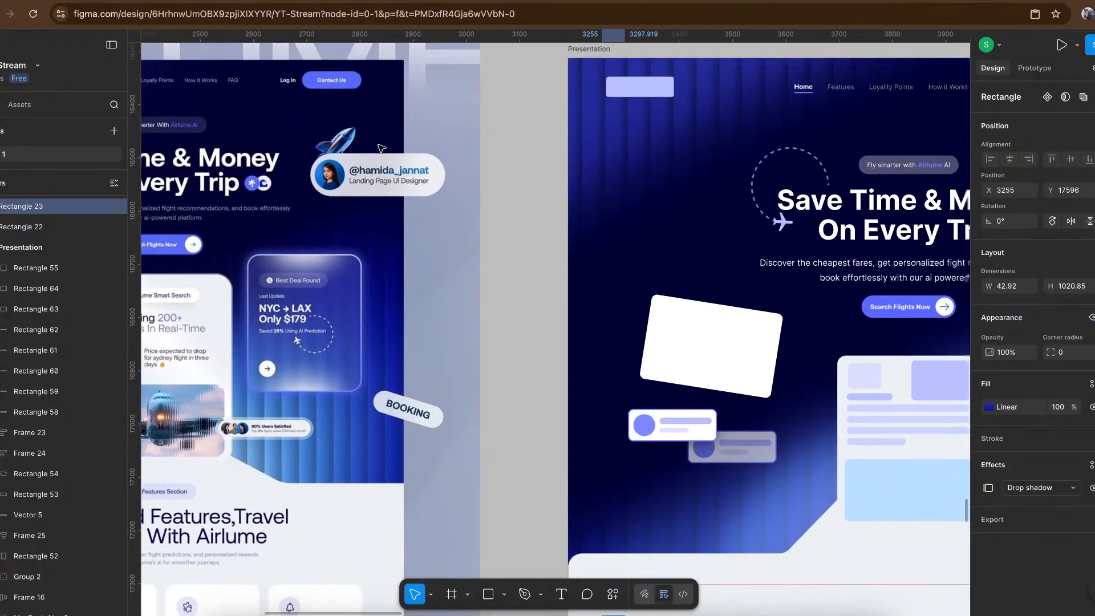
left_click(671, 207)
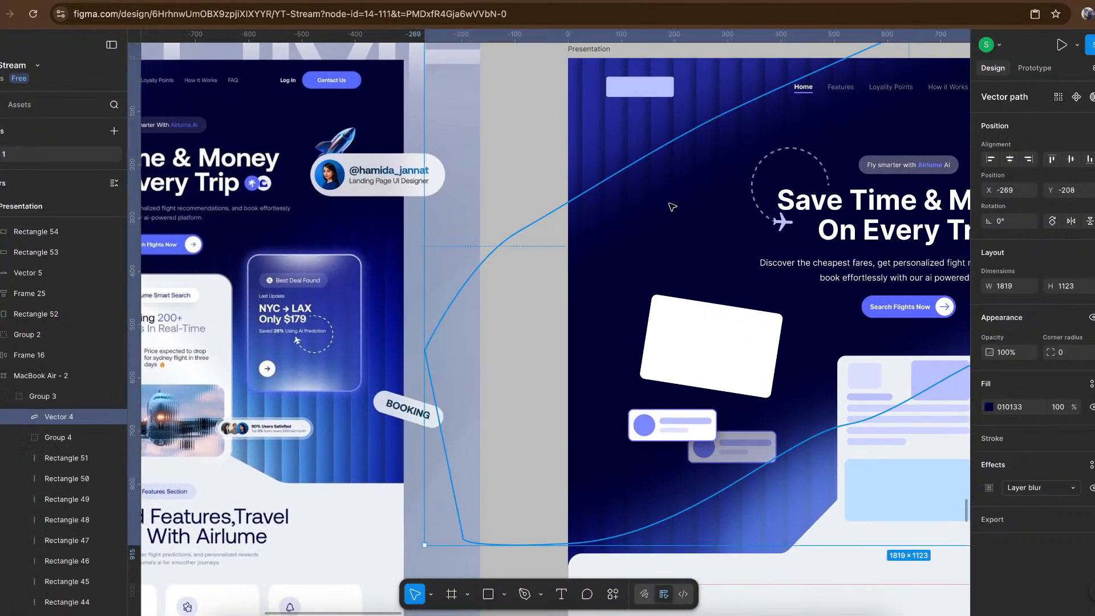
scroll(672, 206, "right", 4)
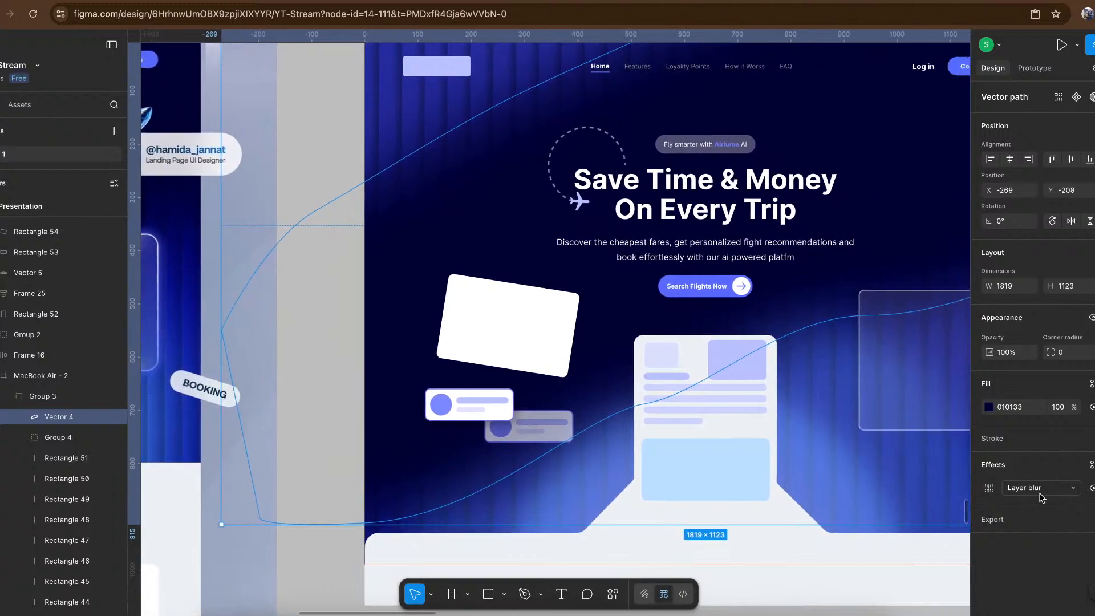
left_click(989, 489)
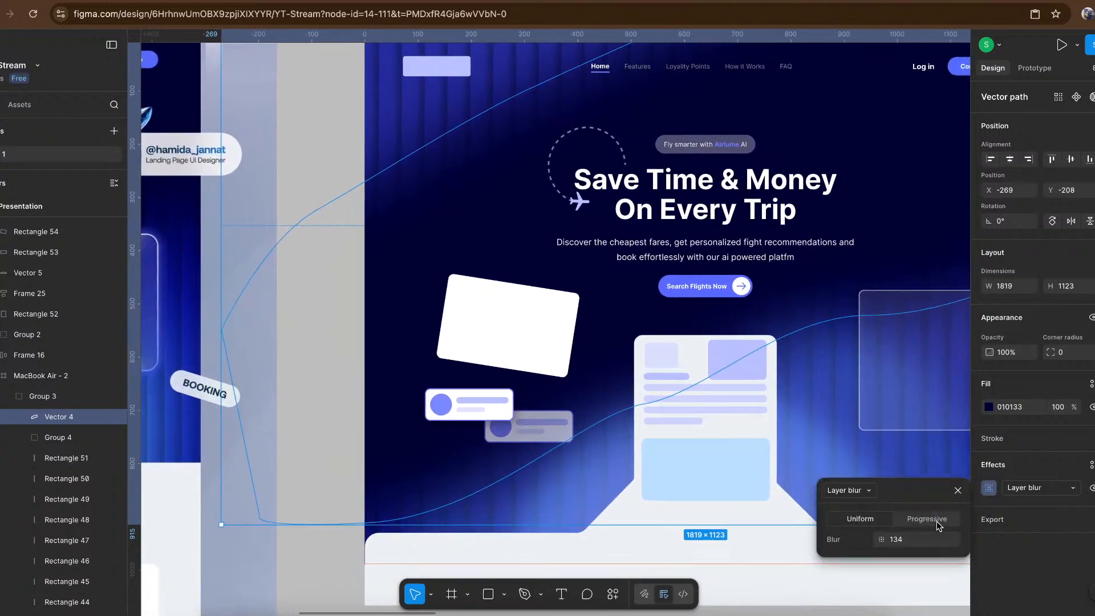
left_click(913, 540)
type("150")
key("Return")
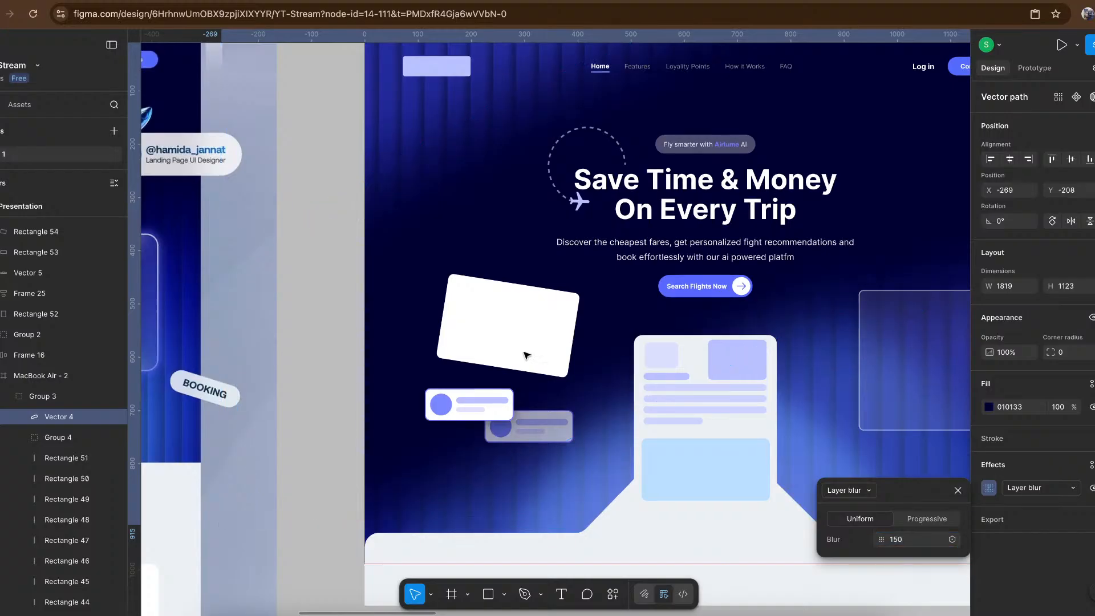
- Compare the wireframe's background with the Airlume reference, and inspect the glow ellipse behind the wireframe's central card
scroll(435, 313, "down", 5)
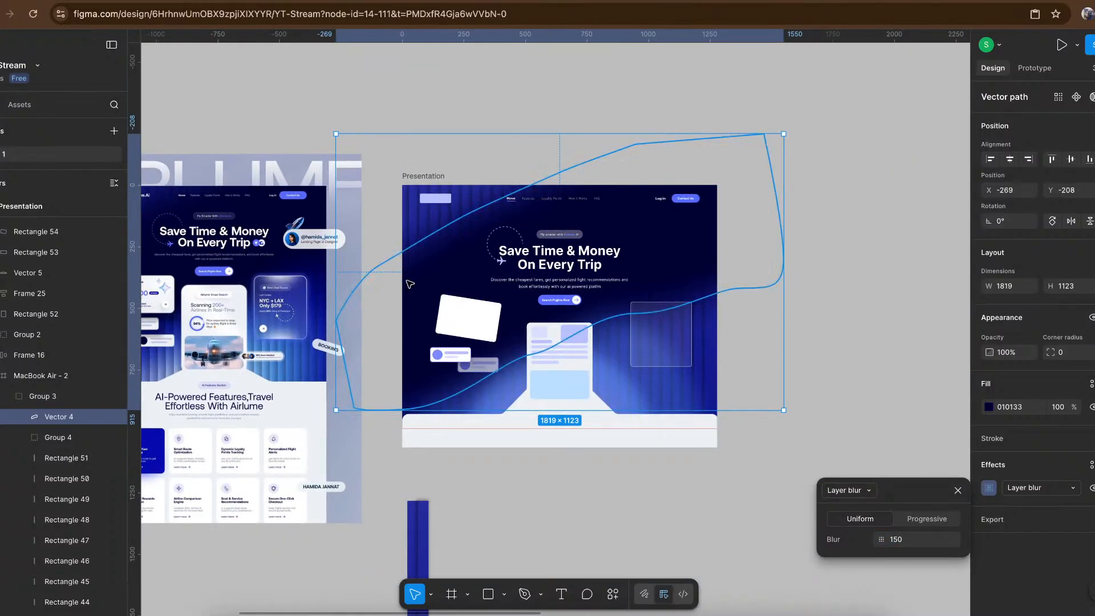
scroll(415, 264, "left", 3)
scroll(415, 264, "down", 2)
scroll(416, 264, "left", 1)
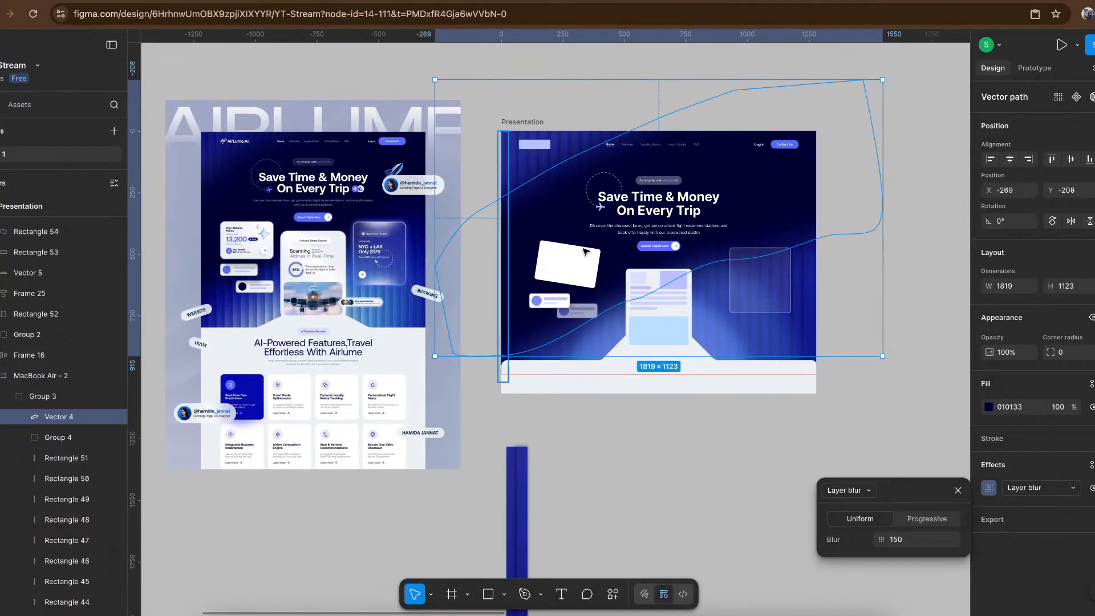
key("Escape")
scroll(298, 331, "up", 5)
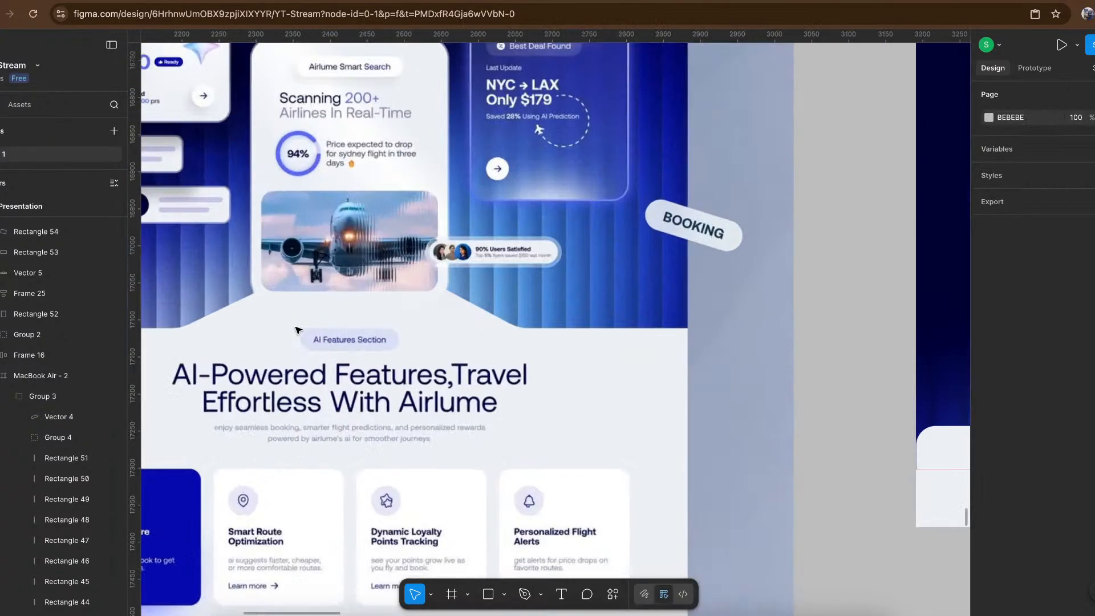
scroll(552, 284, "down", 1)
scroll(552, 284, "down", 3)
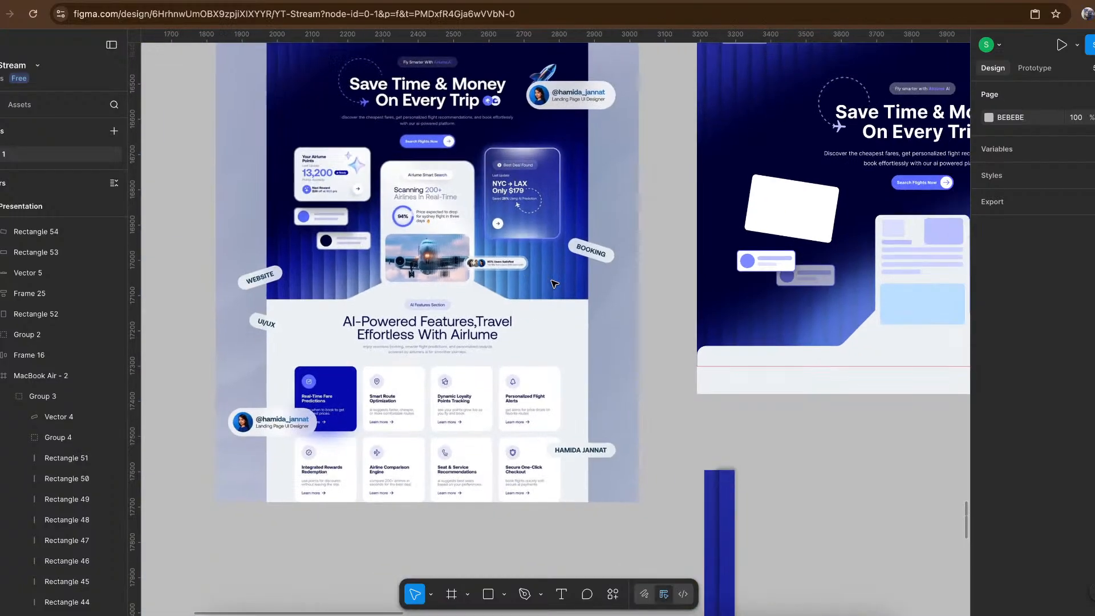
scroll(758, 318, "right", 5)
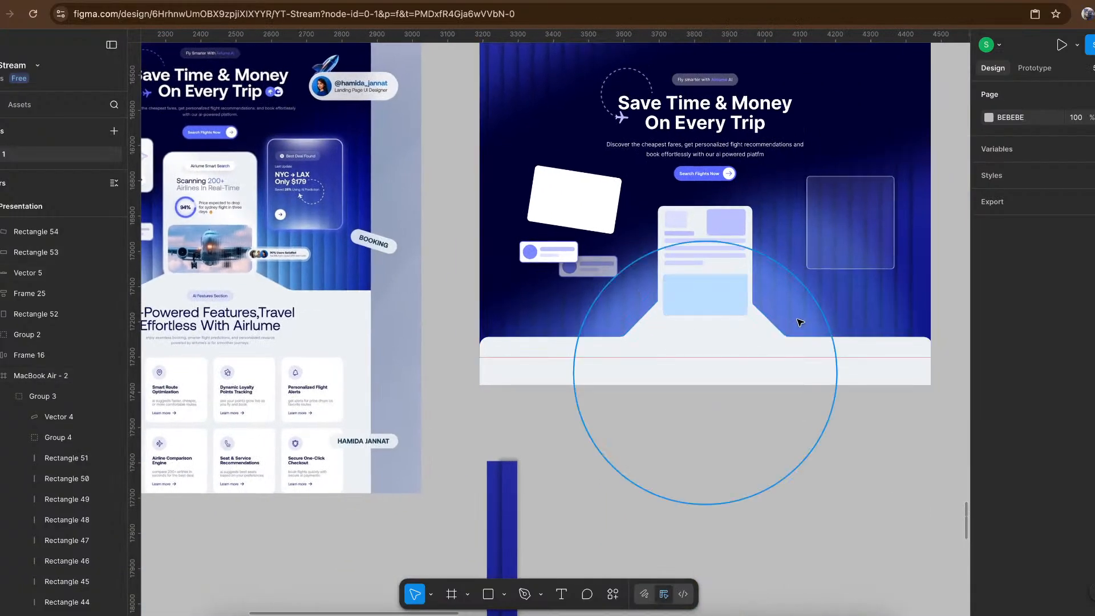
left_click(849, 322)
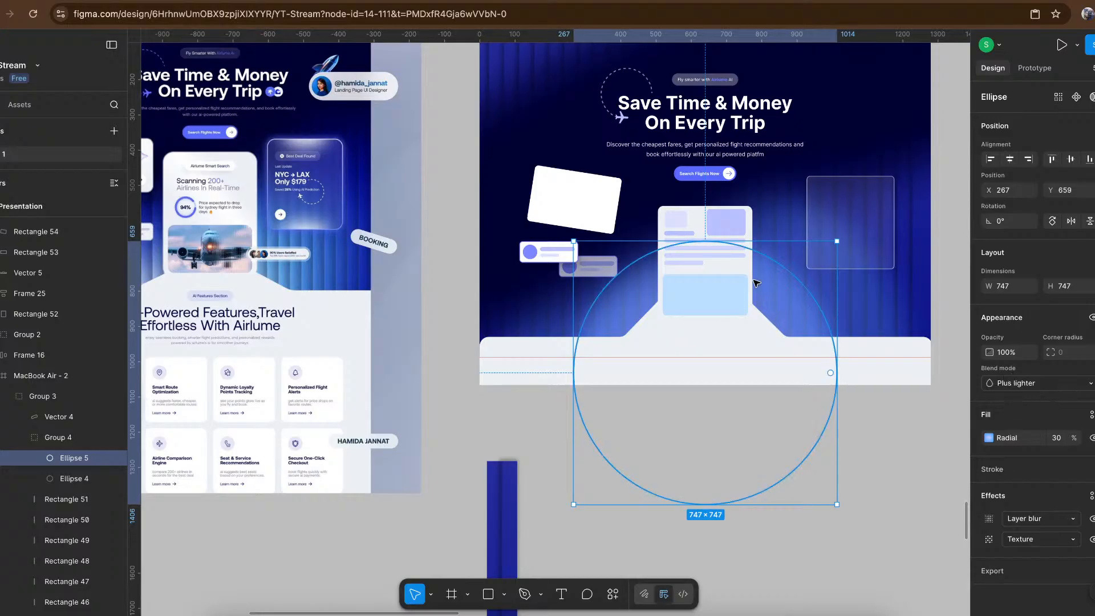
left_click(869, 428)
- Draw a circle of about 180 × 180 on the empty canvas above the Presentation frame
scroll(868, 428, "up", 2)
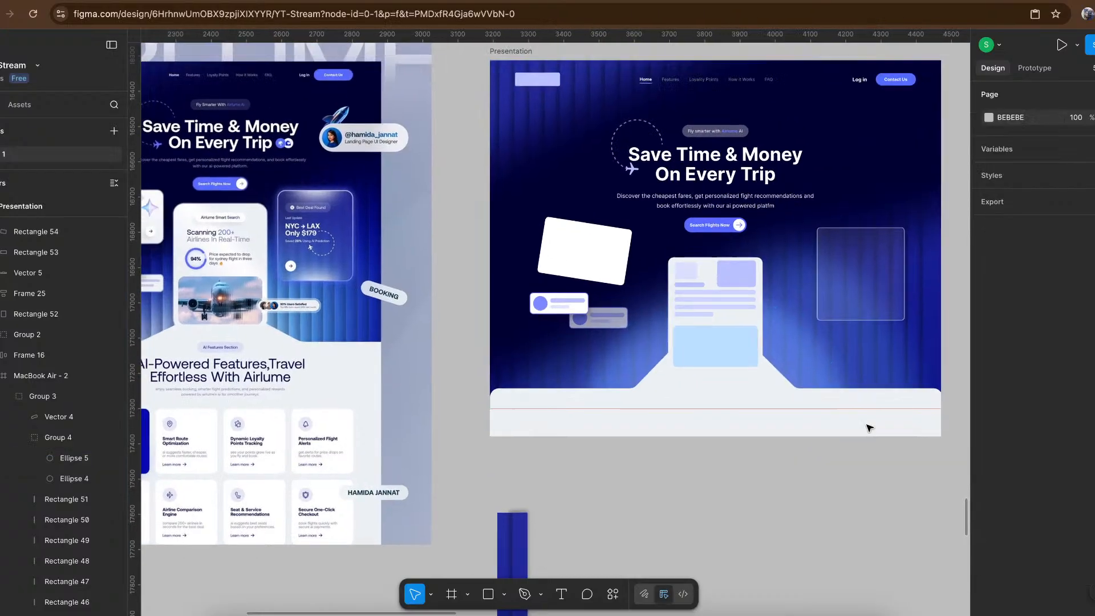
scroll(708, 365, "left", 4)
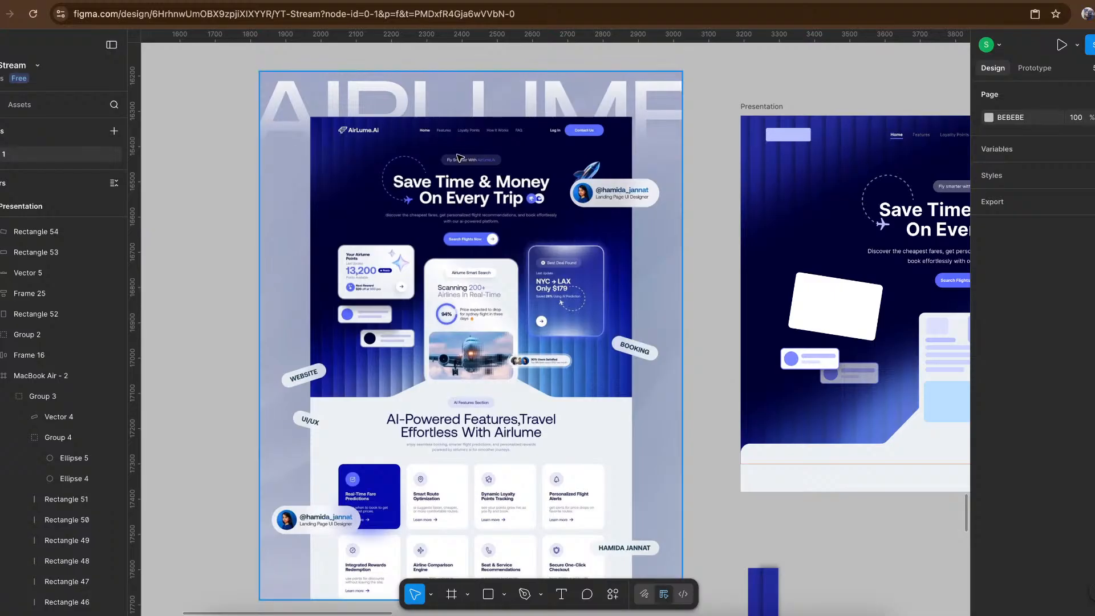
scroll(397, 152, "up", 5)
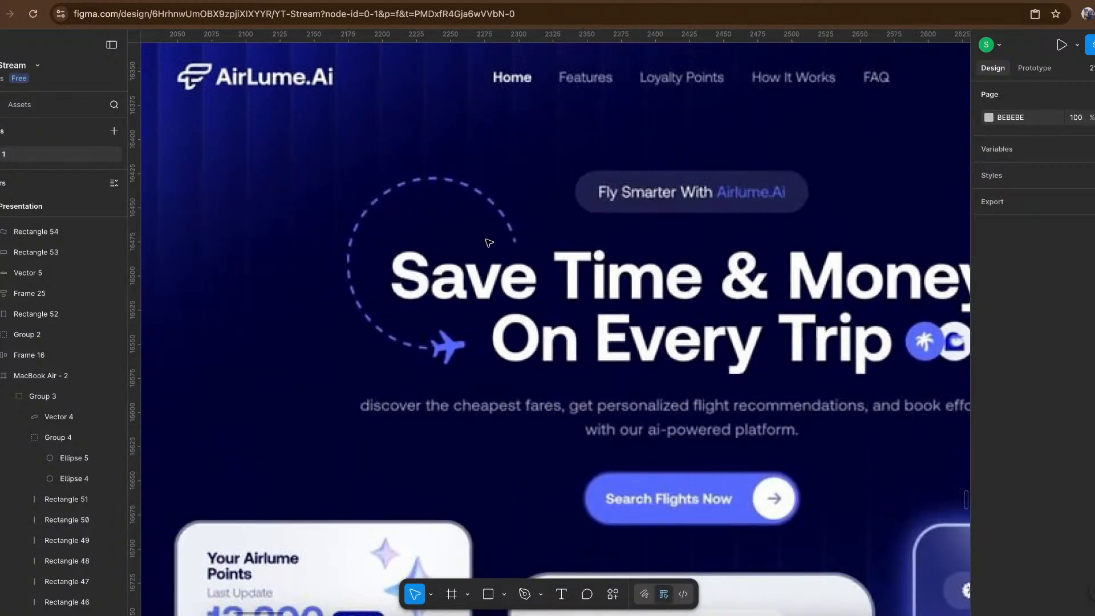
scroll(489, 243, "down", 4)
scroll(489, 243, "right", 10)
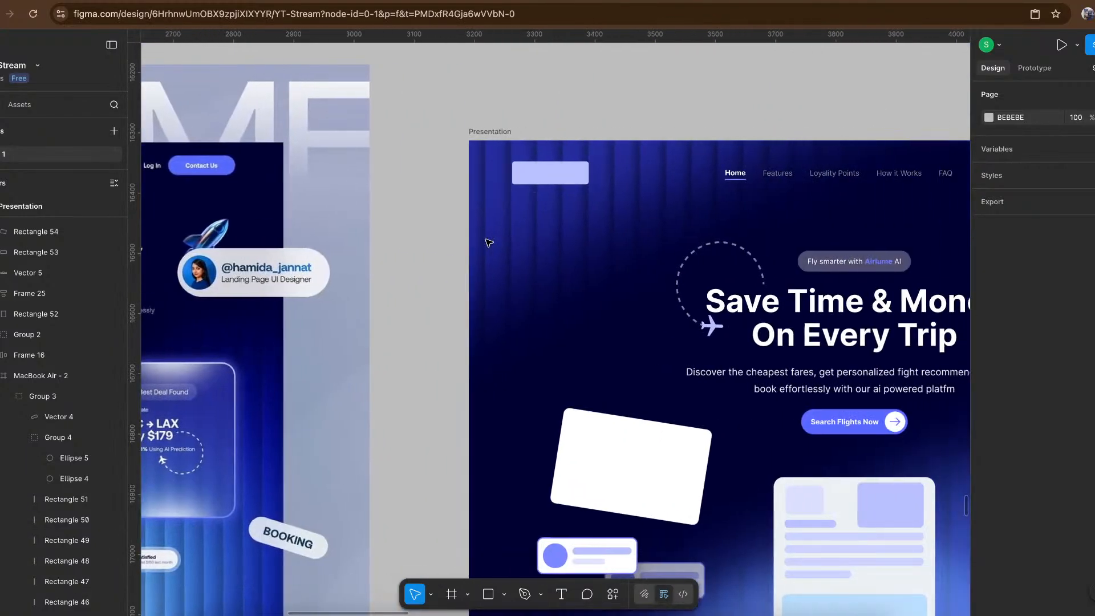
key("o")
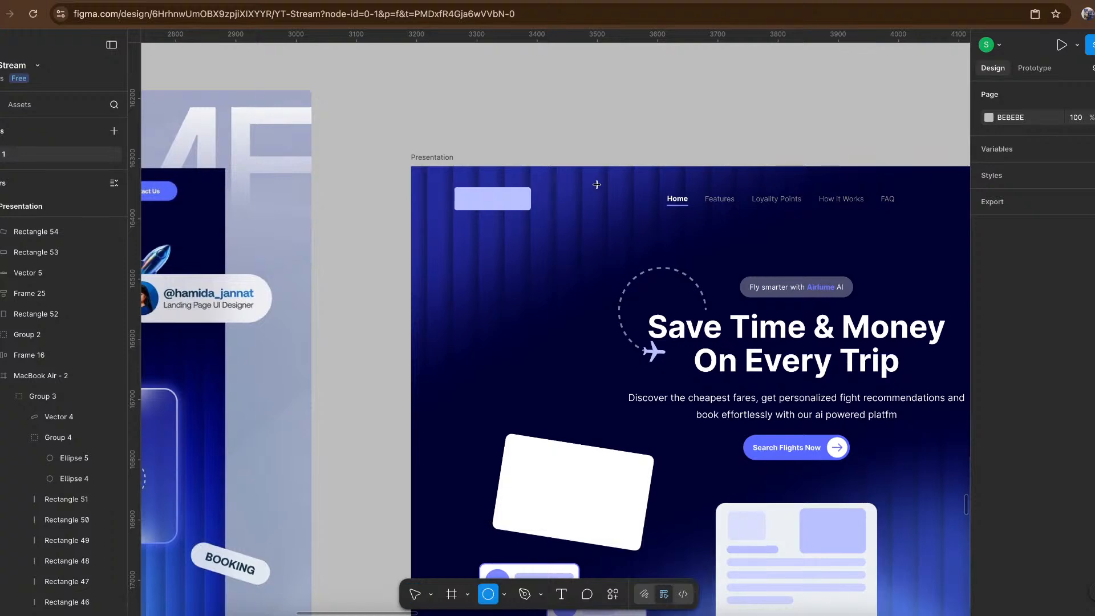
scroll(597, 183, "up", 5)
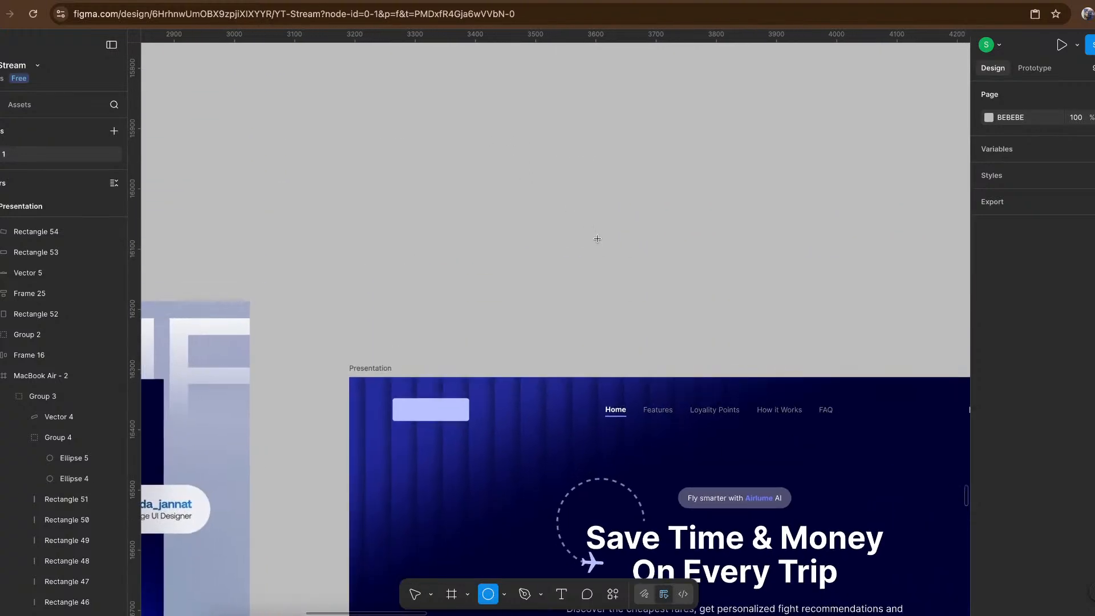
left_click_drag(490, 140, 597, 240)
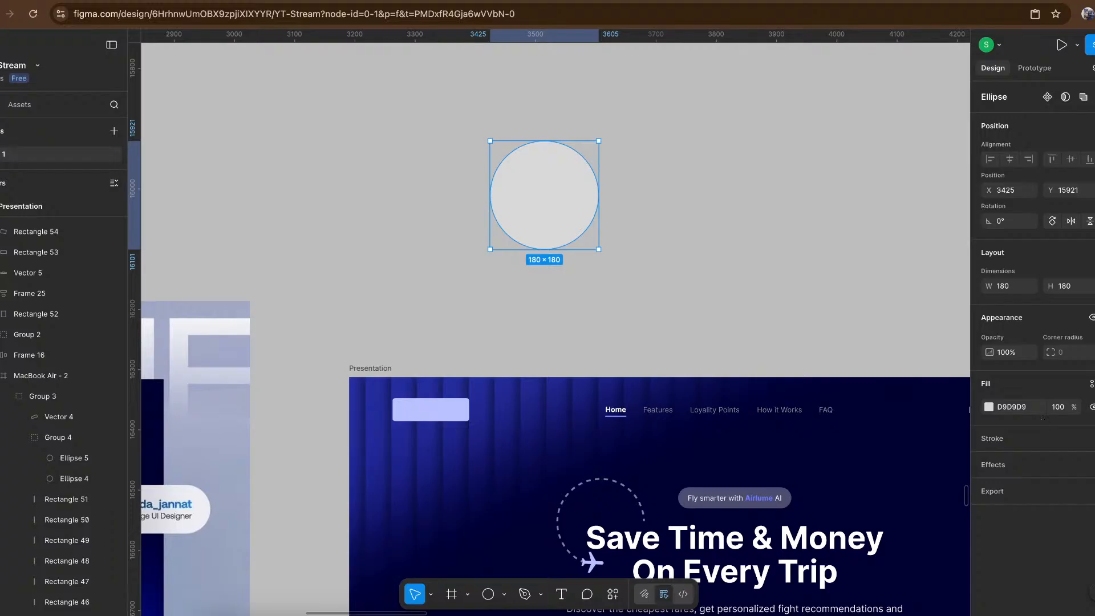
- Remove the new circle's fill and give it a black inside stroke with a weight of 2
left_click(1094, 407)
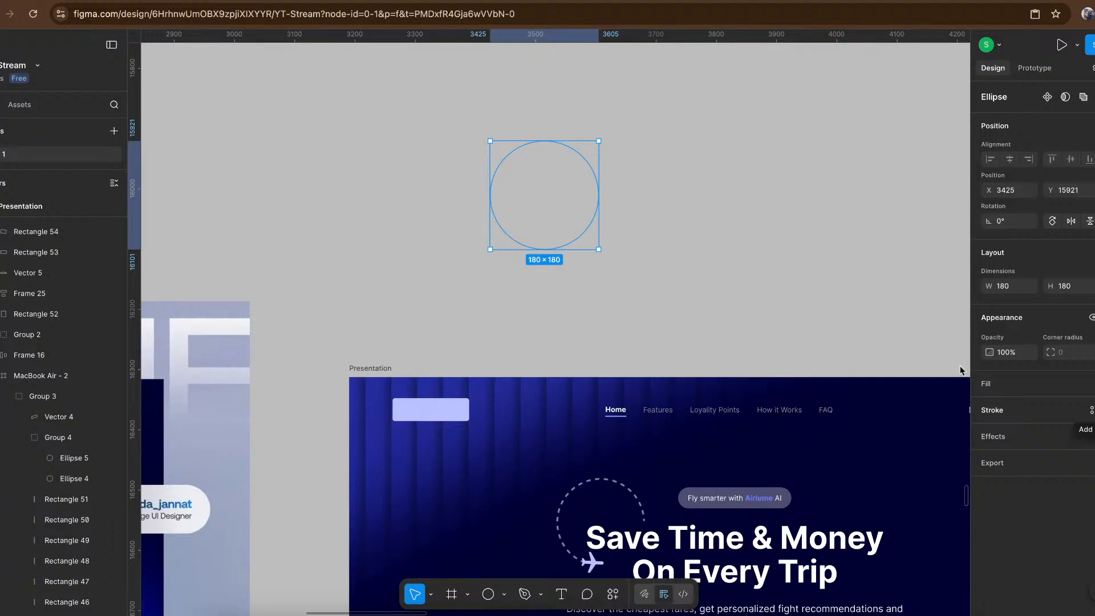
left_click(1092, 410)
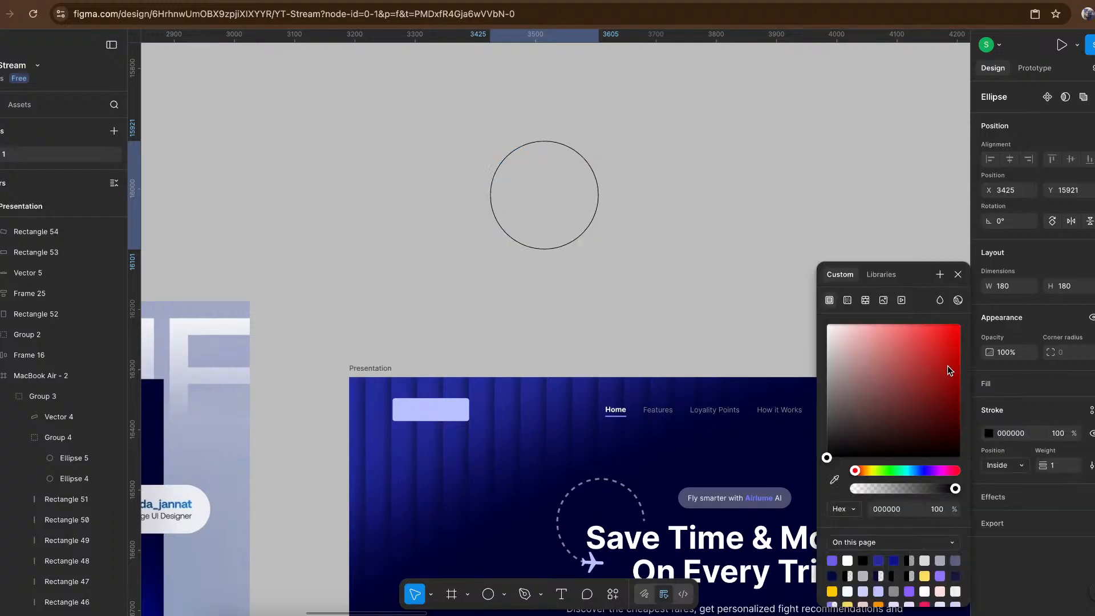
left_click(1060, 467)
key("Up")
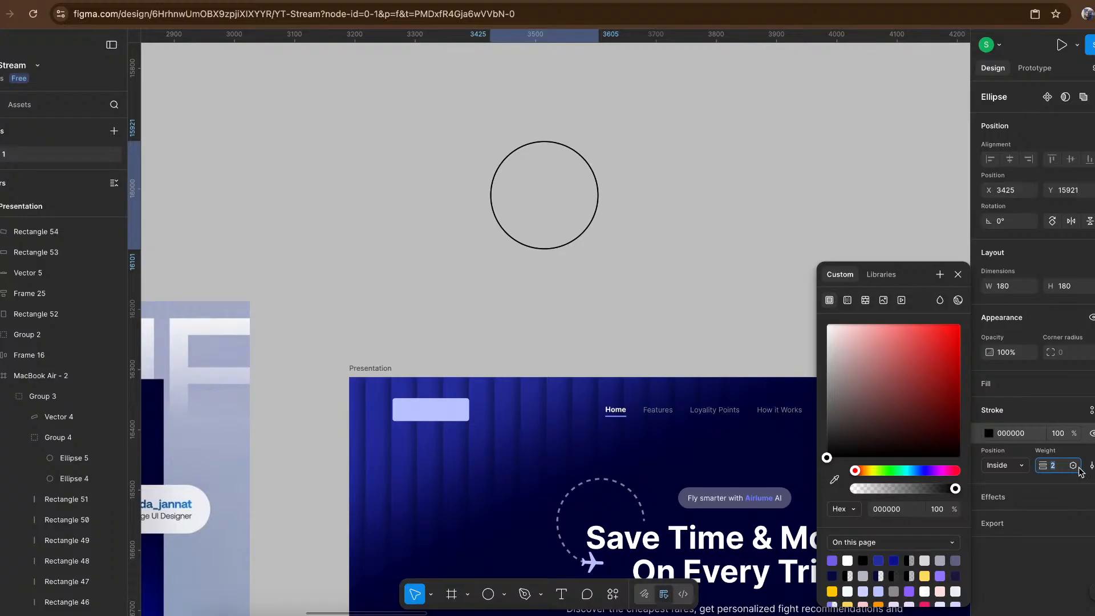
key("Return")
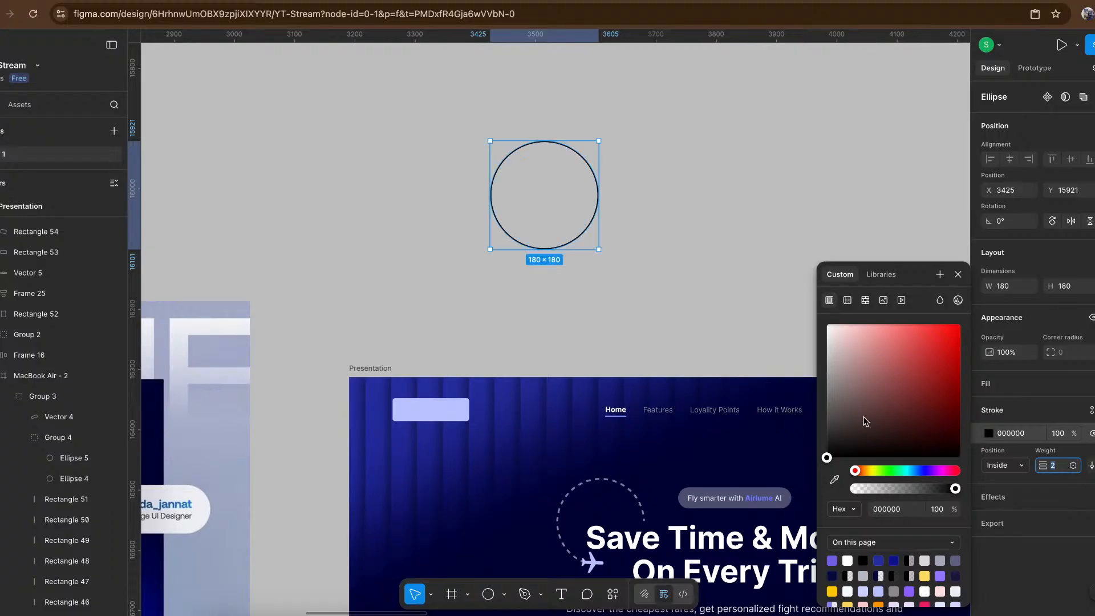
- Change the circle's stroke style to Dashed with a dash length of 8
left_click(1091, 465)
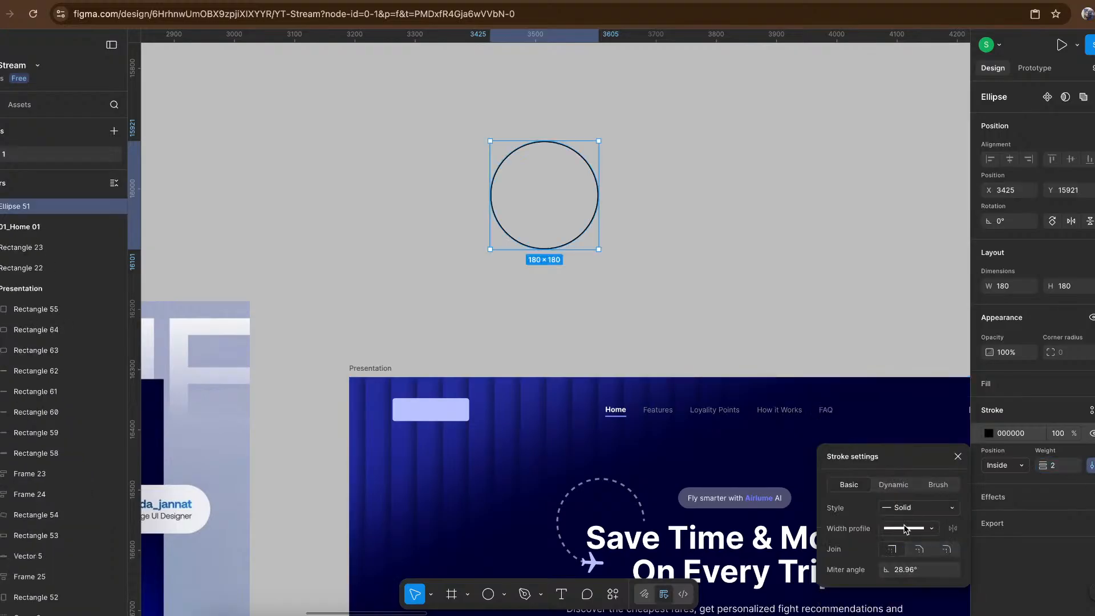
left_click(938, 508)
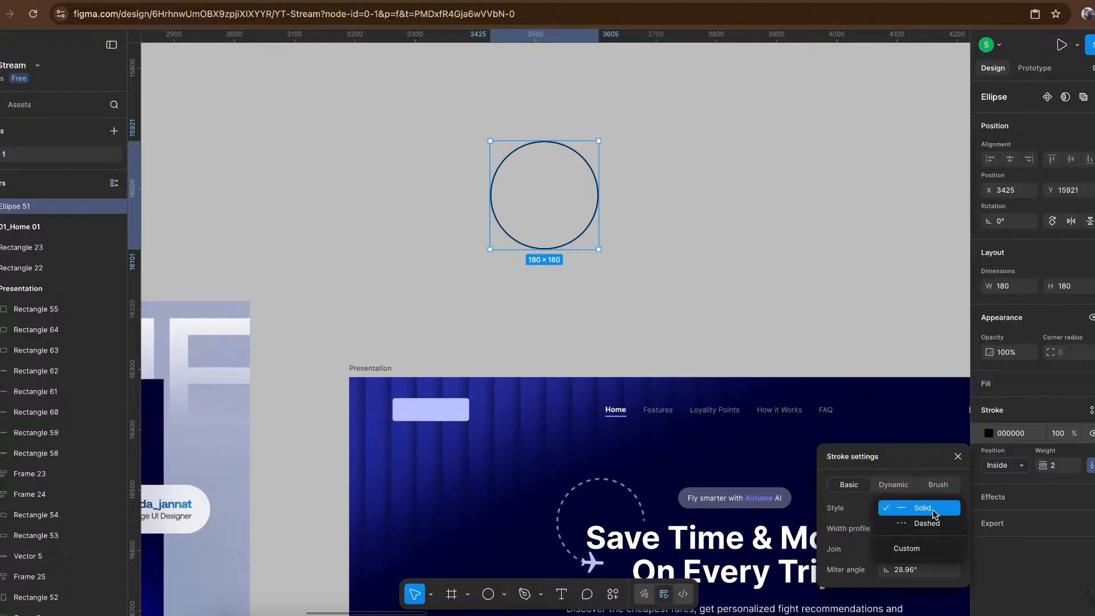
left_click(924, 521)
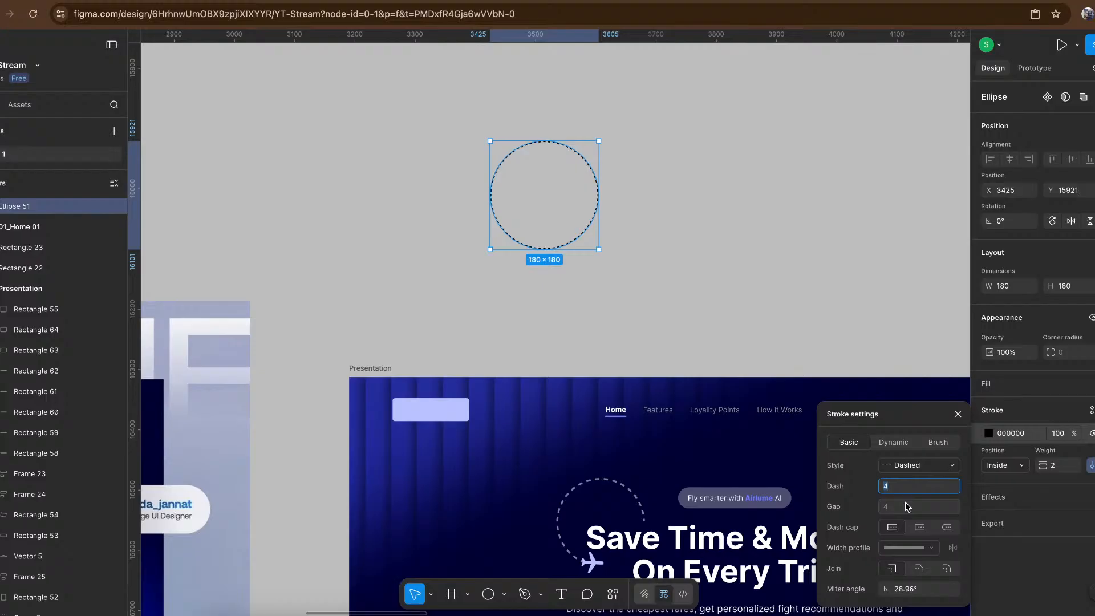
key("Up")
key("Up")
key("Up")
key("Up")
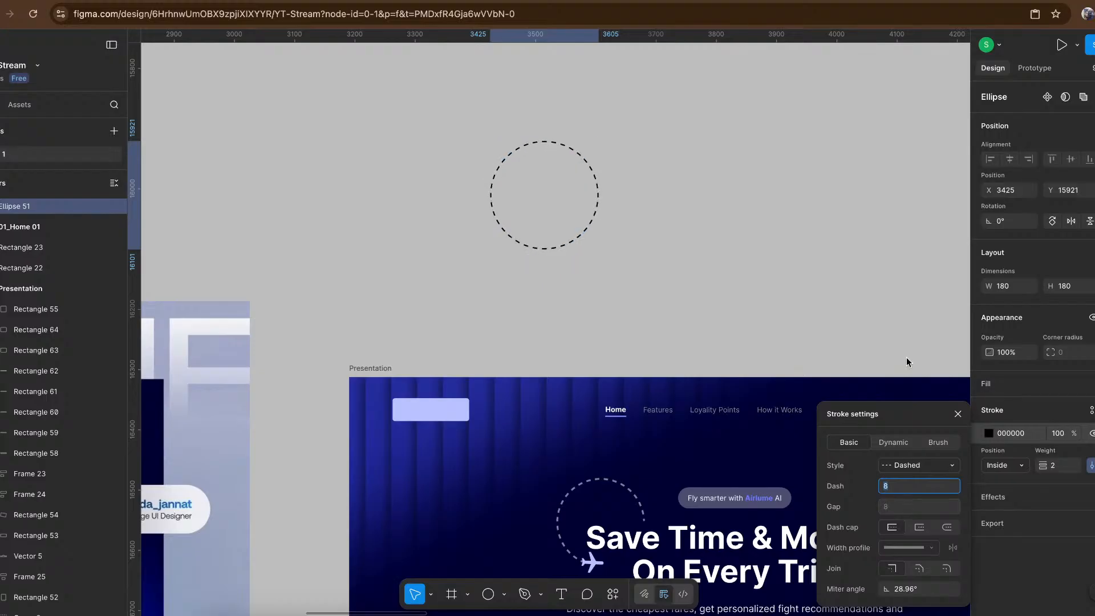
left_click(496, 275)
- Cut the dashed circle's sweep into a partial arc by removing its lower-right sector
scroll(428, 302, "down", 3)
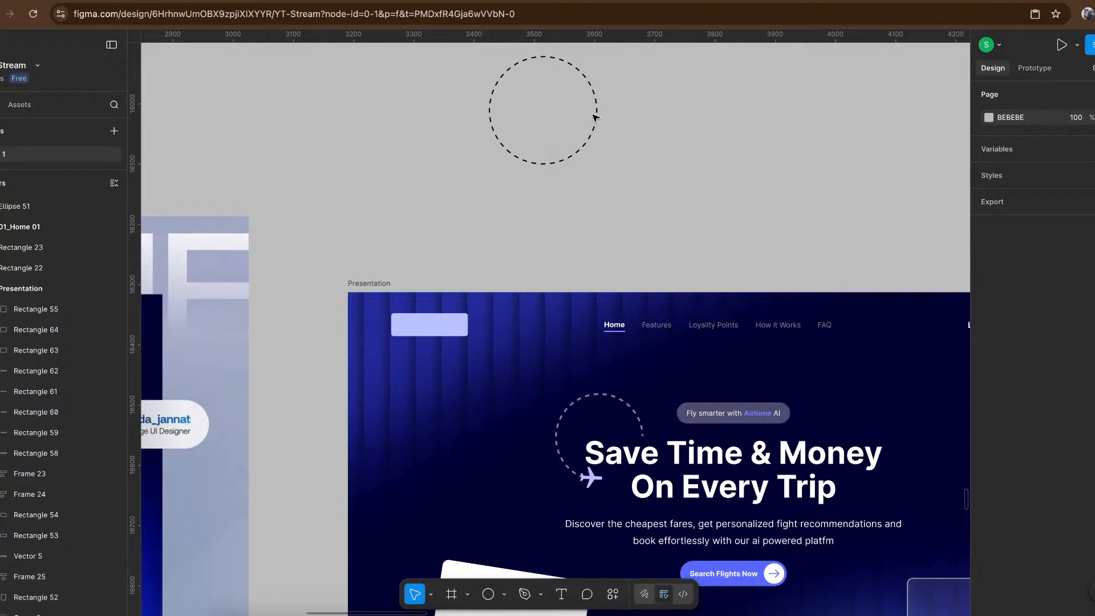
scroll(594, 115, "up", 5)
scroll(616, 166, "up", 3)
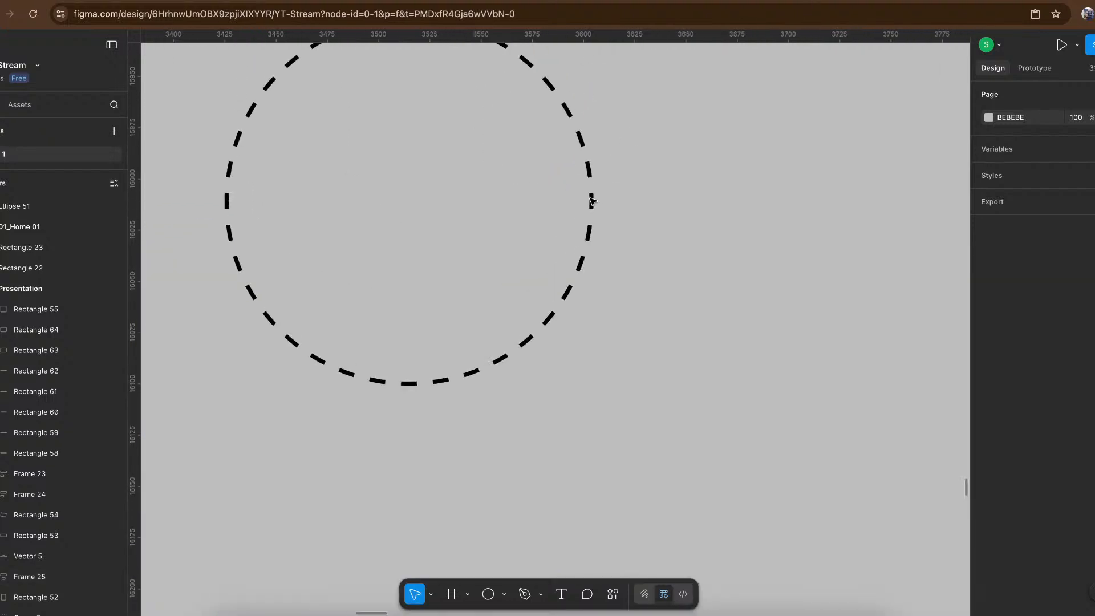
left_click(591, 201)
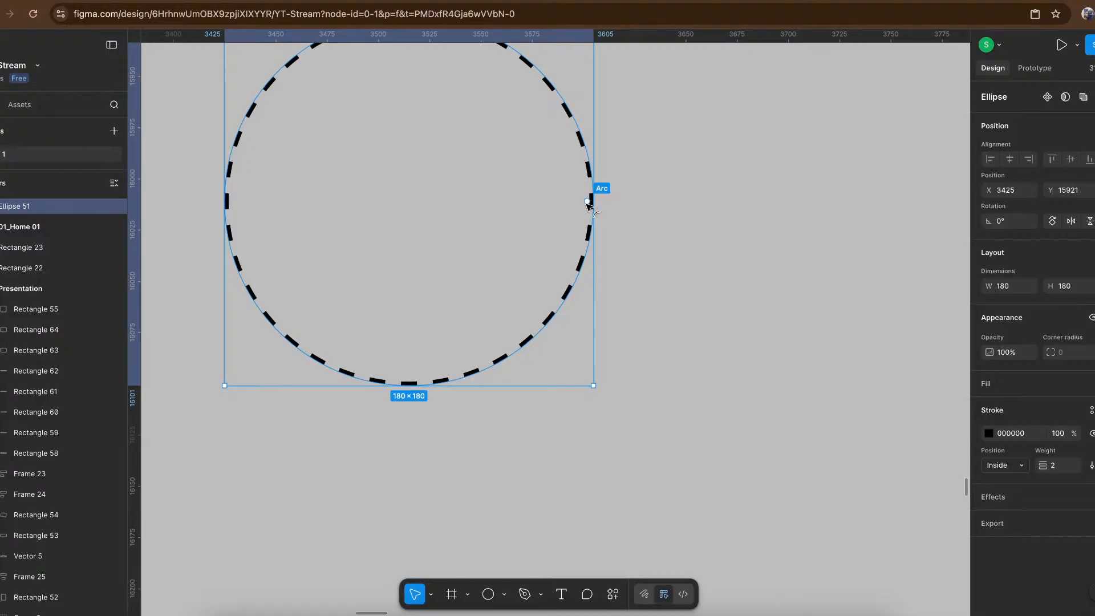
scroll(590, 204, "up", 3)
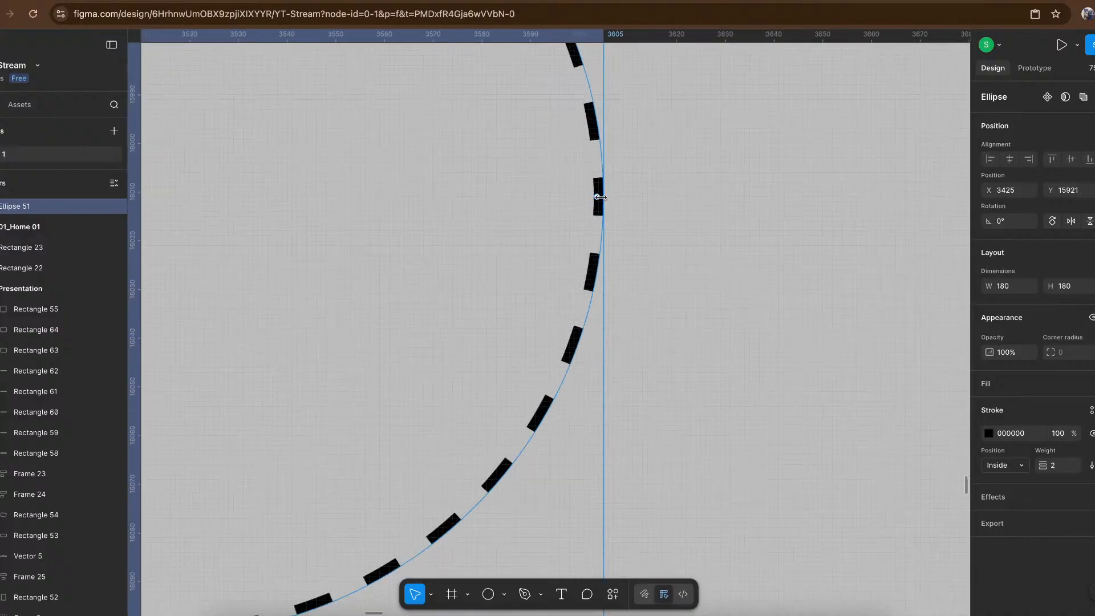
scroll(598, 198, "down", 3)
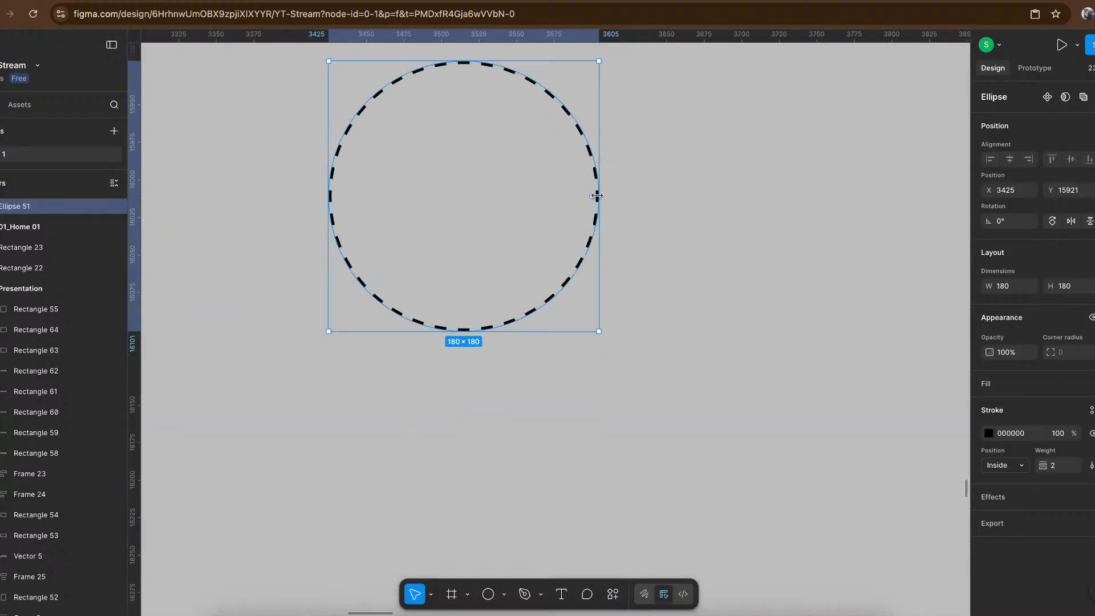
left_click_drag(593, 197, 407, 337)
left_click(486, 389)
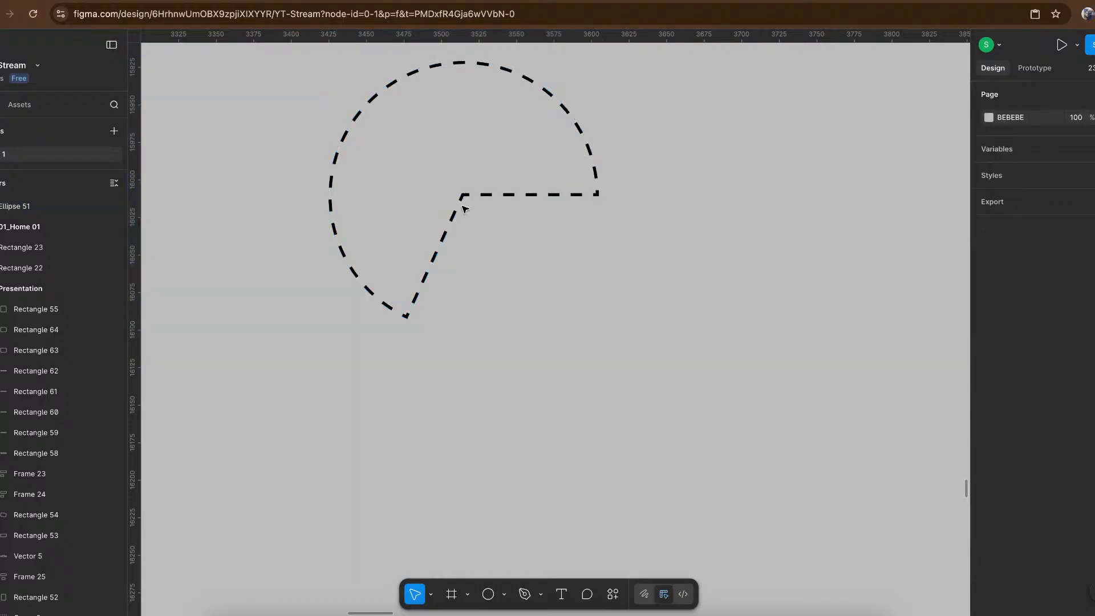
scroll(466, 213, "up", 3)
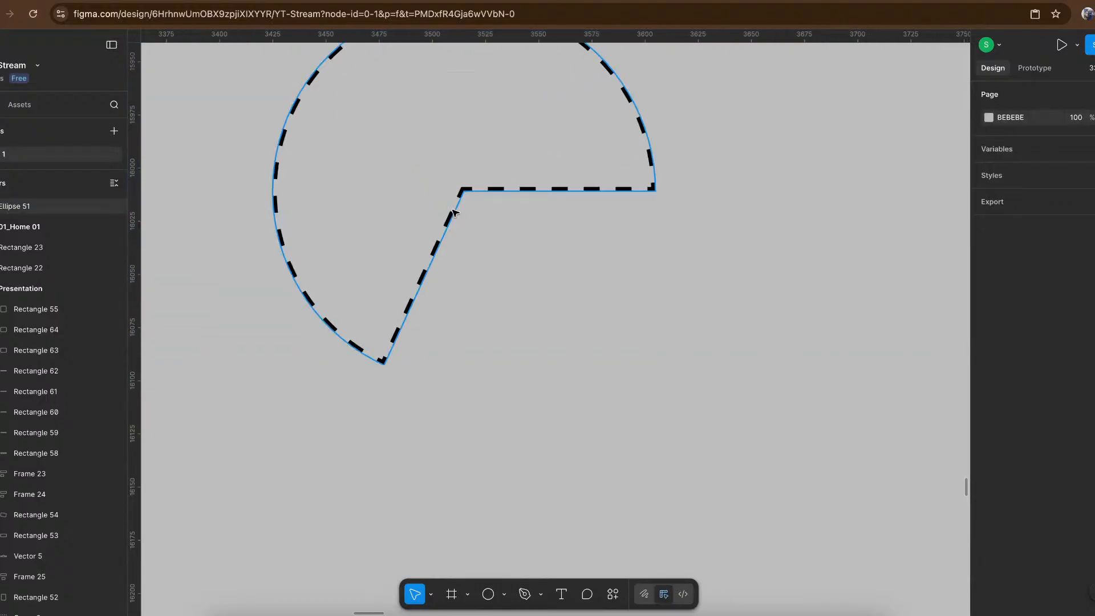
left_click(454, 213)
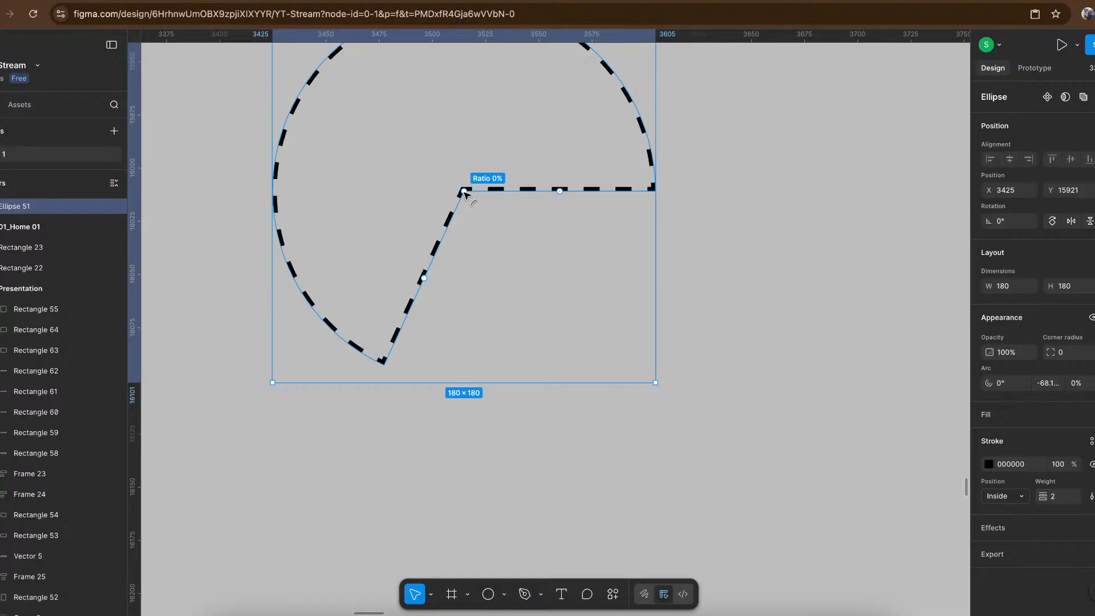
key("Delete")
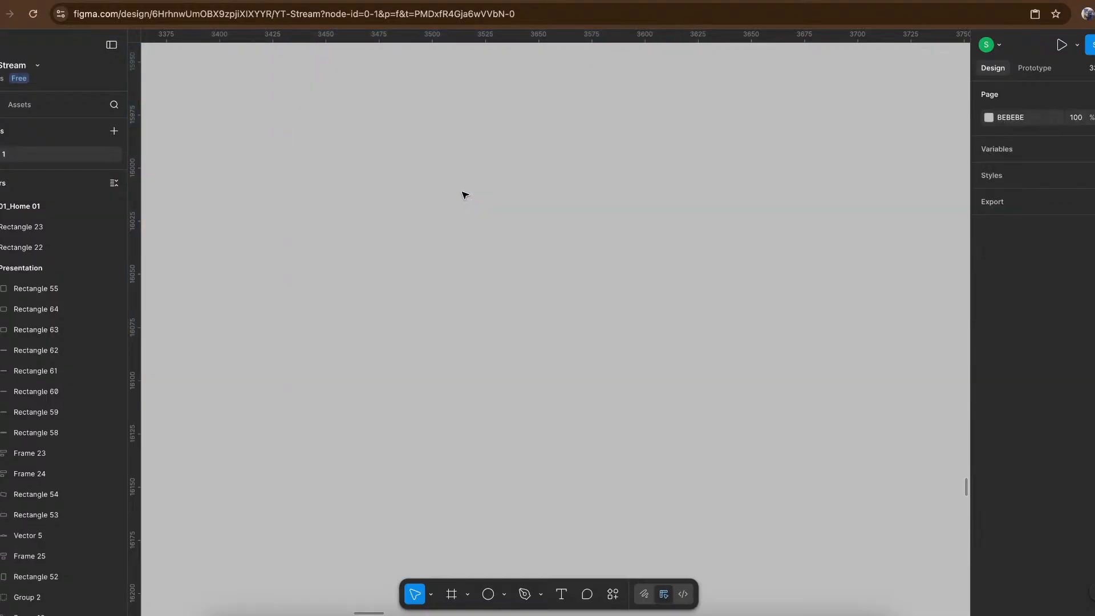
key("ctrl+z")
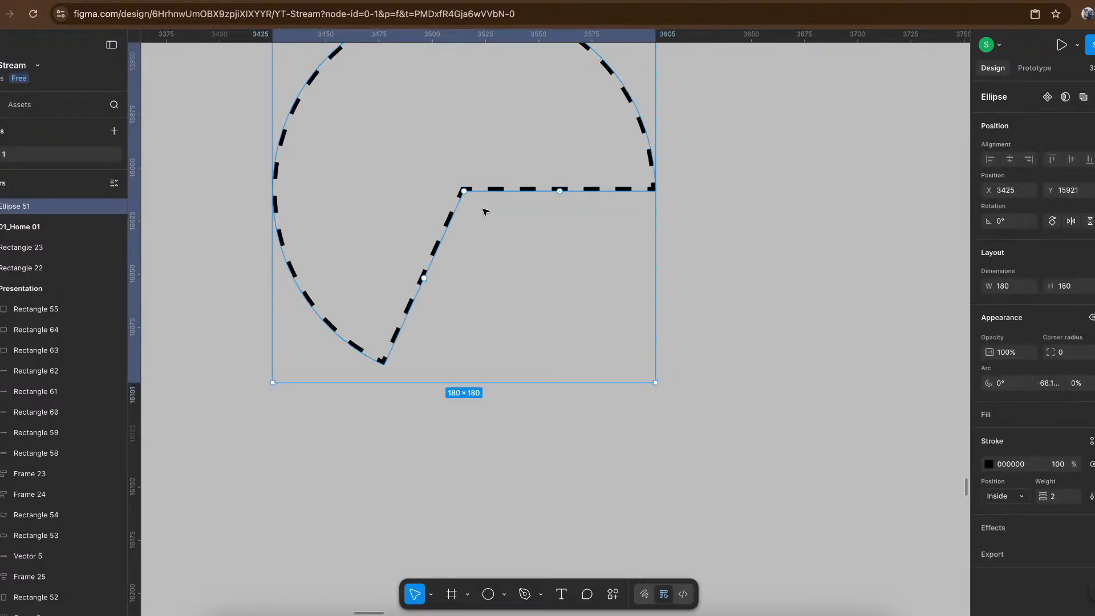
- Delete the centre vertex of the dashed partial circle in vector editing, leaving only the open dashed arc
mouse_move(464, 193)
scroll(465, 192, "up", 5)
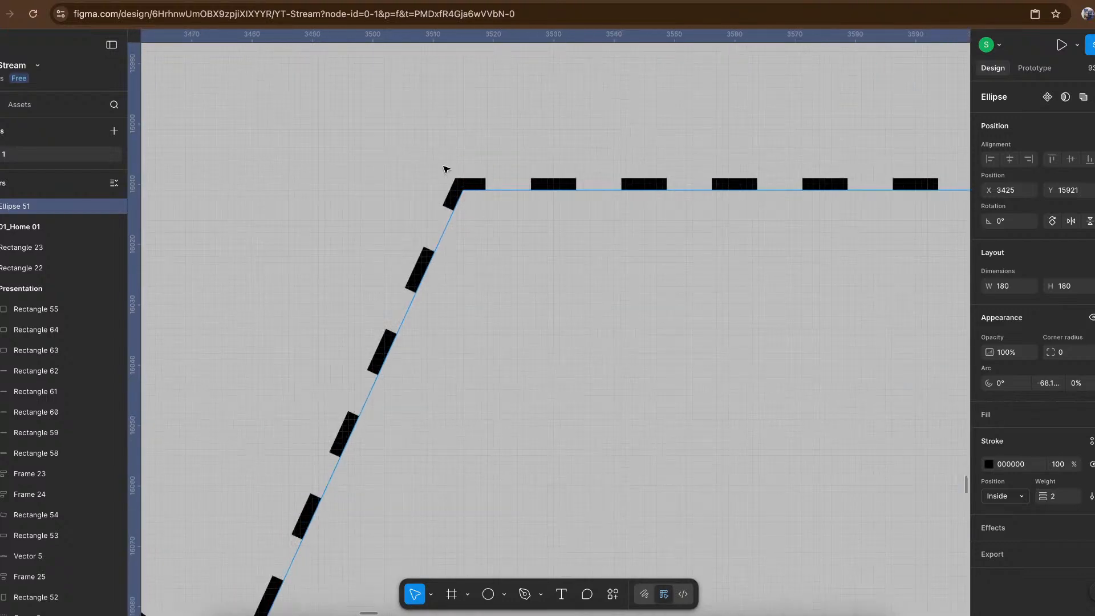
left_click_drag(444, 165, 492, 212)
double_click(463, 191)
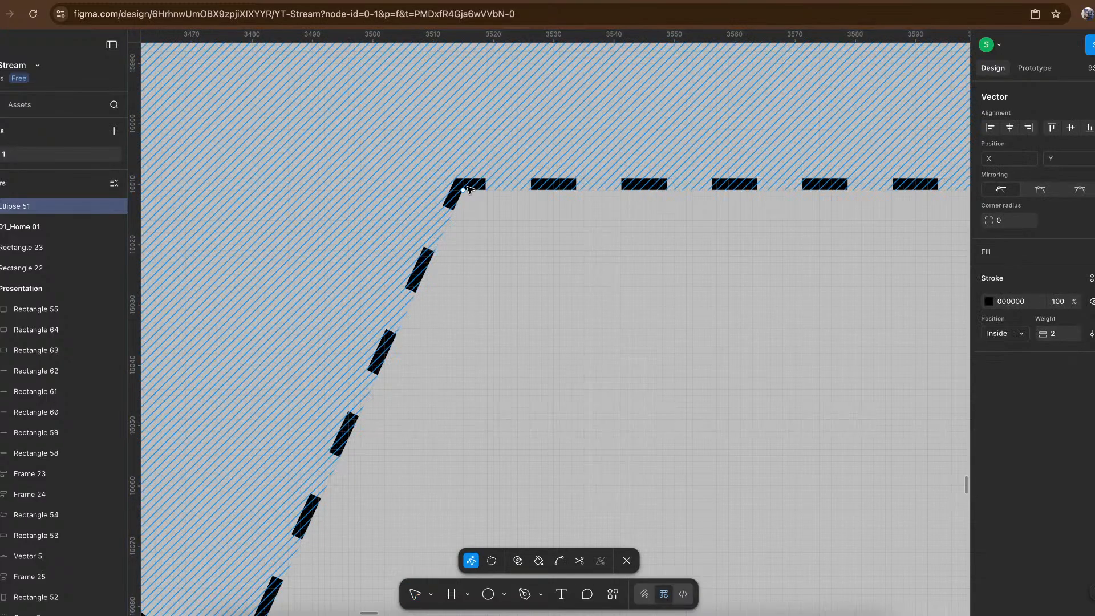
left_click(463, 190)
key("Delete")
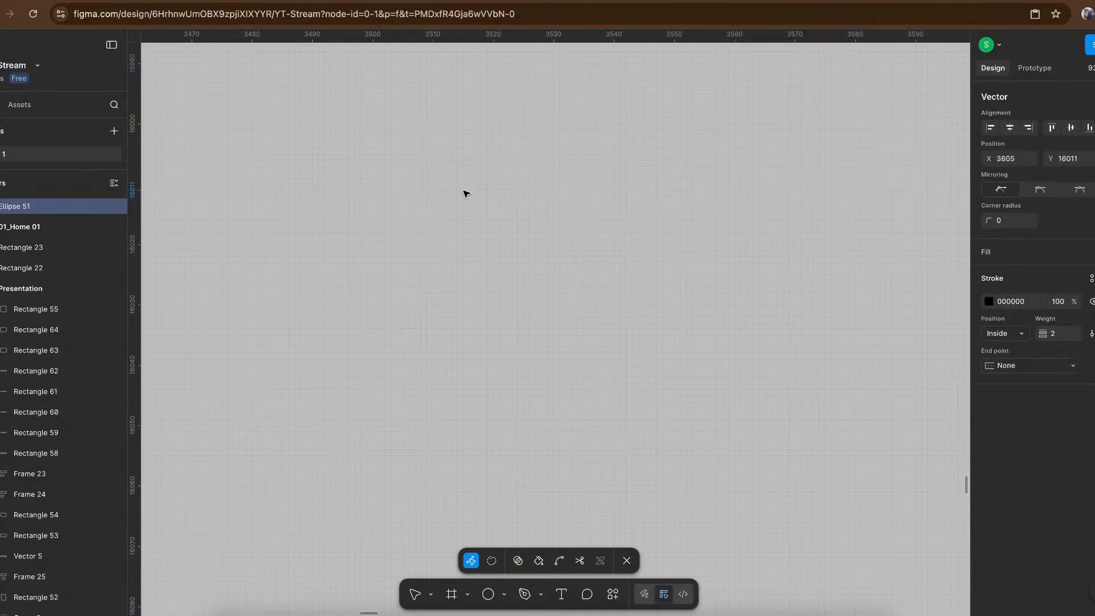
scroll(464, 190, "down", 10)
key("Escape")
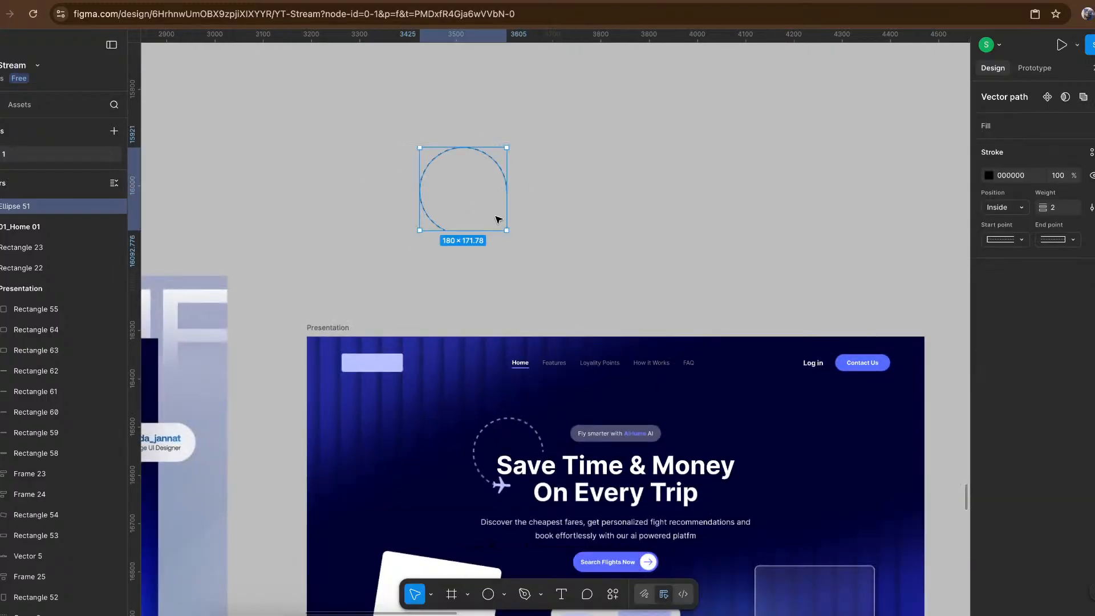
key("Escape")
- Compare the Presentation frame's flight-path arc, plane, cards and glass panel with the Airlume reference, including its rocket and designer tag
scroll(568, 218, "down", 4)
scroll(568, 218, "right", 1)
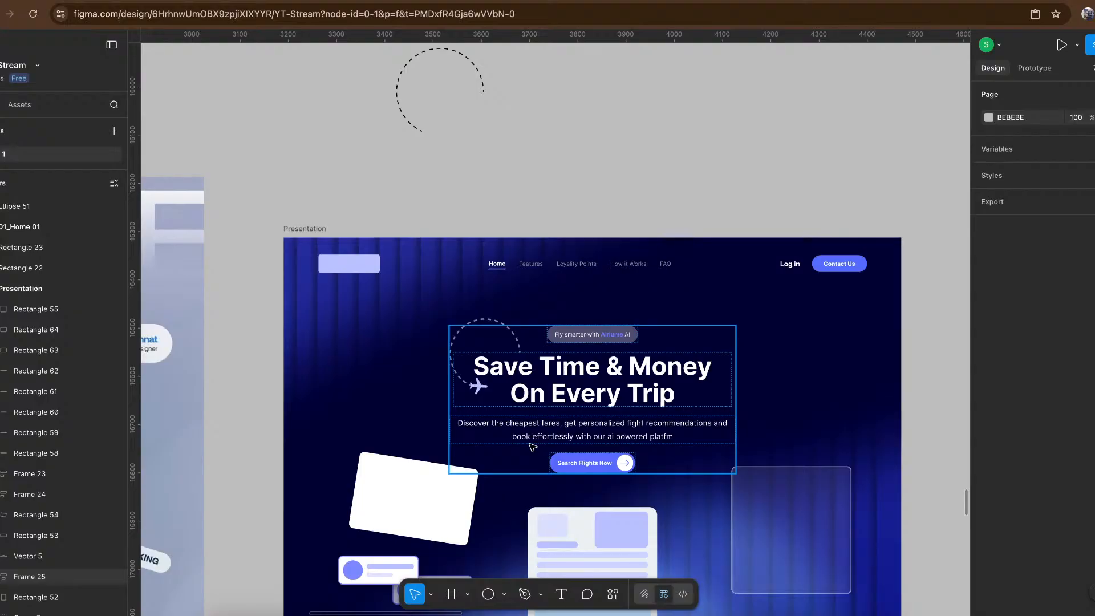
scroll(532, 447, "up", 5)
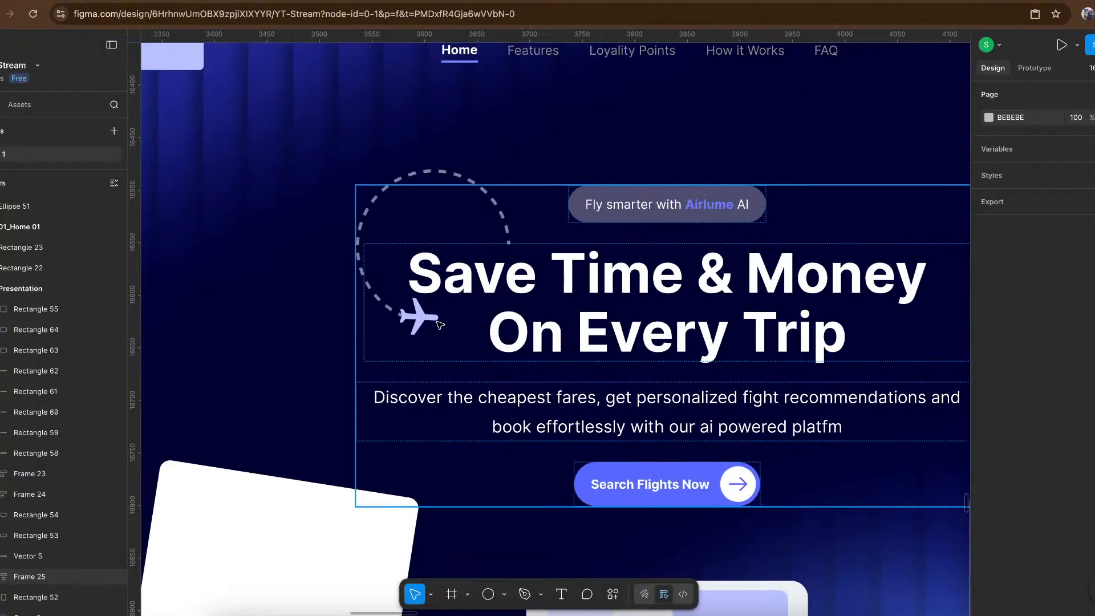
scroll(440, 324, "down", 5)
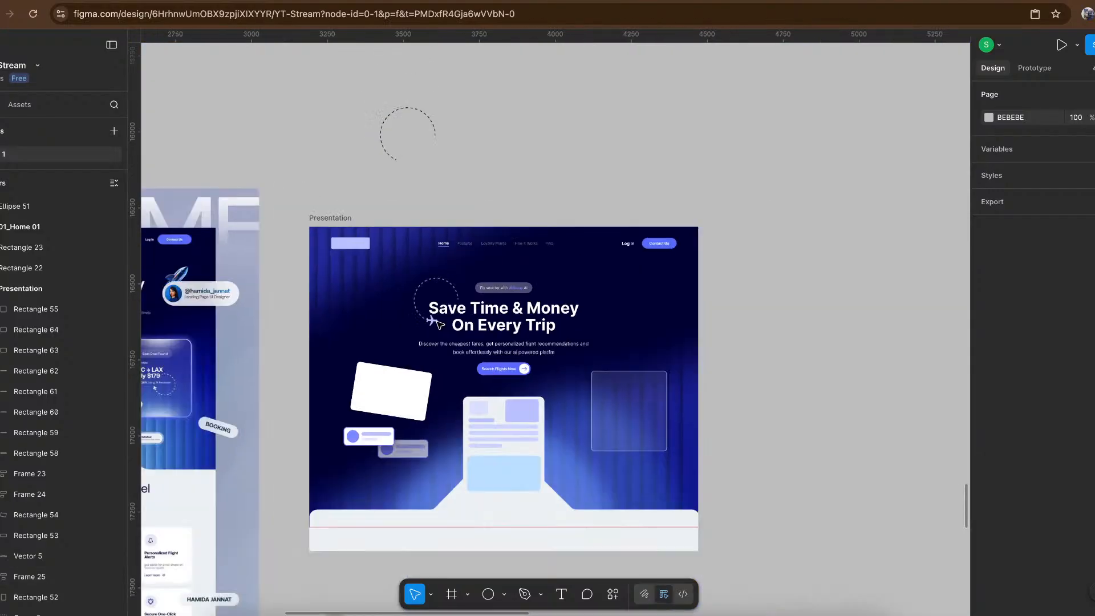
scroll(437, 323, "left", 4)
scroll(437, 324, "down", 1)
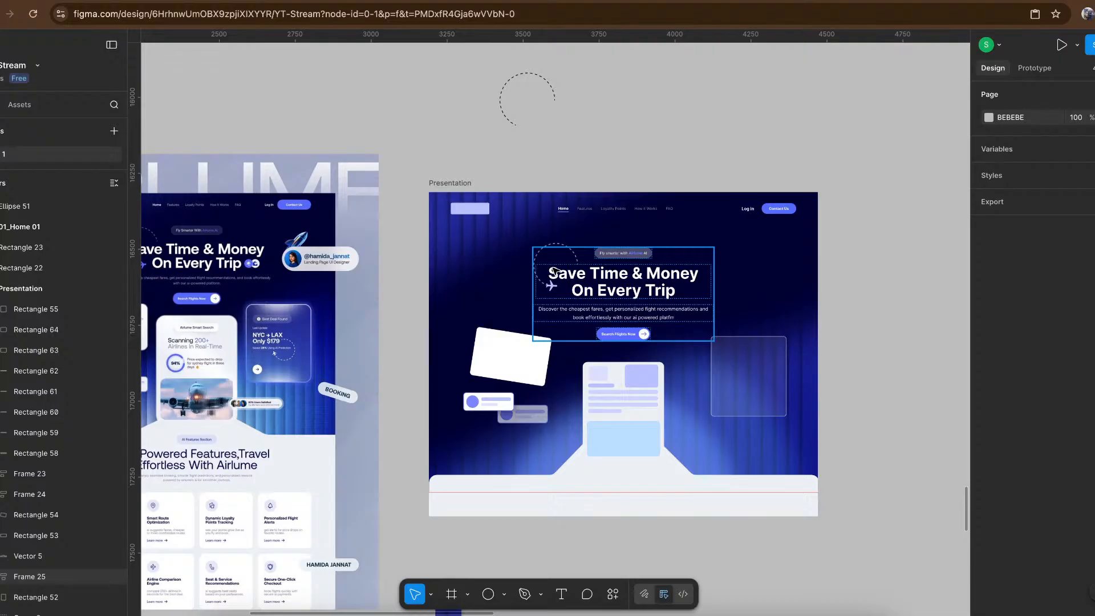
scroll(629, 479, "down", 2)
scroll(629, 479, "left", 1)
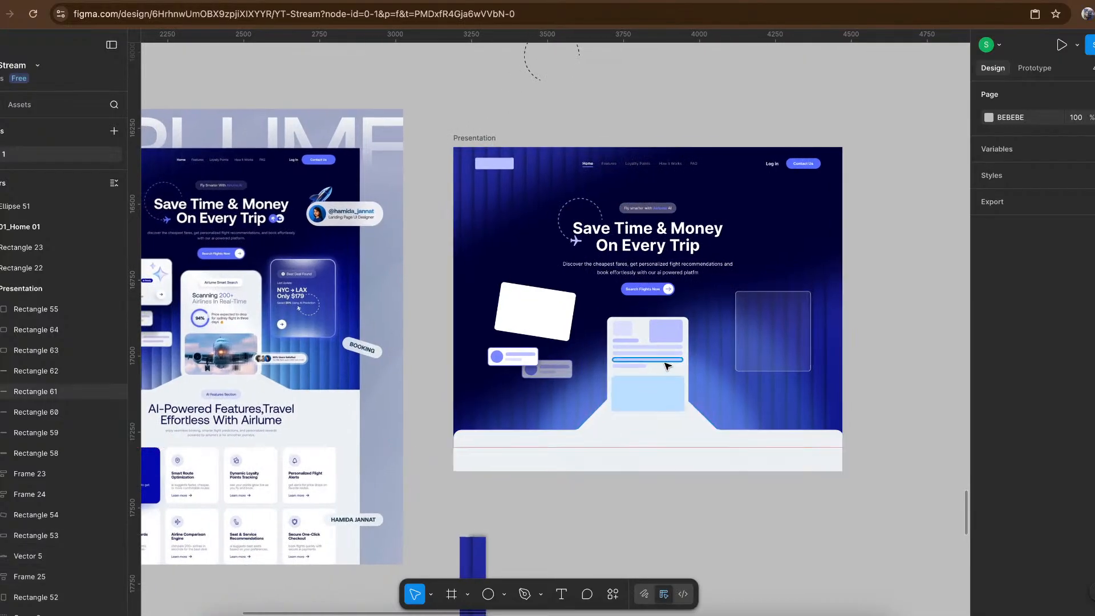
scroll(664, 363, "up", 5)
scroll(662, 363, "left", 2)
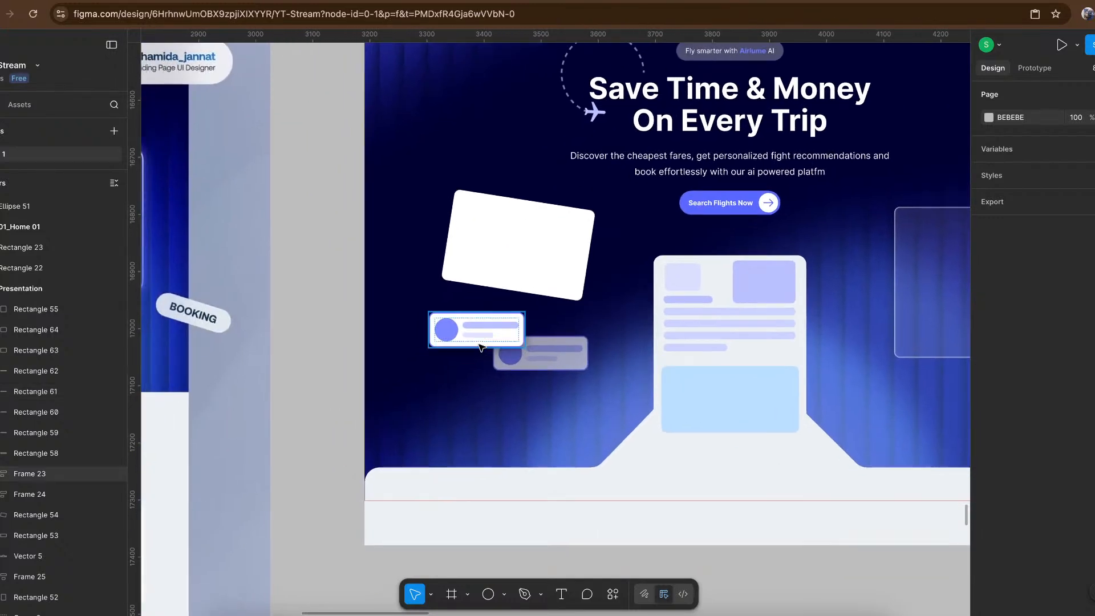
scroll(542, 235, "right", 4)
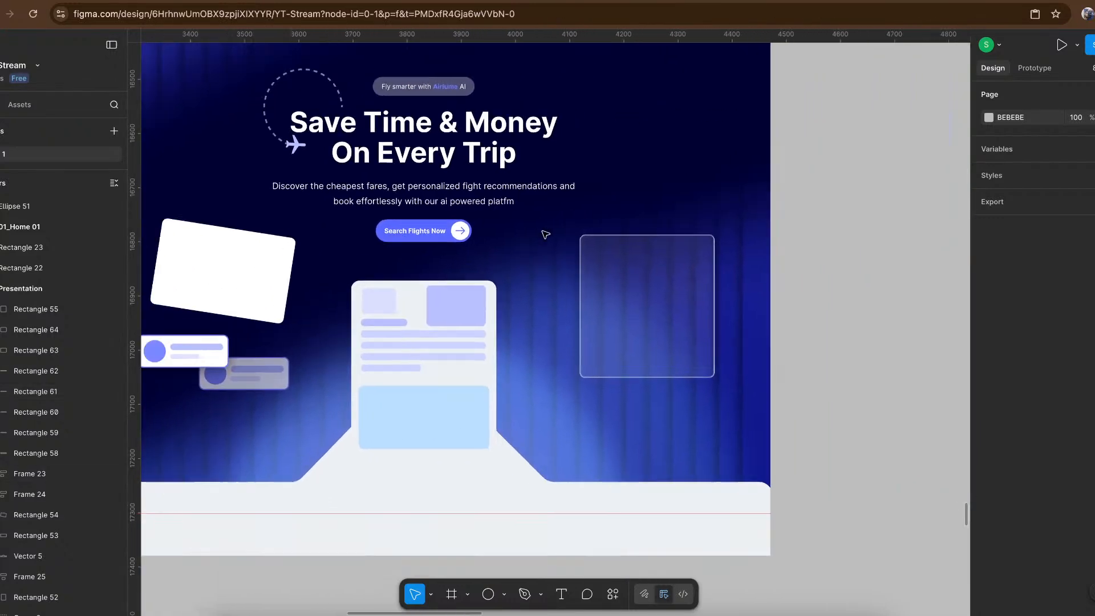
scroll(545, 235, "down", 5)
scroll(545, 235, "left", 2)
scroll(545, 234, "up", 1)
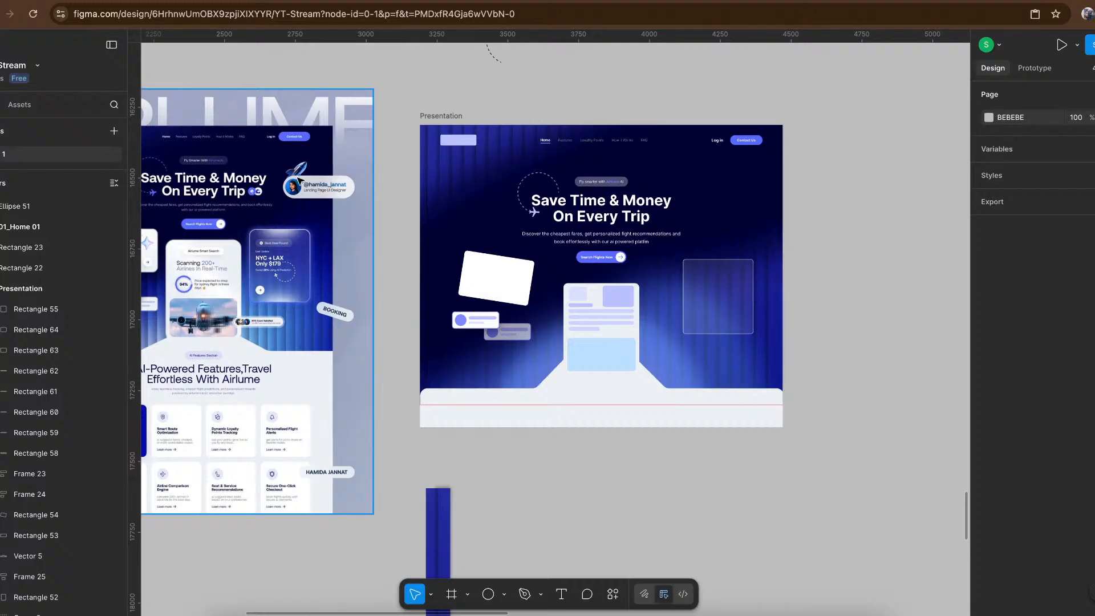
scroll(299, 180, "up", 8)
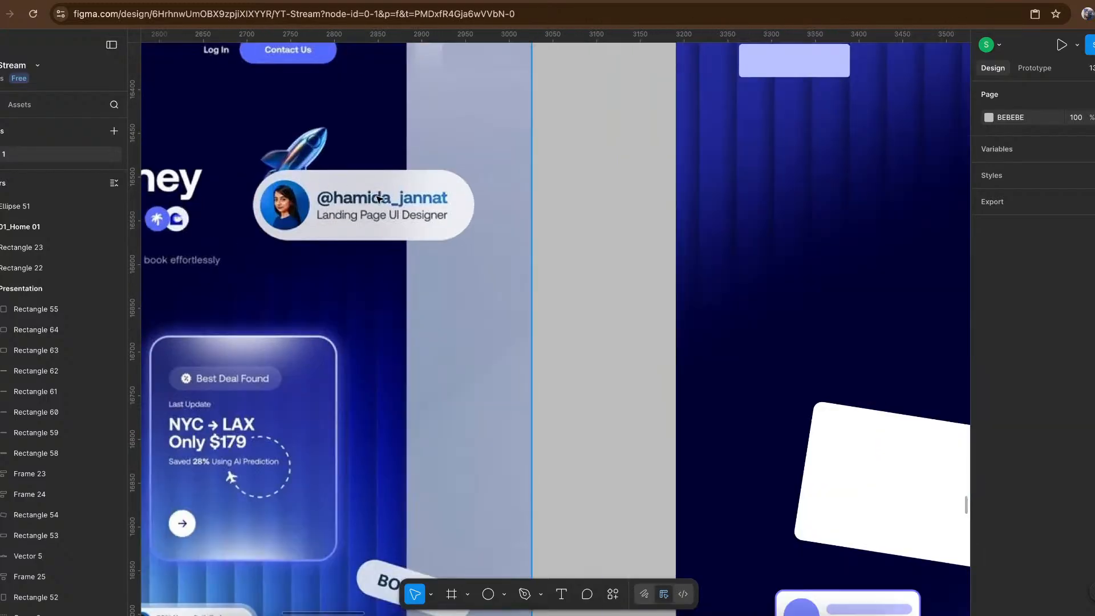
scroll(337, 196, "up", 2)
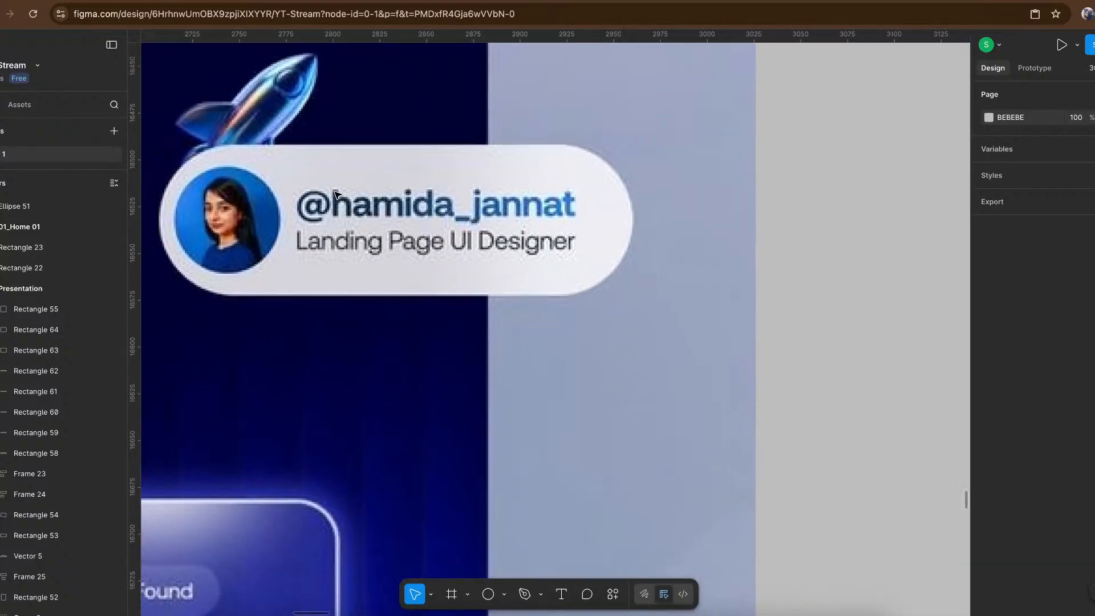
scroll(336, 196, "down", 8)
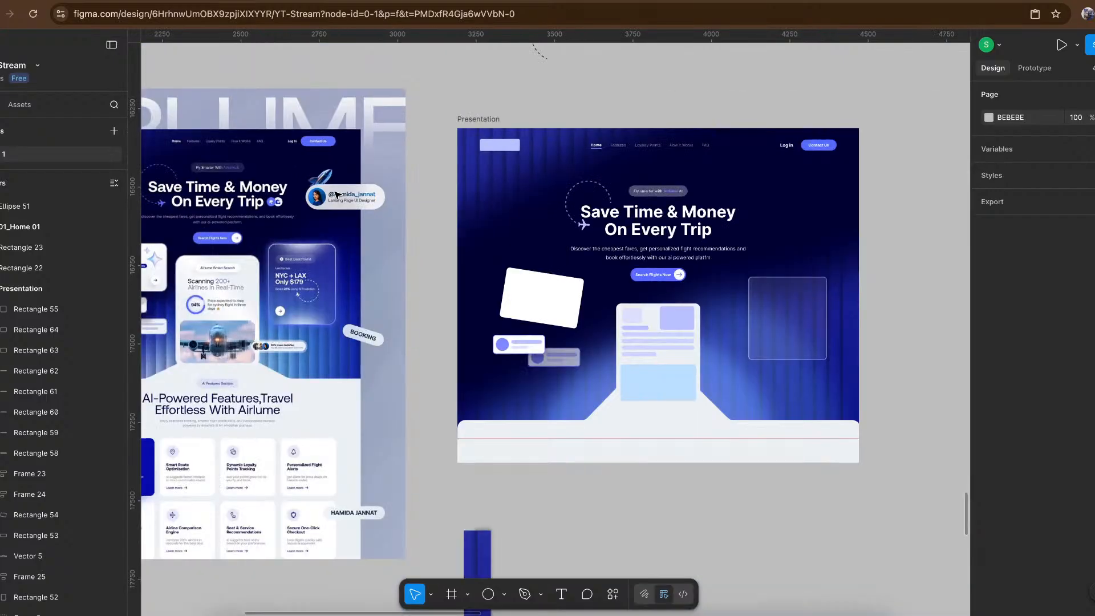
scroll(337, 196, "left", 2)
scroll(337, 196, "down", 1)
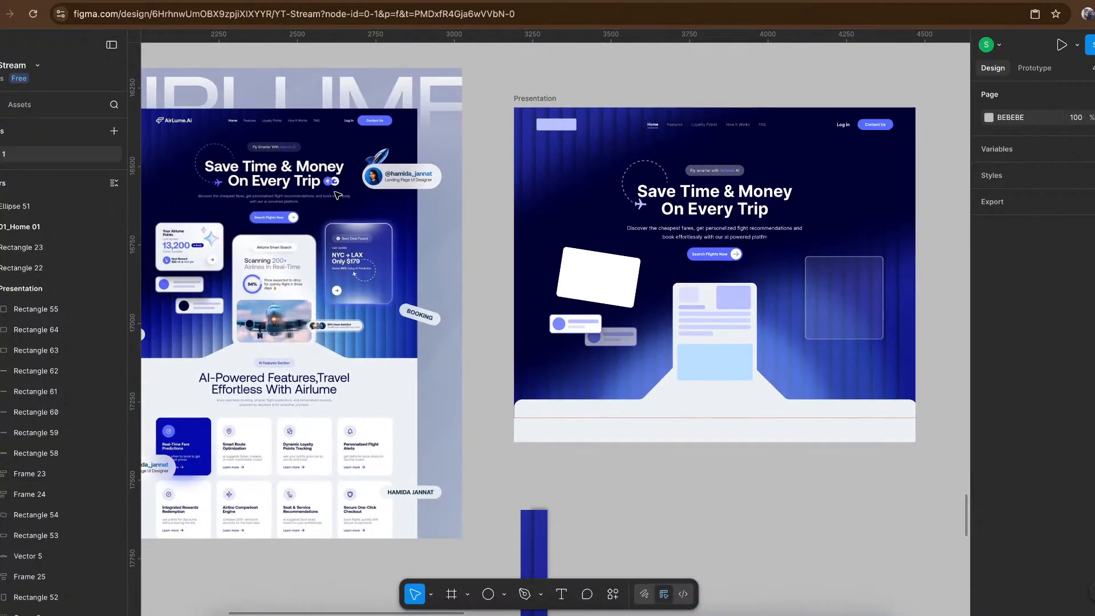
- Examine the reference's AI features section, including the highlighted card, its glow, and the other cards' icons, text and spacing
scroll(348, 327, "down", 6)
scroll(295, 226, "left", 3)
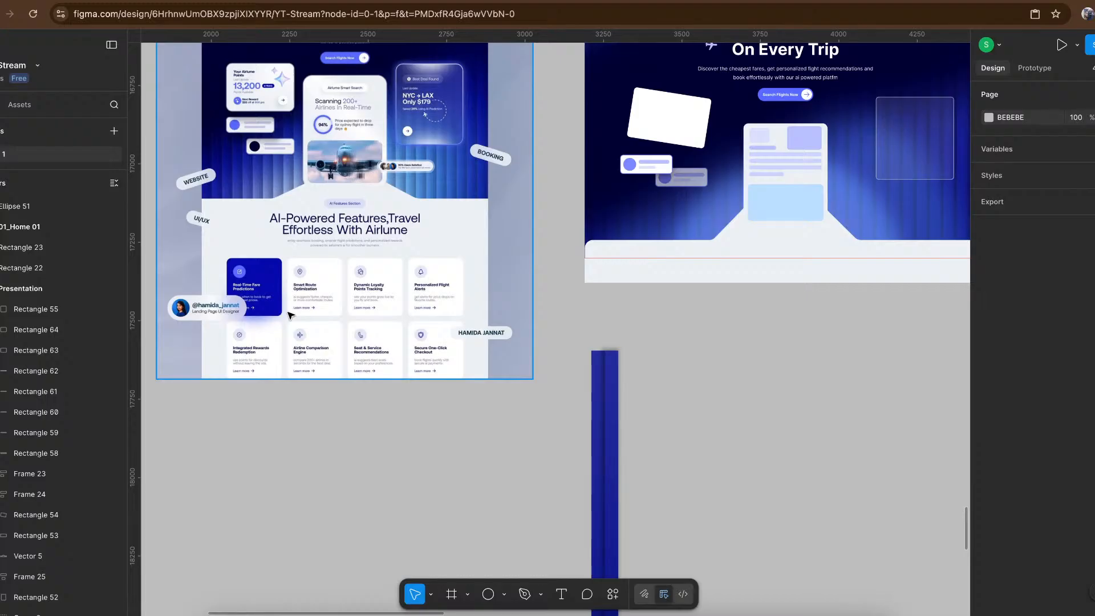
scroll(290, 315, "up", 5)
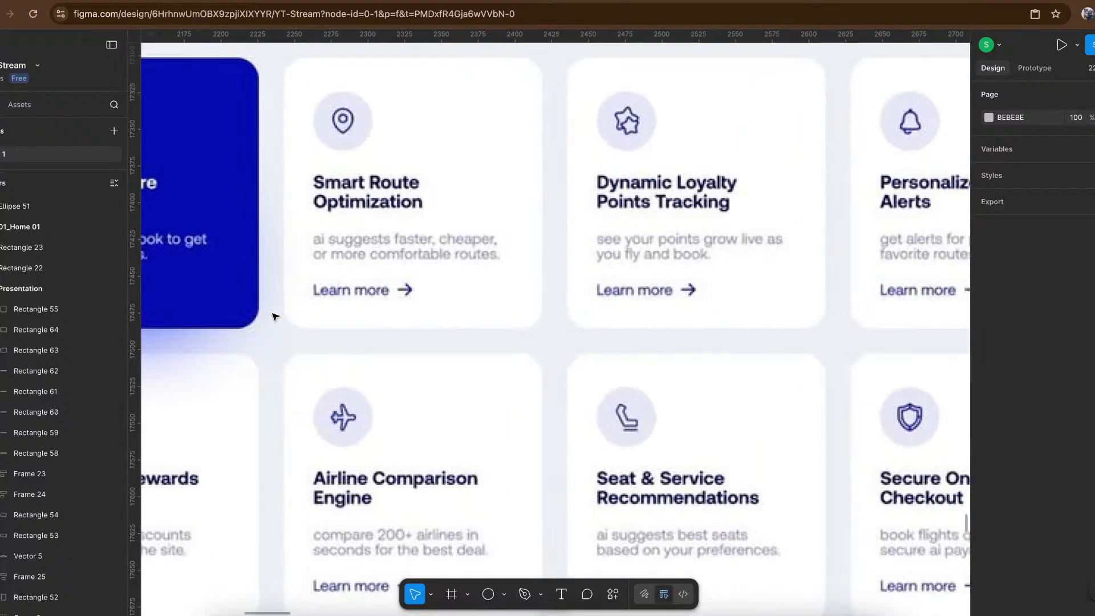
scroll(275, 316, "left", 5)
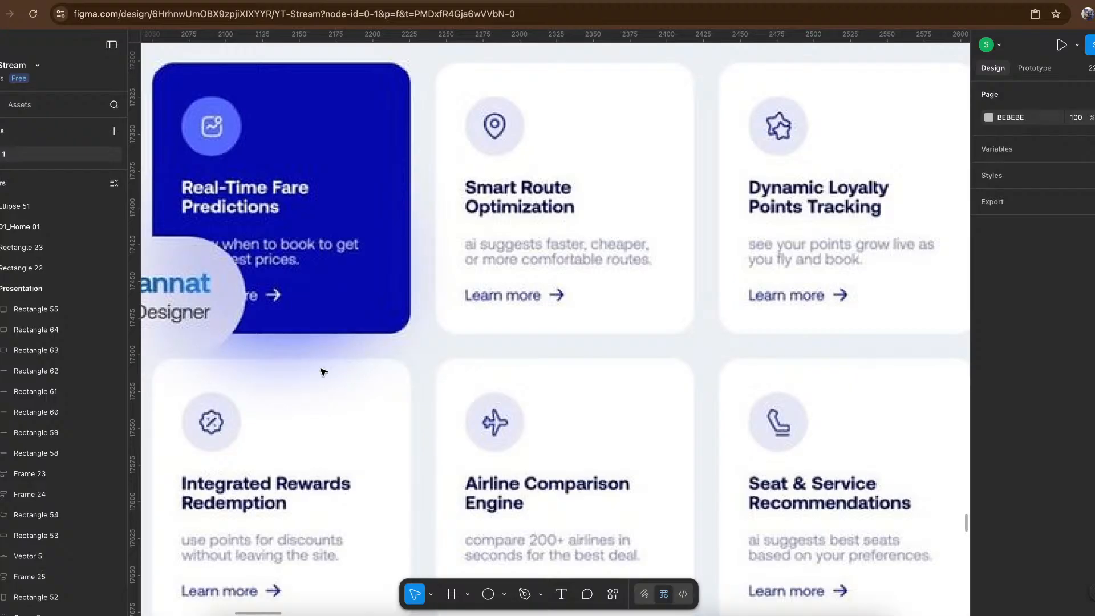
scroll(415, 365, "up", 2)
scroll(414, 365, "right", 3)
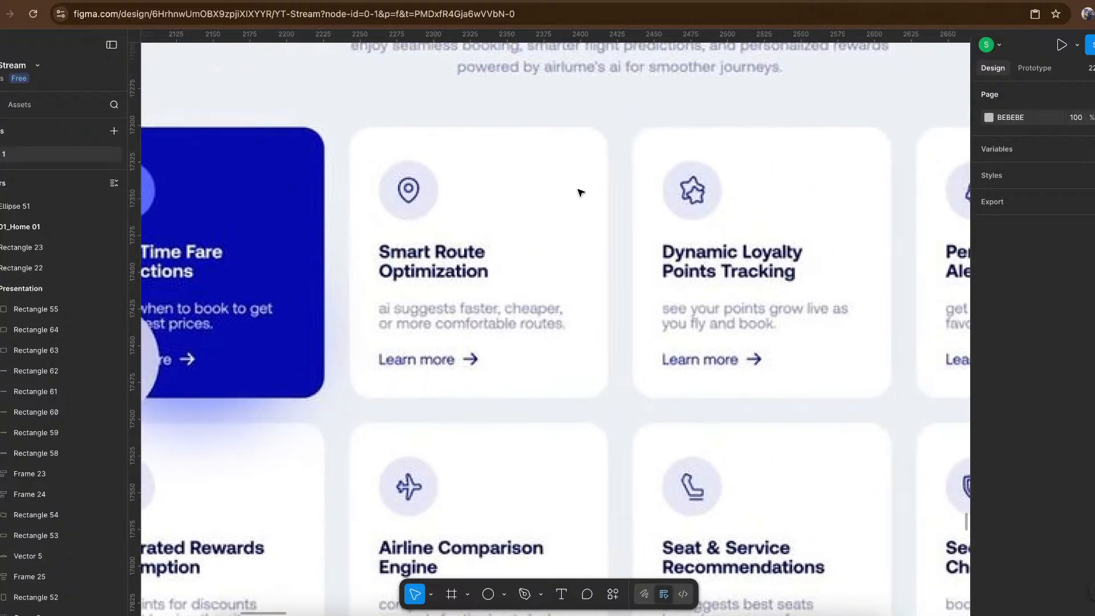
scroll(613, 199, "up", 1)
scroll(614, 200, "right", 2)
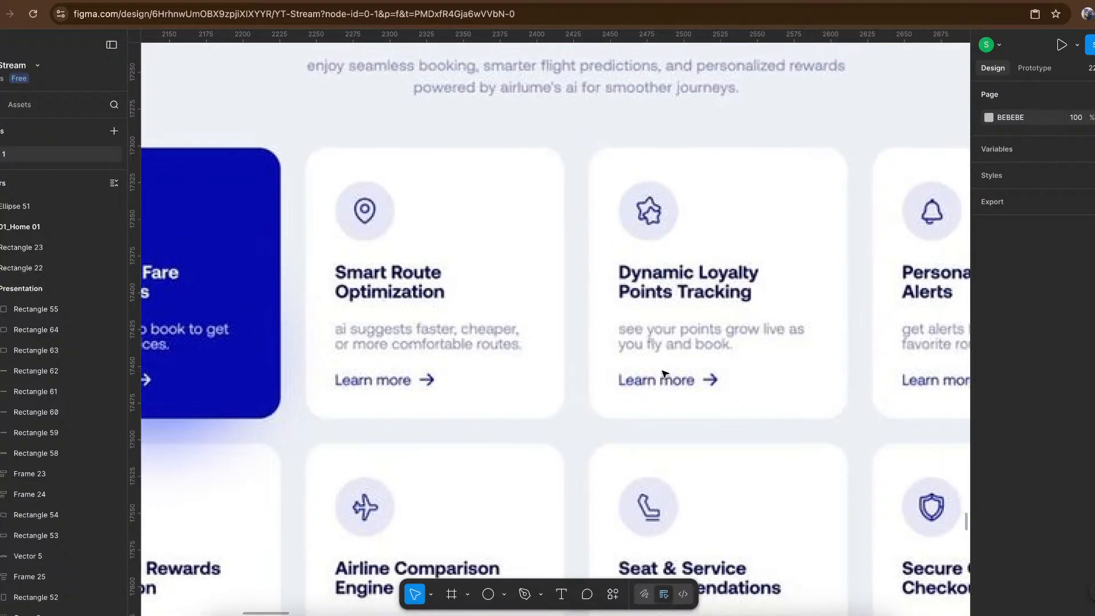
scroll(663, 373, "down", 5)
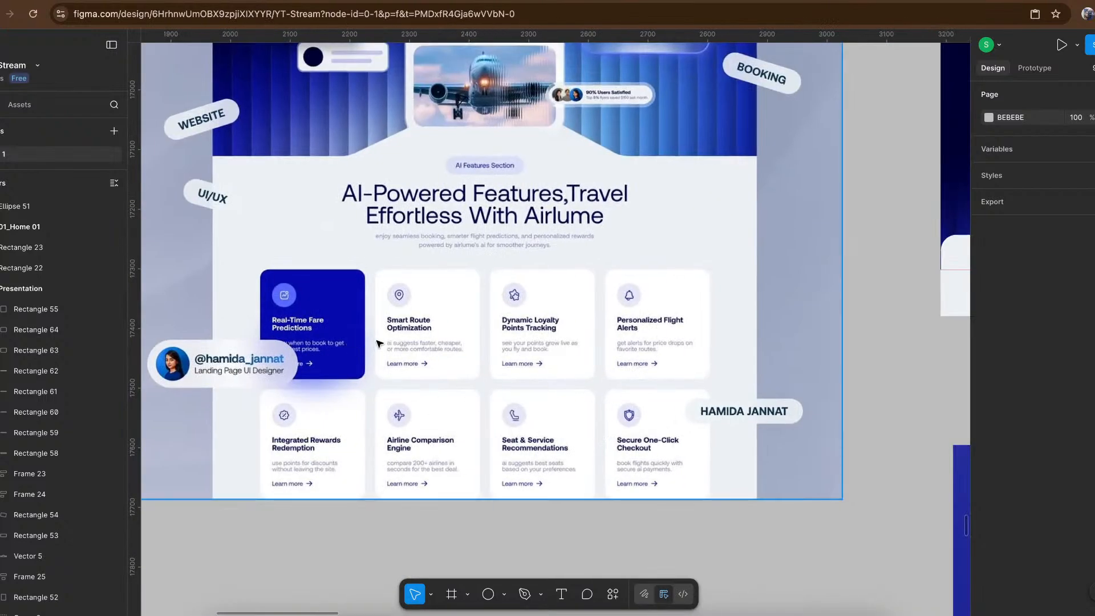
scroll(360, 344, "right", 3)
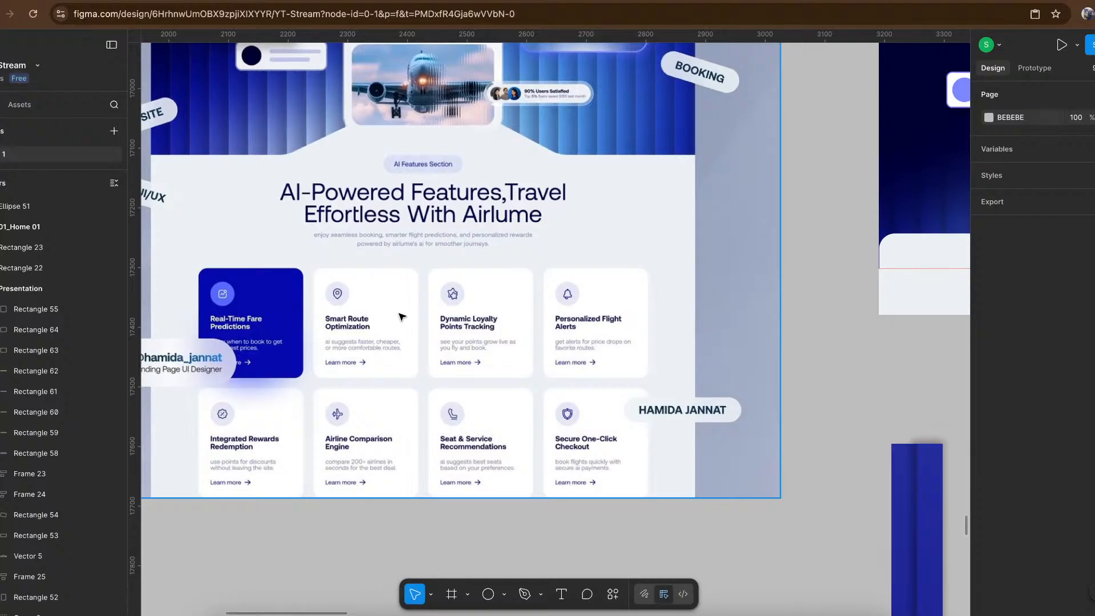
- Delete the two leftover blue gradient stripe rectangles below the Presentation frame
scroll(398, 321, "down", 5)
scroll(398, 321, "right", 5)
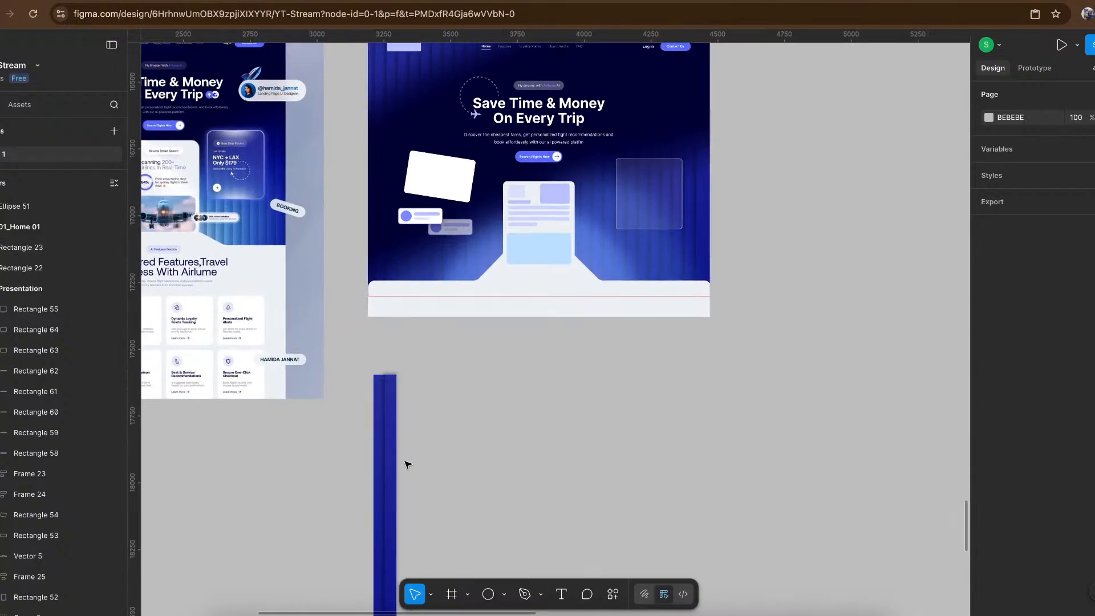
left_click_drag(477, 375, 363, 527)
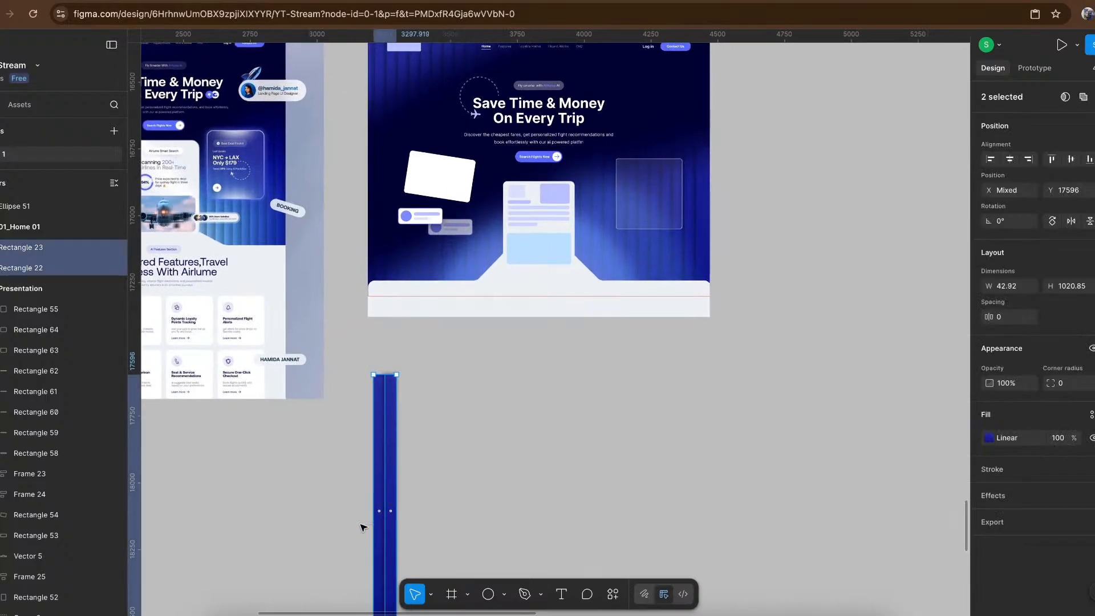
key("Delete")
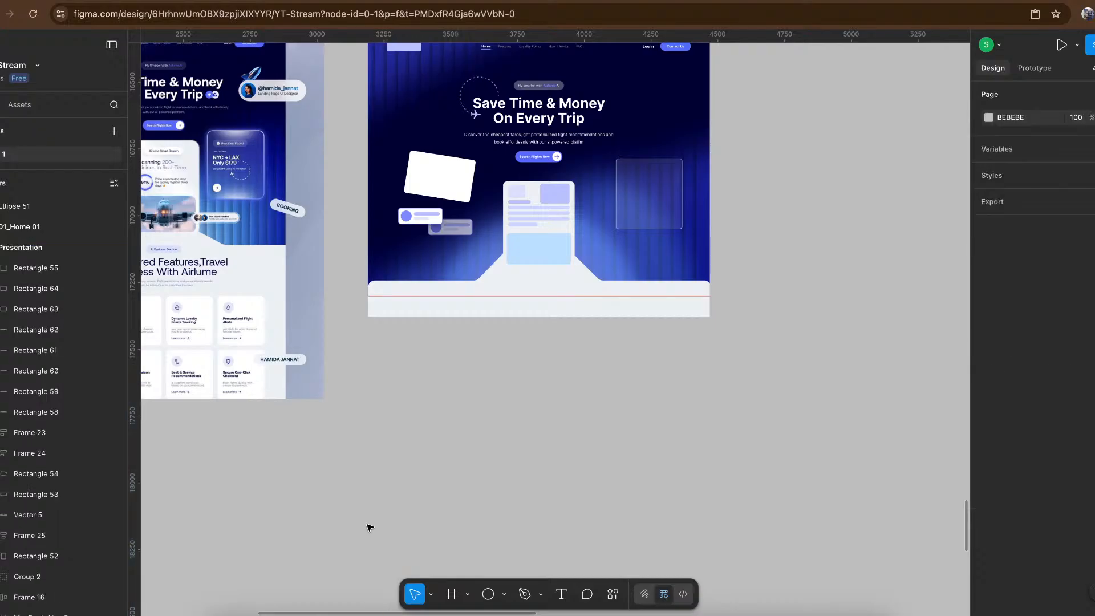
- Draw a new frame below the Presentation frame and extend it to the same width, at 1280 × 568
left_click(453, 593)
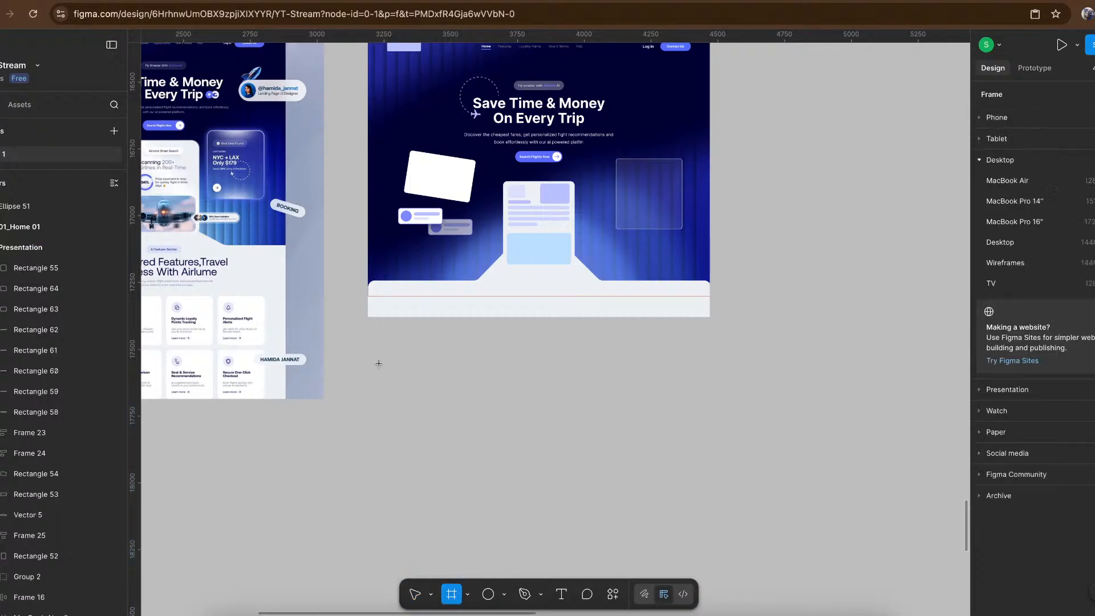
left_click_drag(379, 364, 710, 515)
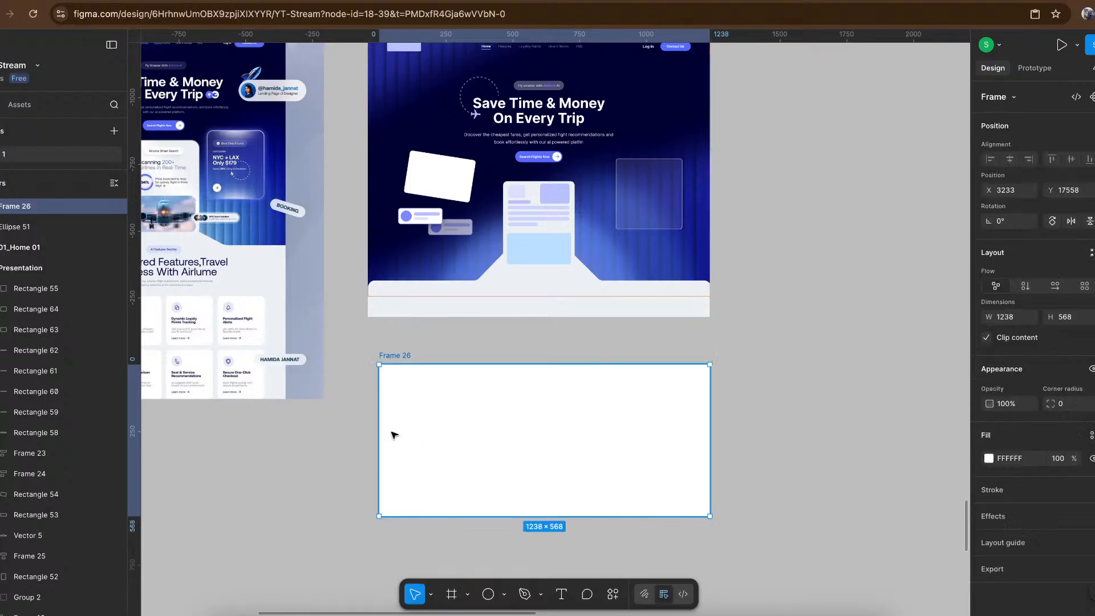
left_click_drag(368, 433, 369, 432)
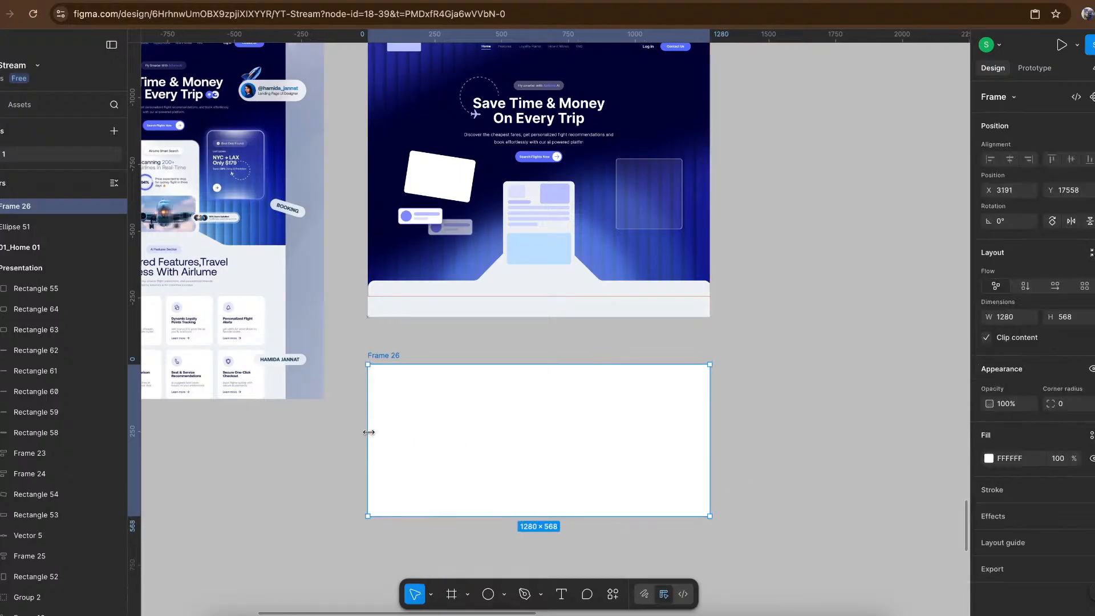
left_click(736, 353)
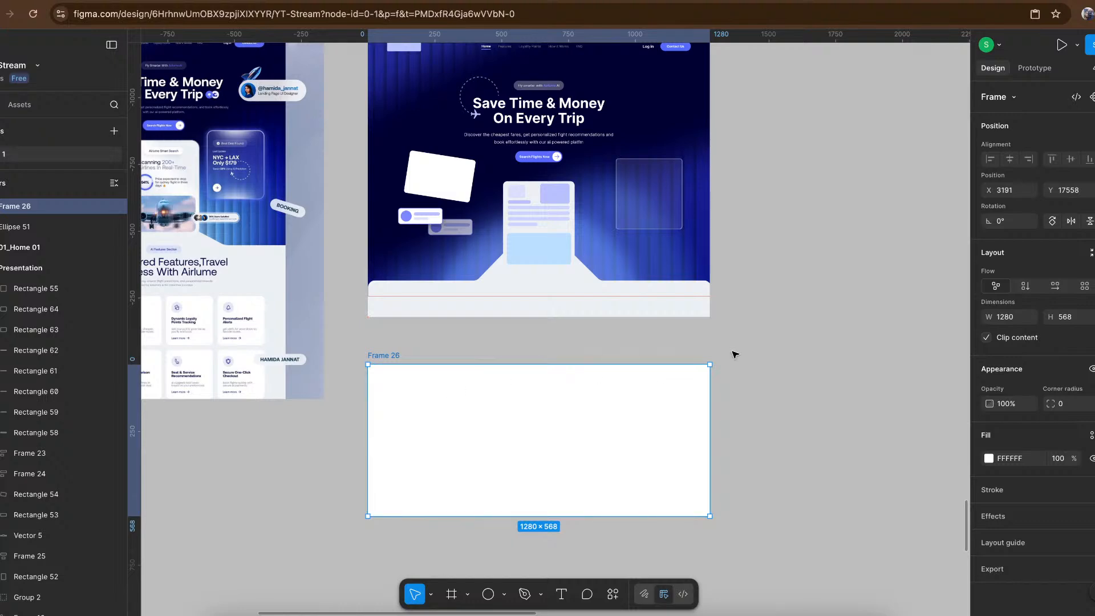
scroll(723, 358, "left", 3)
scroll(722, 358, "down", 2)
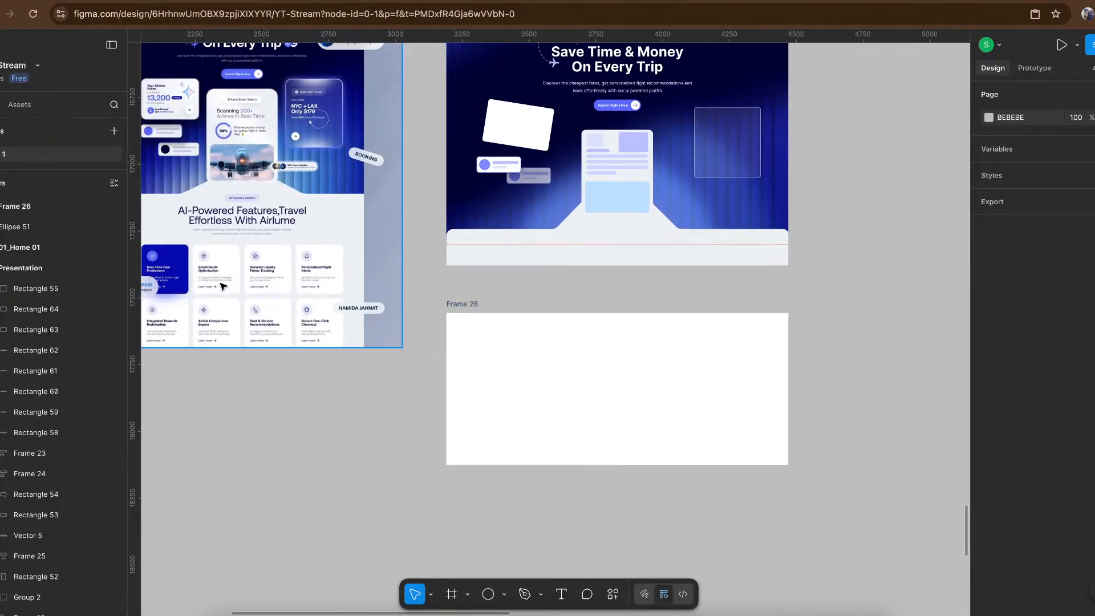
- Fill the new frame with the light background colour EDF0F5 sampled from the Airlume reference's features section
key("r")
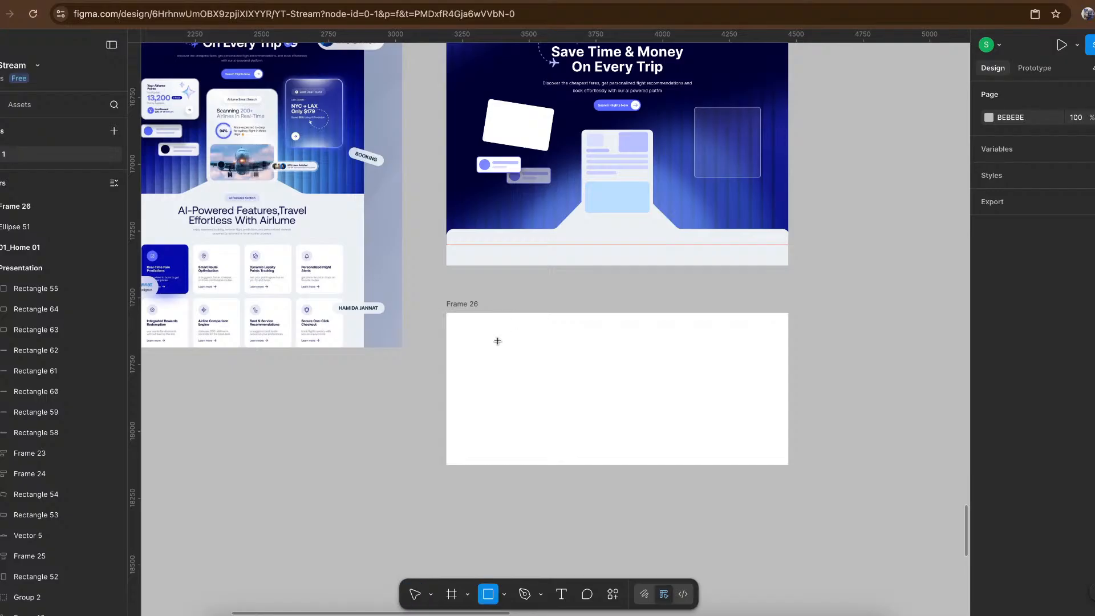
key("Escape")
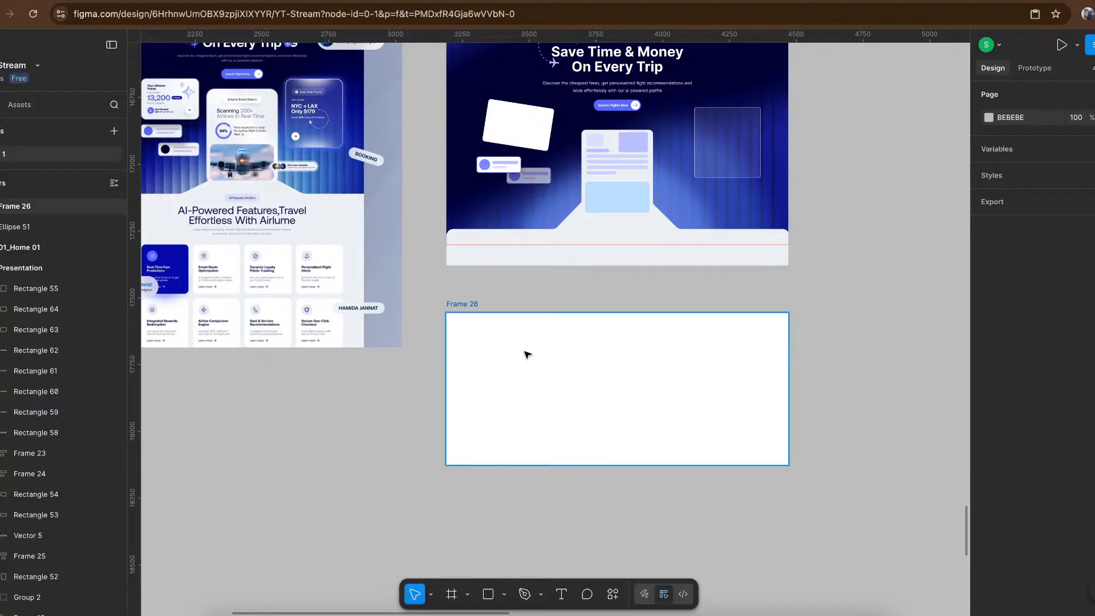
left_click(525, 354)
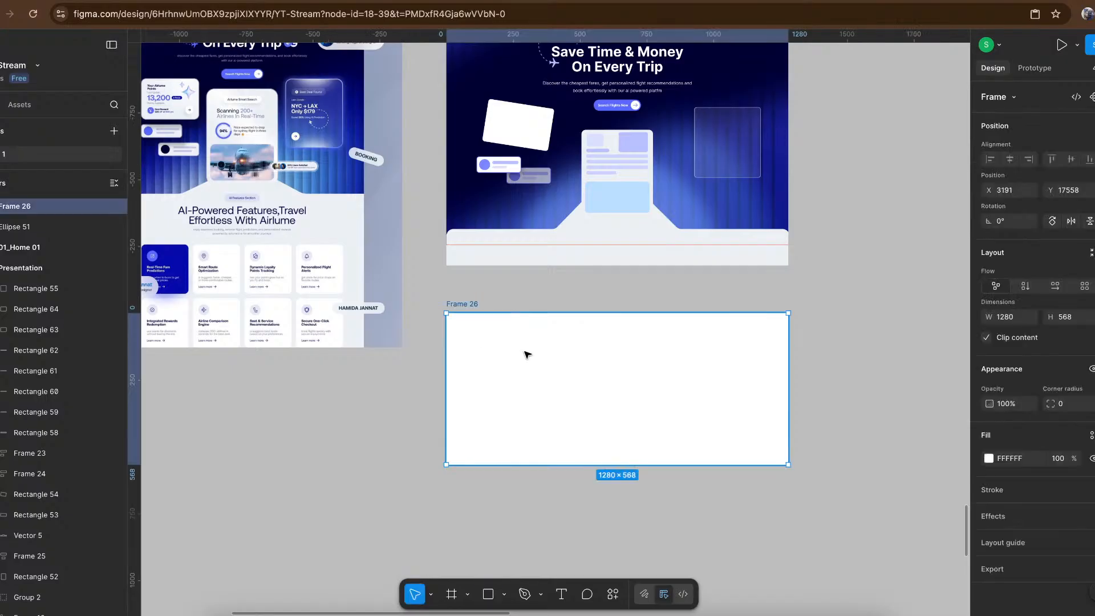
left_click(362, 244)
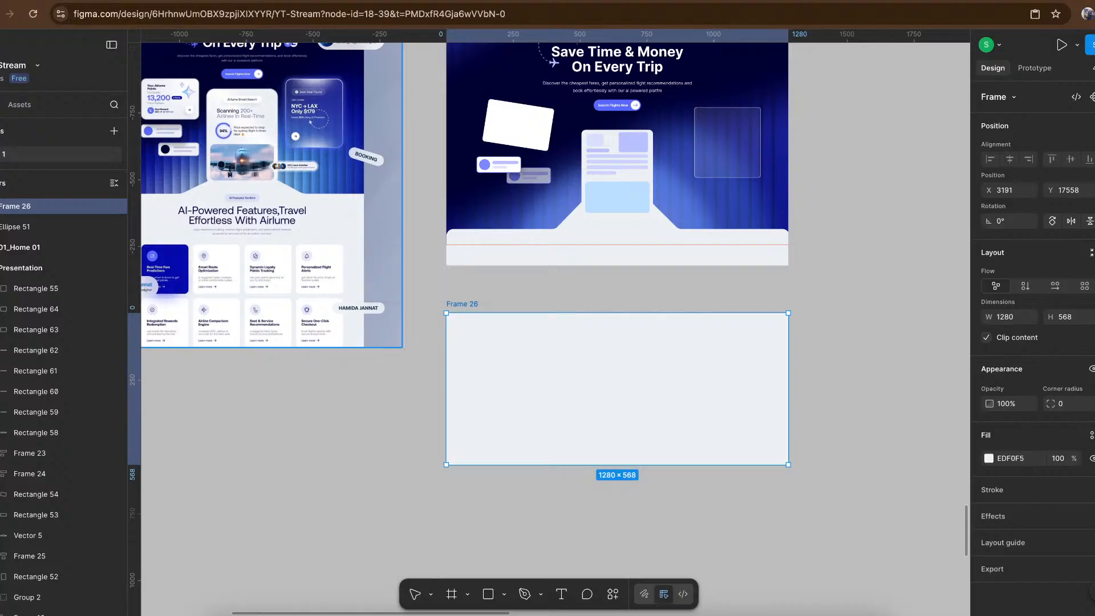
left_click(726, 297)
- Draw a 225 × 225 square inside the new frame and fill it with FFFFFF as a feature card
key("r")
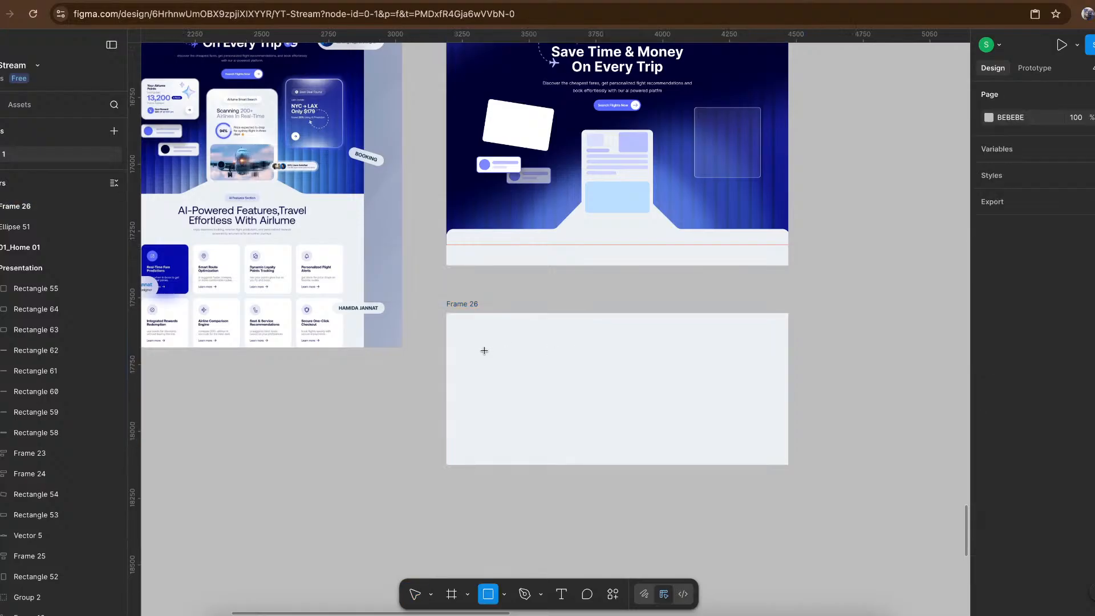
scroll(484, 350, "up", 3)
scroll(485, 350, "up", 1)
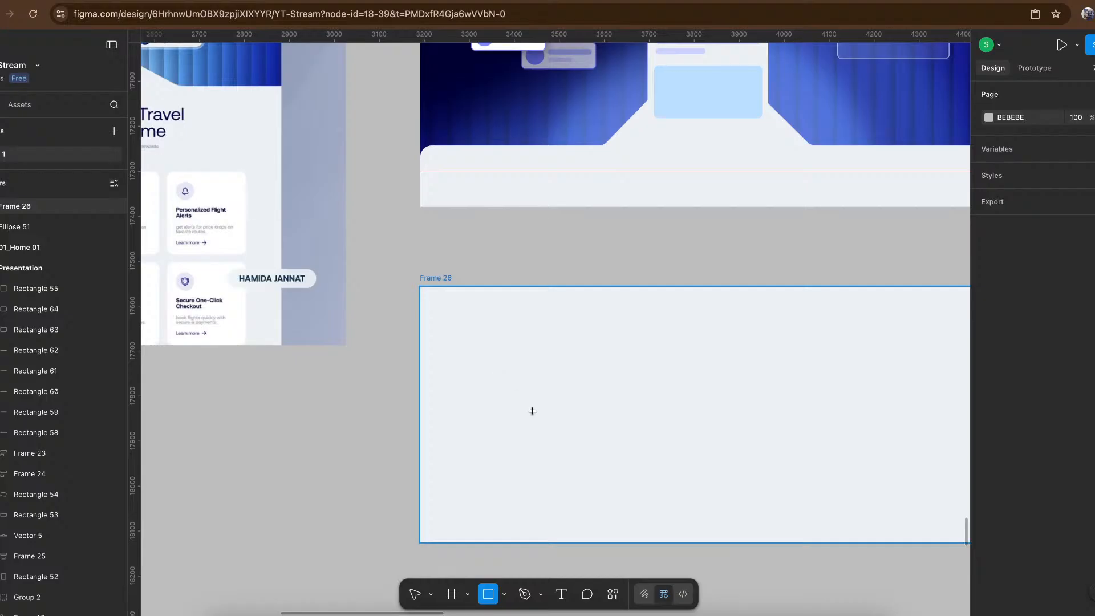
left_click_drag(474, 345, 573, 444)
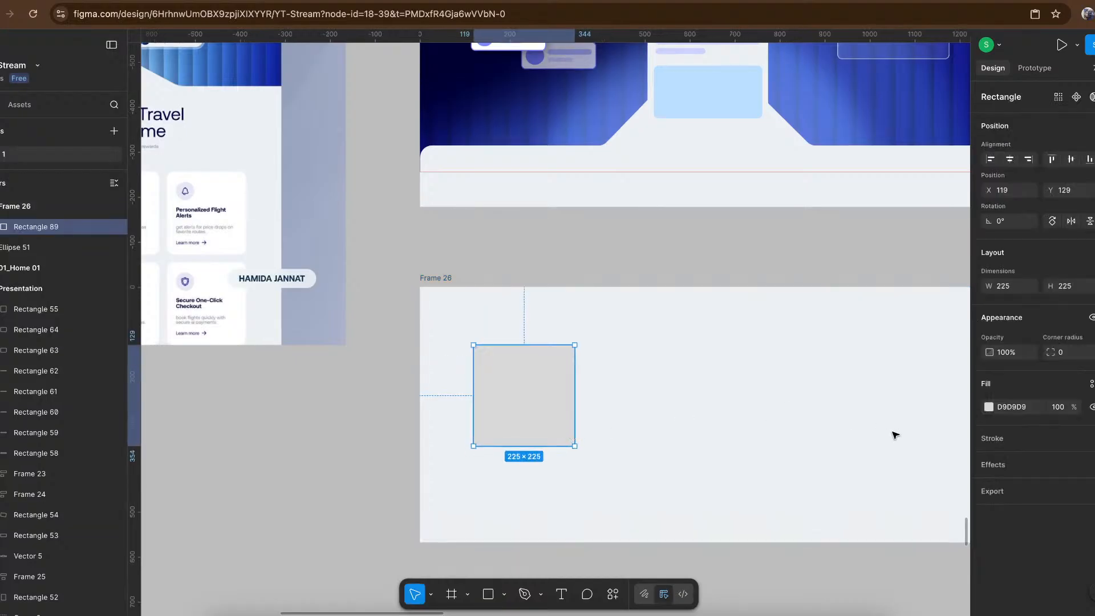
left_click(1029, 407)
type("ffffff")
key("Return")
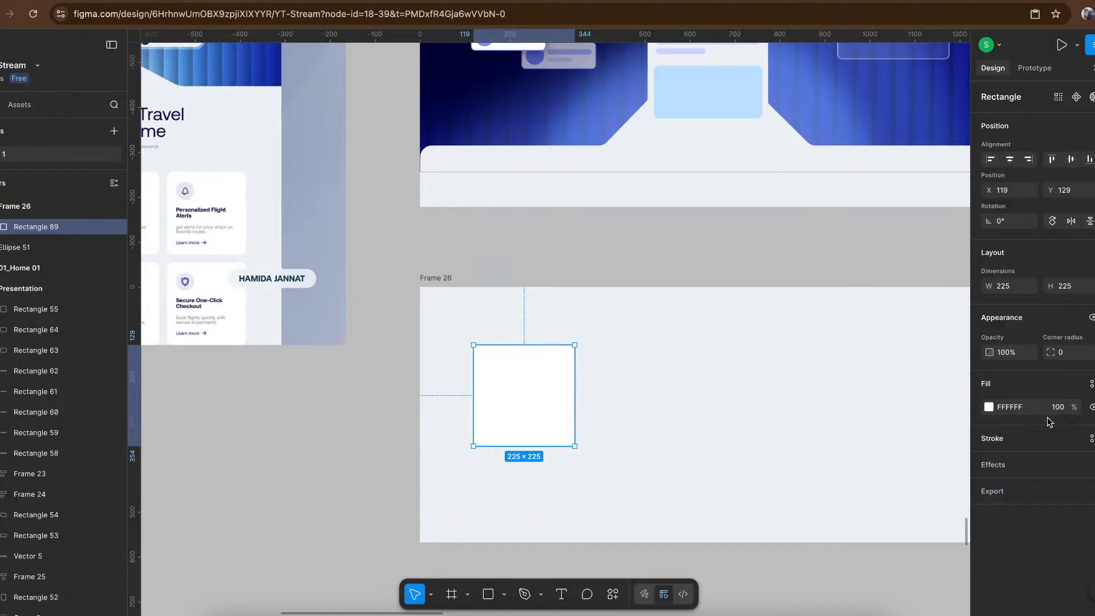
- Round the white card's corners to a radius of 16
left_click(1069, 356)
type("10")
key("Return")
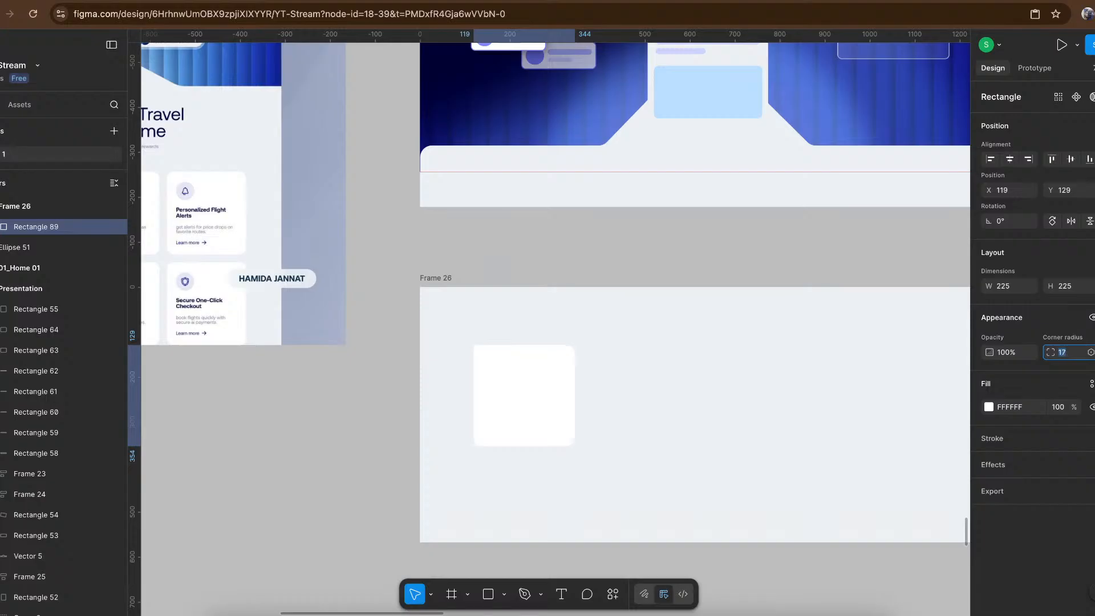
left_click(653, 260)
- Draw a 57 × 57 circle in the card's upper-left area as the icon background
scroll(541, 427, "up", 5)
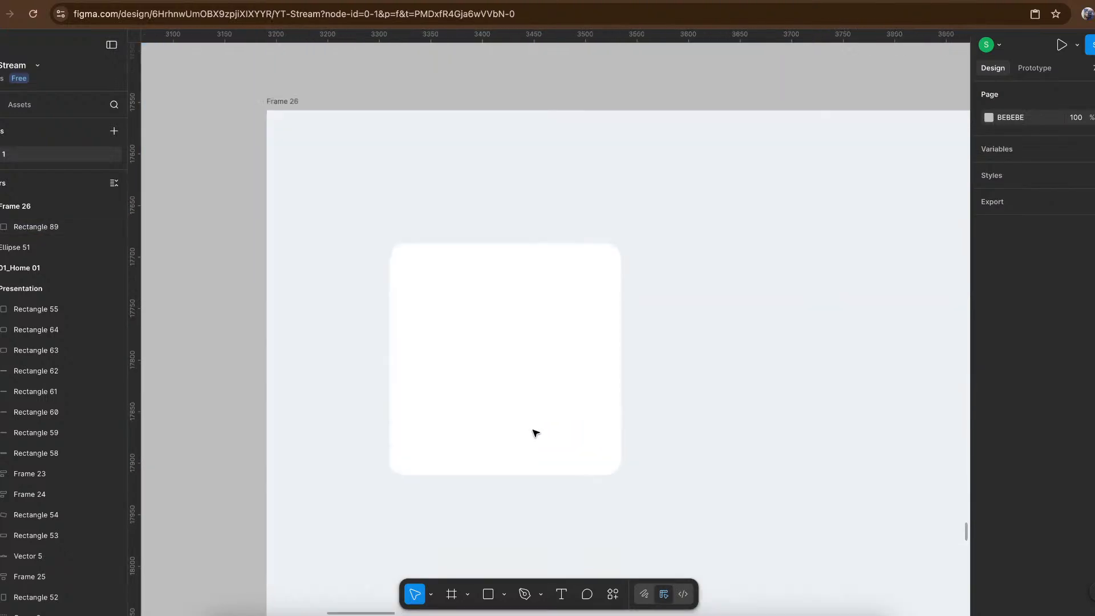
key("o")
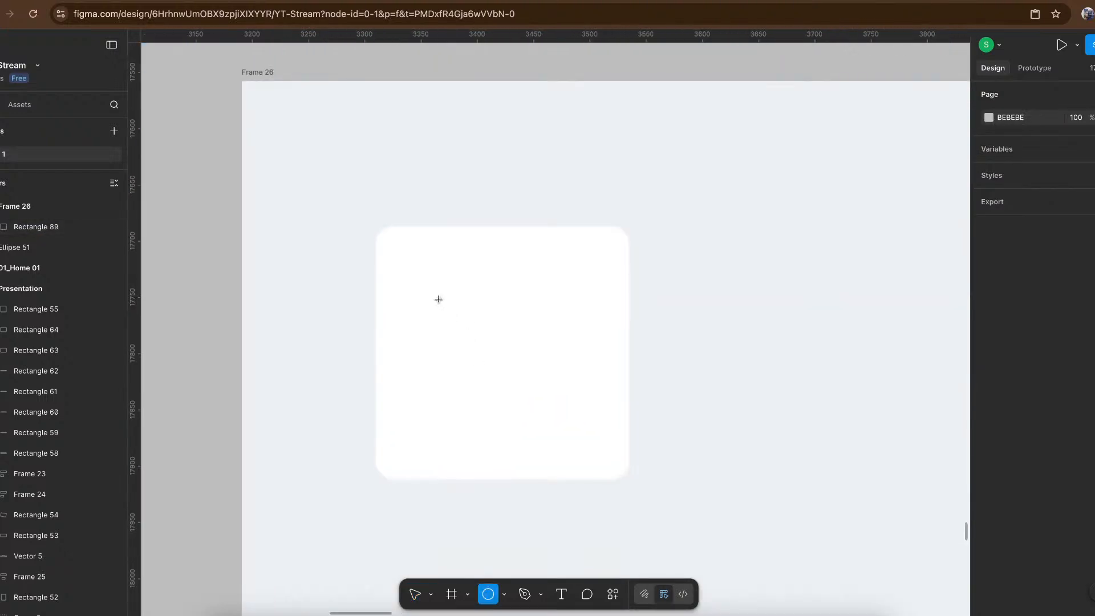
scroll(439, 299, "up", 3)
left_click_drag(388, 235, 430, 317)
- Draw a 63 × 10 placeholder bar below the circle, aligned to its left edge, with corner radius 5
key("r")
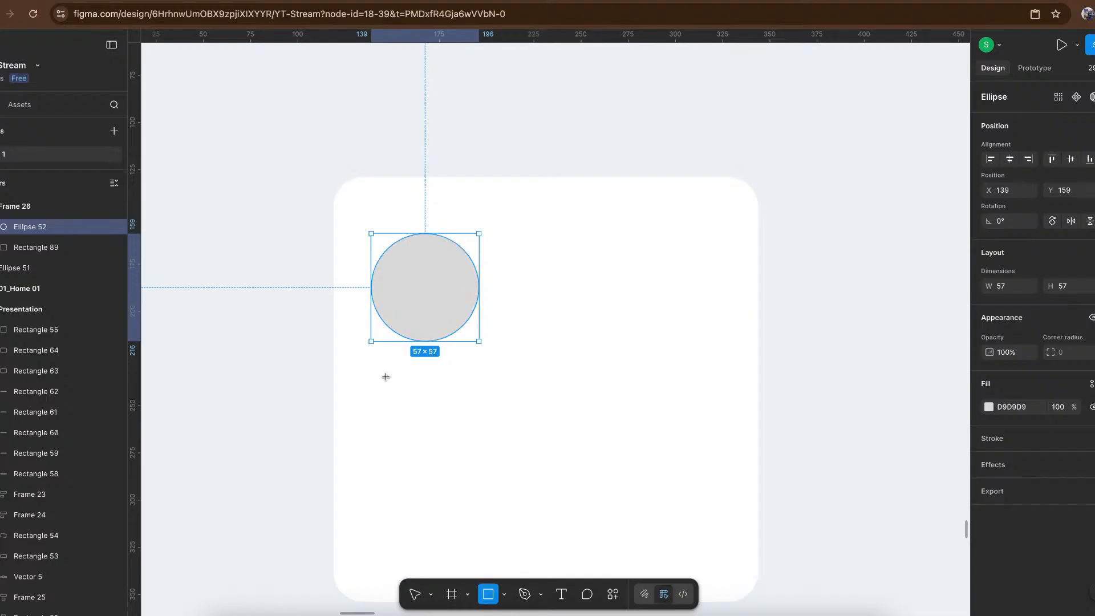
left_click_drag(385, 376, 450, 387)
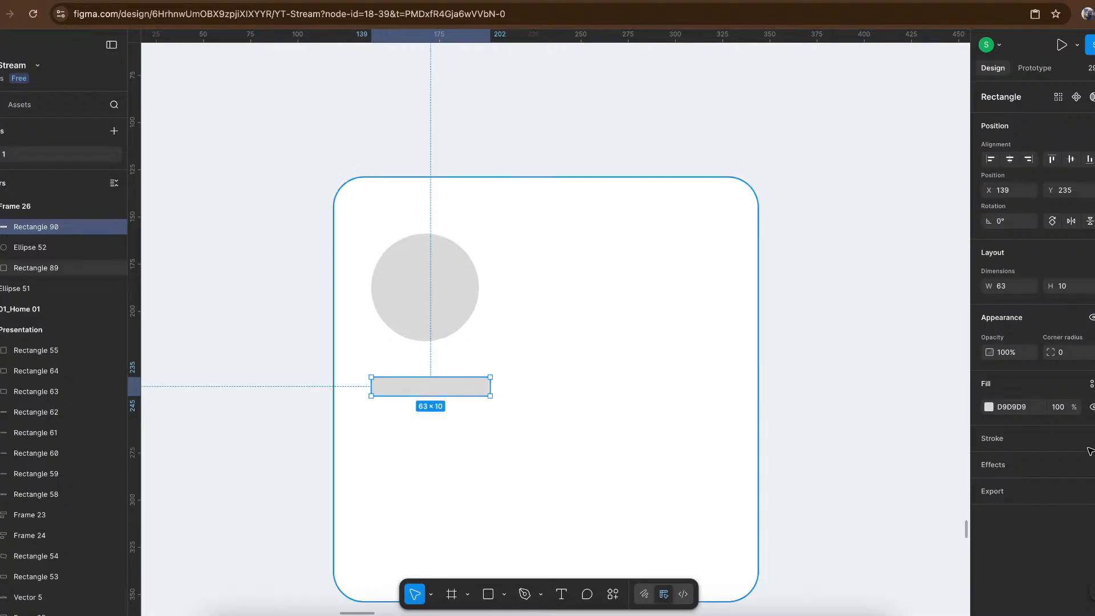
left_click(1076, 359)
type("3")
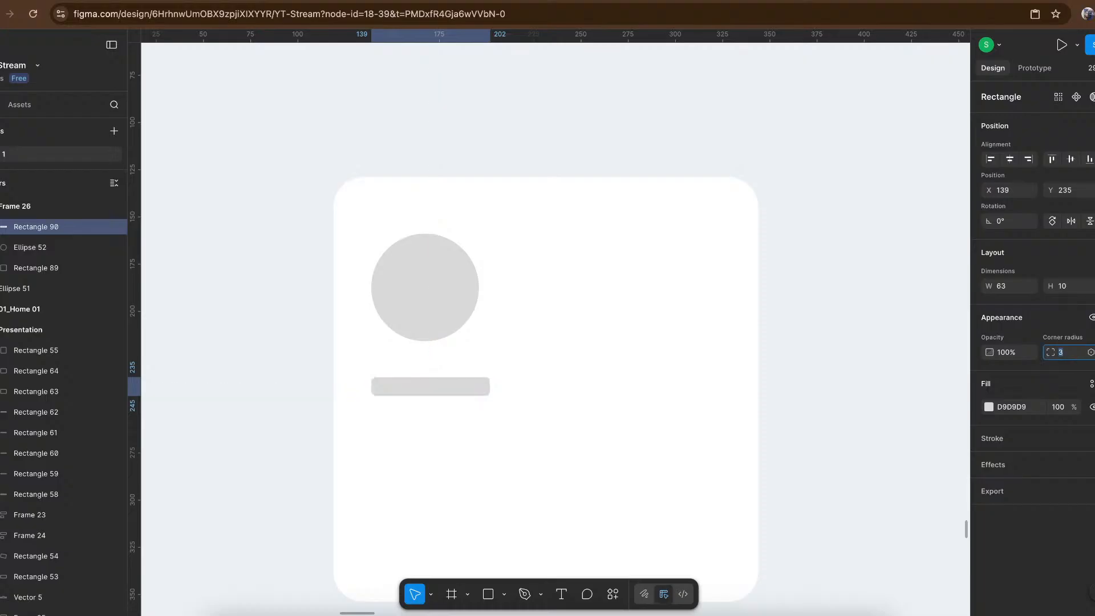
key("Return")
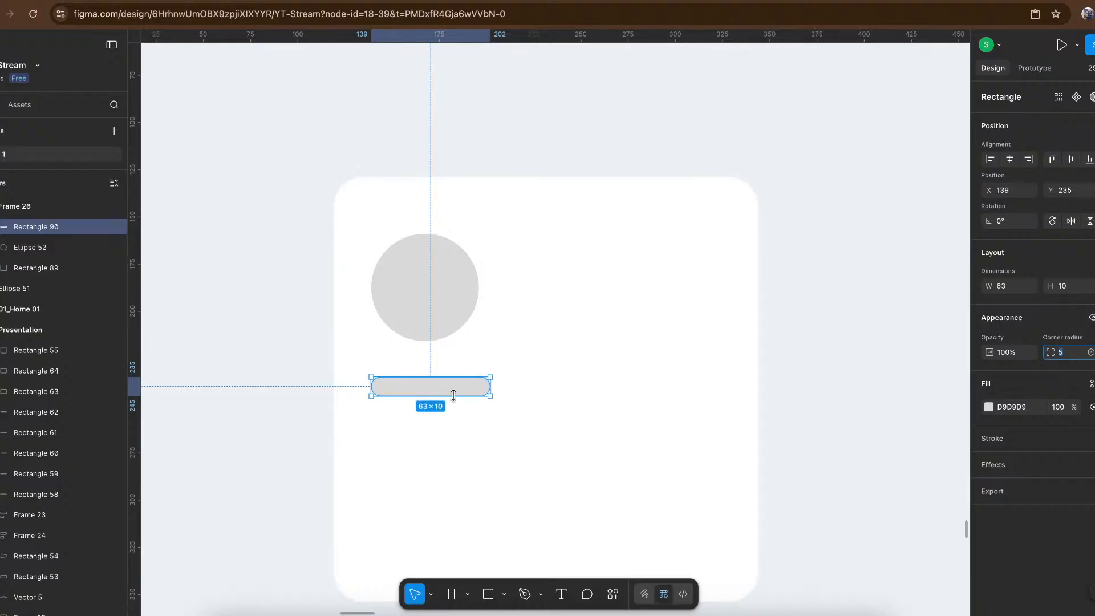
- Duplicate the placeholder bar just below itself and widen the copy to 183 × 10
left_click_drag(454, 409, 454, 427)
key("super+z")
left_click_drag(460, 387, 720, 433)
- Duplicate the 183 × 10 bar twice further down the card, at Y 276 and Y 299
left_click_drag(635, 425, 637, 471)
left_click_drag(635, 465, 635, 465)
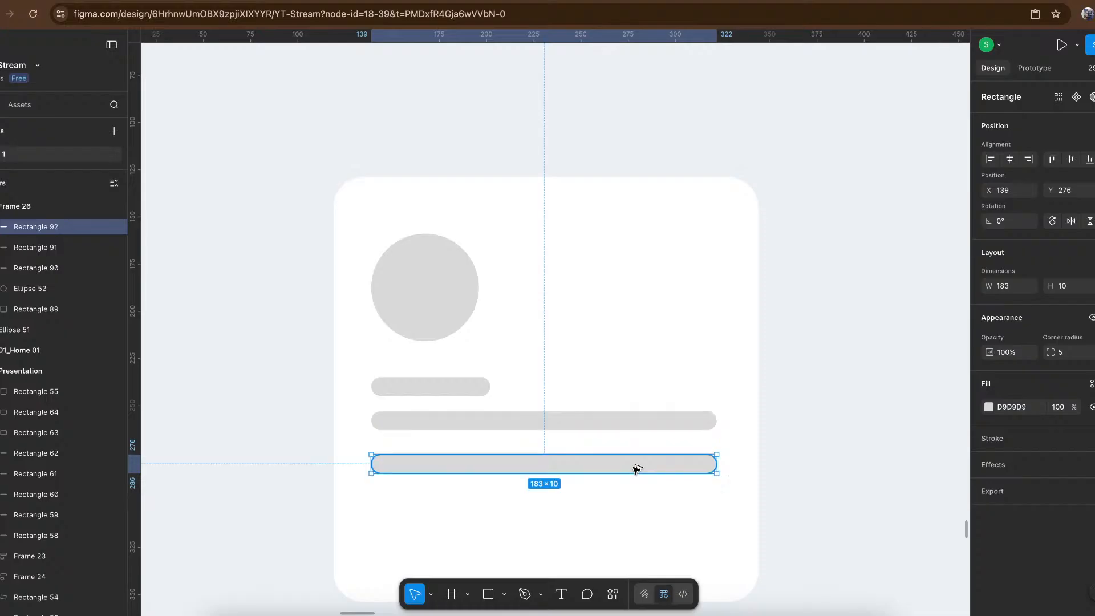
left_click_drag(641, 511, 642, 515)
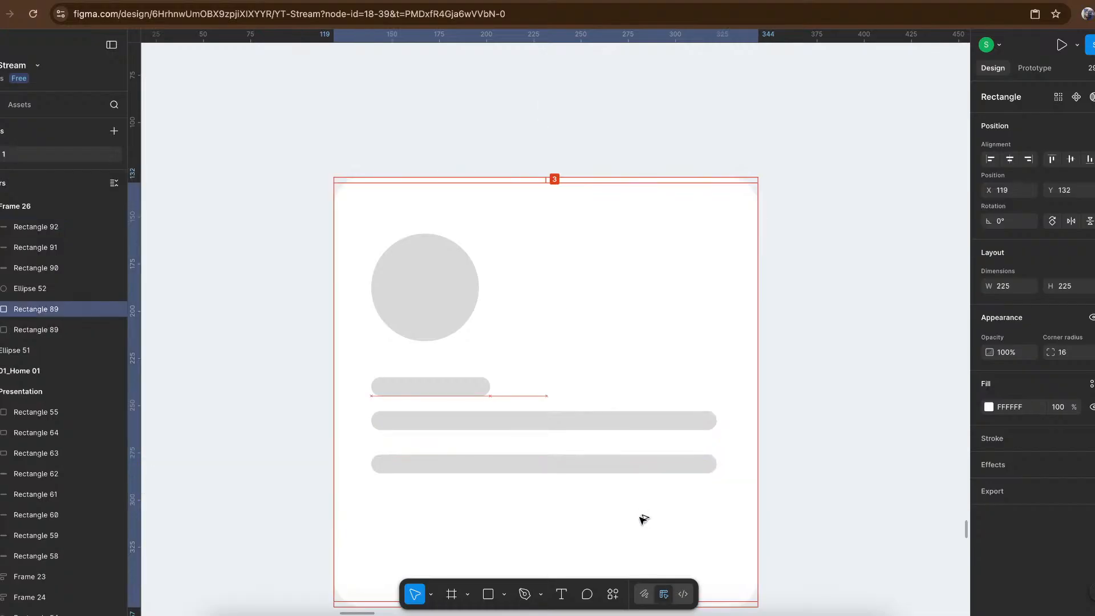
key("ctrl+z")
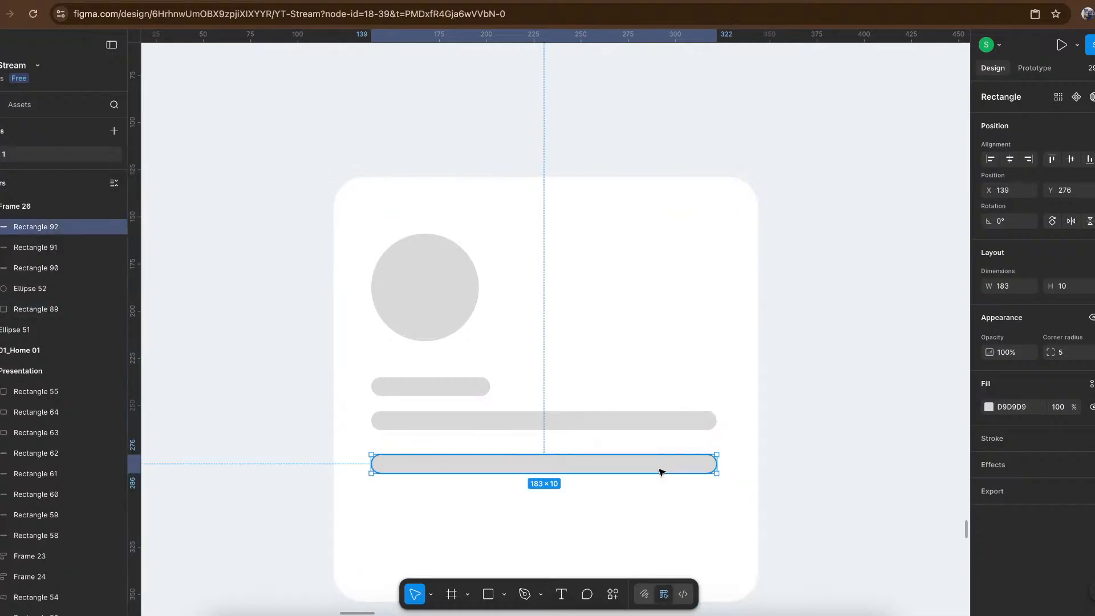
left_click_drag(640, 463, 642, 509)
- Fill the card's circle with the pale lavender E5E9F5 sampled from an icon circle in the reference's features section
scroll(643, 508, "down", 5)
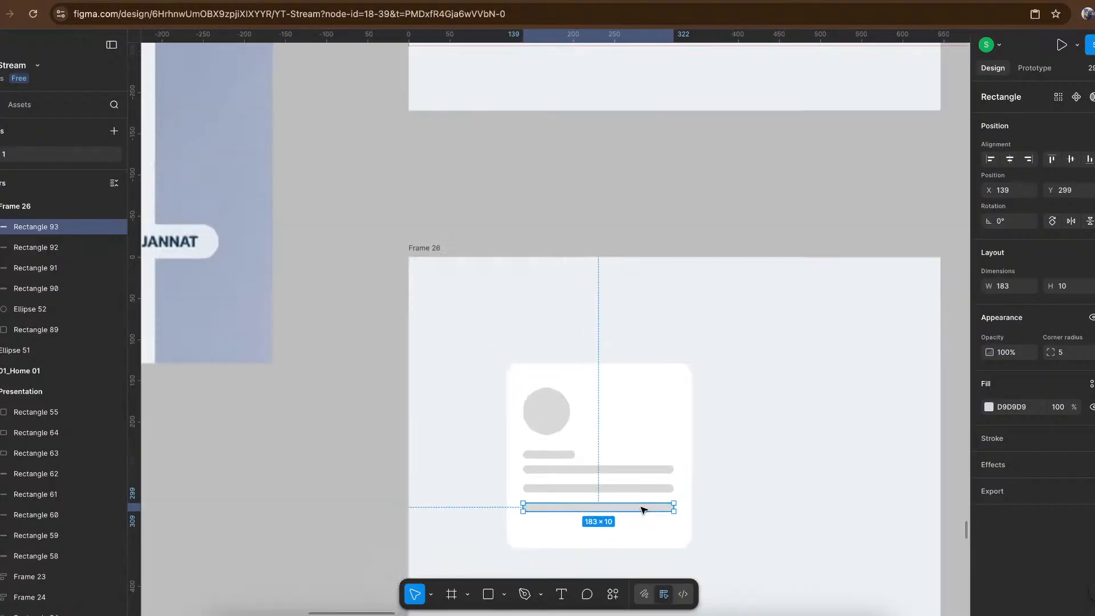
left_click(614, 384)
scroll(614, 384, "down", 5)
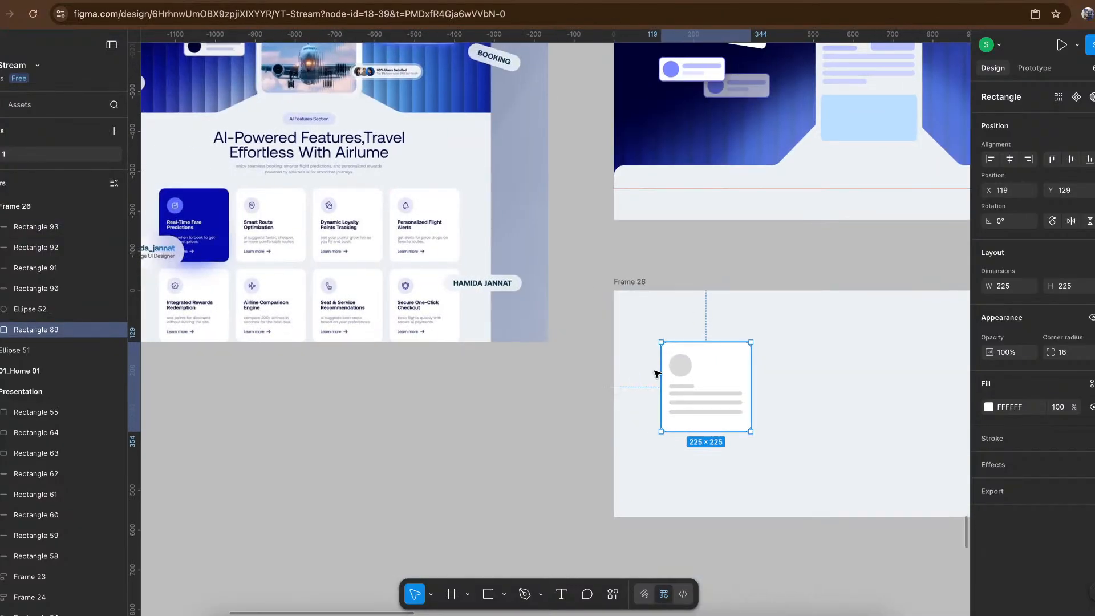
left_click(684, 365)
key("i")
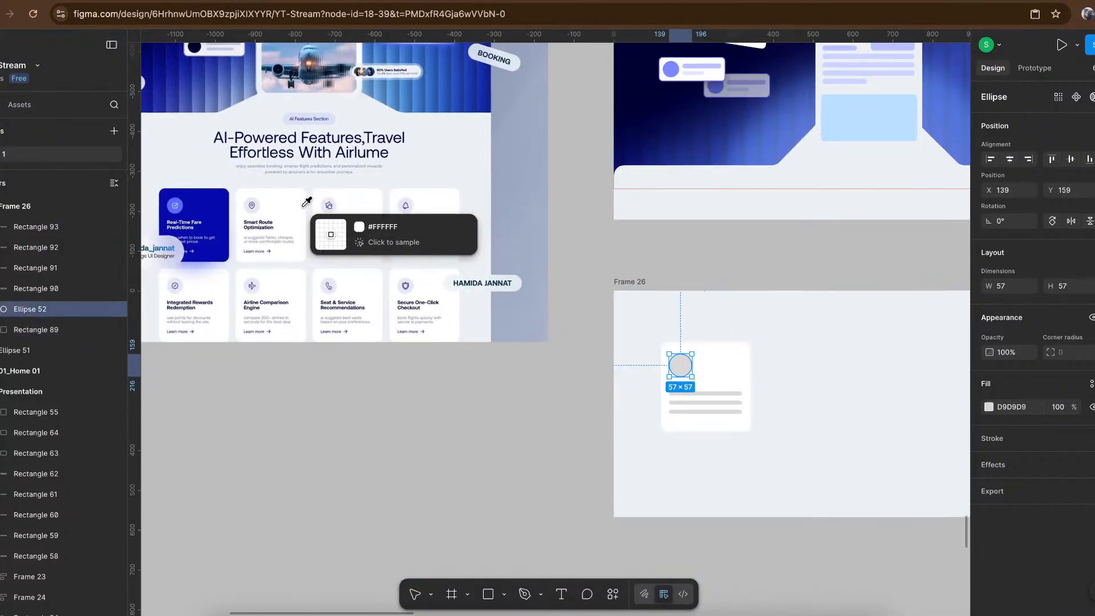
scroll(335, 225, "up", 5)
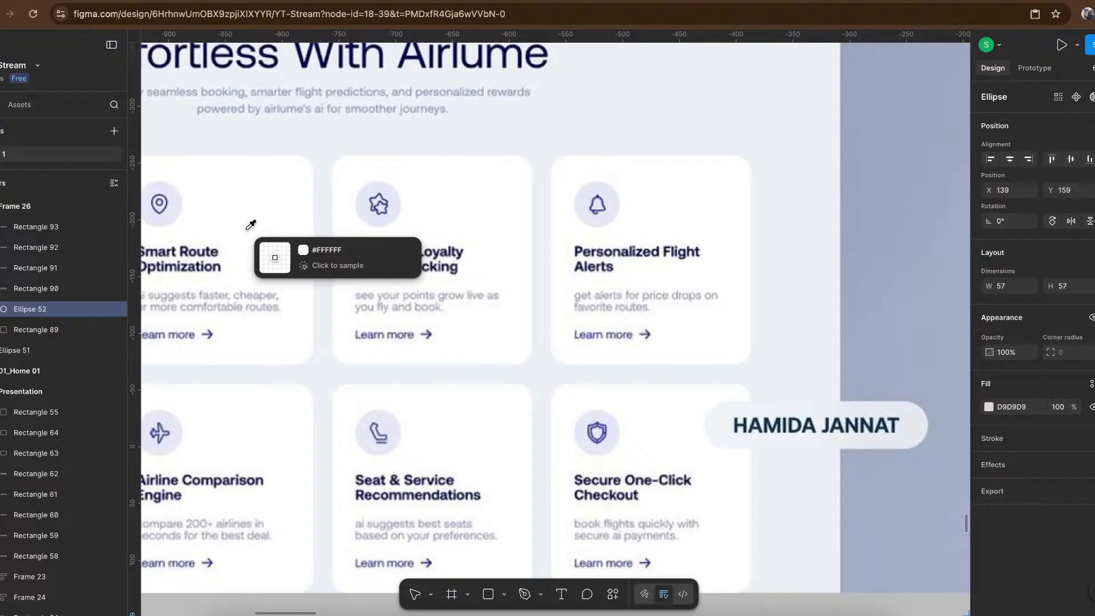
left_click(167, 212)
- Draw a 24 × 24 circle inside the lavender circle as the icon placeholder
scroll(447, 308, "down", 1)
scroll(447, 308, "down", 5)
scroll(447, 308, "right", 4)
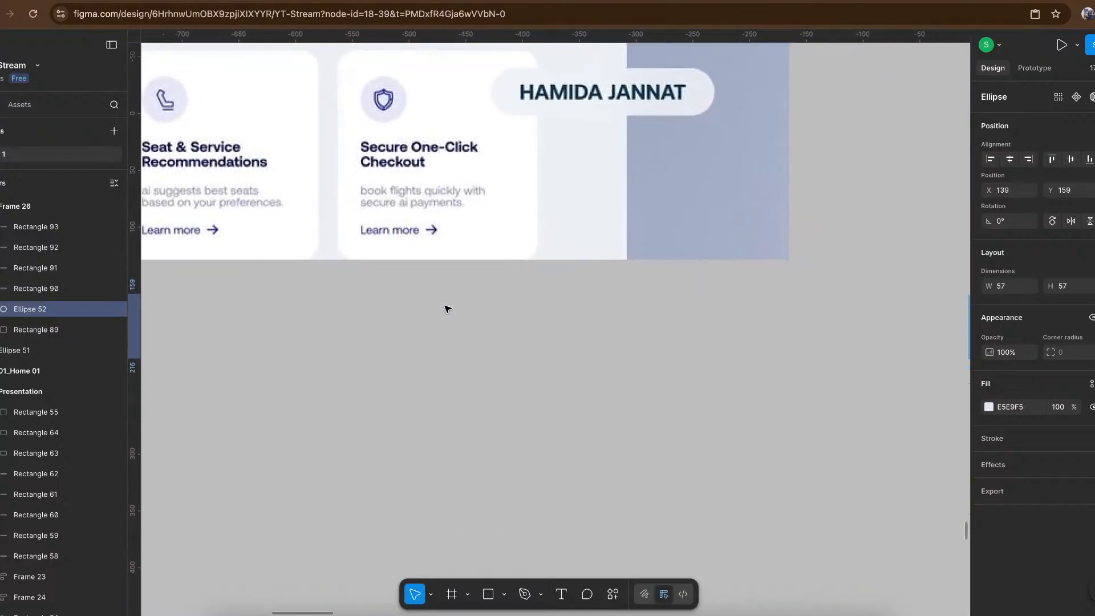
scroll(447, 309, "up", 4)
scroll(447, 309, "down", 6)
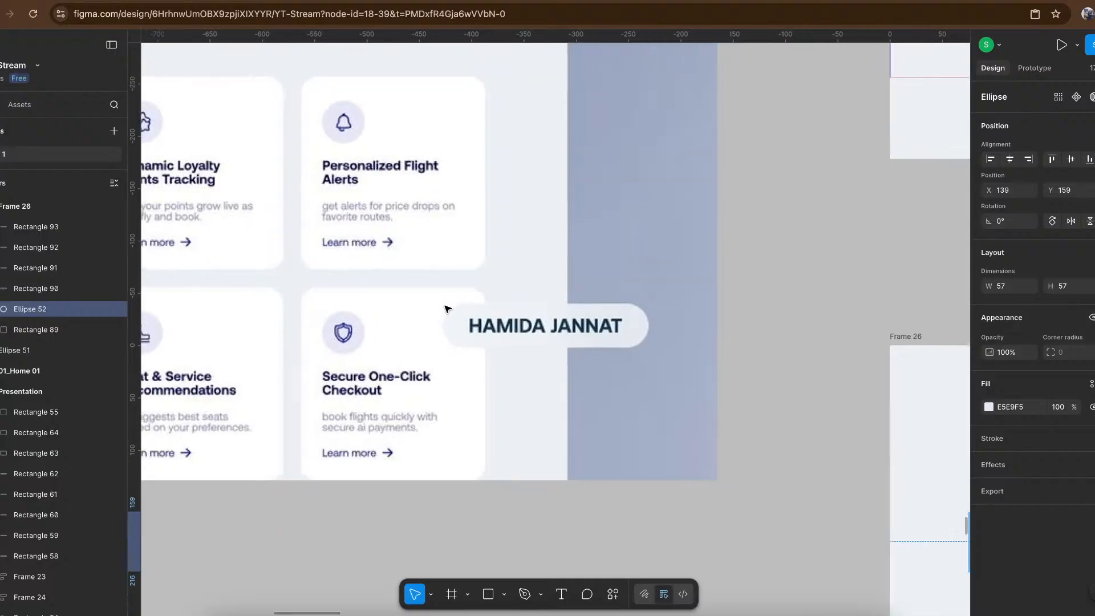
scroll(586, 356, "right", 2)
scroll(629, 383, "up", 10)
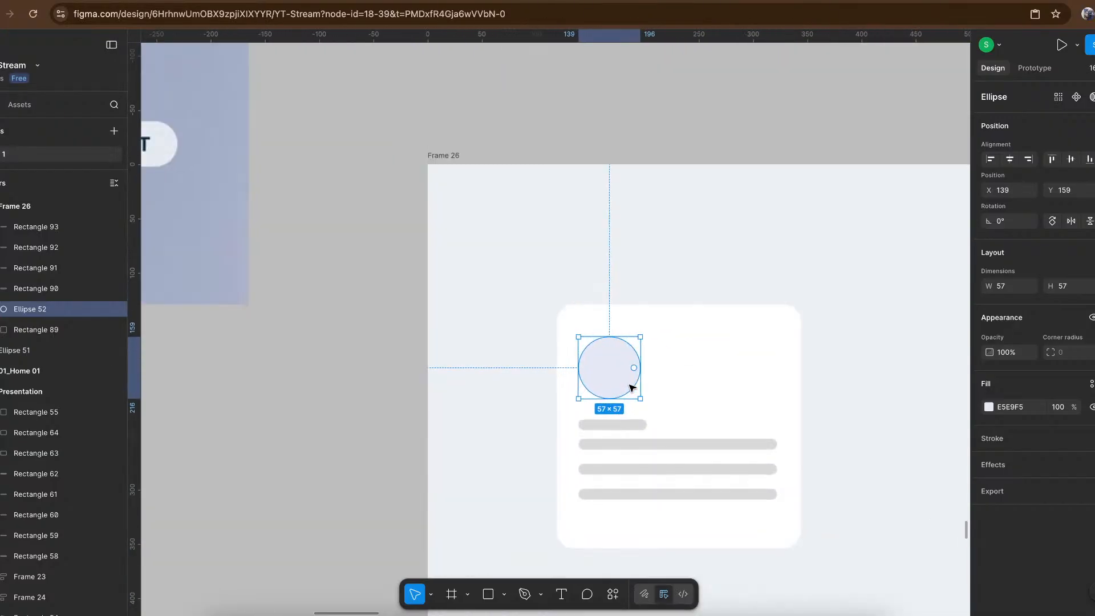
key("o")
mouse_move(583, 345)
left_mouse_down()
mouse_move(612, 389)
mouse_move(630, 390)
mouse_move(590, 359)
left_mouse_up()
- Fill the small inner circle with the dark blue 434580 sampled from the reference's Secure One-Click Checkout shield icon
scroll(589, 358, "down", 5)
key("i")
scroll(599, 368, "left", 6)
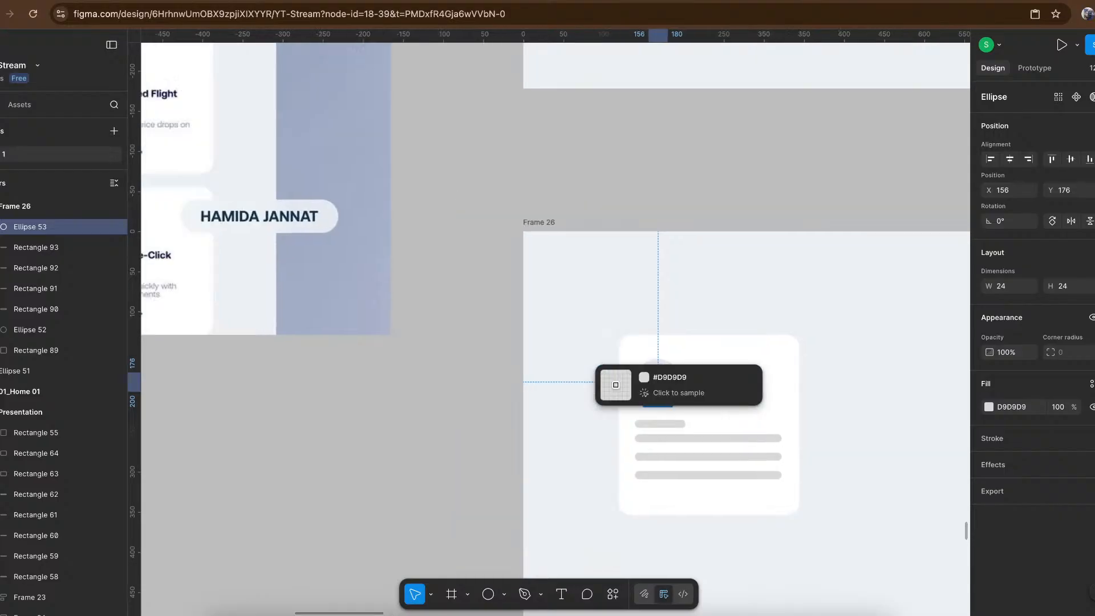
scroll(371, 224, "up", 5)
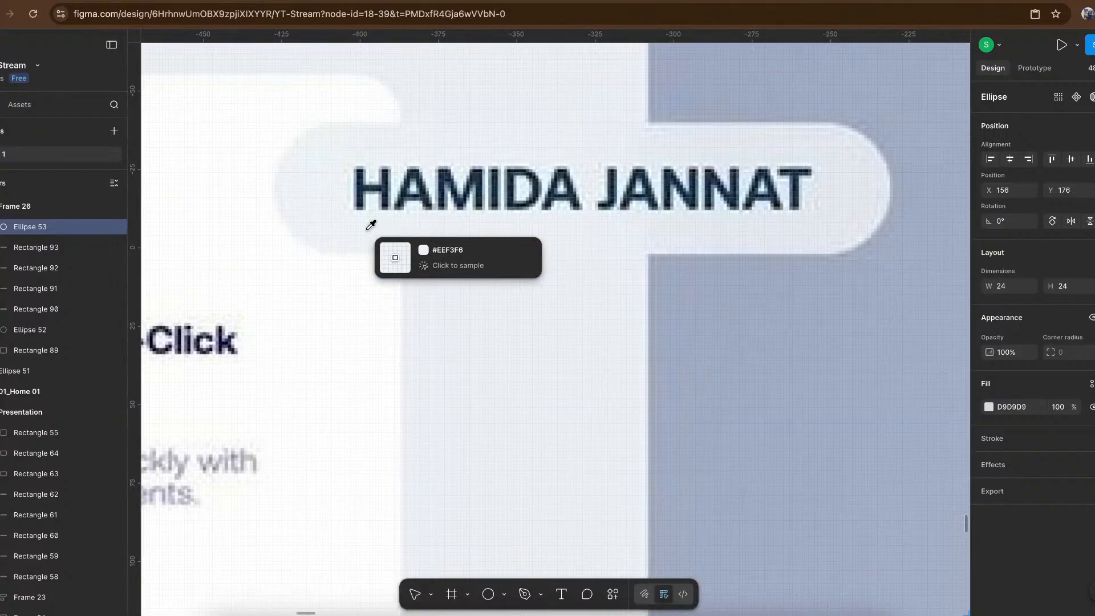
scroll(285, 293, "up", 5)
scroll(286, 295, "left", 1)
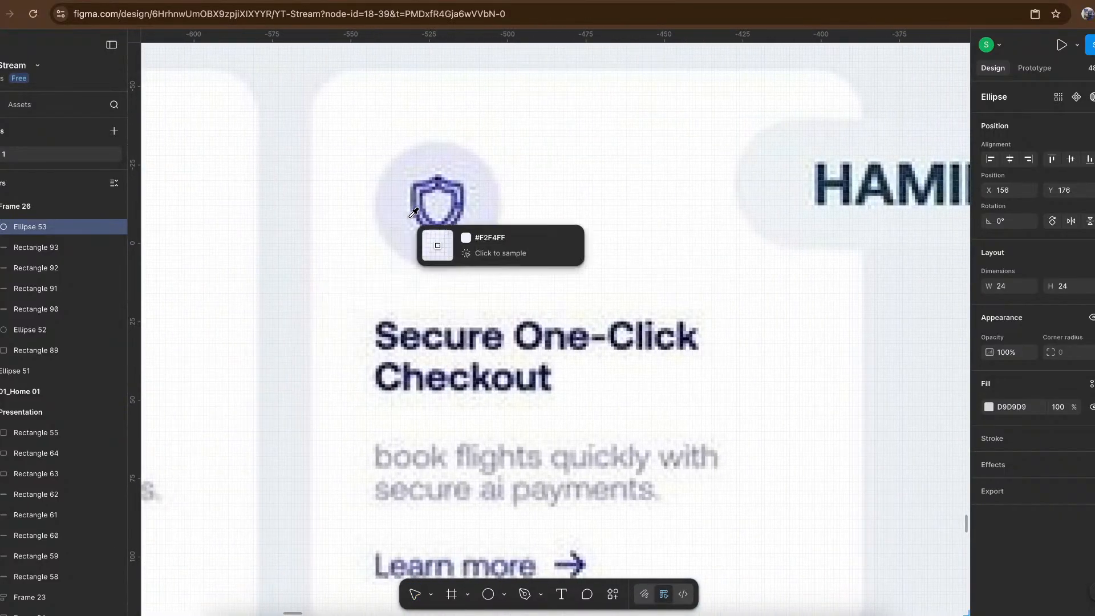
left_click(450, 186)
- Wrap the card's four placeholder bars in a vertical auto layout frame
scroll(450, 186, "down", 10)
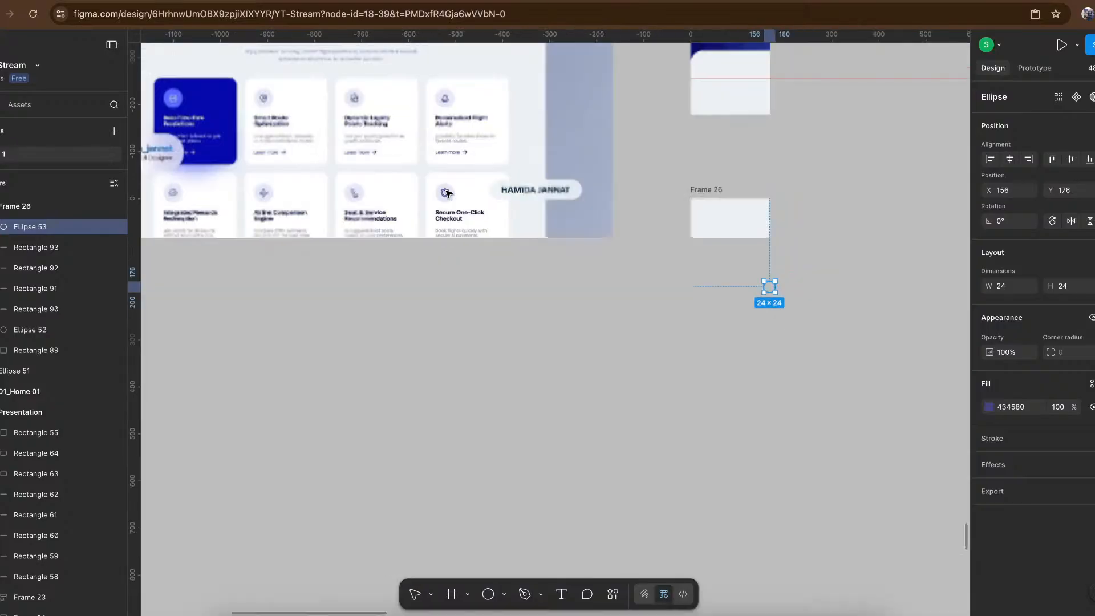
scroll(534, 238, "up", 10)
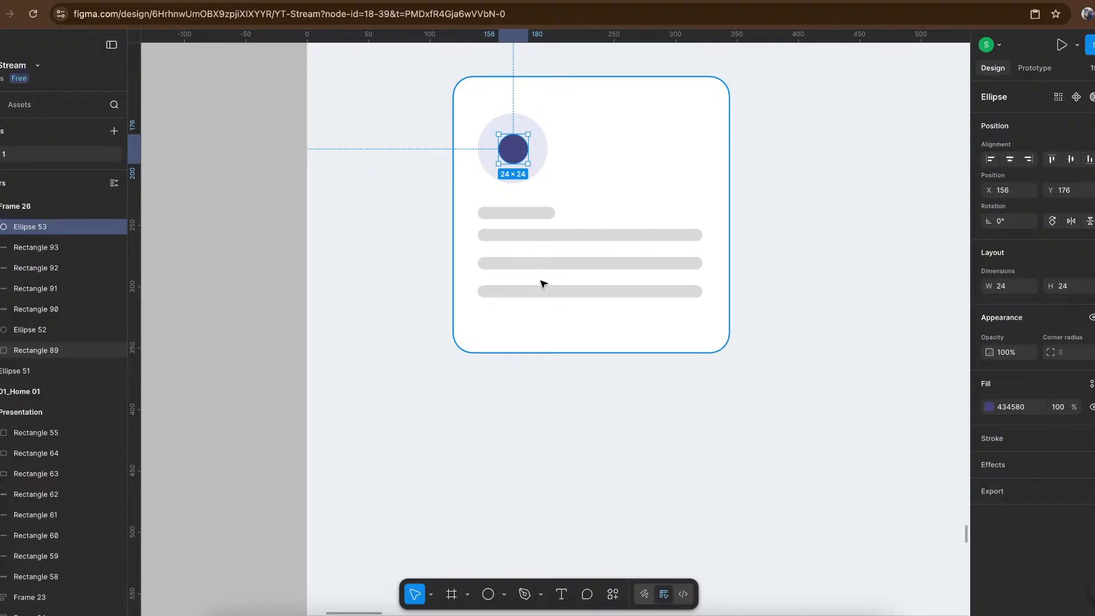
left_click(543, 290)
left_click(576, 264, "shift")
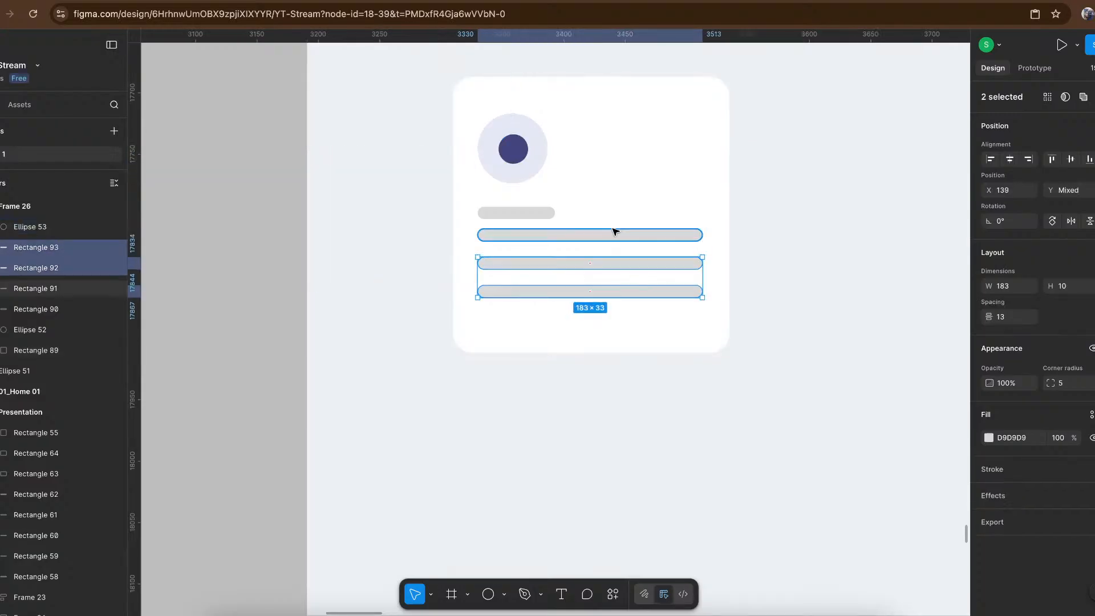
left_click(615, 234, "shift")
left_click(514, 214, "shift")
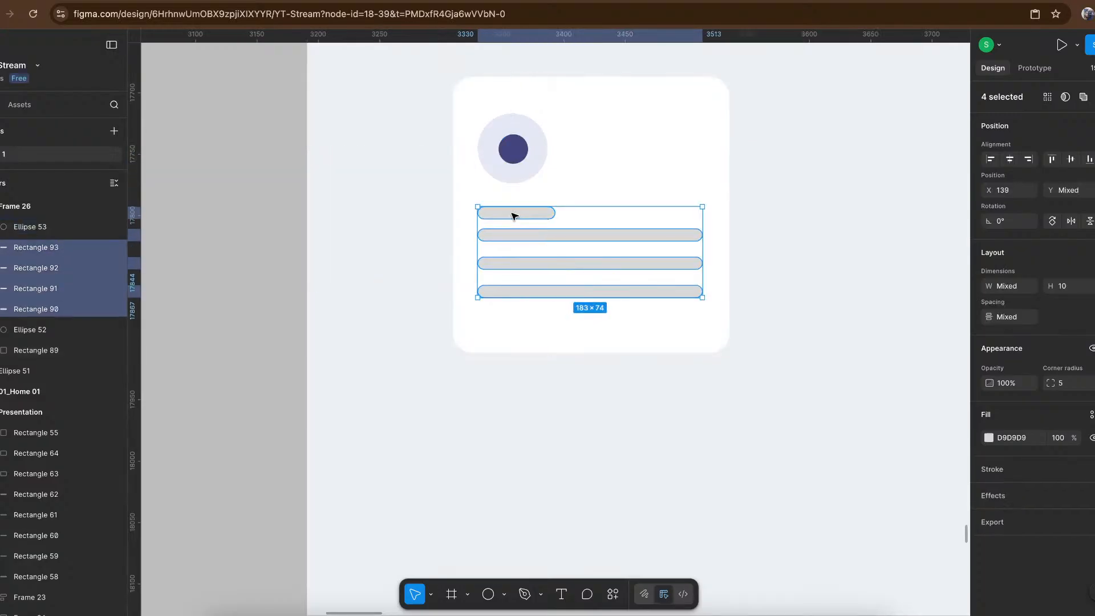
key("shift+a")
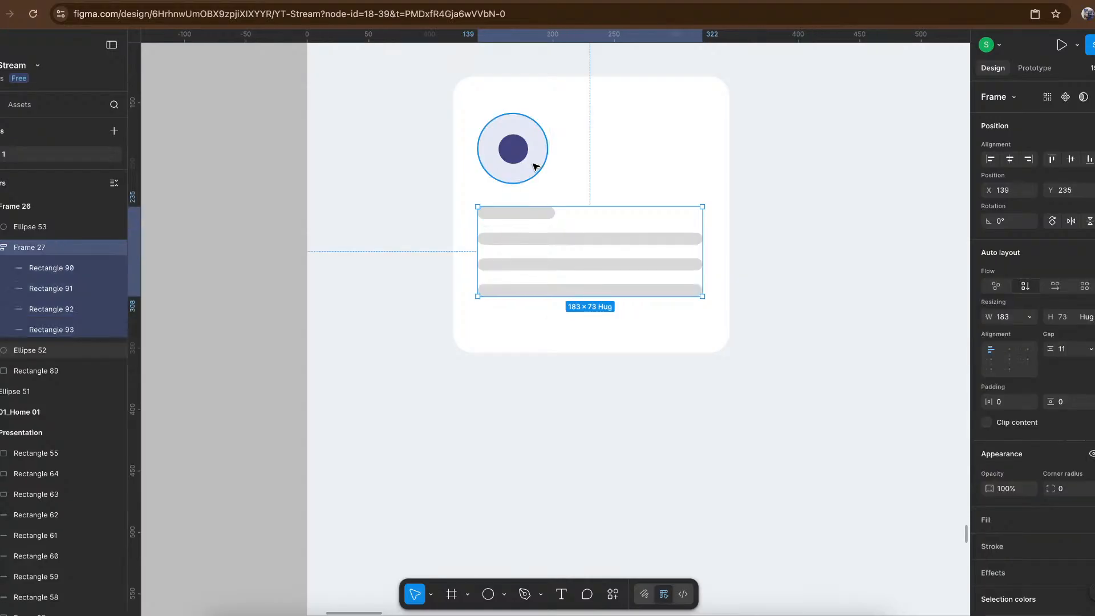
- Wrap the two icon circles in an auto layout frame and select it together with the bars' frame
left_click(520, 158)
left_click(521, 158, "shift")
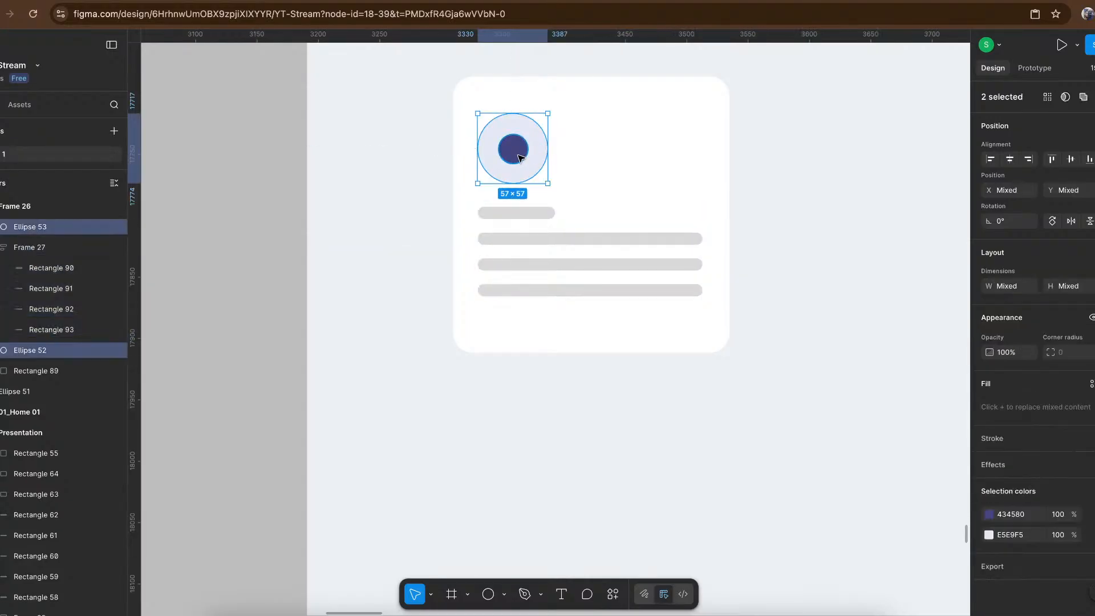
key("shift+a")
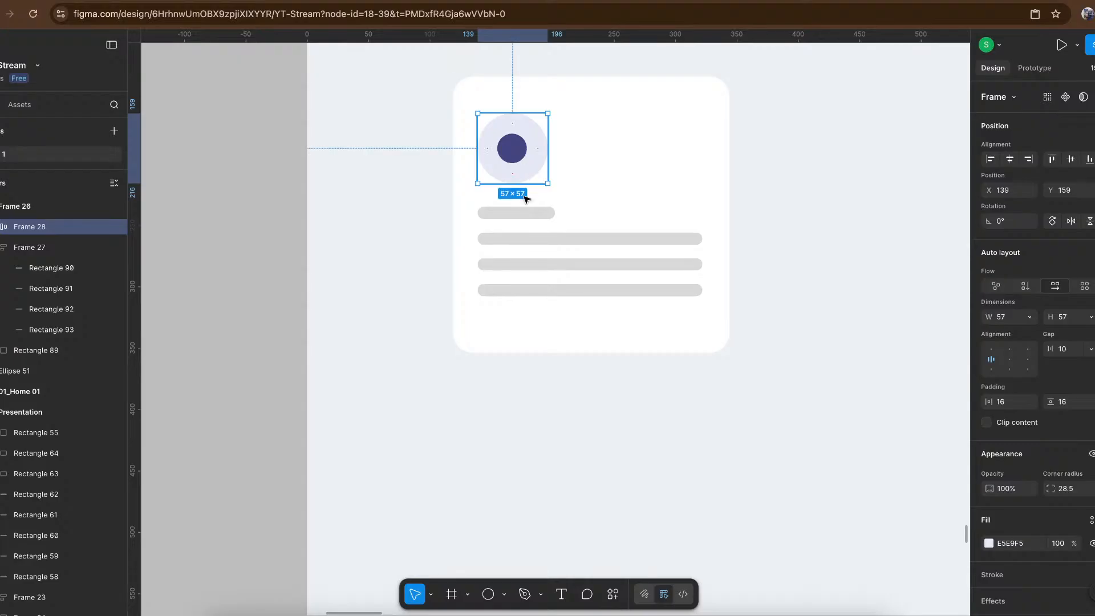
left_click(525, 217, "shift")
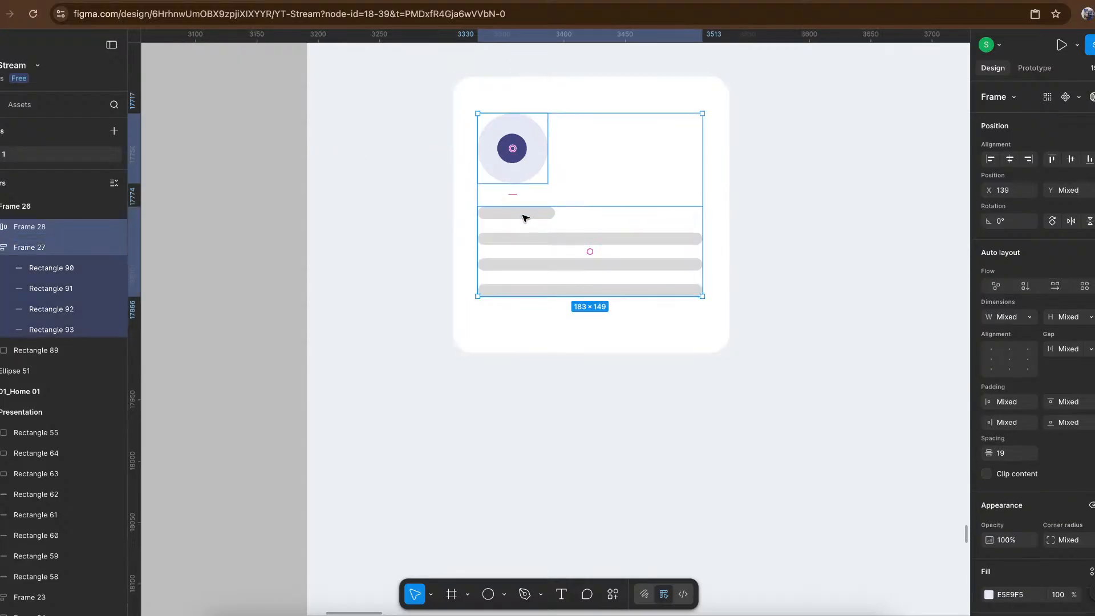
- Wrap the icon and bars in a vertical auto layout, wrap that with the white card background, and centre the card's contents
key("shift+a")
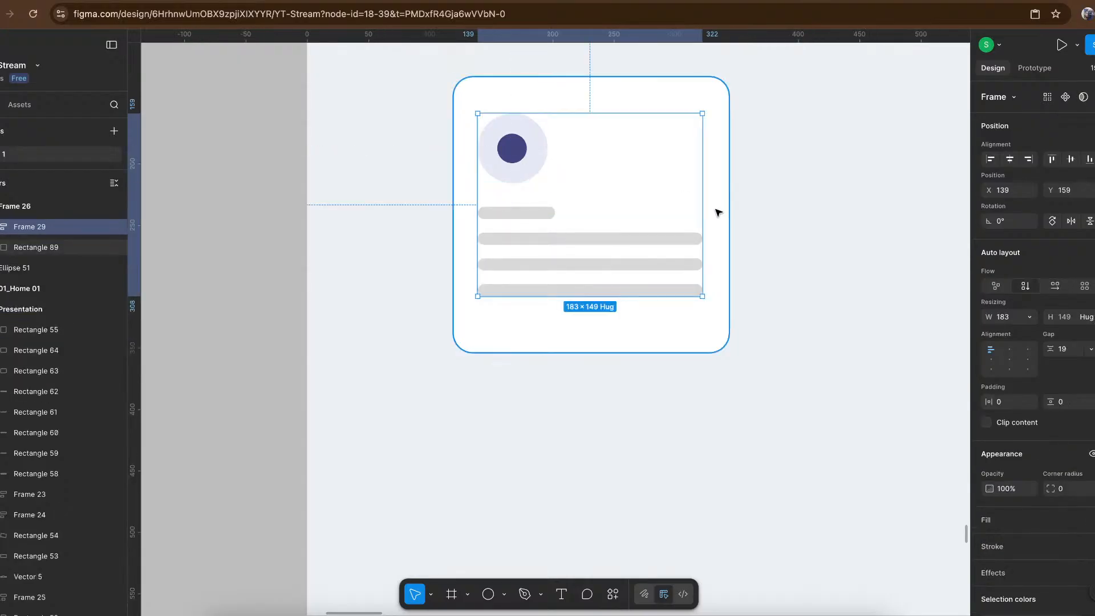
left_click(717, 212, "shift")
key("shift+a")
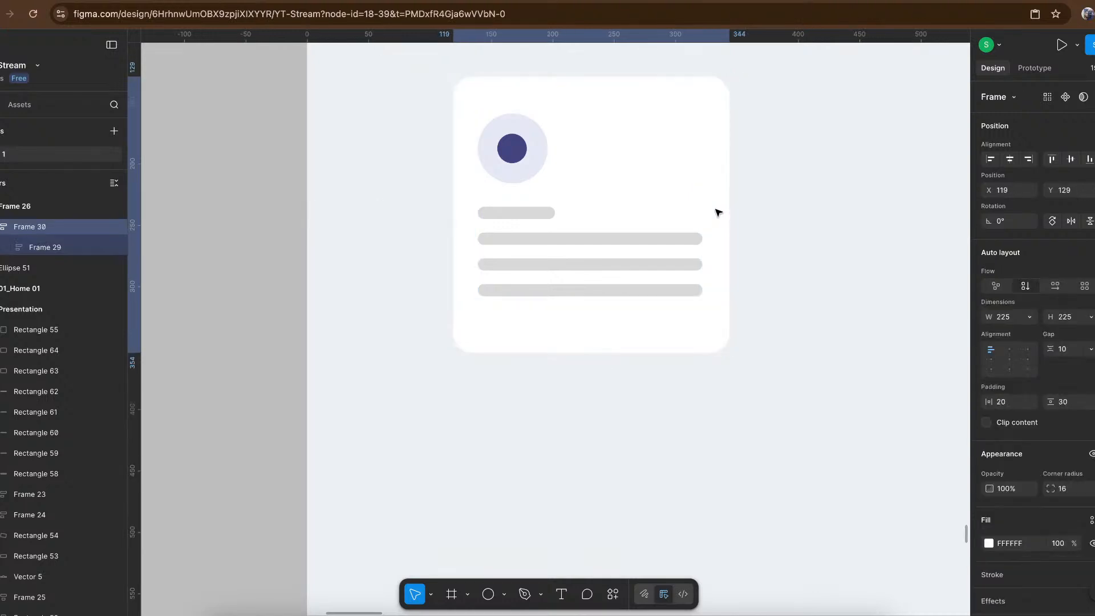
left_click(1009, 358)
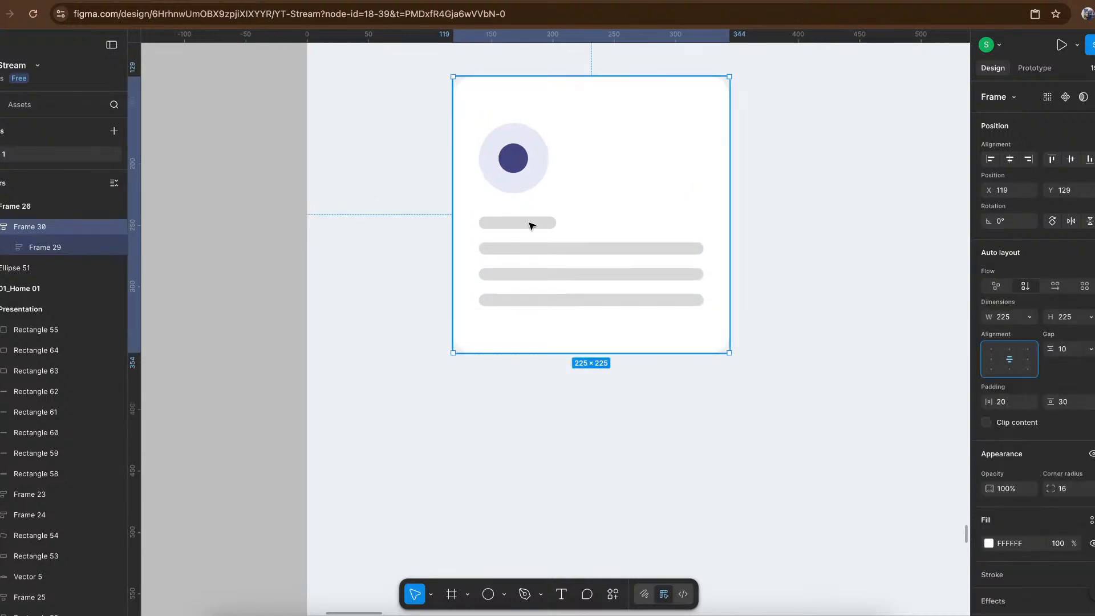
- Duplicate the feature card three times to make a row of four cards with 36 px gaps
scroll(529, 225, "down", 5)
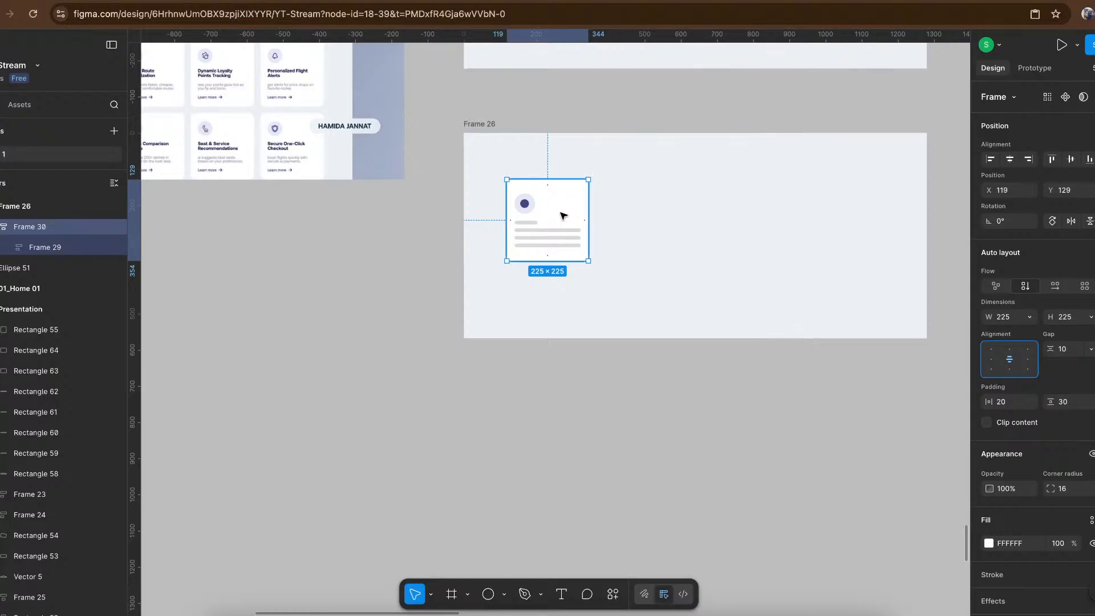
key("ctrl+d")
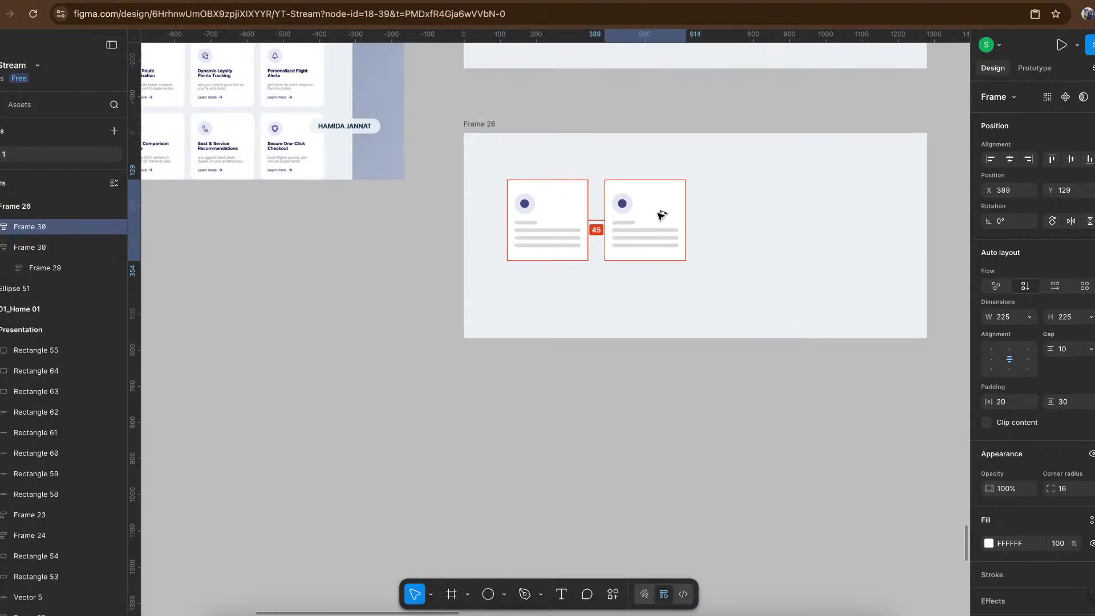
left_click_drag(657, 216, 657, 217)
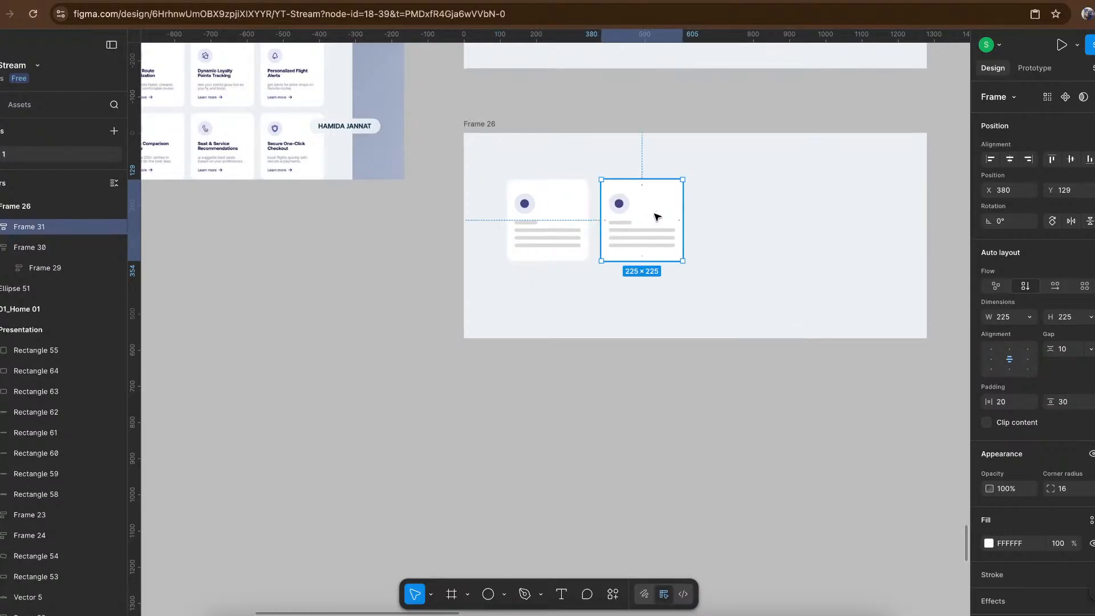
key("ctrl+d")
key("ctrl+d")
scroll(655, 215, "right", 3)
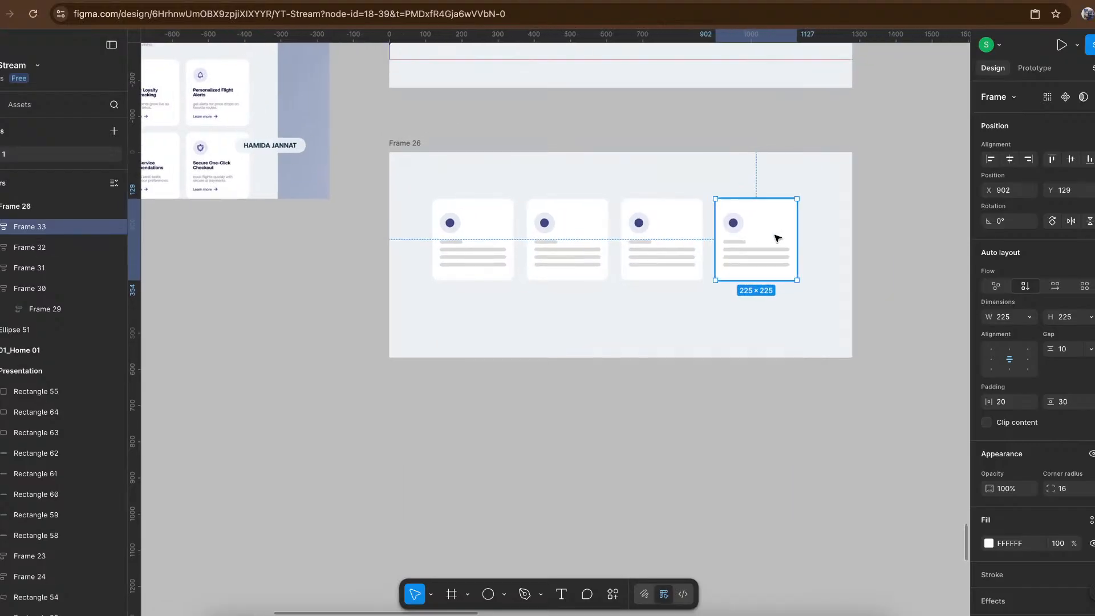
- Wrap the four cards in a horizontal auto layout and centre the row horizontally in its parent frame
left_click(876, 223)
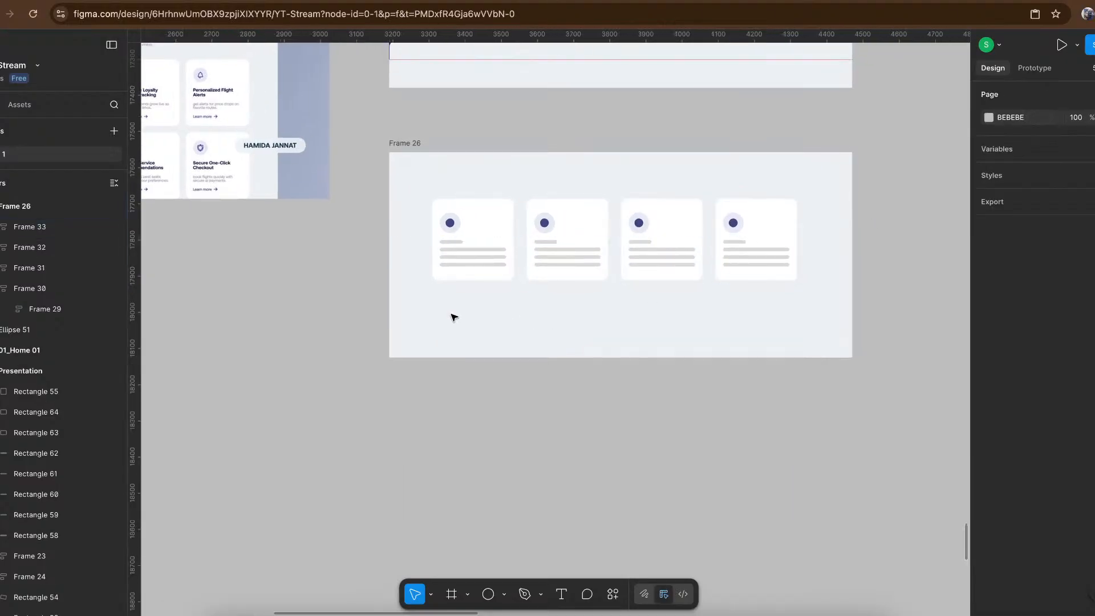
left_click_drag(453, 317, 452, 315)
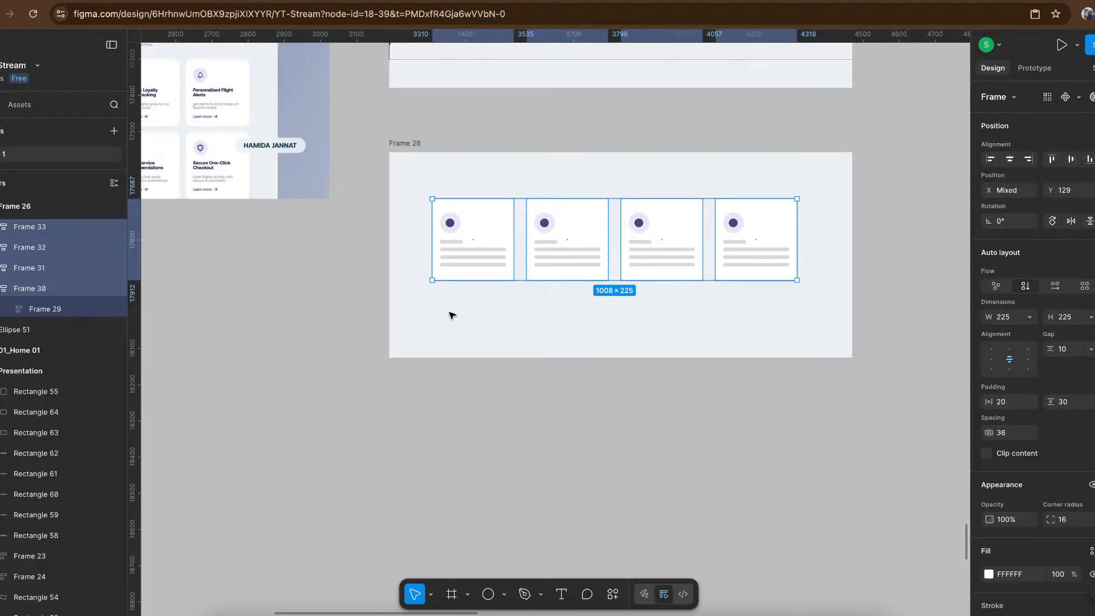
key("shift+a")
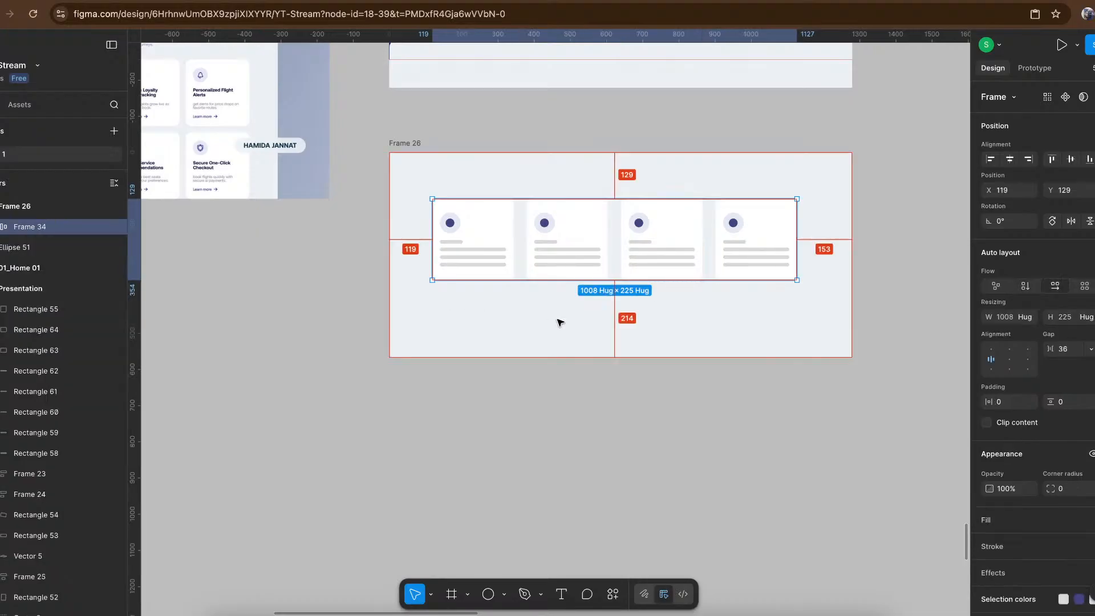
key("alt+h")
left_click(663, 431)
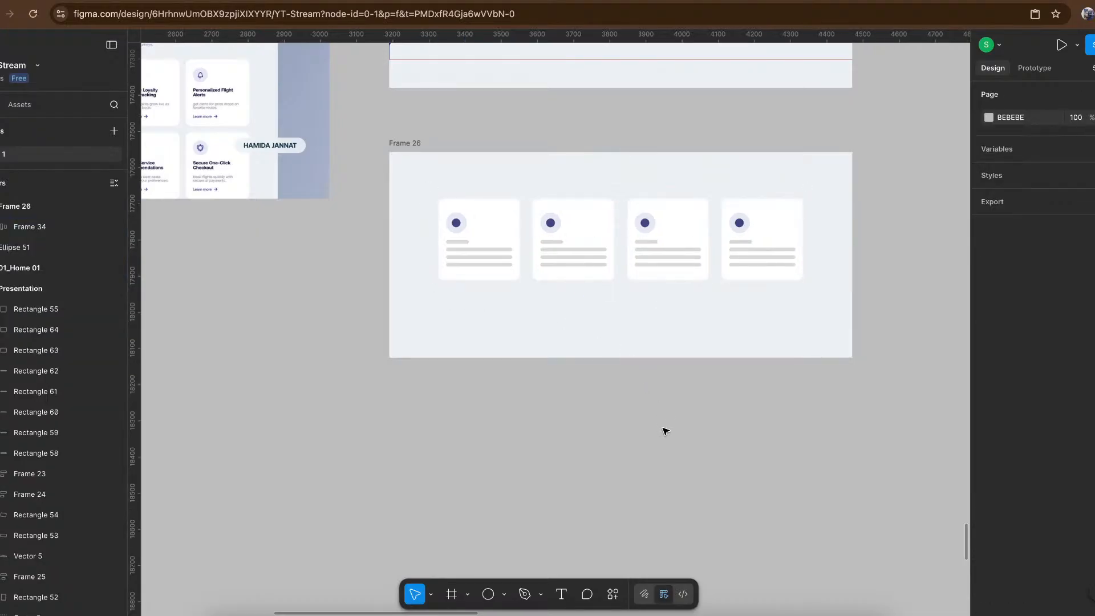
- Place a copy of the first feature card on the empty canvas to the right of Frame 26
scroll(628, 399, "up", 2)
scroll(627, 399, "right", 1)
left_click(442, 302)
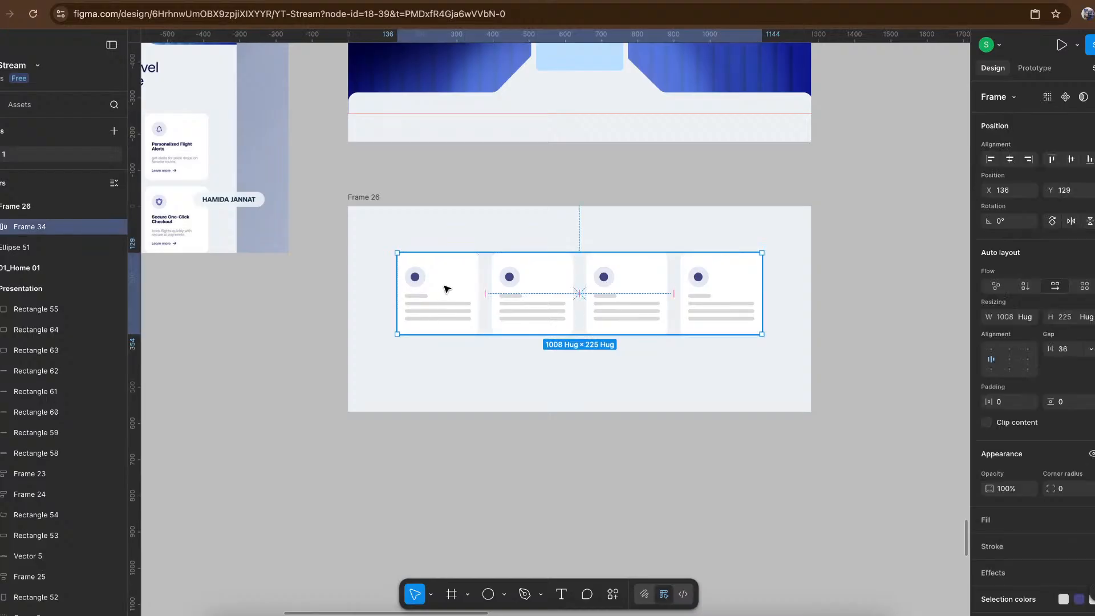
double_click(446, 289)
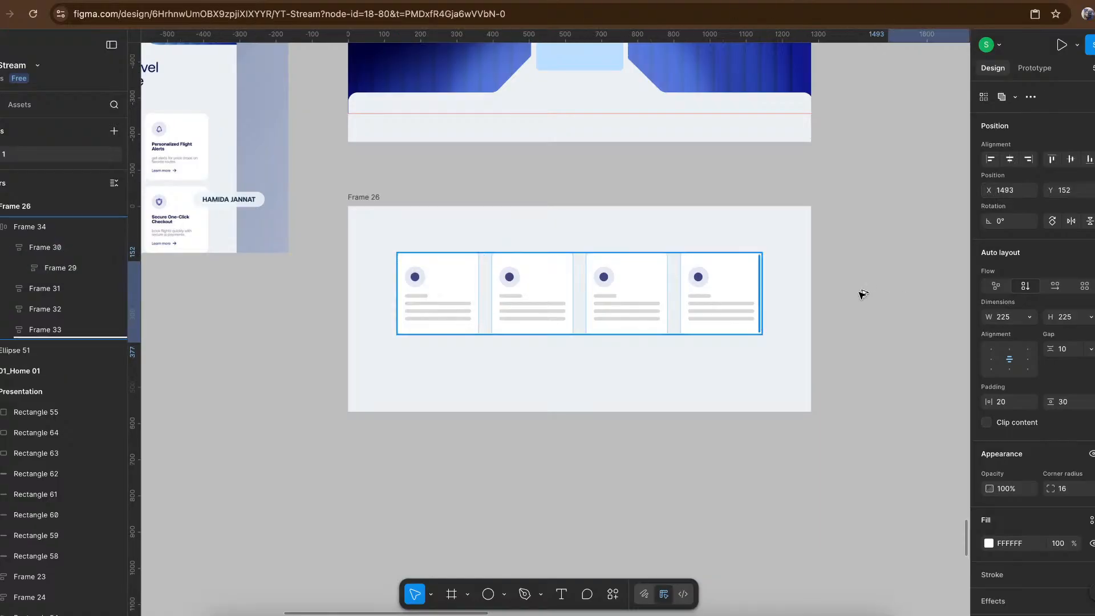
left_click_drag(862, 293, 898, 289)
scroll(897, 289, "right", 2)
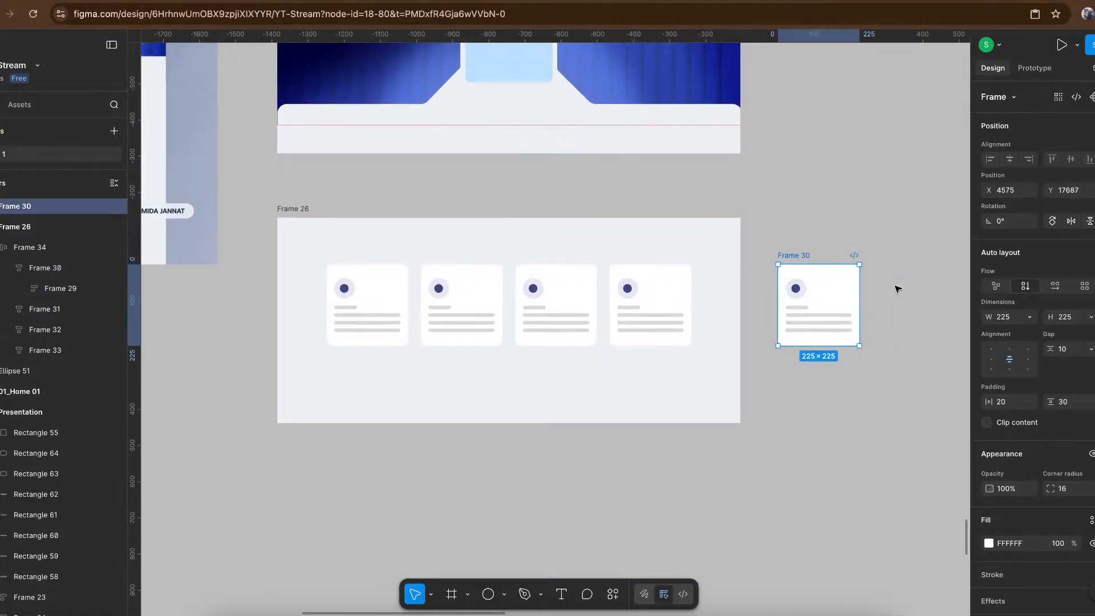
- Turn the copied card into a component and add a second variant to it
scroll(897, 289, "right", 3)
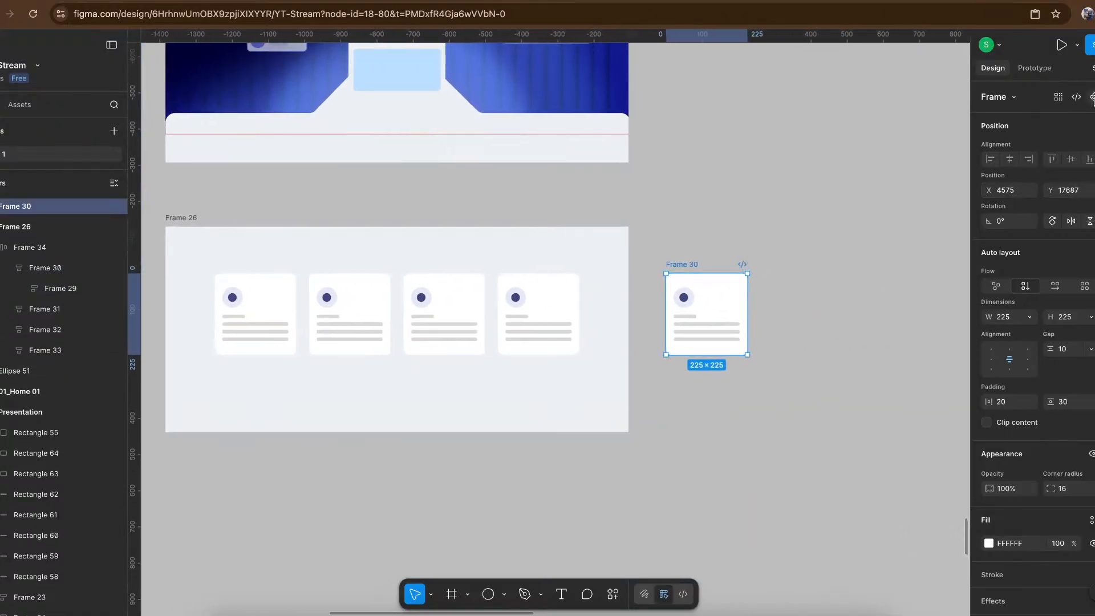
key("ctrl+alt+k")
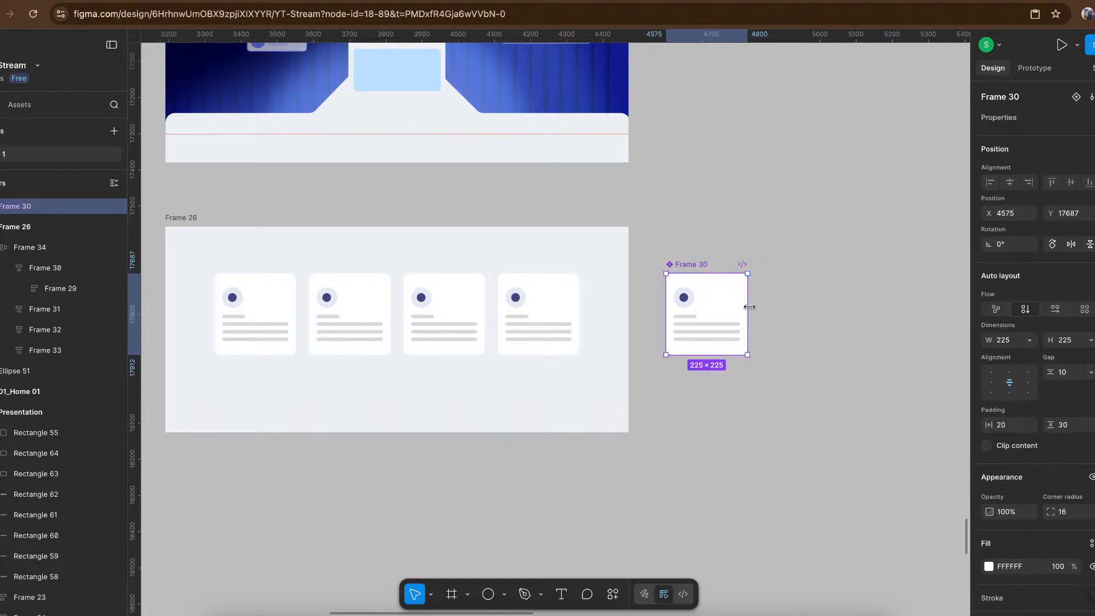
left_click(1075, 97)
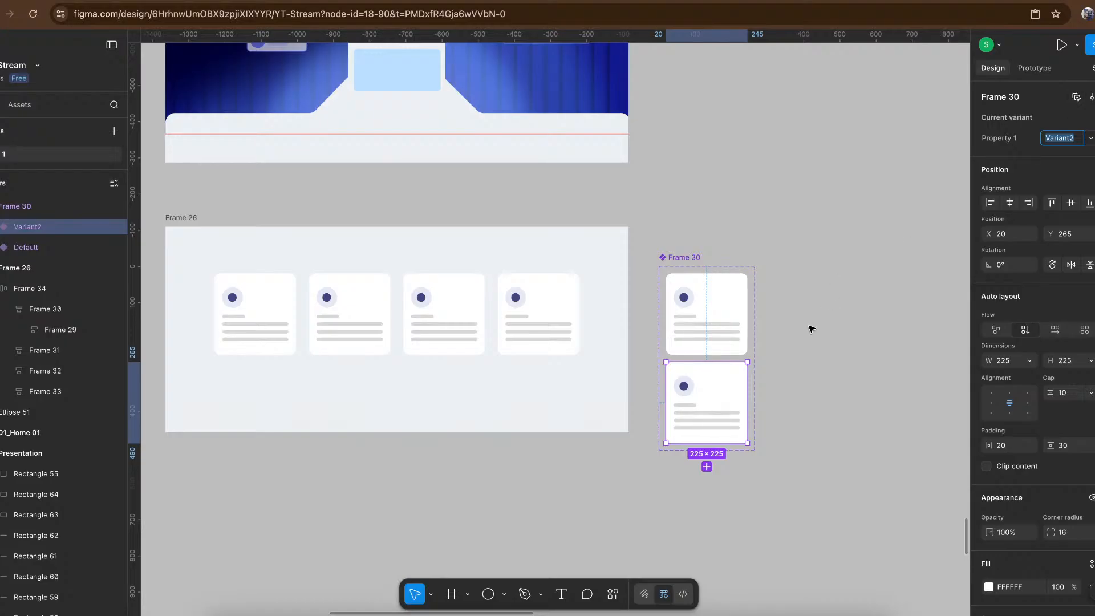
- Set the top padding of the card component's Variant2 to 24
key("shift+2")
scroll(674, 304, "up", 3)
scroll(674, 304, "right", 1)
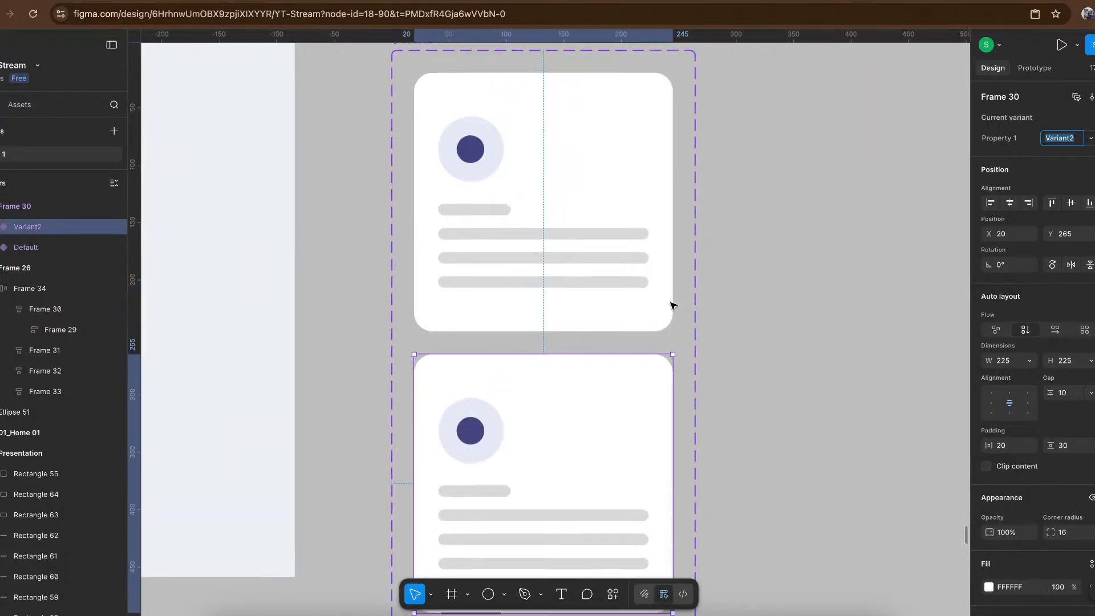
left_click(556, 178)
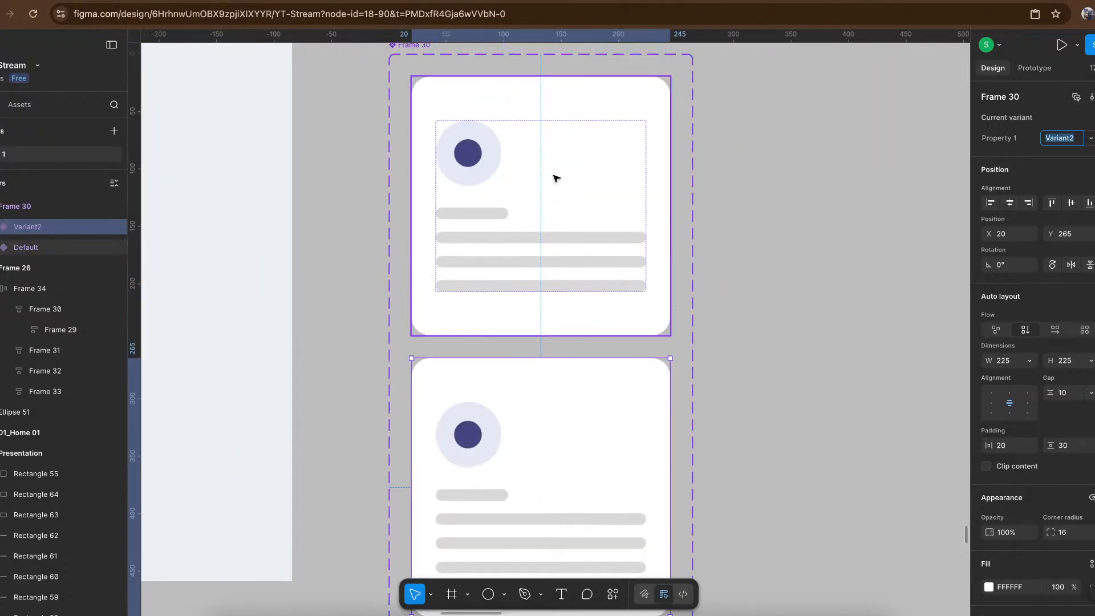
scroll(558, 179, "down", 2)
scroll(558, 178, "left", 1)
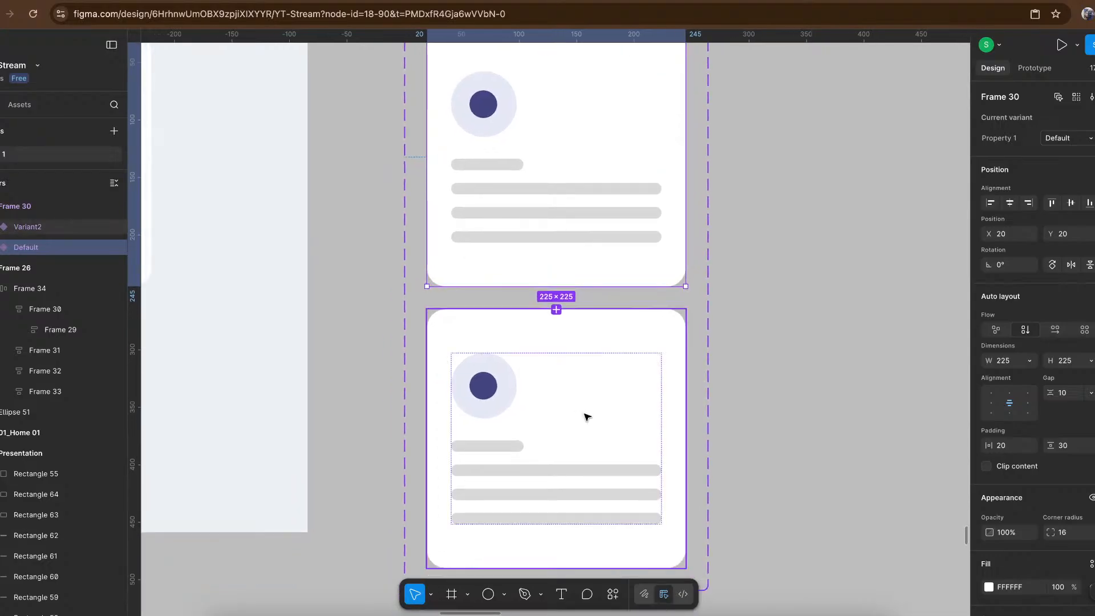
left_click(586, 417)
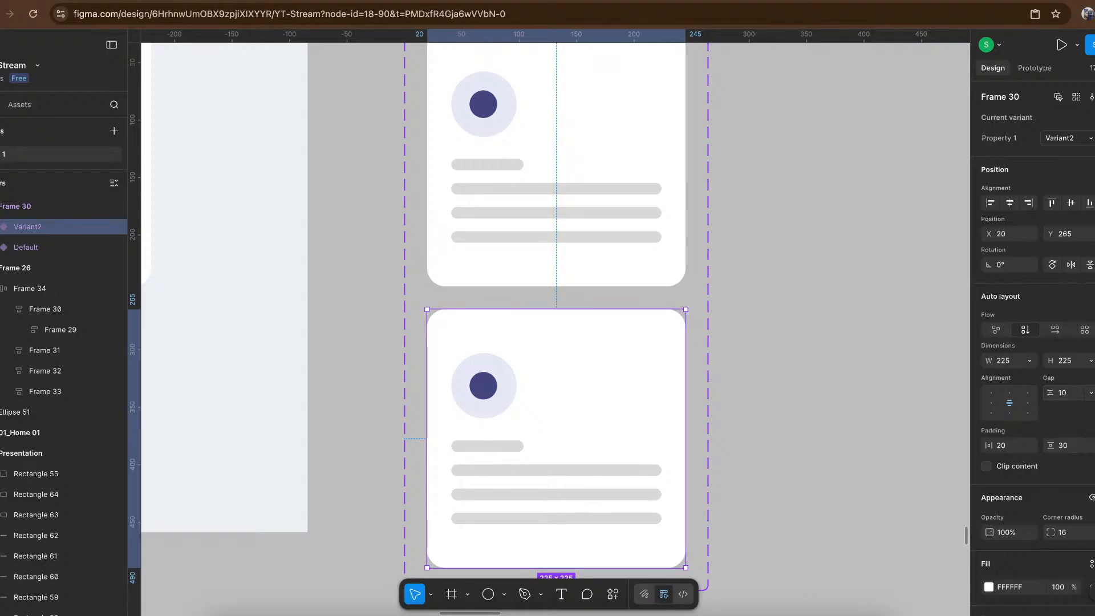
left_click(1091, 446)
left_click(1065, 448)
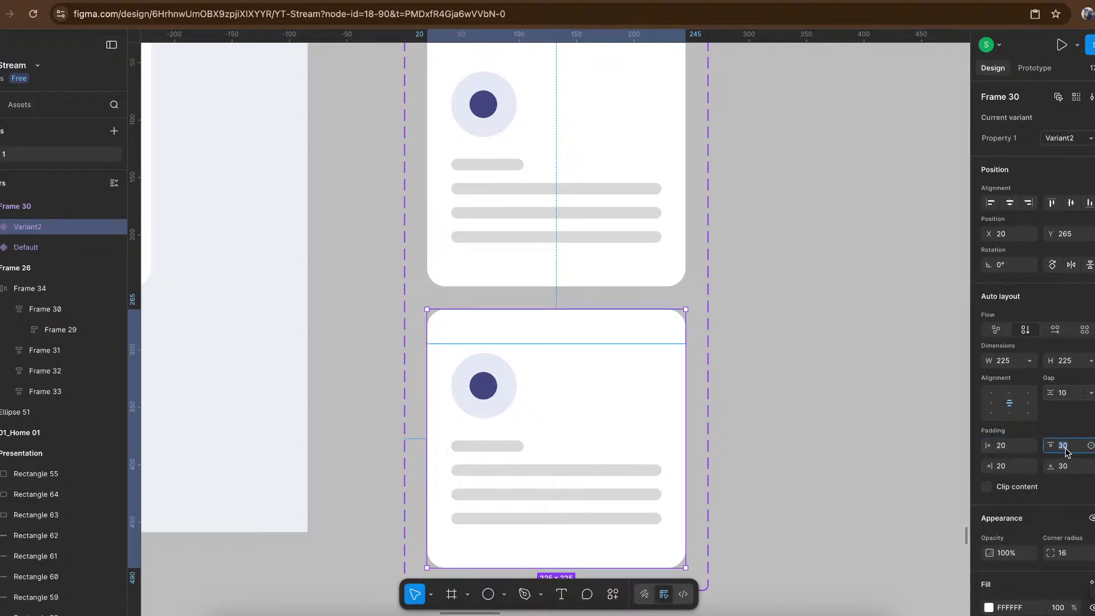
key("Down")
key("Down")
key("Down")
key("Down")
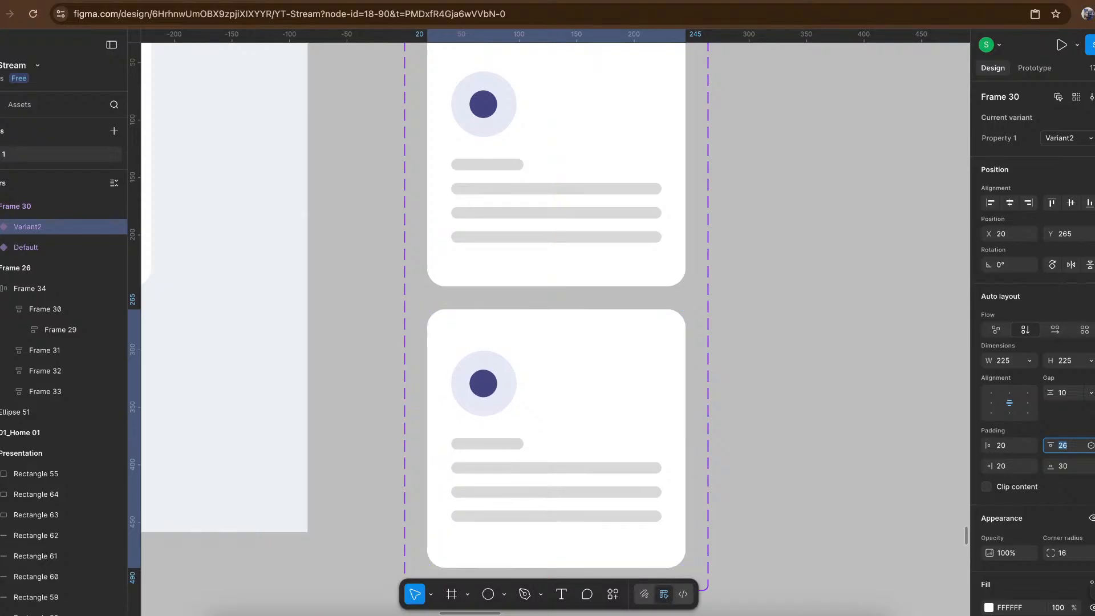
key("Down")
key("Down")
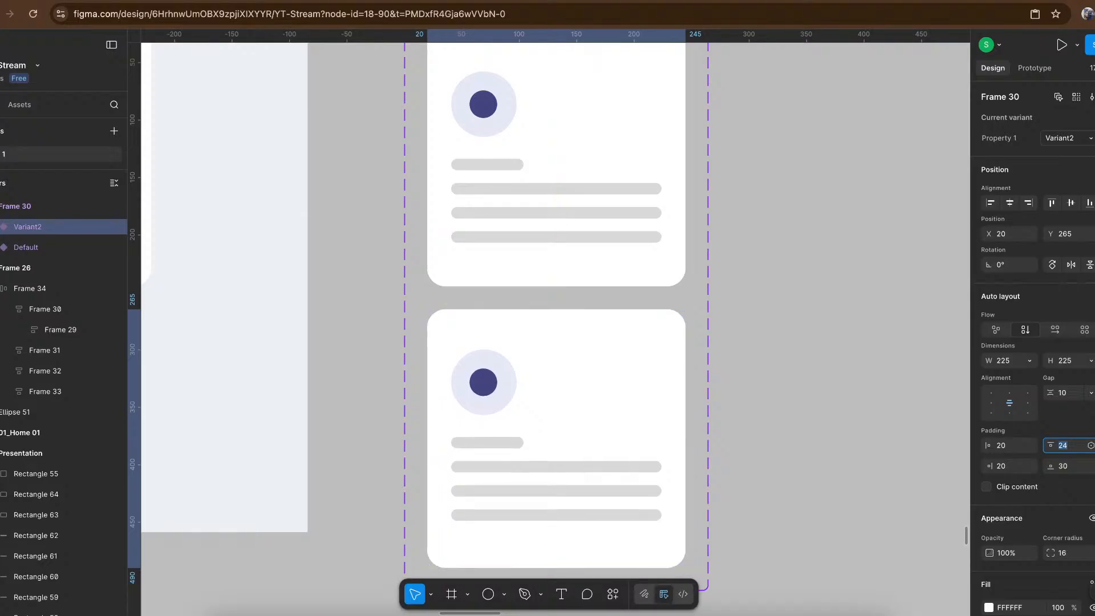
- Set the bottom padding of Variant2 to 36
left_click(1065, 466)
key("Up")
key("Up")
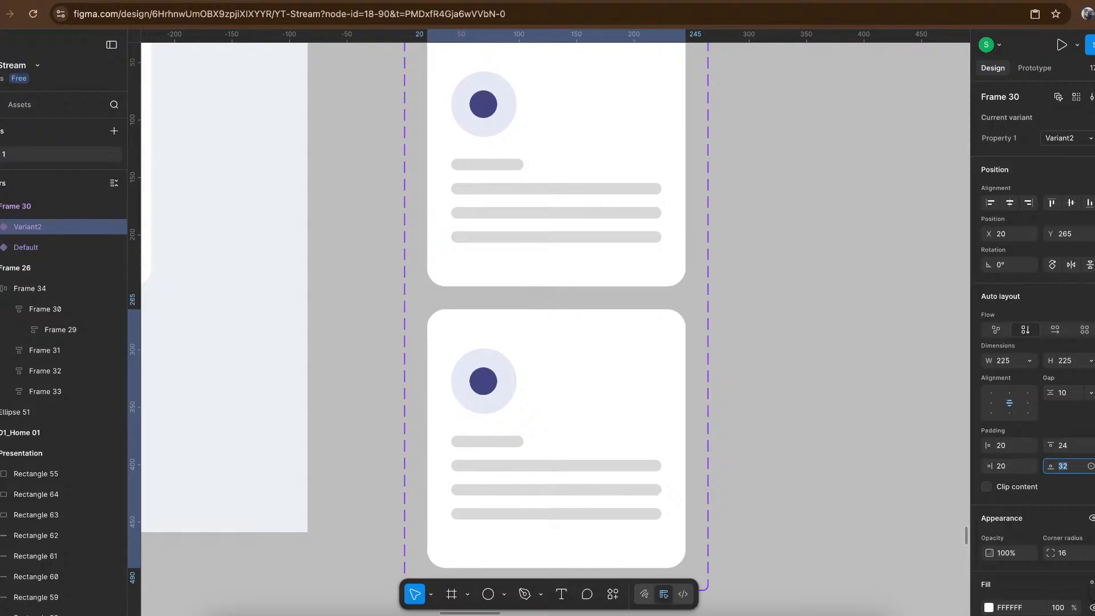
key("Up")
key("Up")
key("Up")
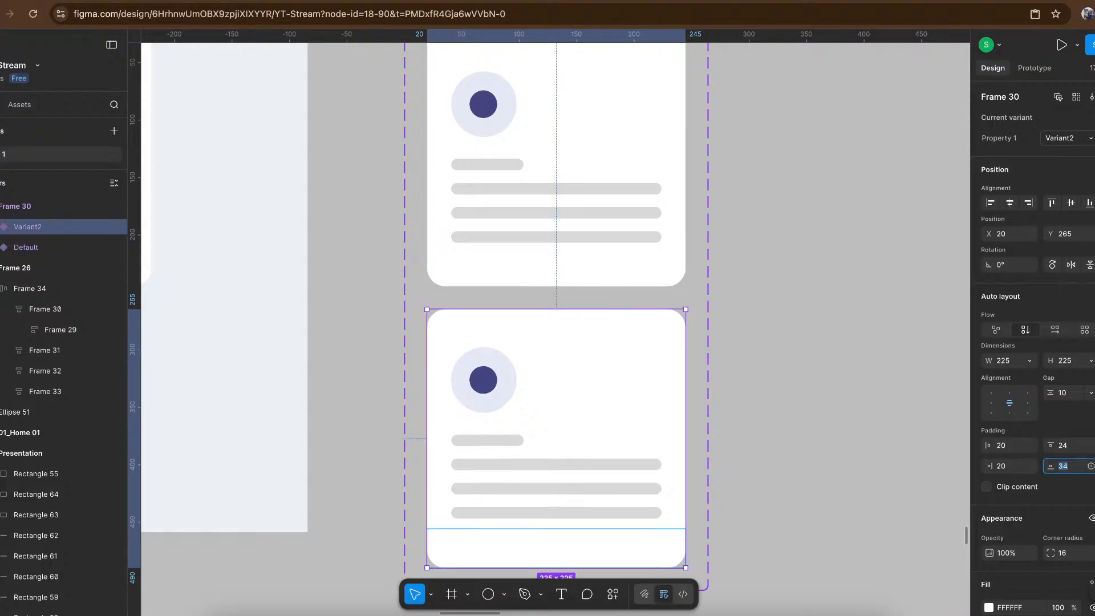
key("Up")
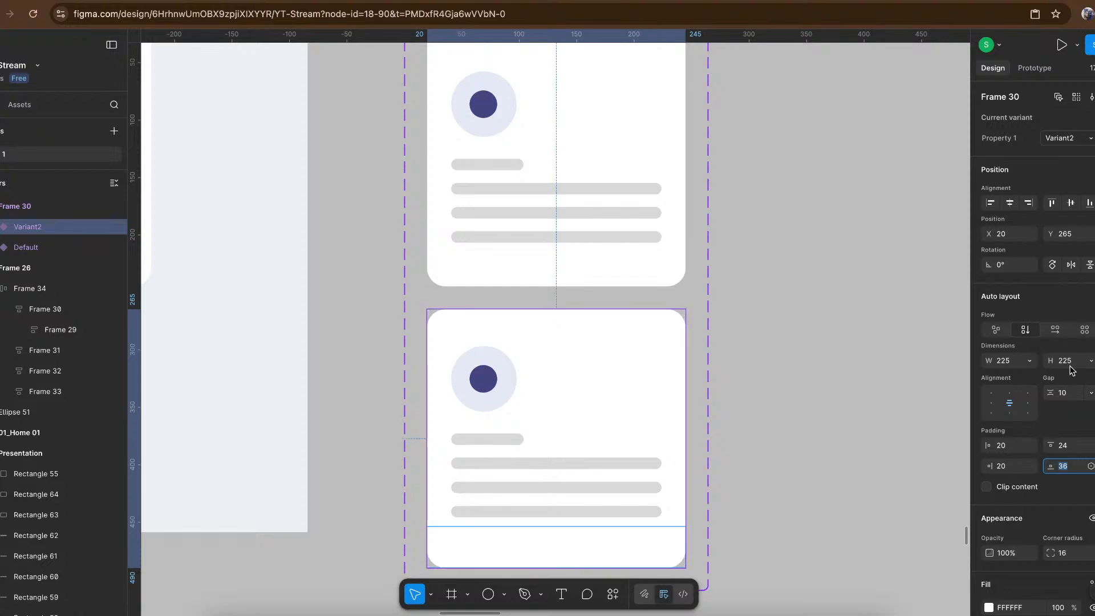
- Set the height of both Variant2 and the Default variant to hug contents
left_click(1091, 362)
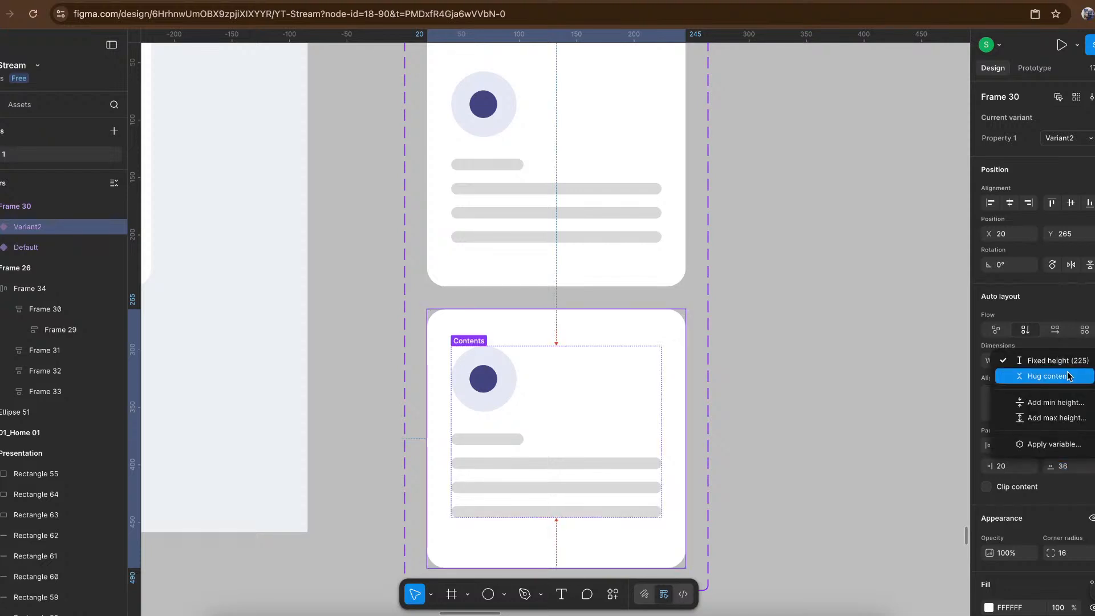
left_click(1068, 377)
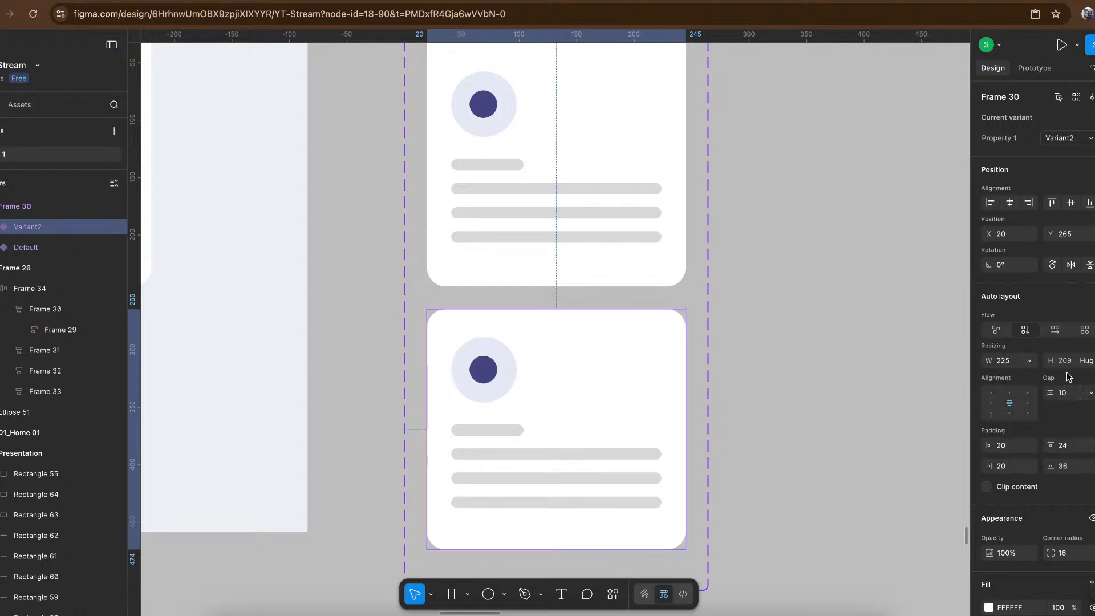
left_click(670, 190)
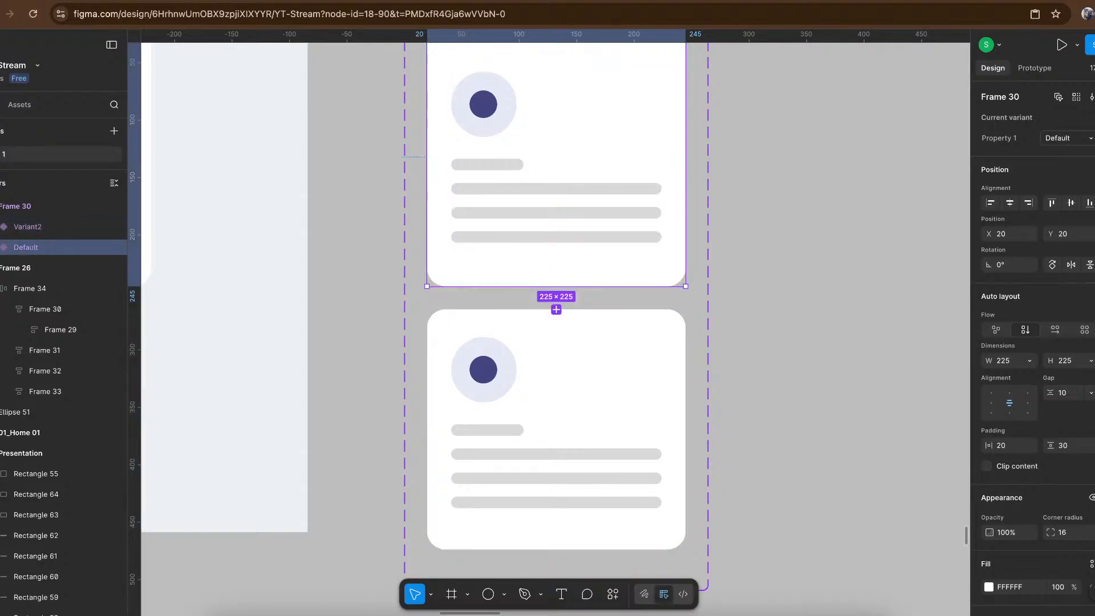
left_click(1091, 363)
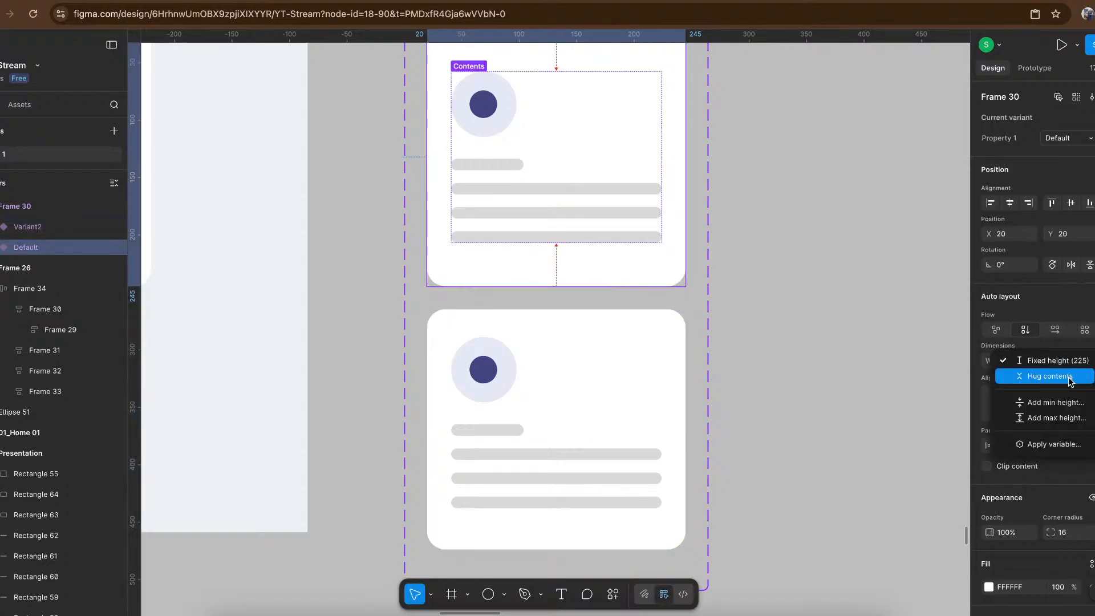
left_click(1068, 375)
left_click(812, 283)
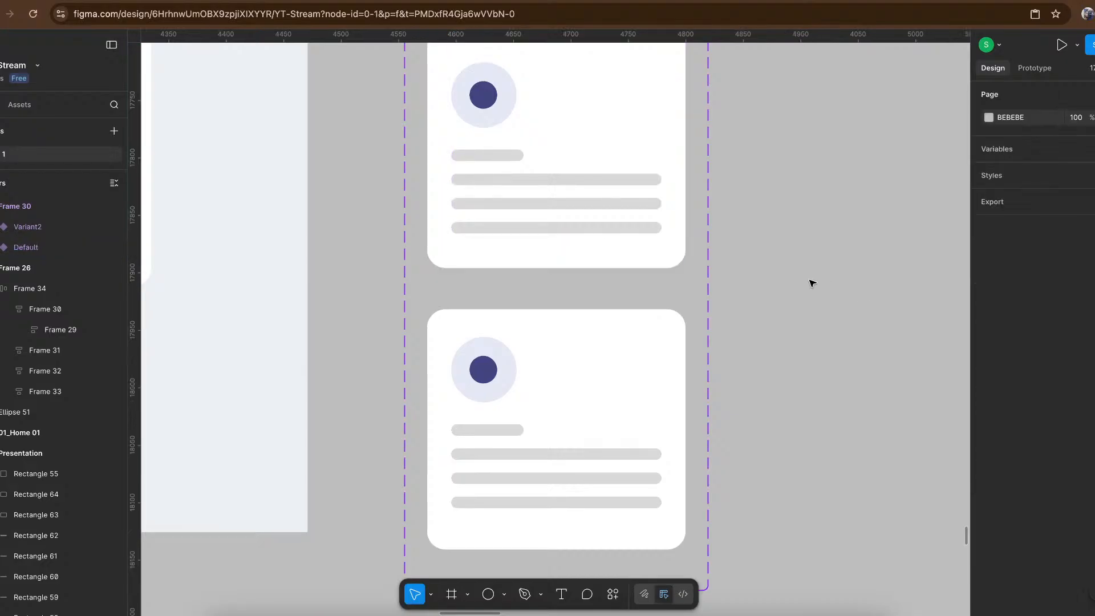
- Fill the card component's Variant2 with the dark blue 040CAD sampled from the highlighted feature card in the reference design
scroll(812, 284, "down", 5)
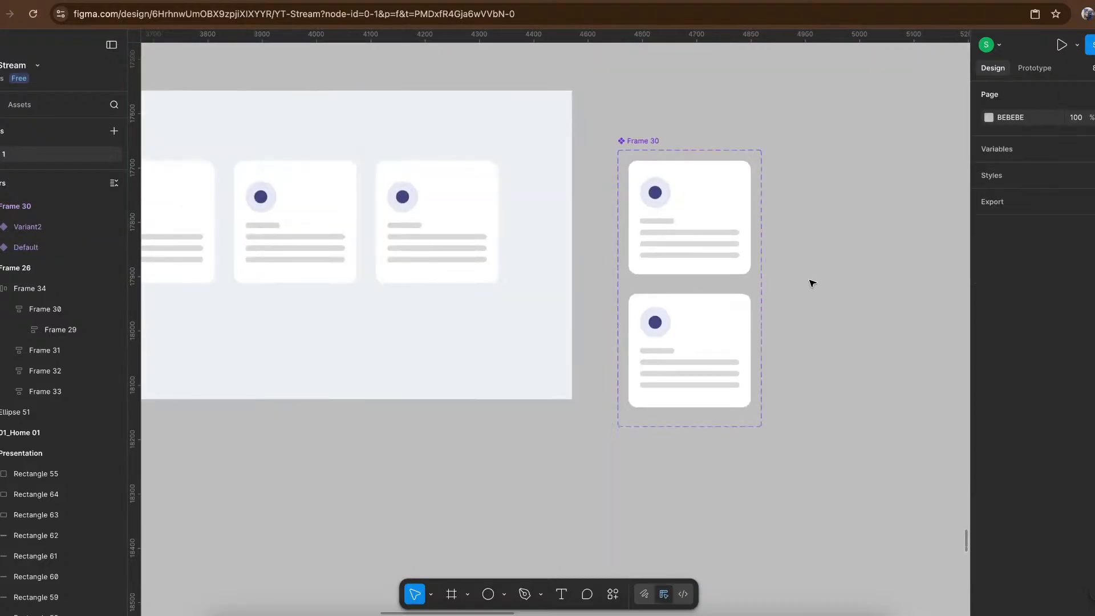
scroll(812, 283, "left", 2)
left_click(787, 308)
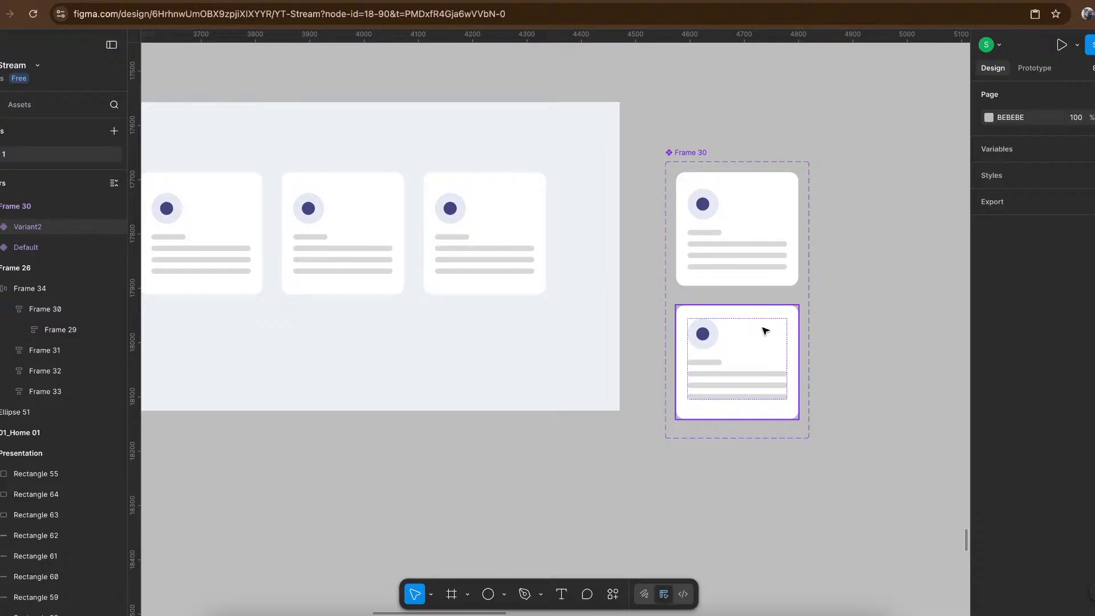
key("i")
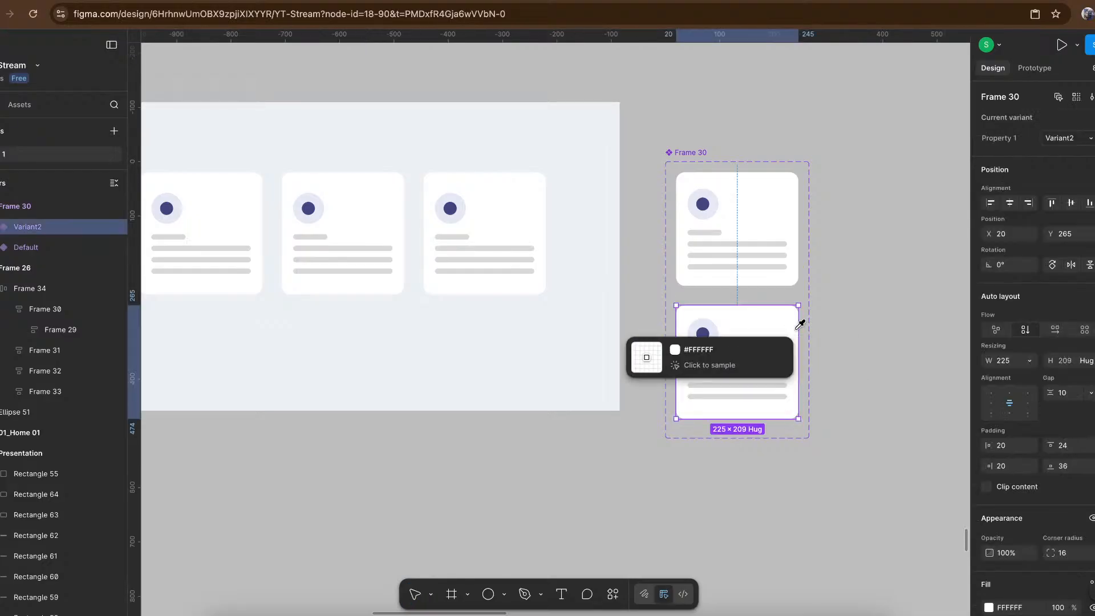
scroll(819, 326, "down", 5)
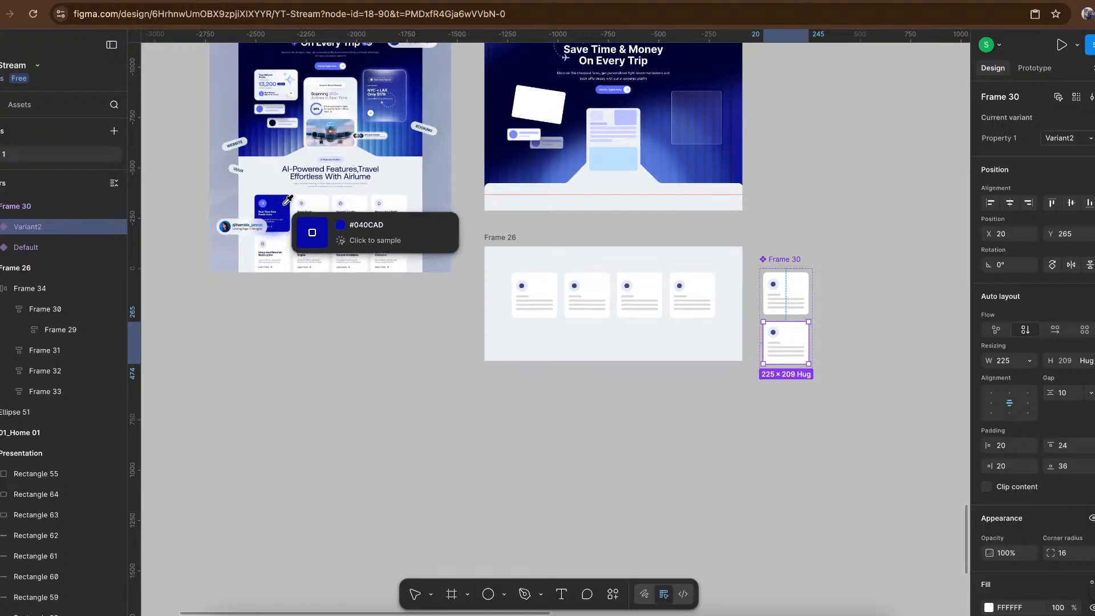
left_click(288, 200)
- Recolor all four placeholder text bars in Variant2 to the light periwinkle C0C3FF, starting from the card's sampled blue
scroll(841, 355, "up", 5)
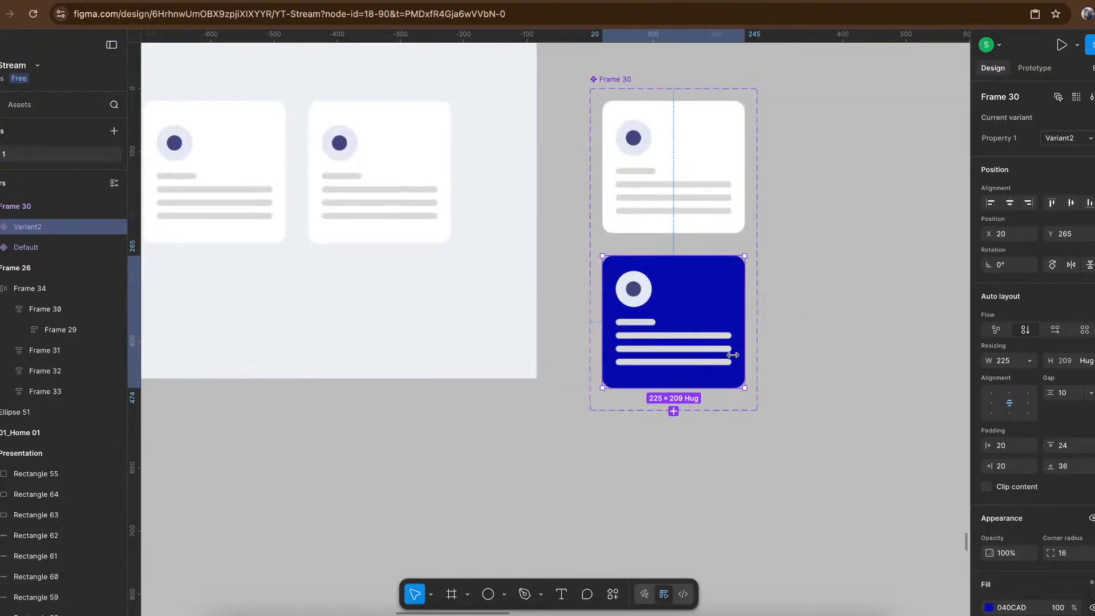
scroll(733, 355, "up", 3)
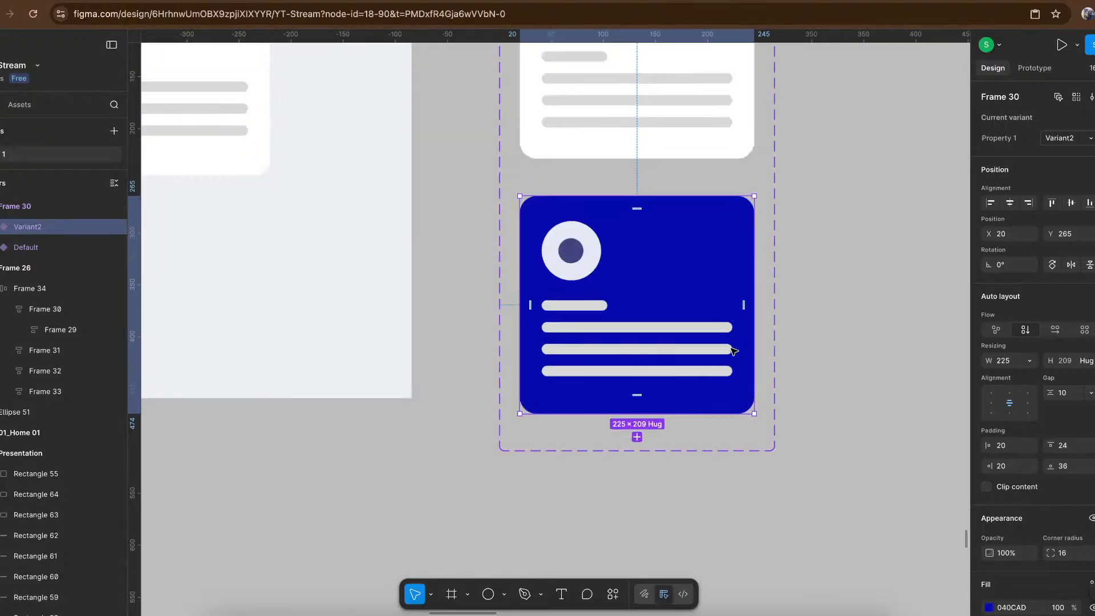
left_click(680, 375)
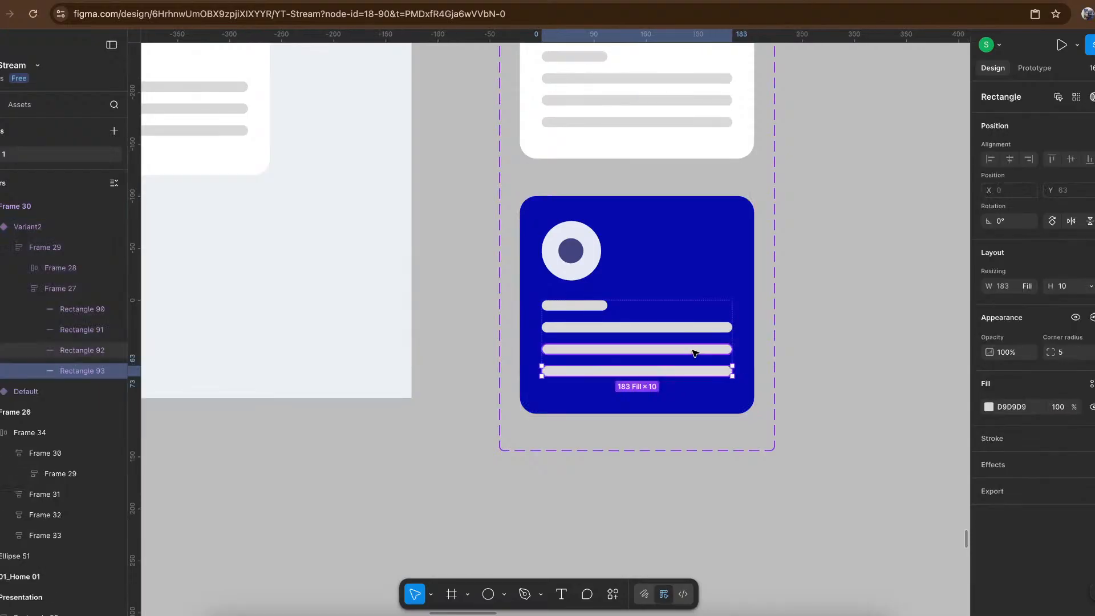
left_click(694, 349, "shift")
scroll(695, 353, "up", 6)
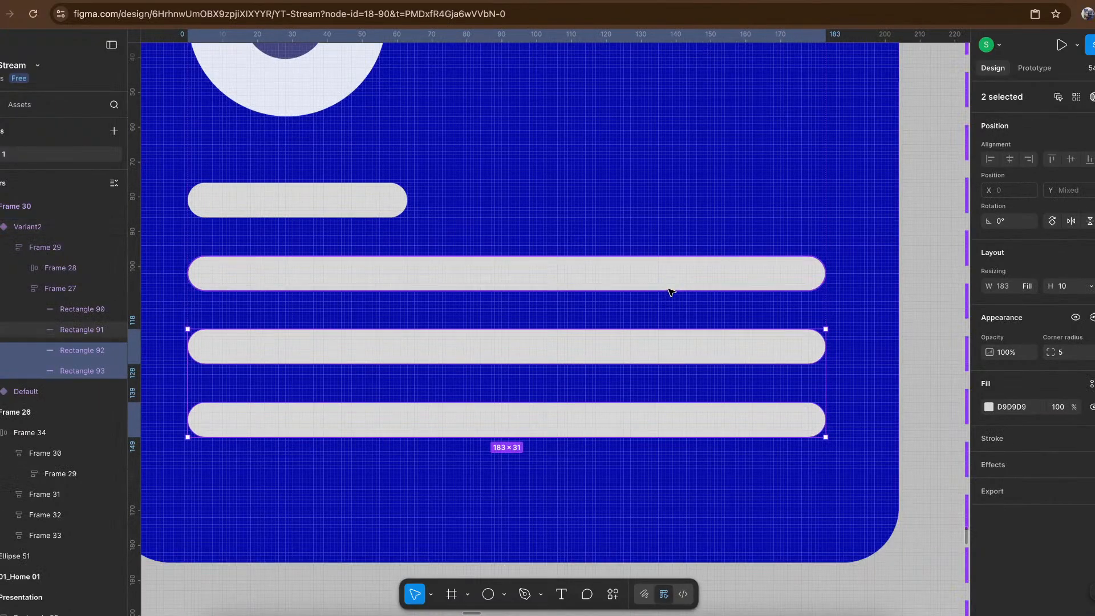
left_click(671, 289, "shift")
left_click(332, 199, "shift")
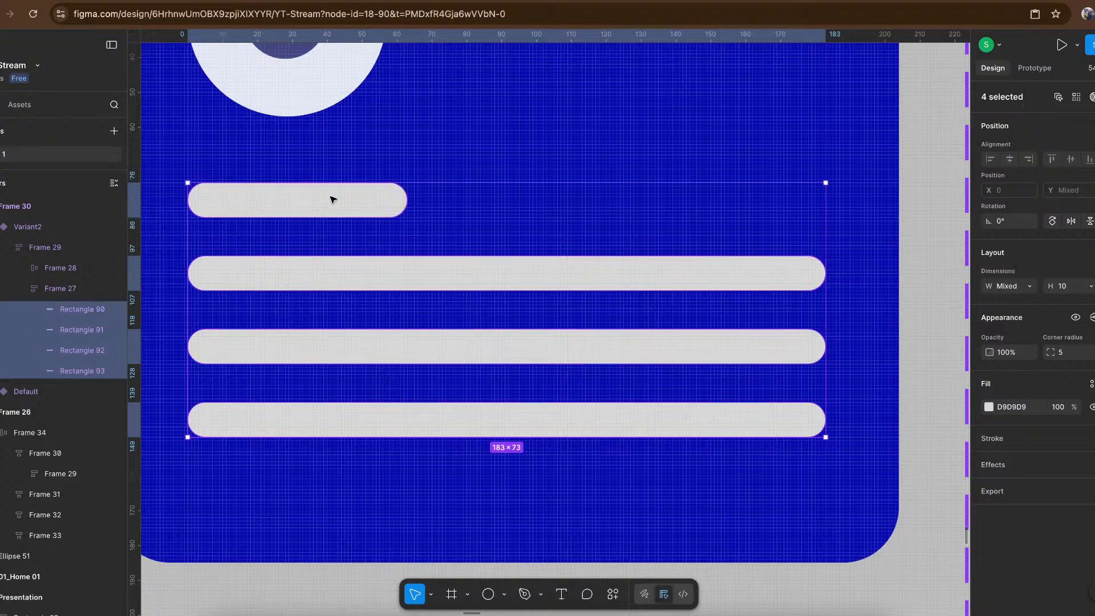
key("i")
left_click(552, 133)
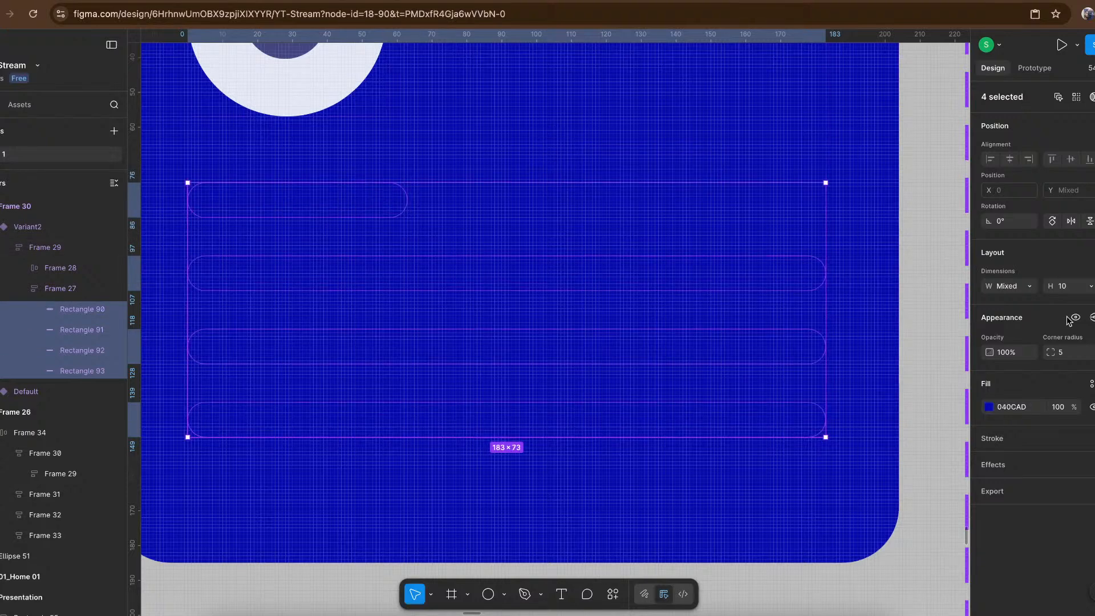
left_click(989, 407)
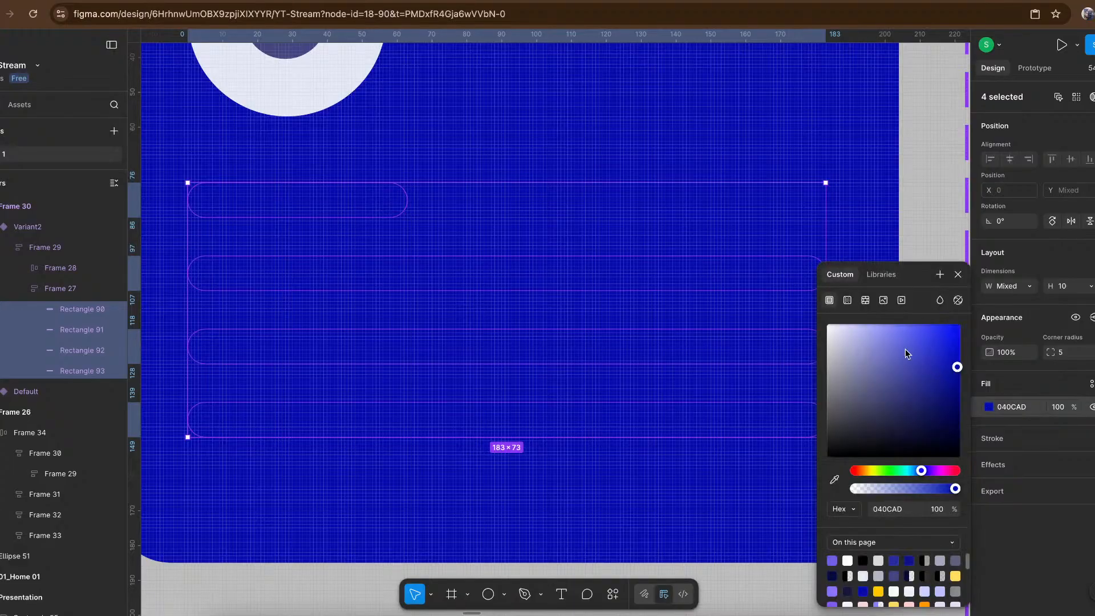
left_click_drag(863, 344, 860, 304)
- Change the fill of Variant2's outer icon circle to 8187FF, starting from the color sampled from the placeholder bars
scroll(496, 202, "up", 3)
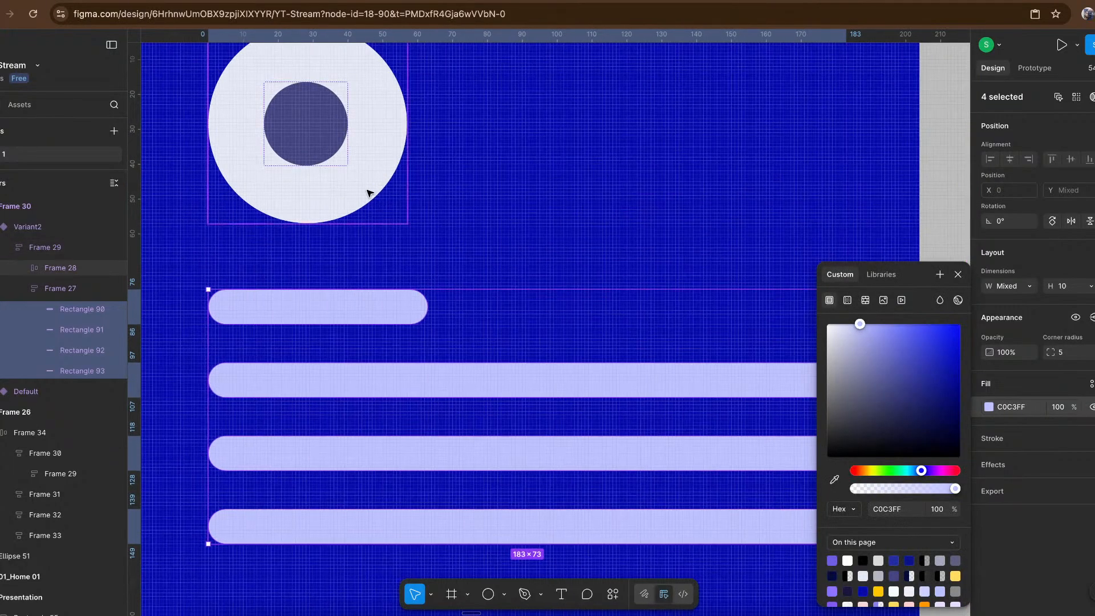
left_click(367, 194)
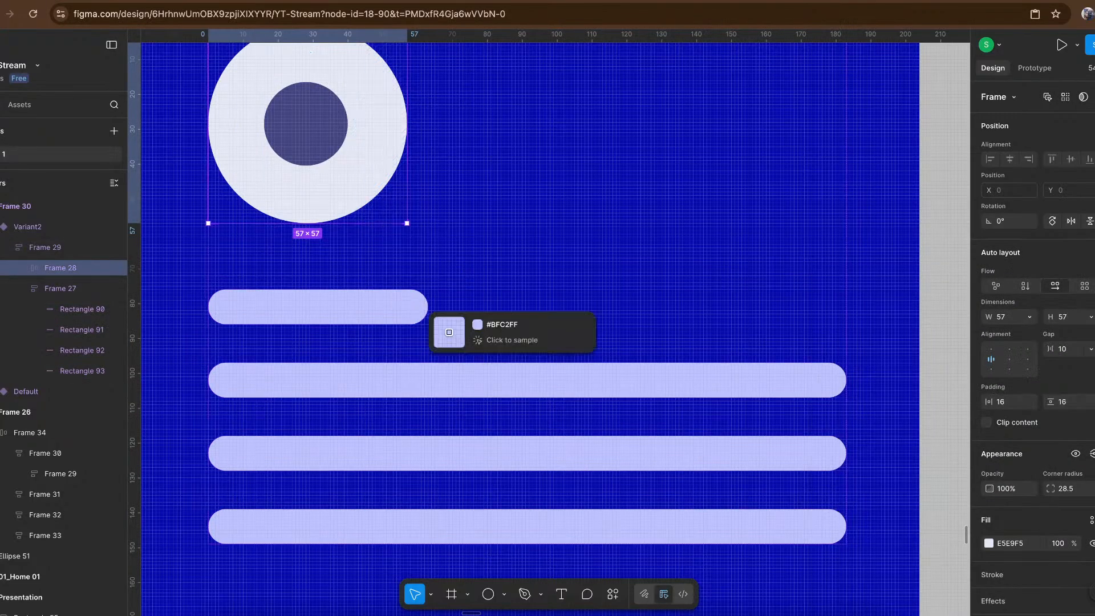
left_click(449, 332)
left_click(988, 544)
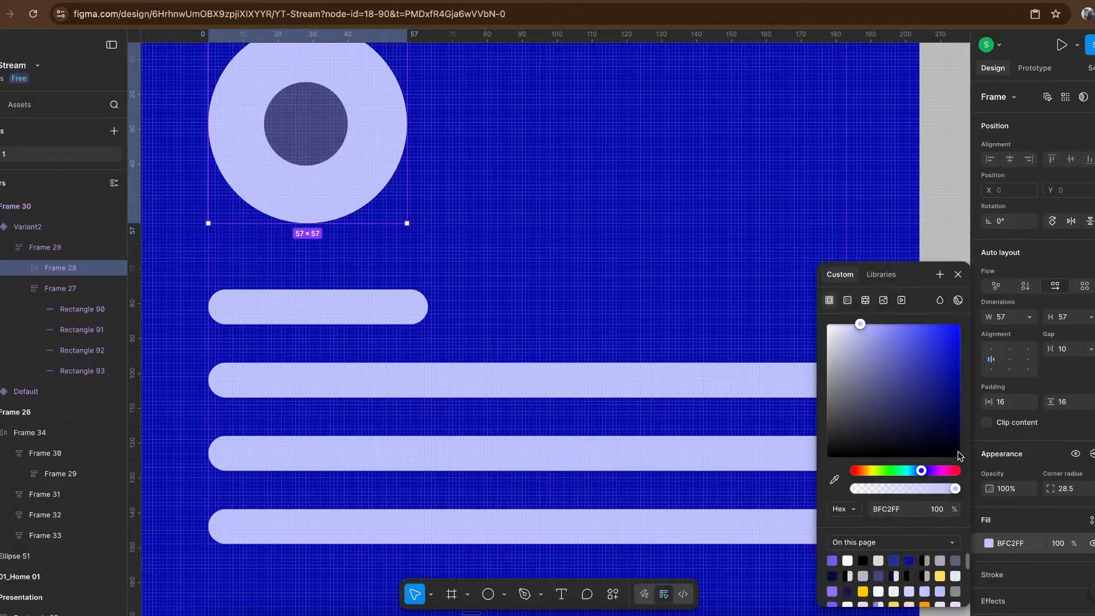
left_click_drag(881, 326, 891, 292)
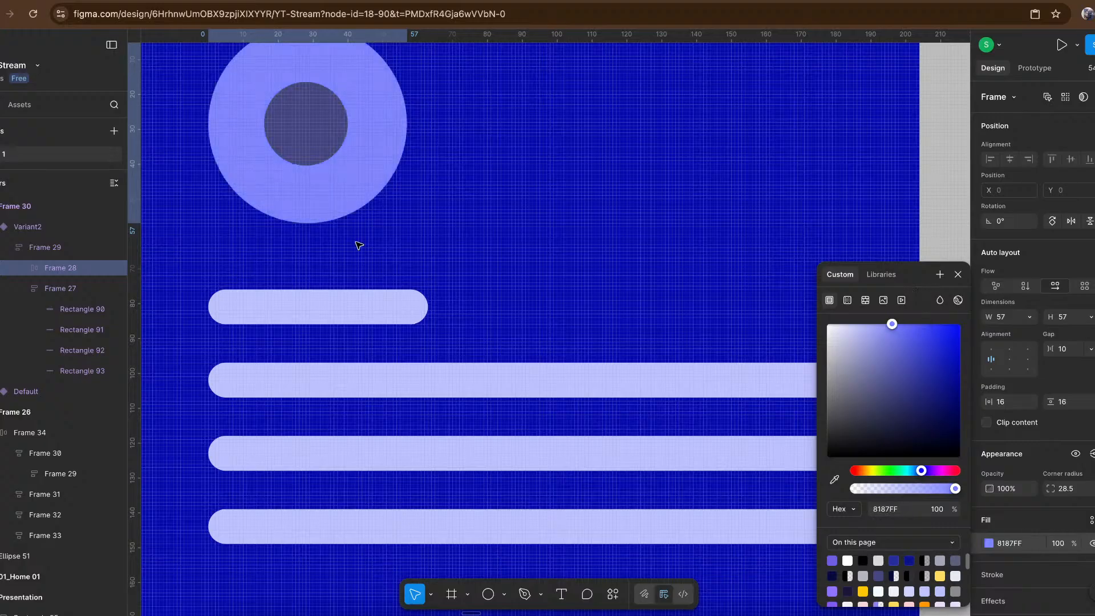
- Set the fill of the small inner icon circle in Variant2 to FFFFFF
left_click(329, 134)
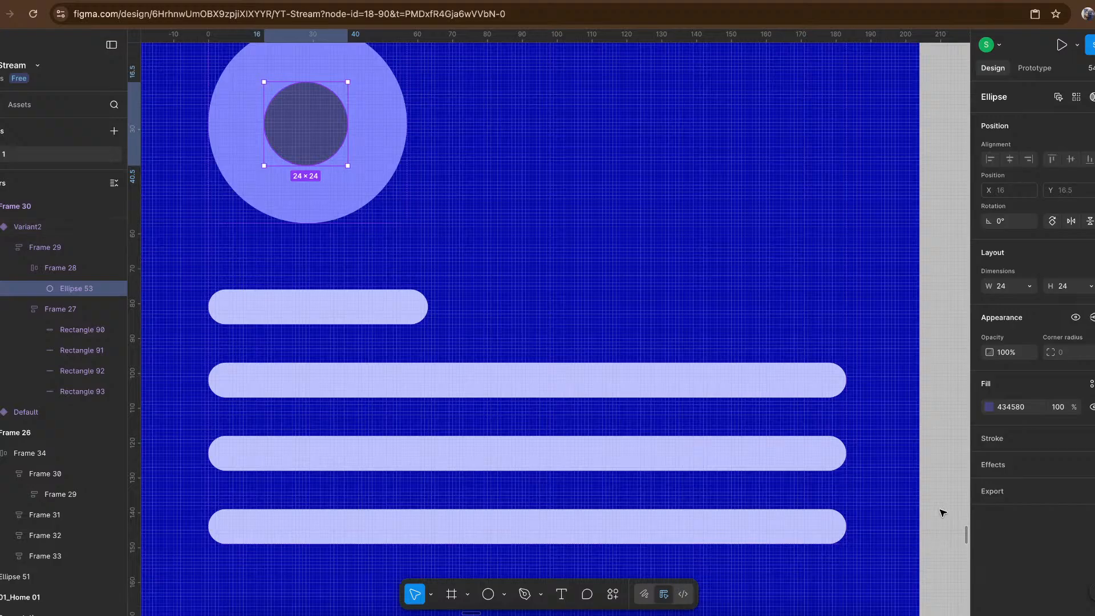
left_click(1017, 409)
type("FFFFFF")
key("Return")
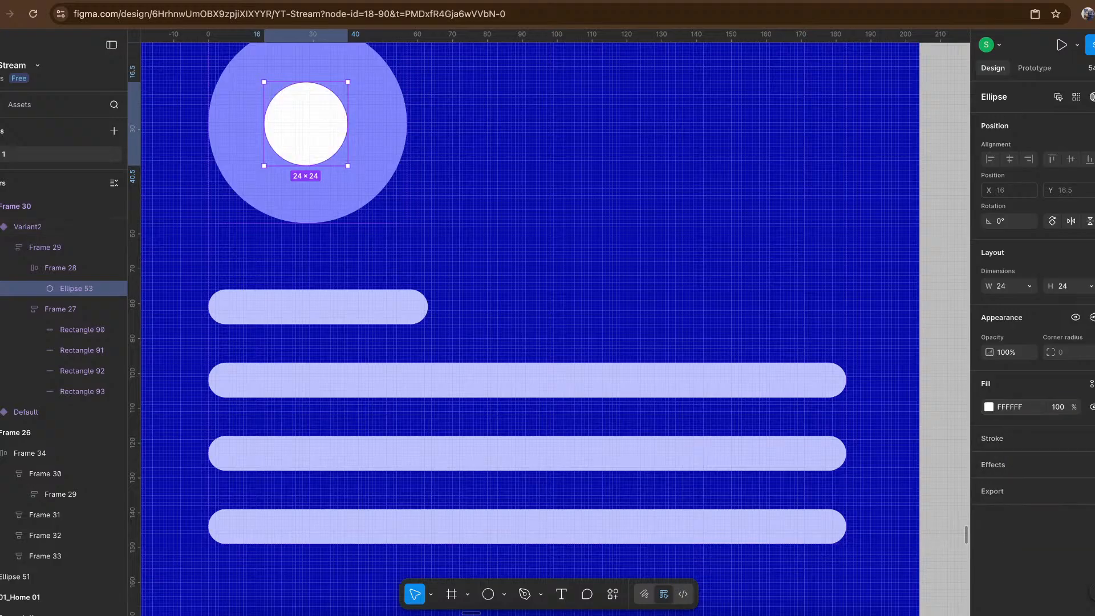
scroll(632, 203, "down", 2)
scroll(632, 202, "down", 5)
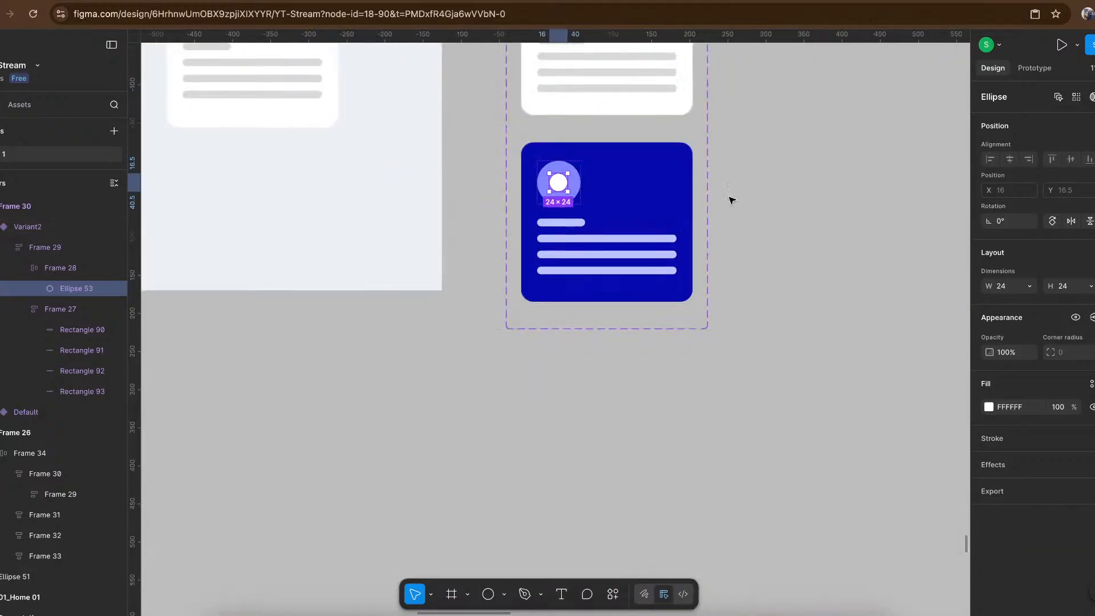
left_click(794, 181)
- Add a prototype interaction from the Default variant to Variant2 with the While hovering trigger
scroll(794, 181, "up", 2)
scroll(794, 180, "right", 1)
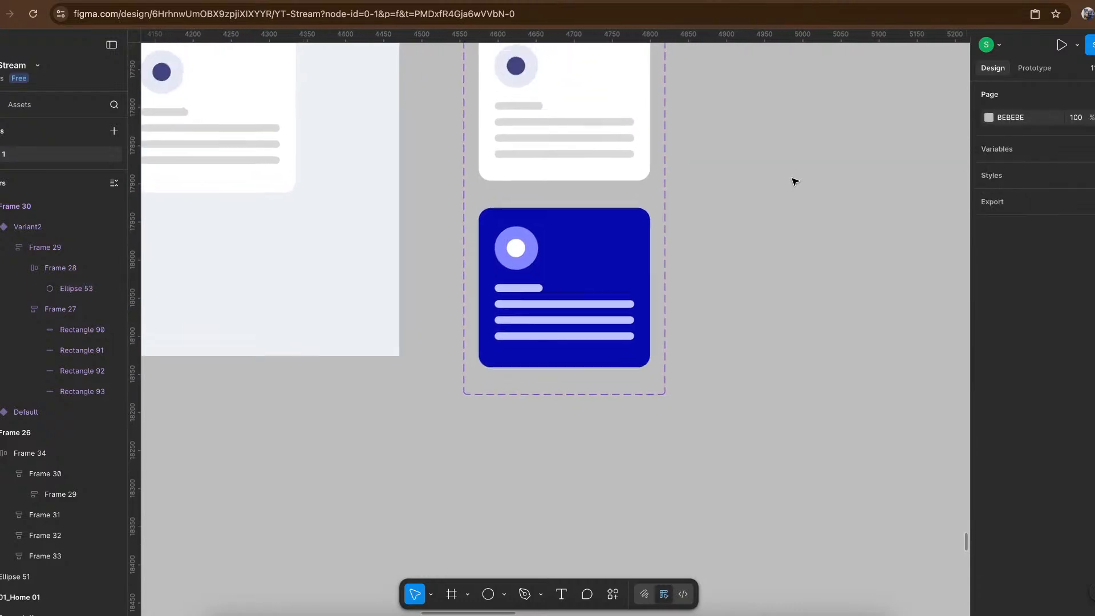
left_click(564, 147)
left_click(1037, 68)
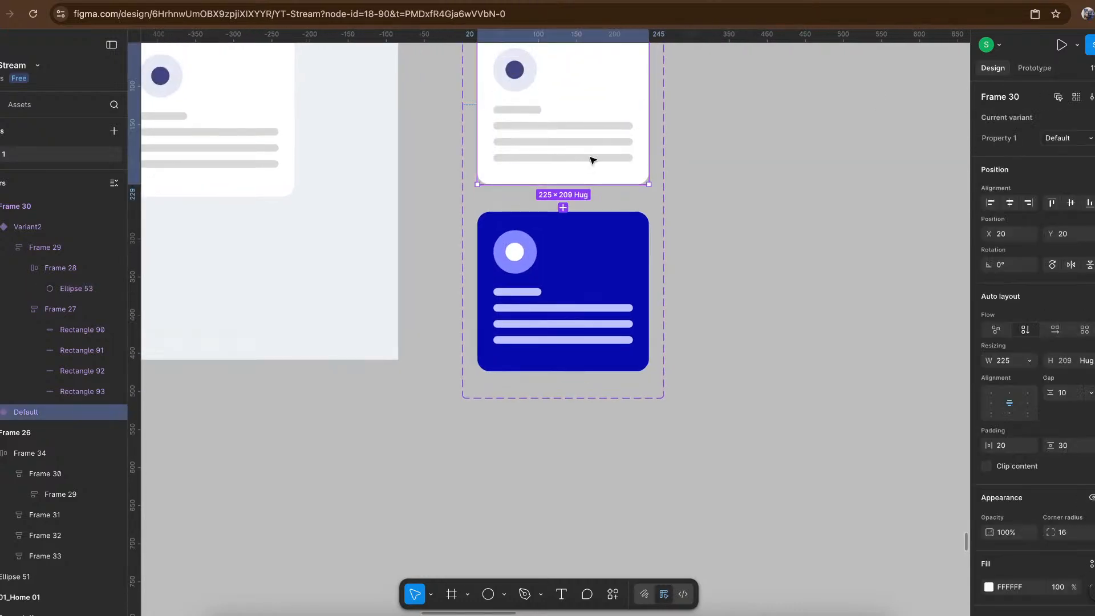
scroll(556, 182, "up", 4)
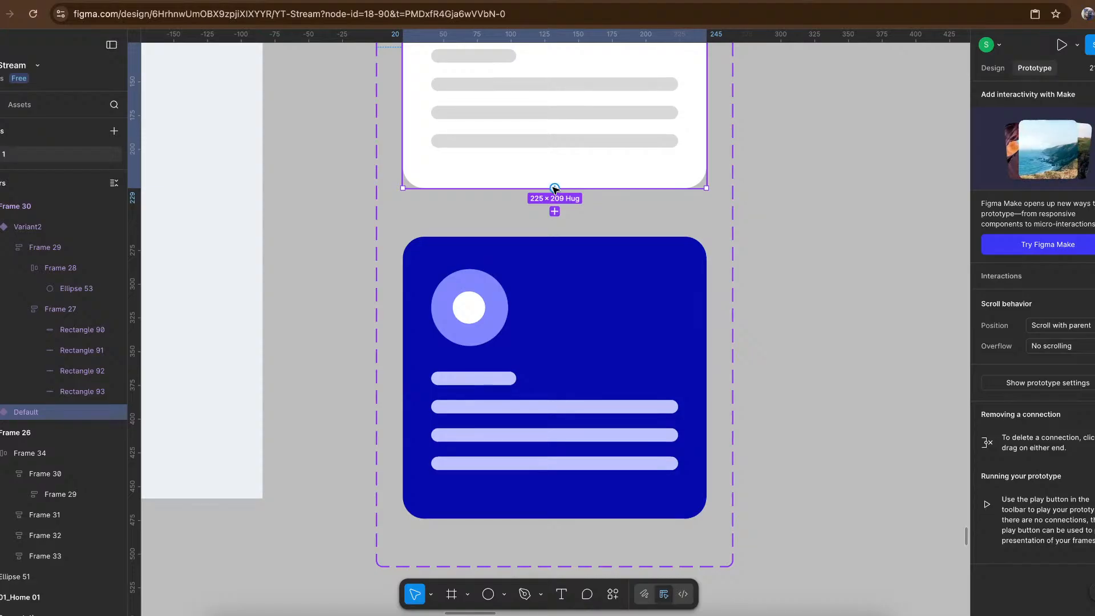
left_click_drag(552, 187, 559, 272)
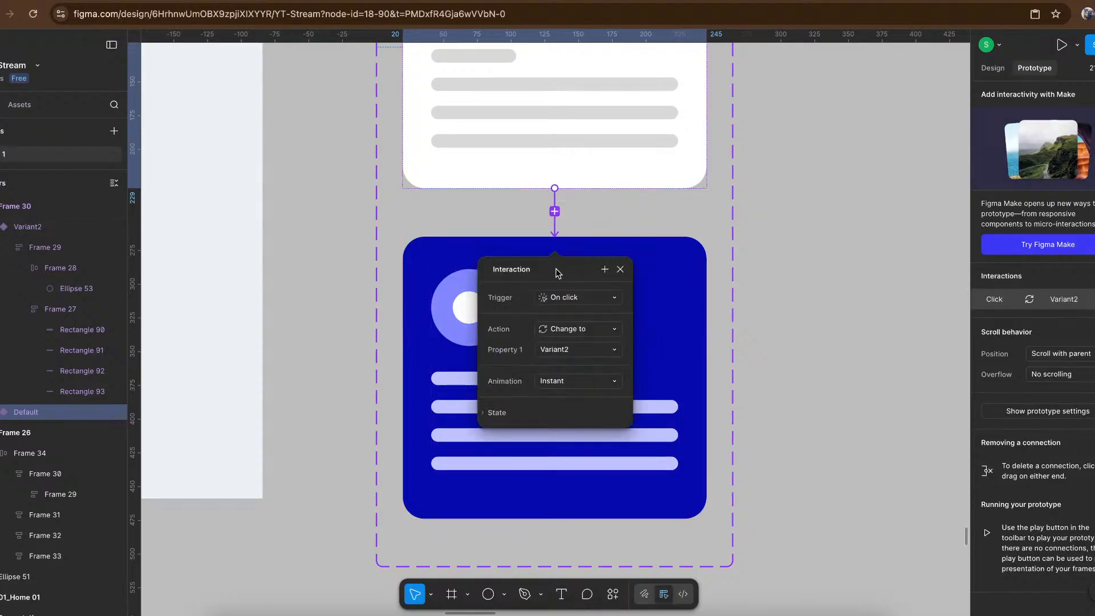
left_click(580, 301)
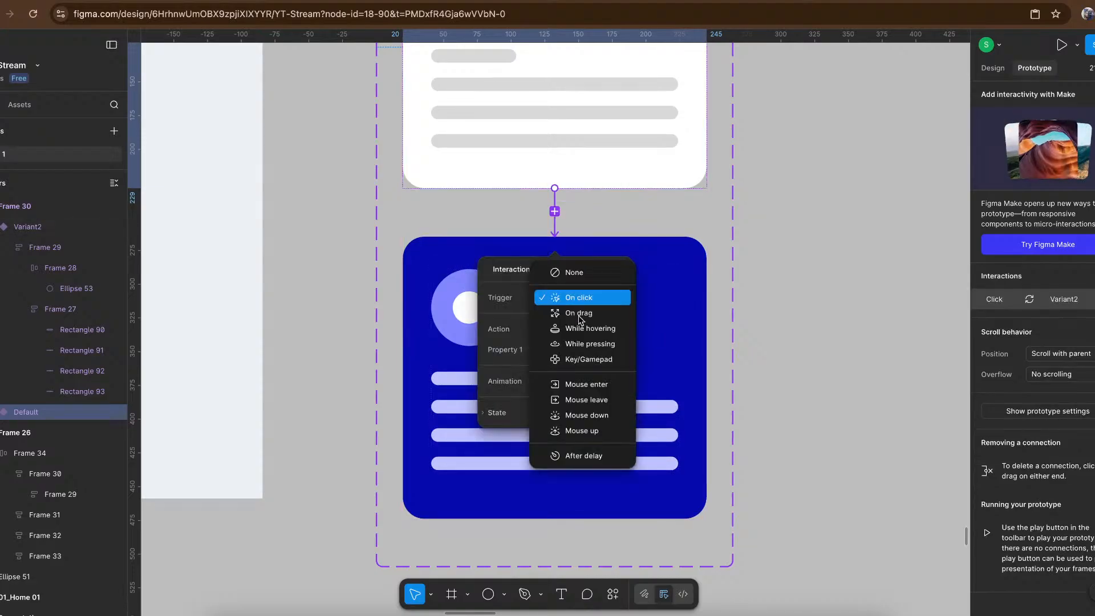
left_click(594, 331)
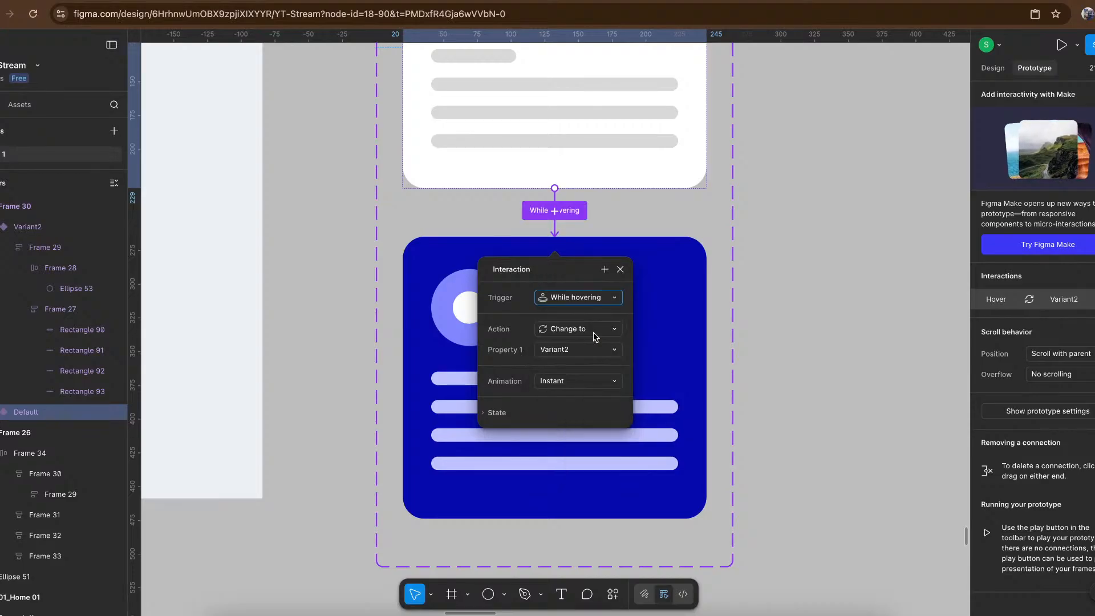
- Set the hover interaction's animation to Smart animate with a duration of 400 ms
left_click(585, 382)
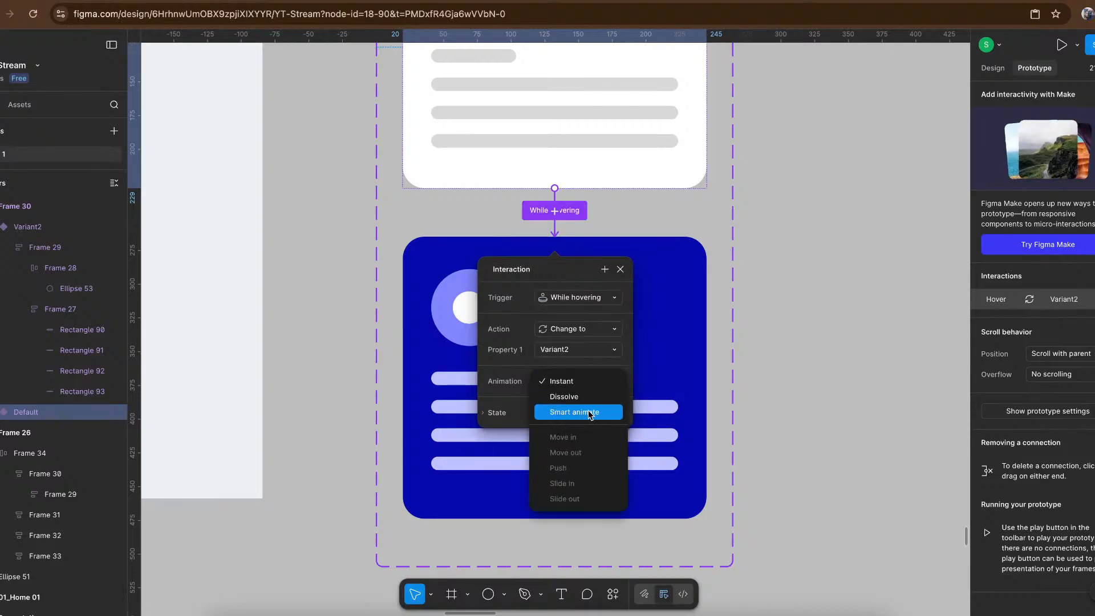
left_click(590, 414)
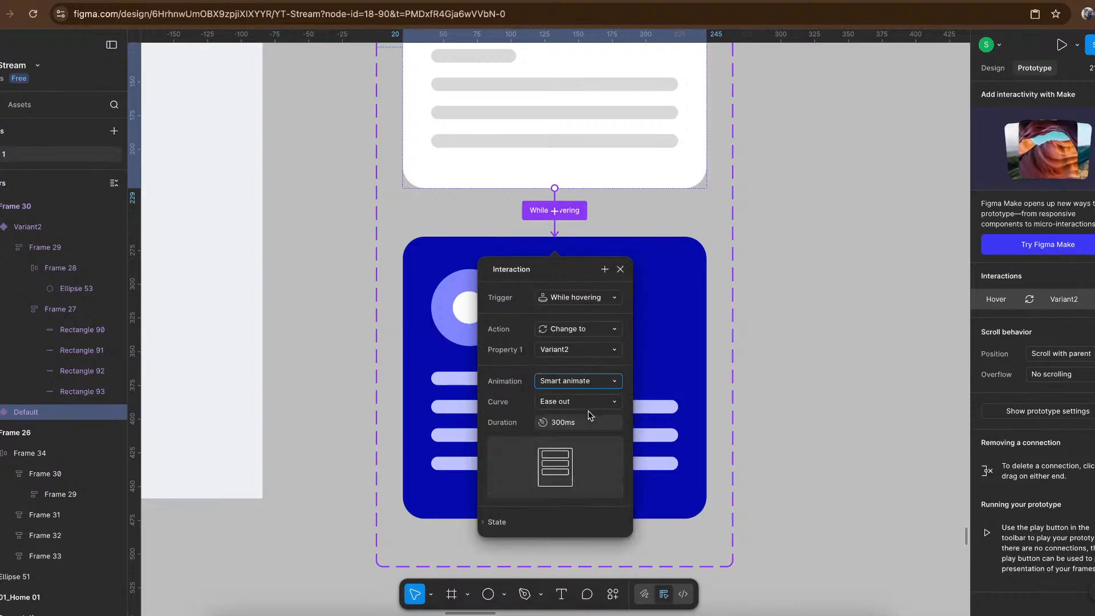
left_click(589, 422)
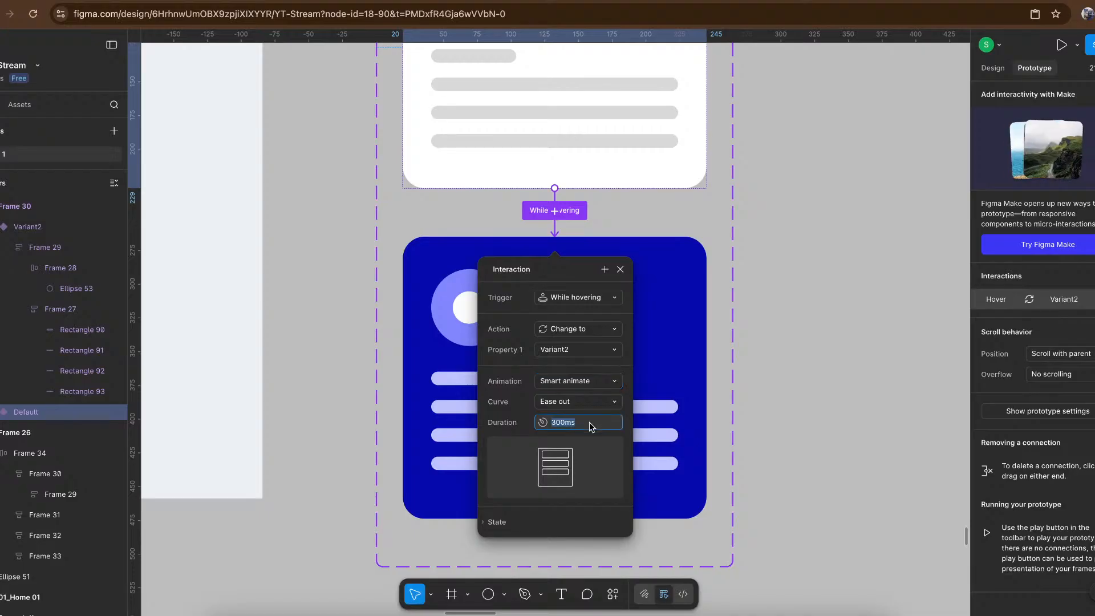
type("4")
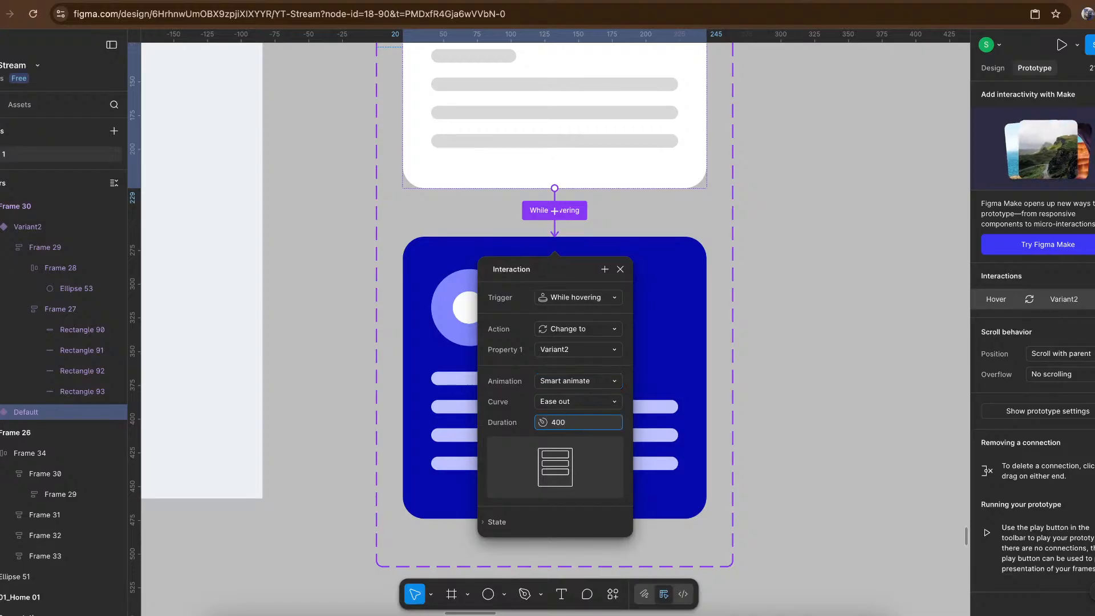
type("00")
key("Return")
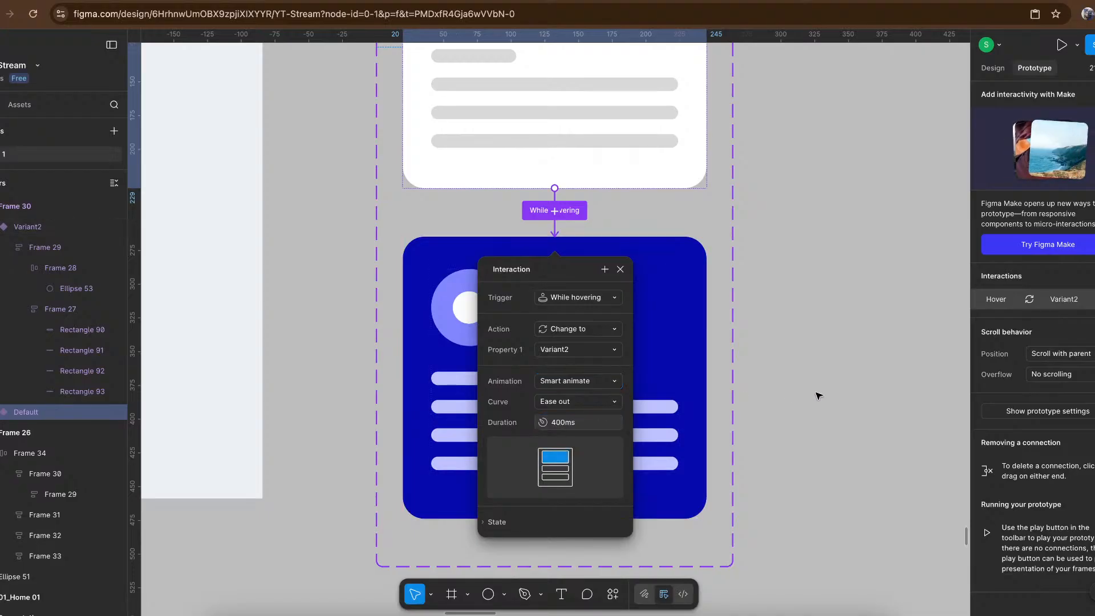
left_click(818, 395)
- Copy the Default card variant and paste it as an instance into the feature card row in Frame 26
scroll(818, 395, "down", 5)
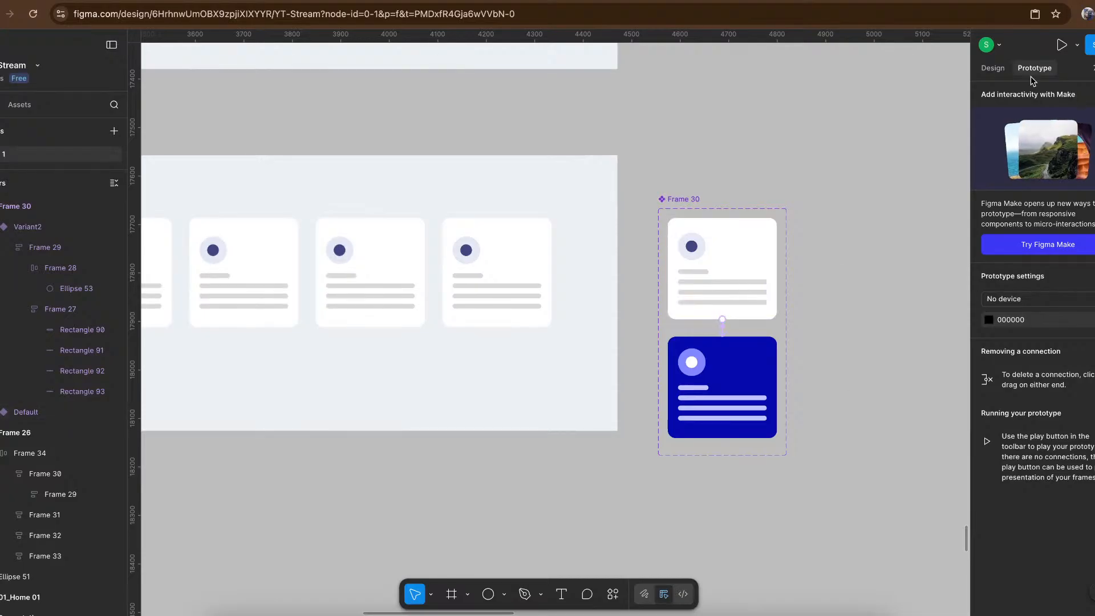
left_click(997, 71)
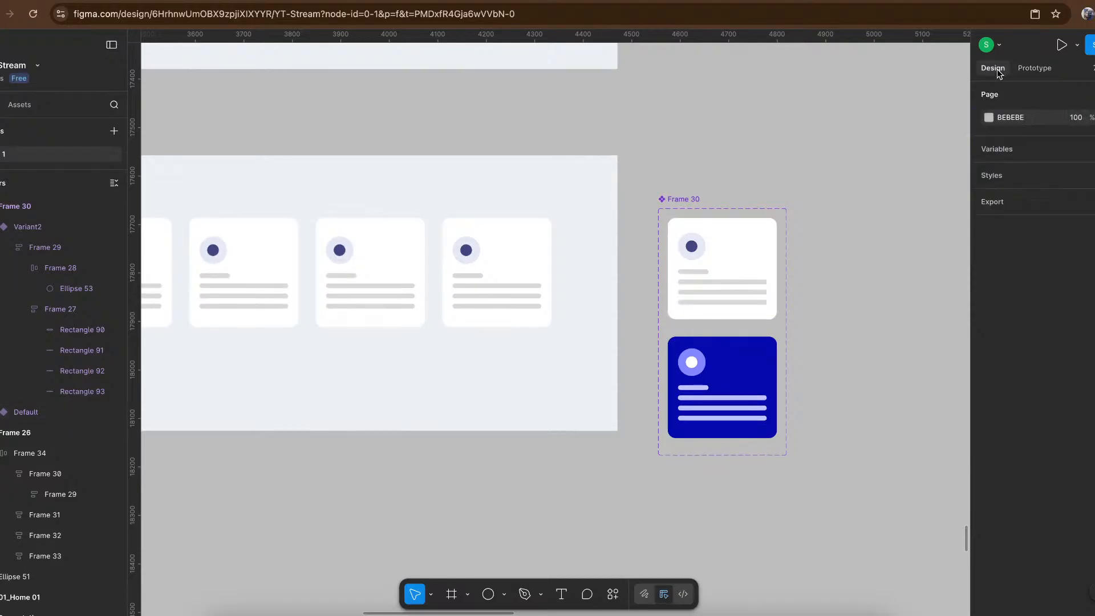
left_click(750, 260)
scroll(747, 258, "left", 1)
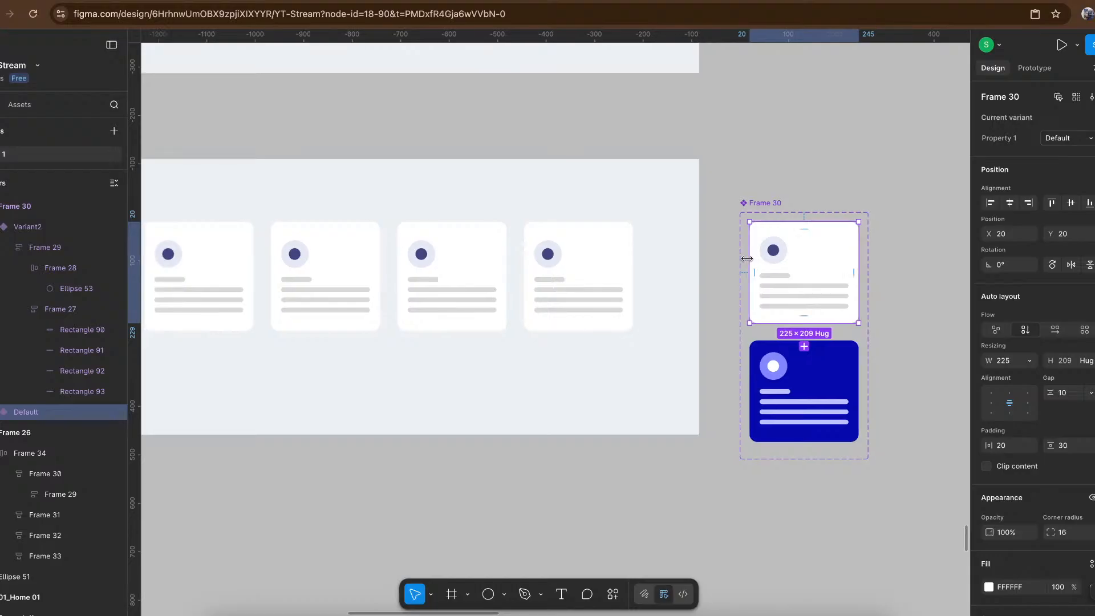
left_click(316, 268)
scroll(318, 266, "left", 5)
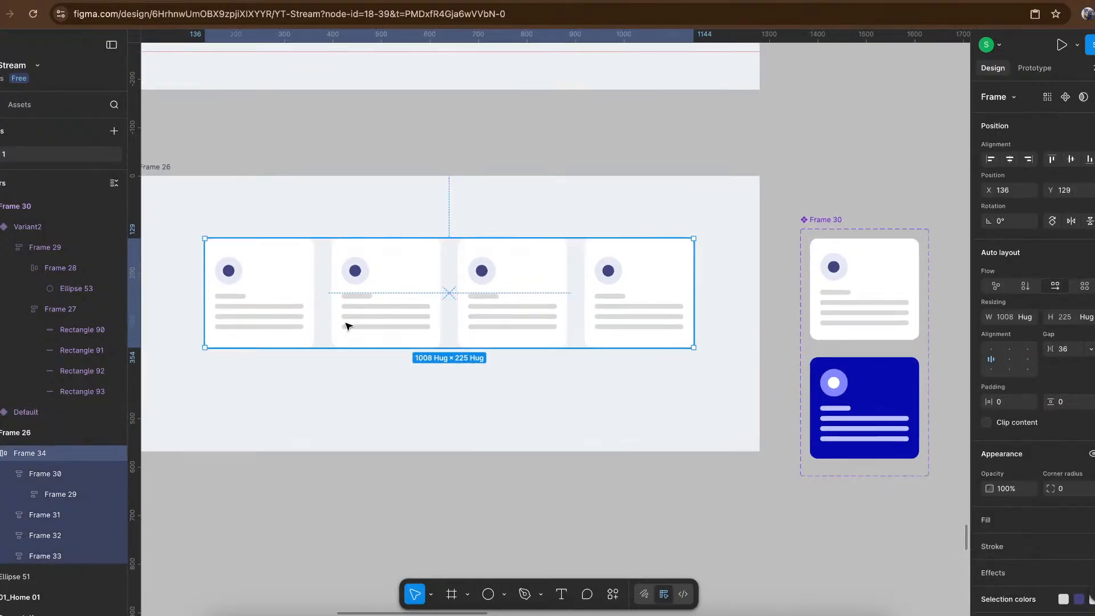
key("ctrl+v")
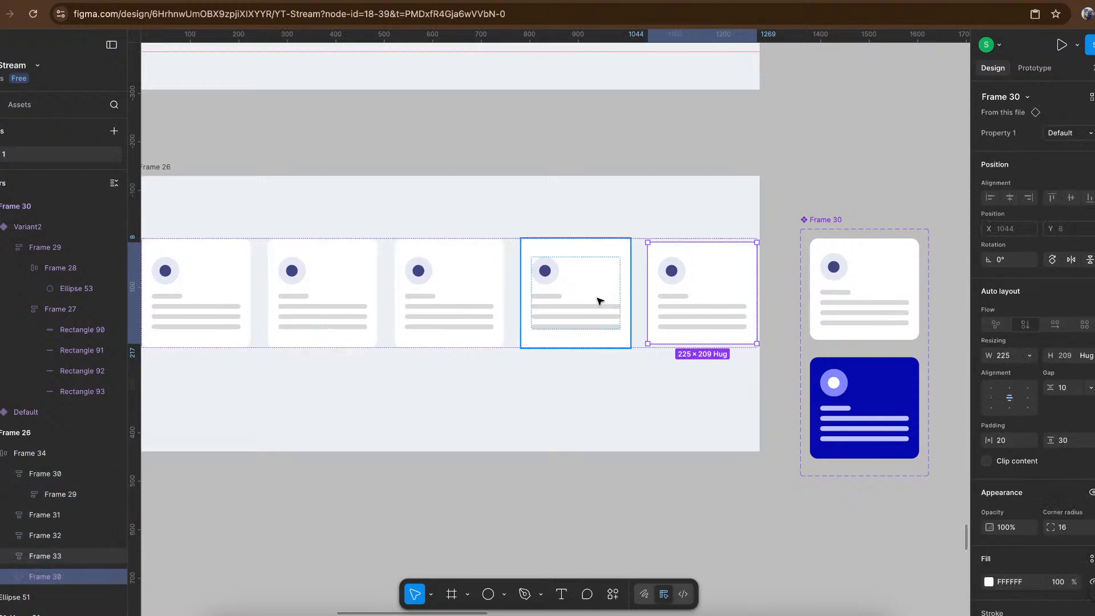
left_click(600, 301)
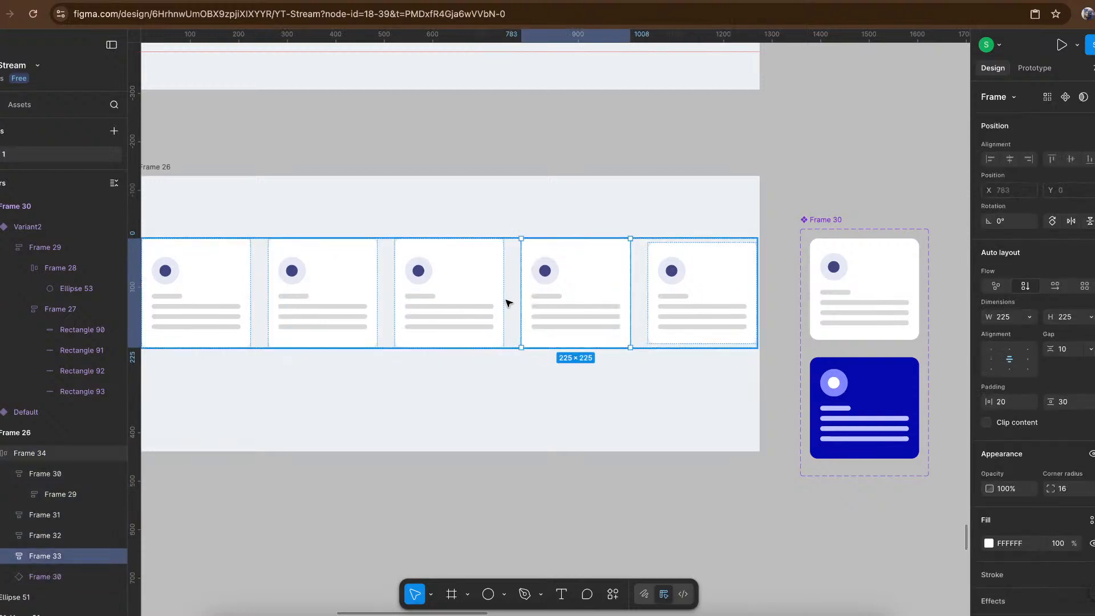
left_click(396, 309, "shift")
left_click(366, 306, "shift")
left_click(227, 310, "shift")
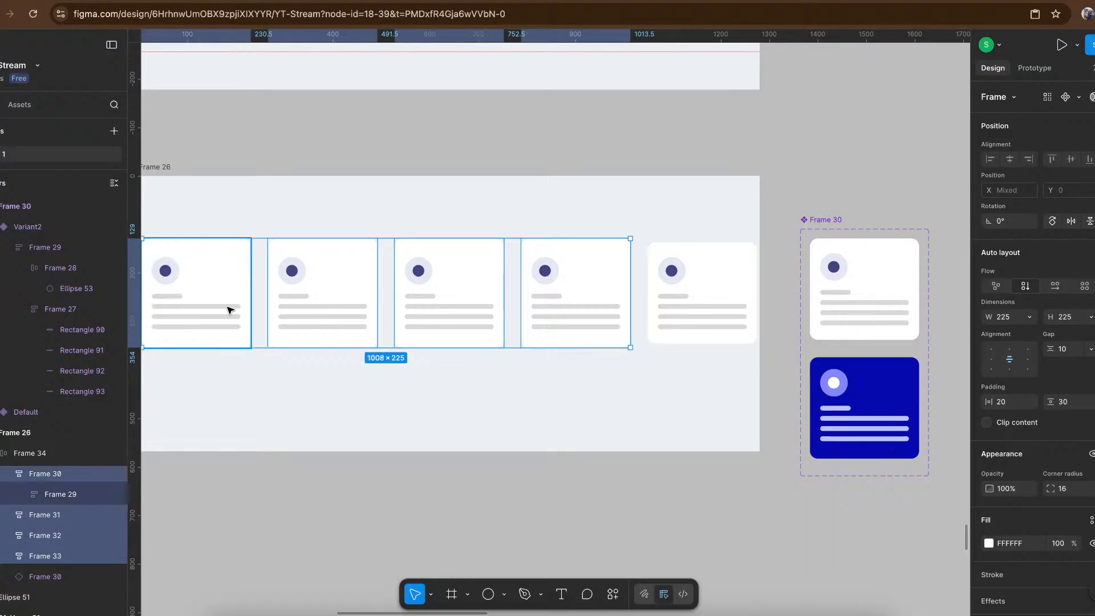
key("Delete")
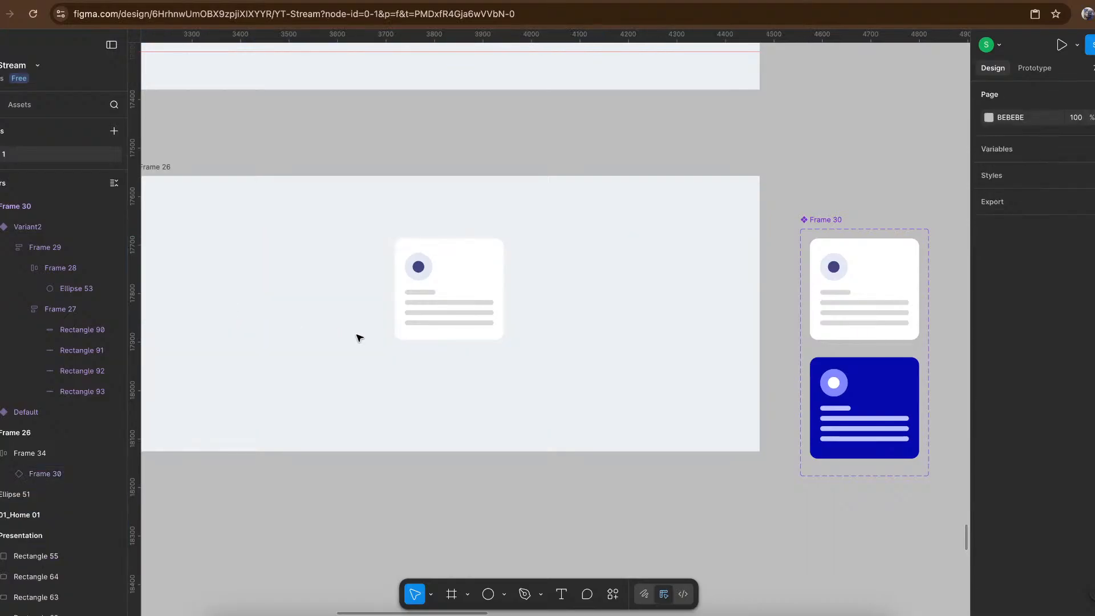
left_click(442, 307)
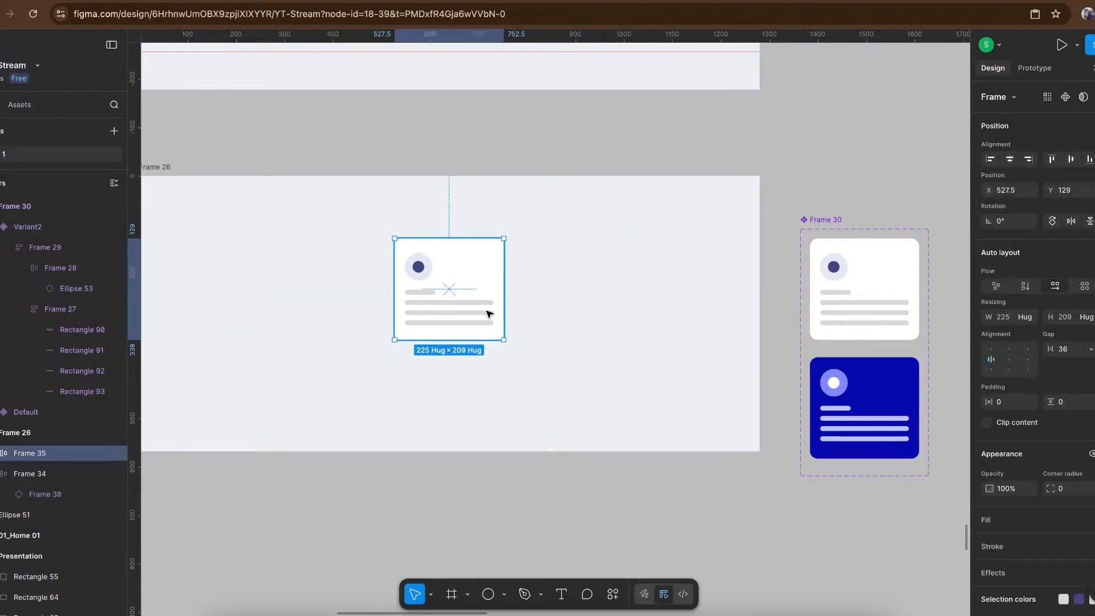
key("ctrl+z")
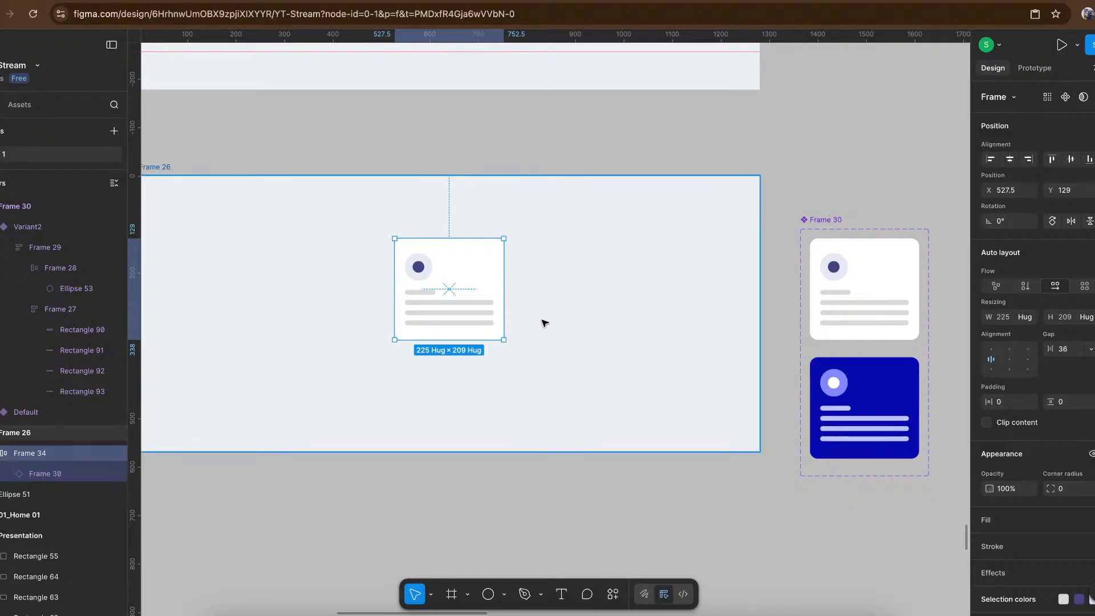
left_click(556, 321)
key("ctrl+z")
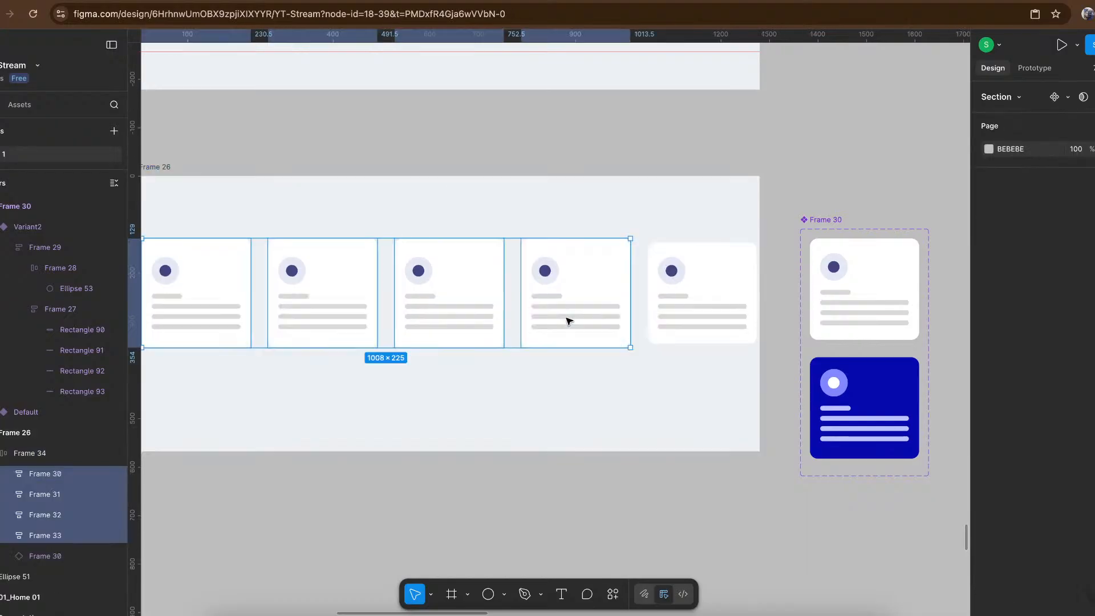
- Replace the card instance at the end of the feature row with two pasted instances of the Default card
left_click(683, 287)
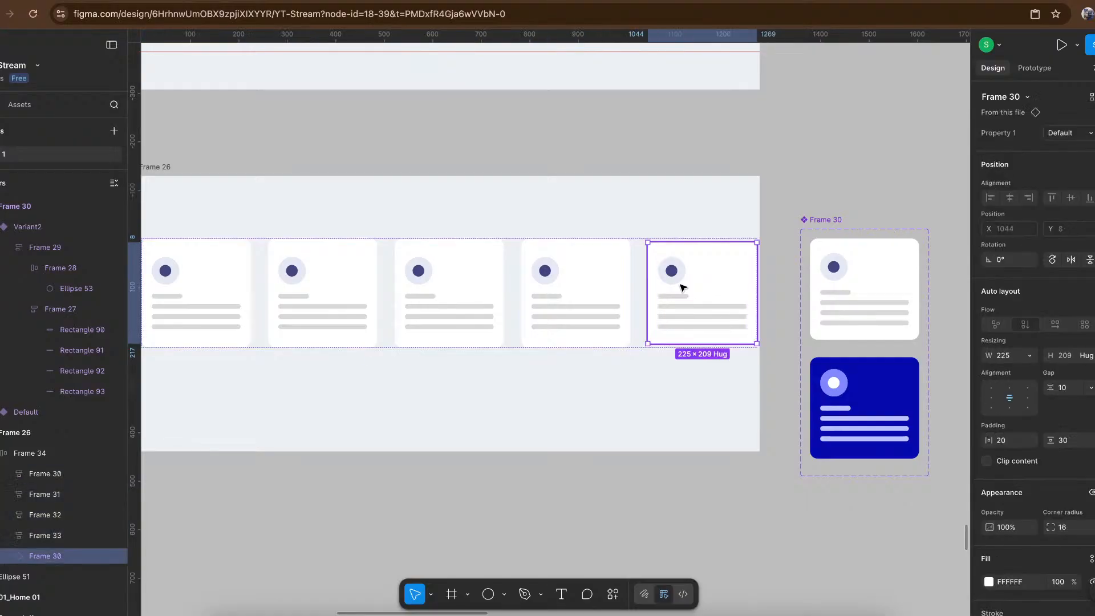
key("Delete")
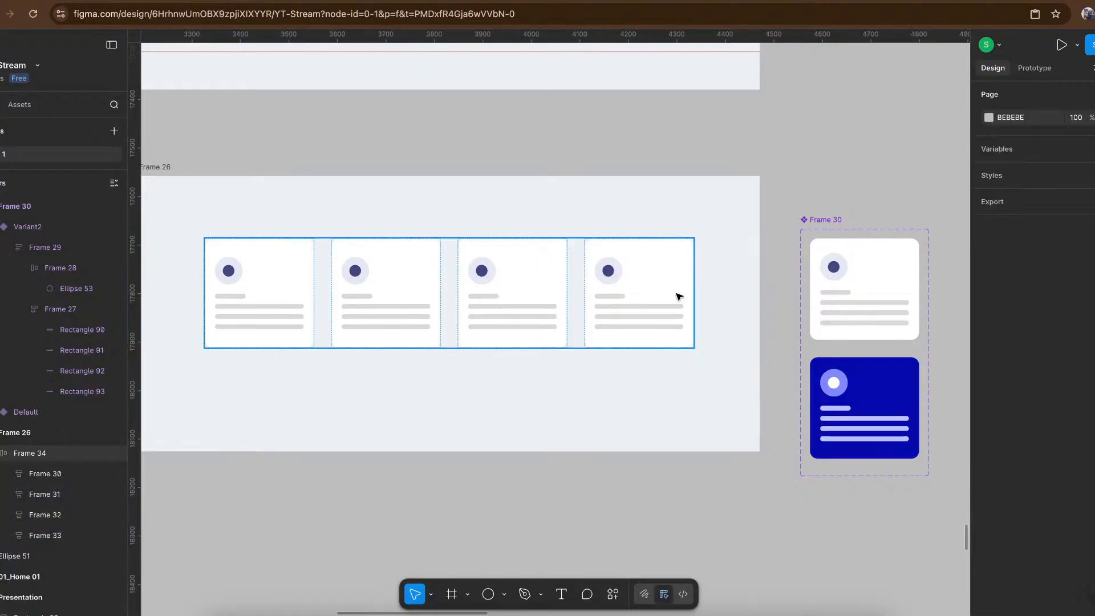
left_click(564, 293)
key("ctrl+v")
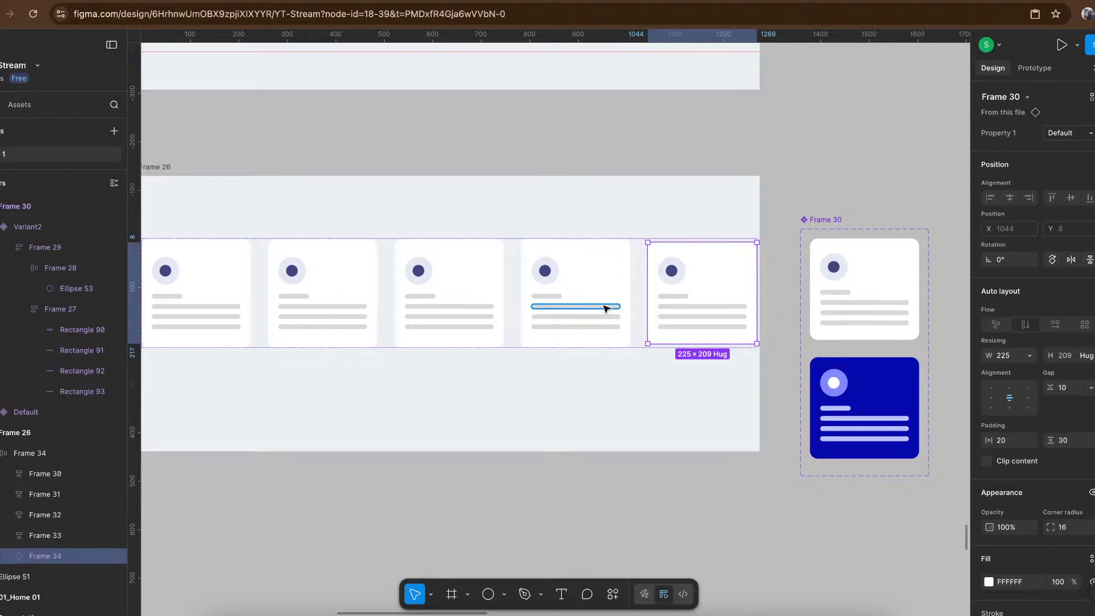
key("ctrl+v")
- Delete the four original non-component cards, Frame 30 to Frame 33, from the feature row
left_click(488, 304)
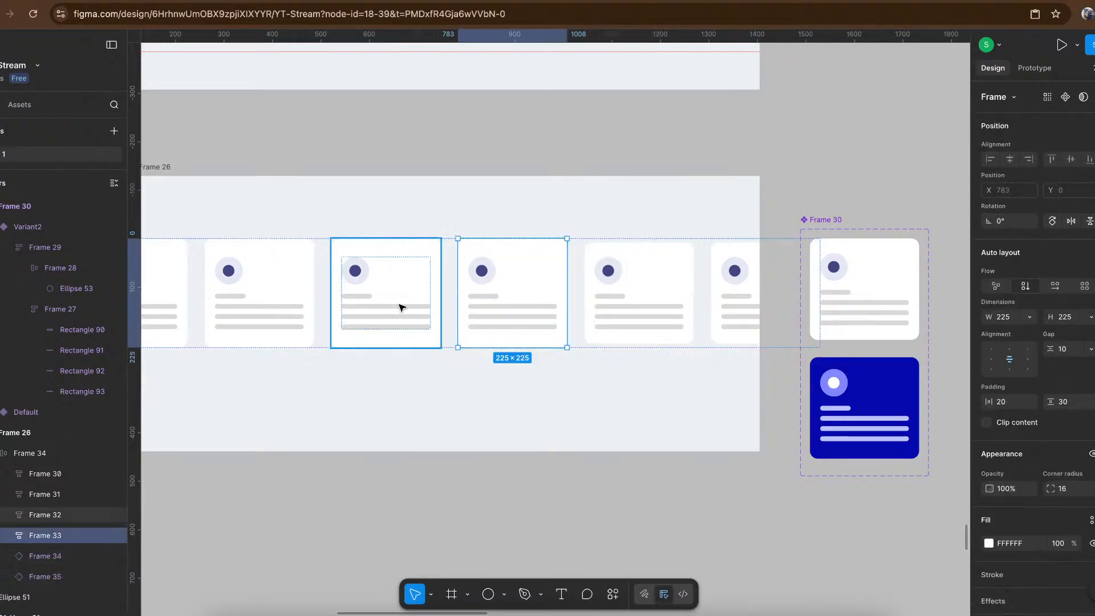
left_click(393, 308, "shift")
left_click(289, 296, "shift")
scroll(289, 296, "left", 3)
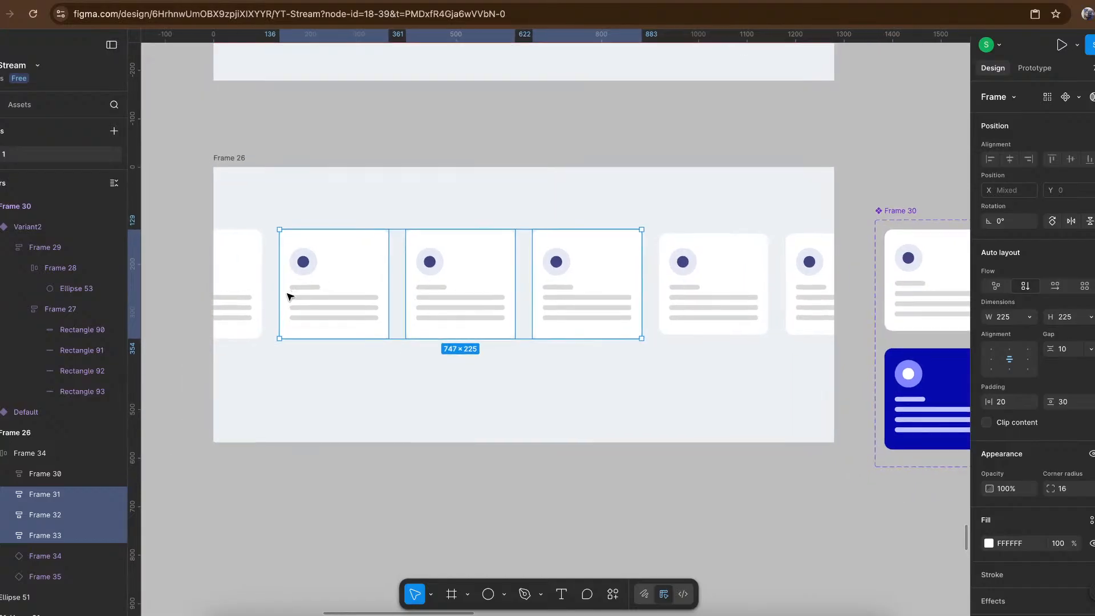
left_click(252, 297, "shift")
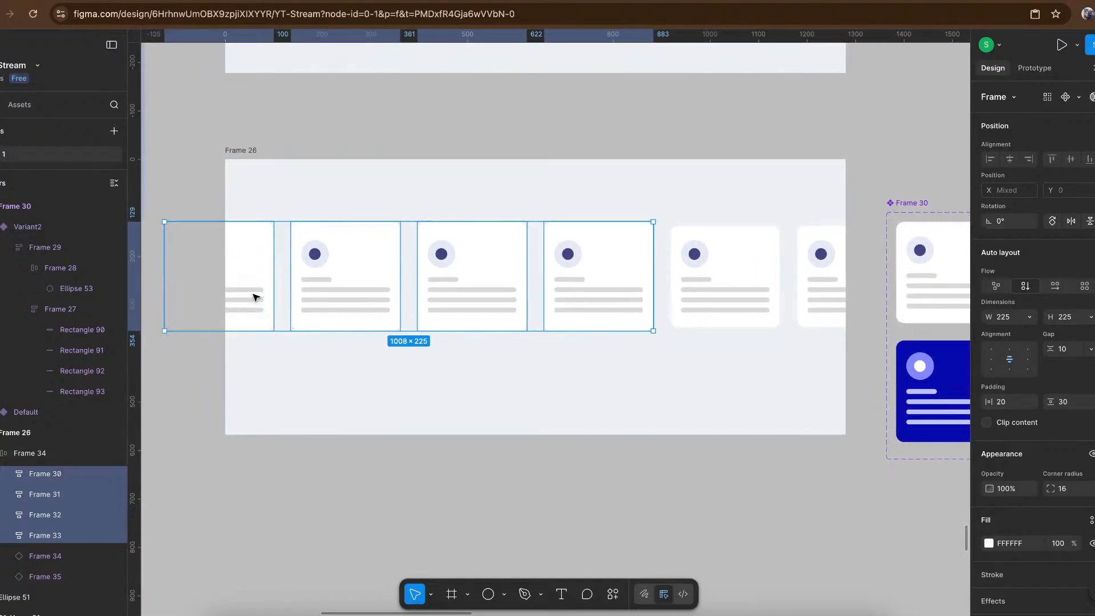
key("Delete")
- Duplicate the first card instance twice within the row to make four instances
left_click(503, 287)
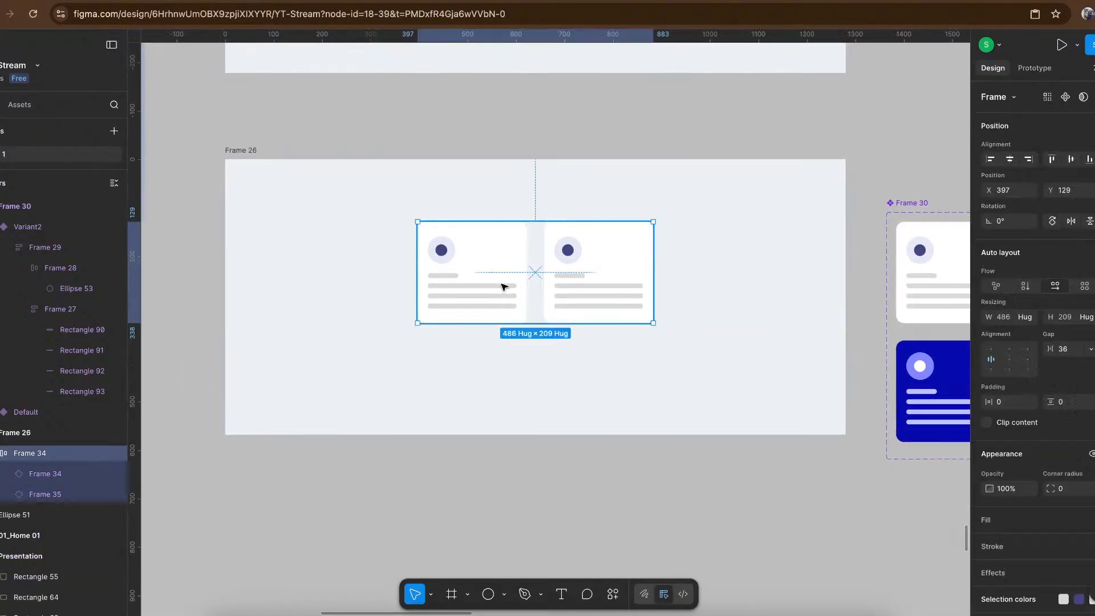
double_click(504, 287)
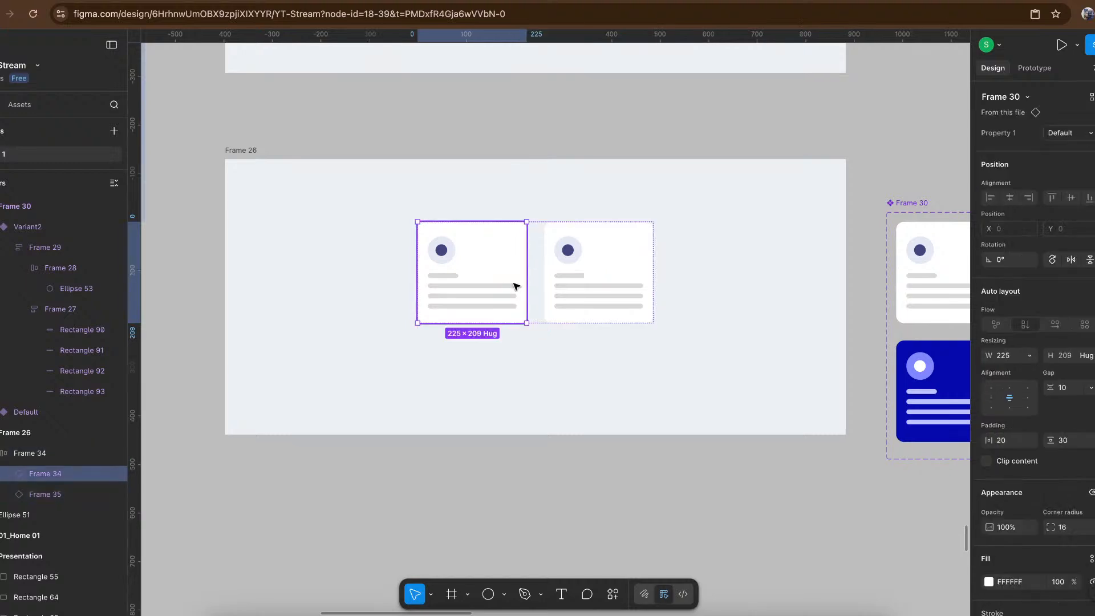
key("ctrl+d")
key("ctrl+d")
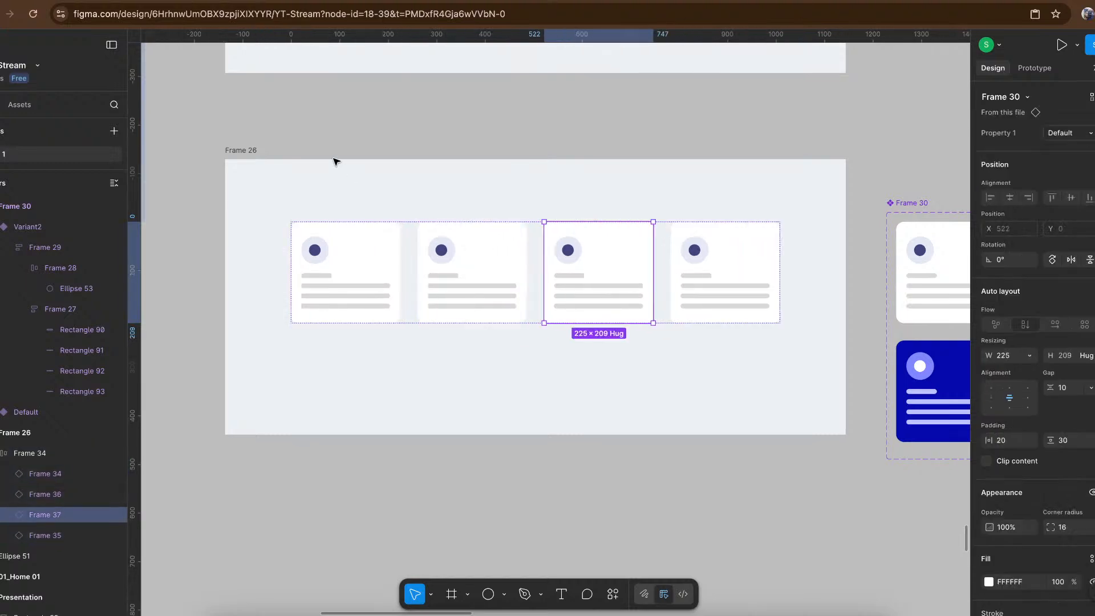
- Open a prototype preview of Frame 26
left_click(242, 152)
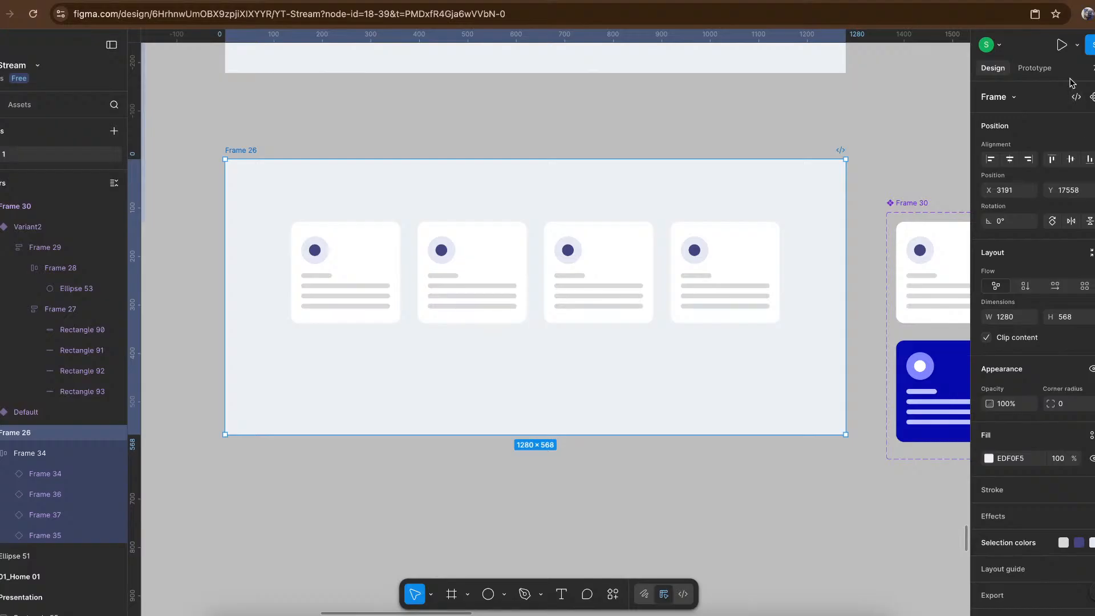
left_click(1077, 45)
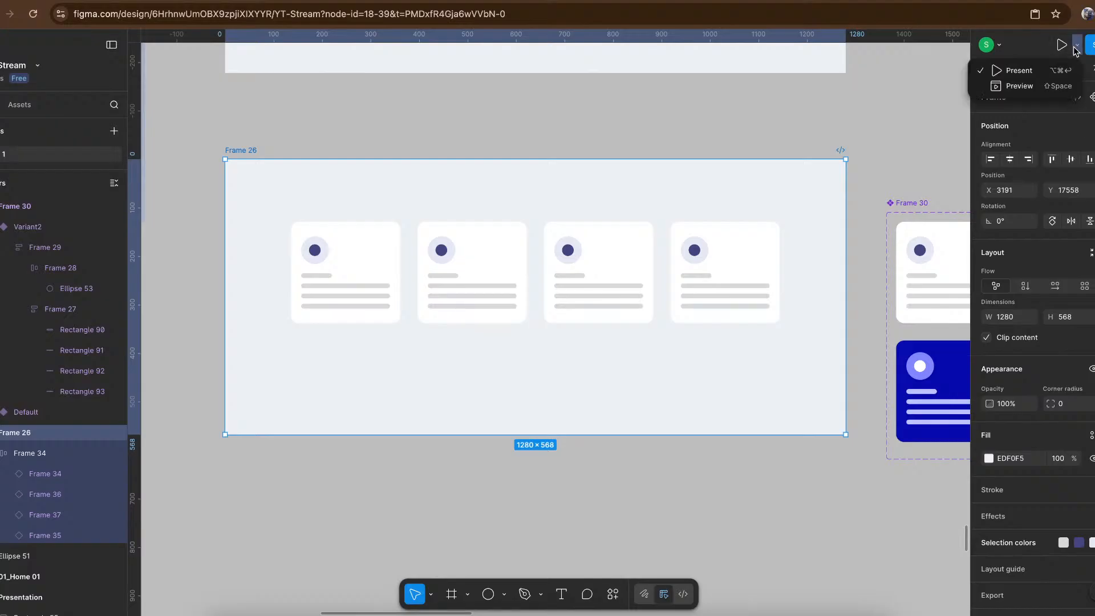
left_click(1043, 86)
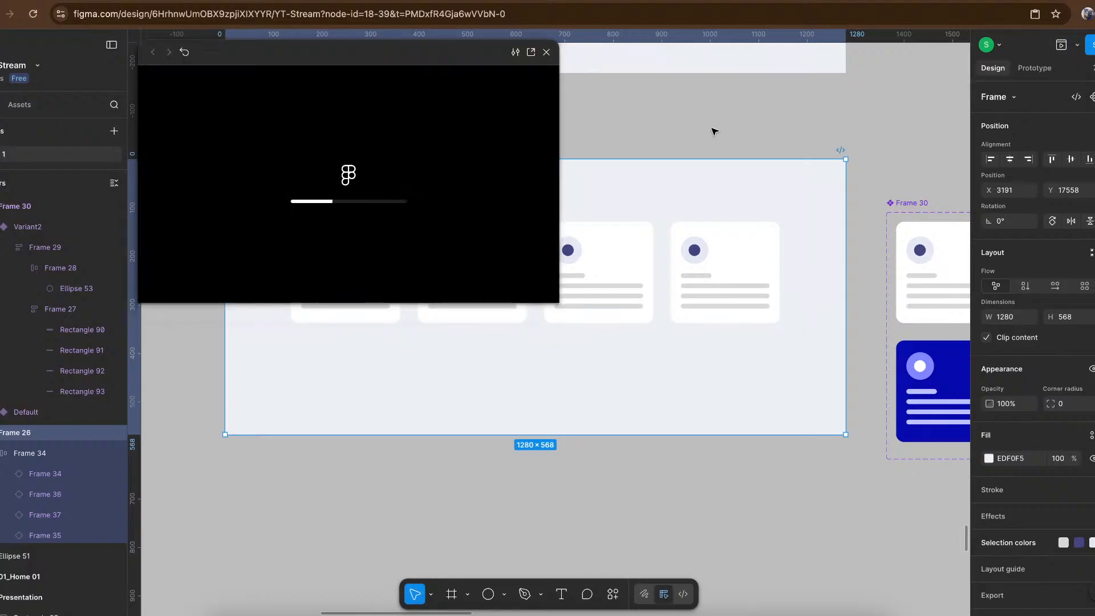
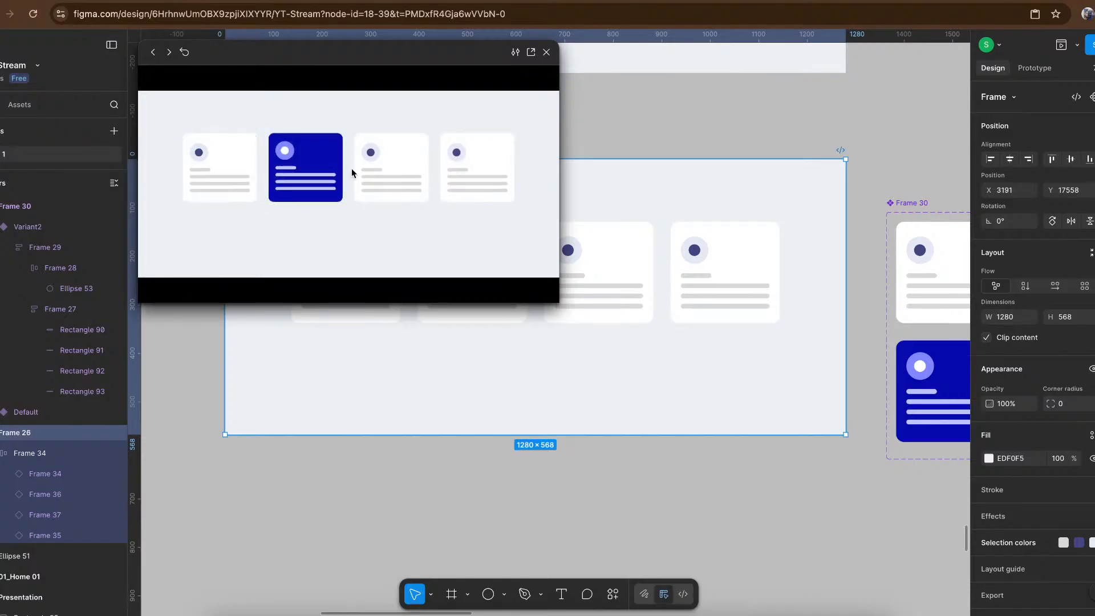
- Close the prototype preview and examine the shadow beneath the blue feature card in the reference Airlume design
left_click(547, 52)
left_click(566, 126)
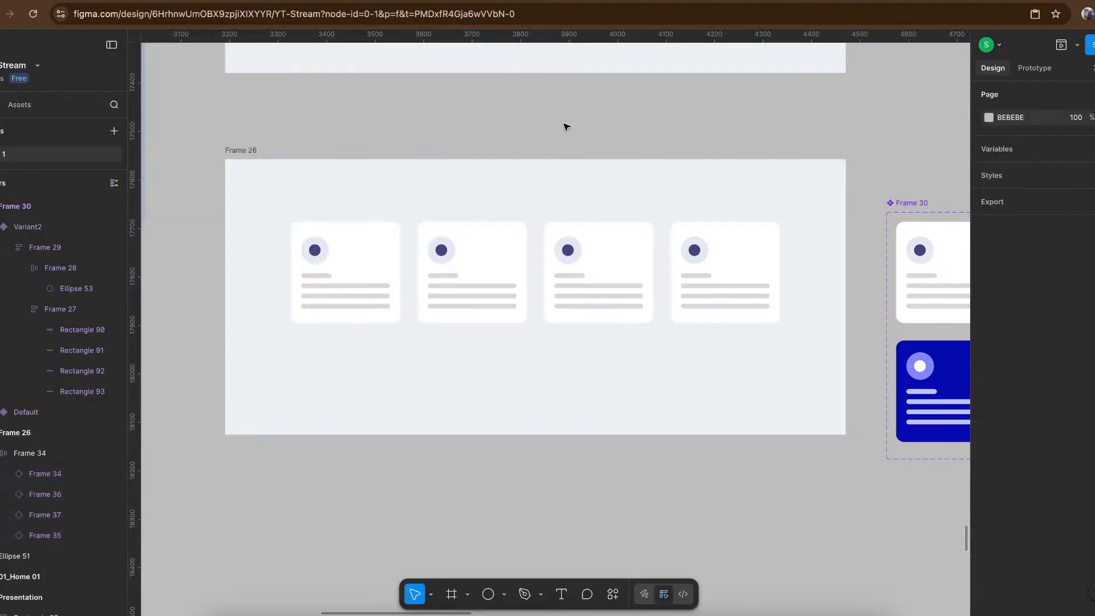
scroll(566, 126, "down", 5)
scroll(564, 124, "up", 5)
scroll(564, 123, "left", 2)
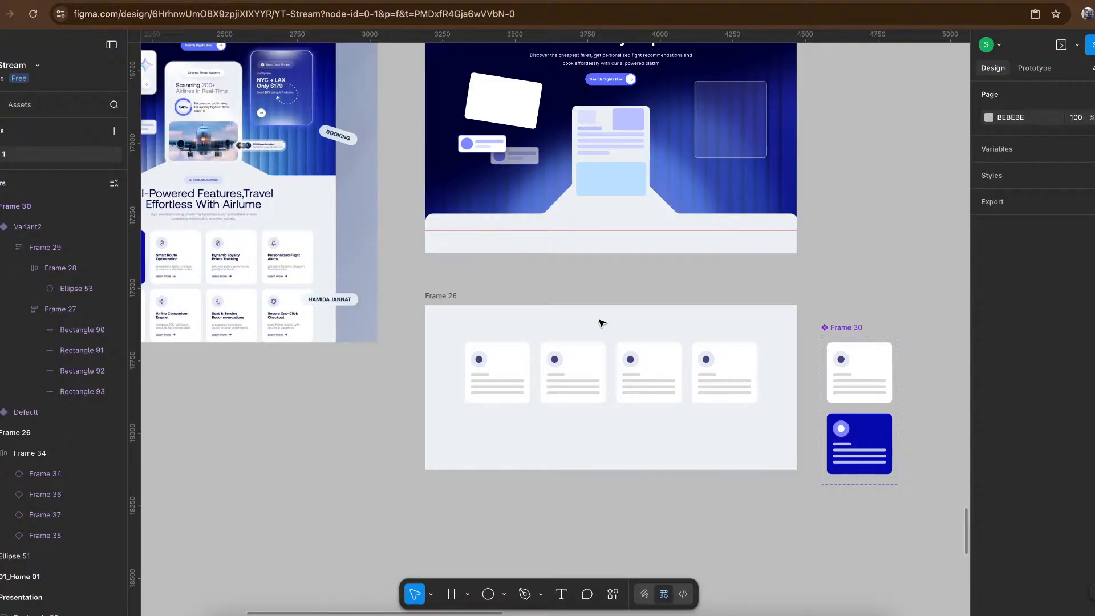
scroll(601, 324, "left", 6)
scroll(374, 271, "up", 3)
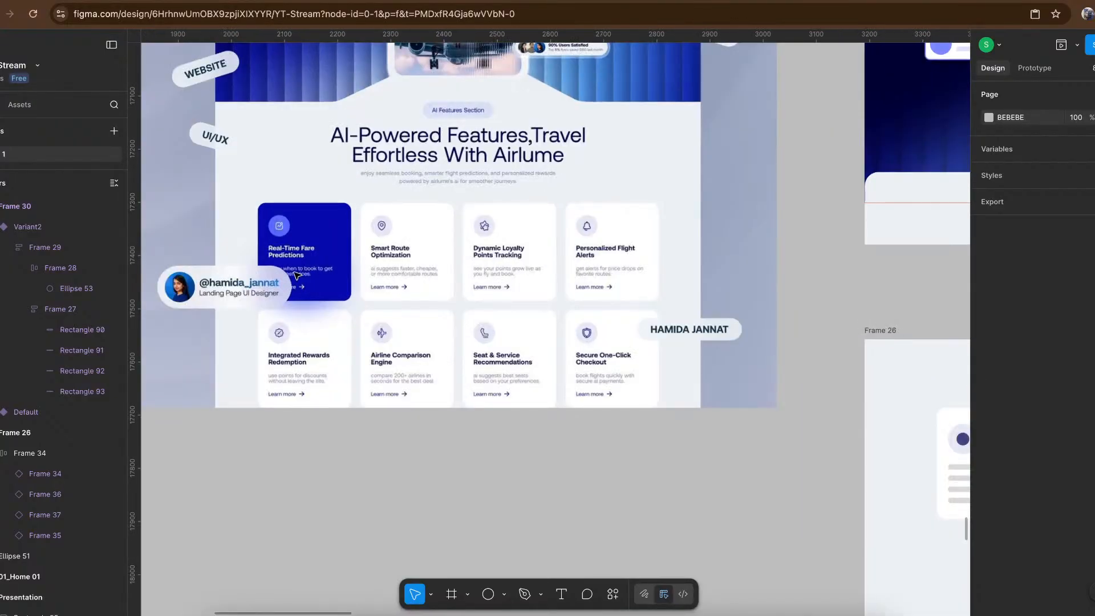
scroll(350, 293, "right", 2)
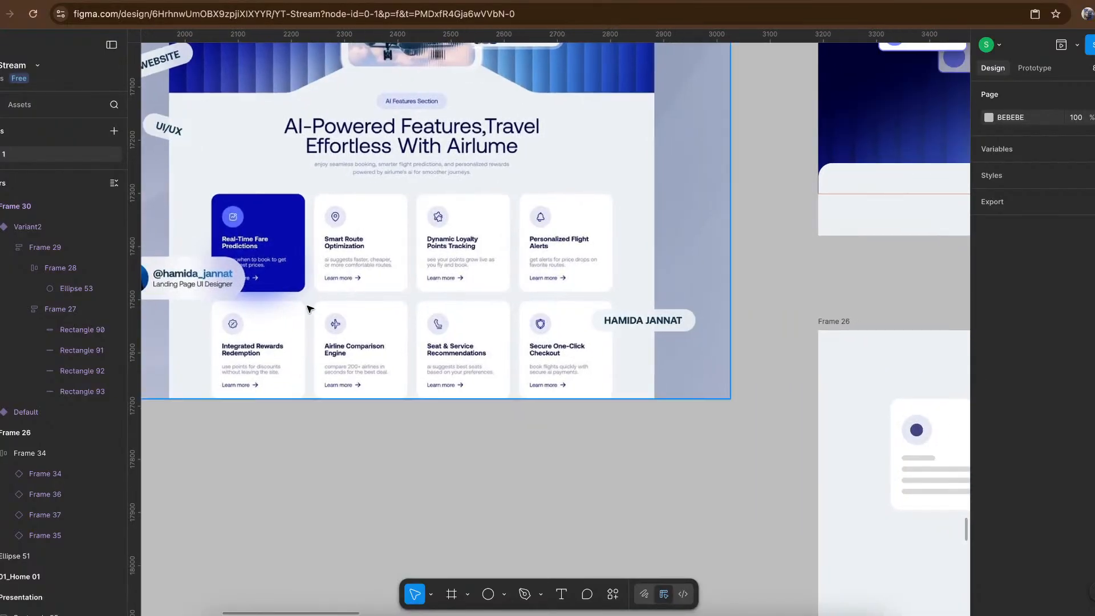
scroll(266, 299, "up", 5)
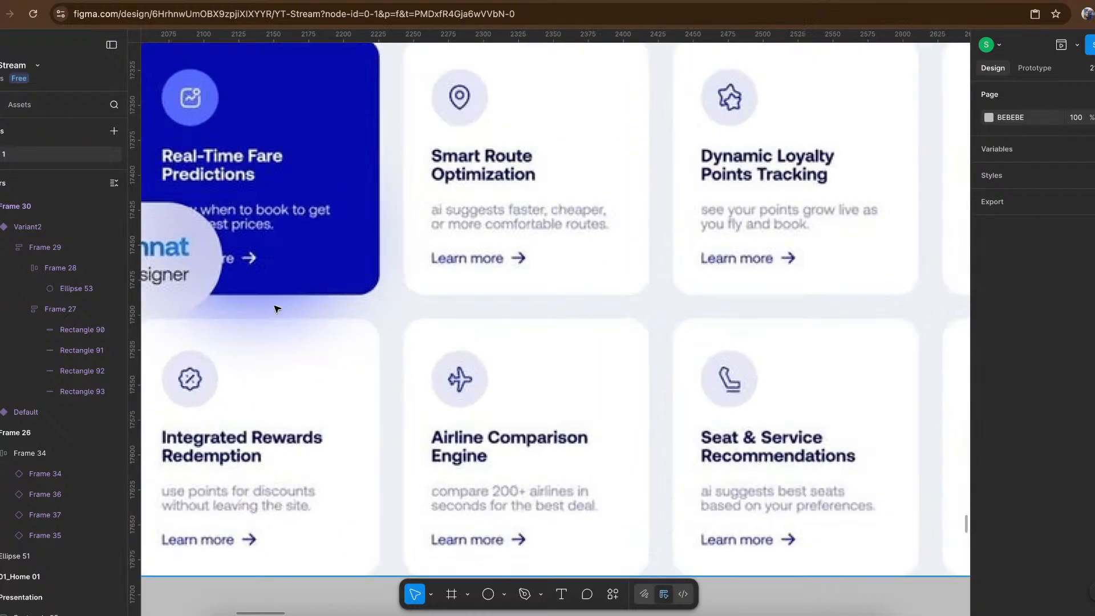
scroll(282, 319, "down", 5)
scroll(285, 320, "right", 10)
scroll(285, 320, "down", 5)
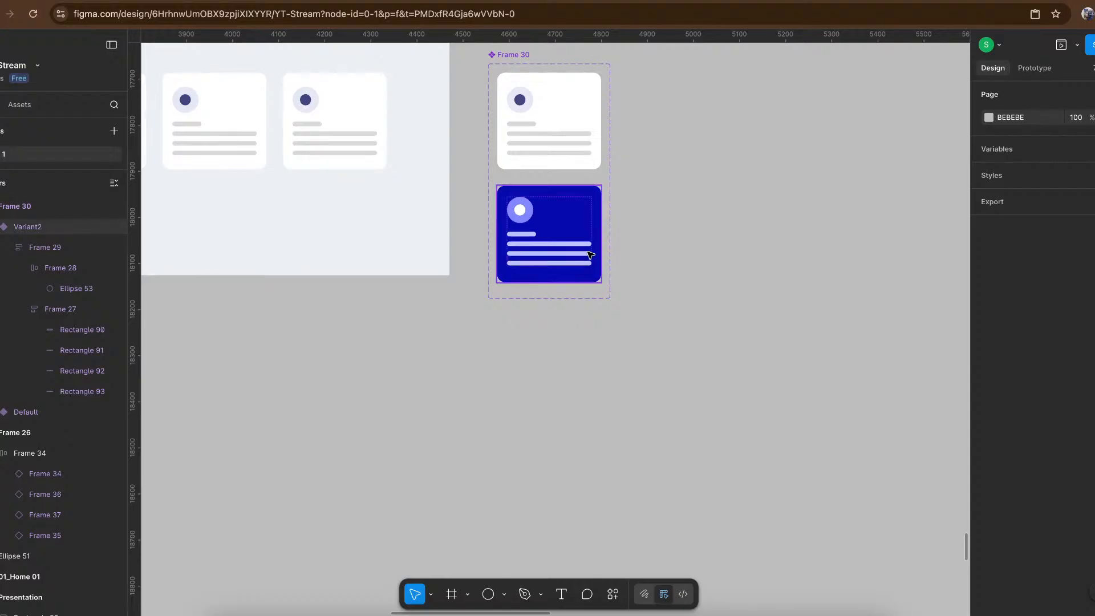
- Add a drop shadow in page colour 0D148A to the blue Variant2 card of the Frame 30 component
left_click(576, 251)
scroll(576, 251, "up", 5)
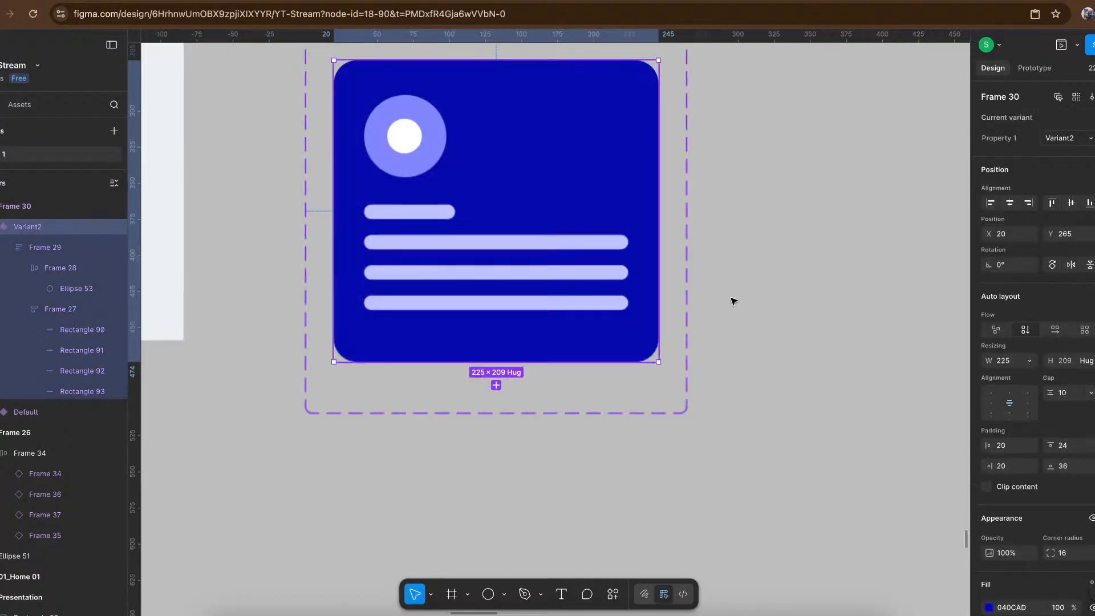
scroll(1003, 512, "down", 3)
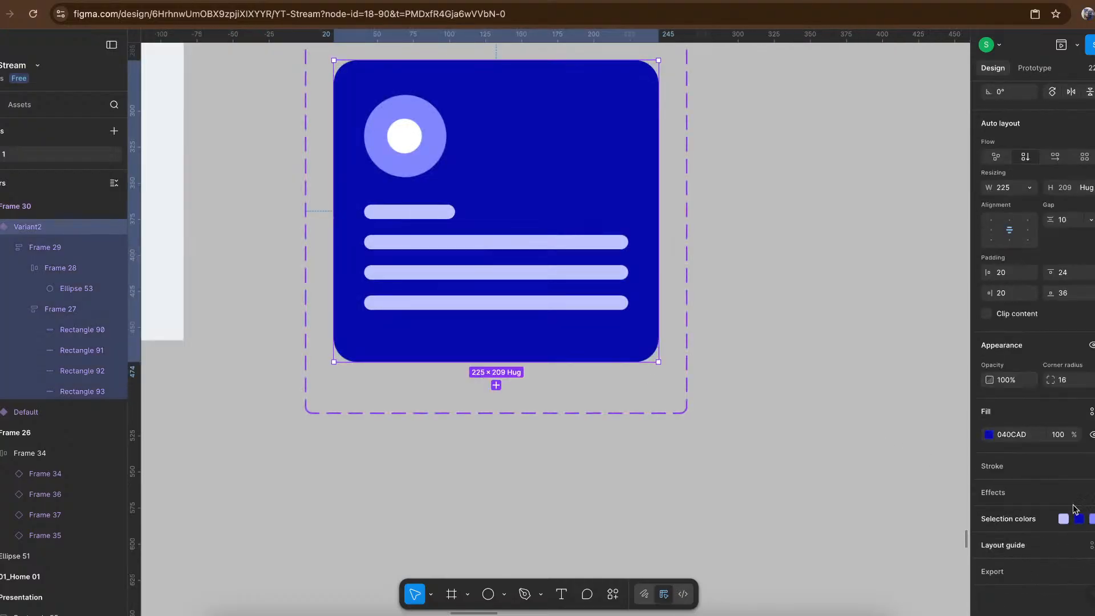
left_click(1094, 492)
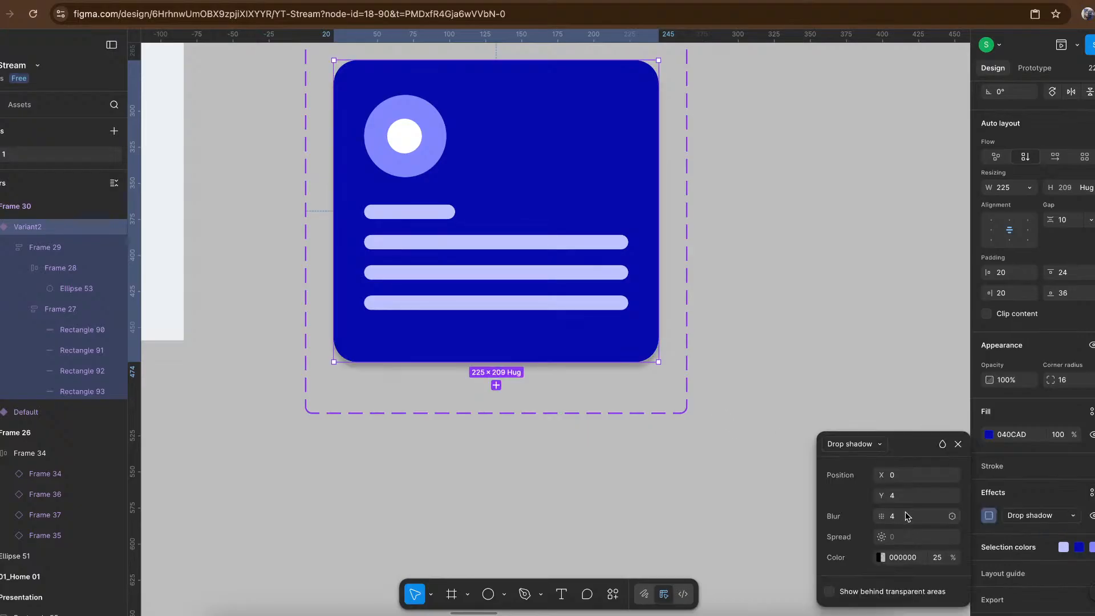
left_click(881, 557)
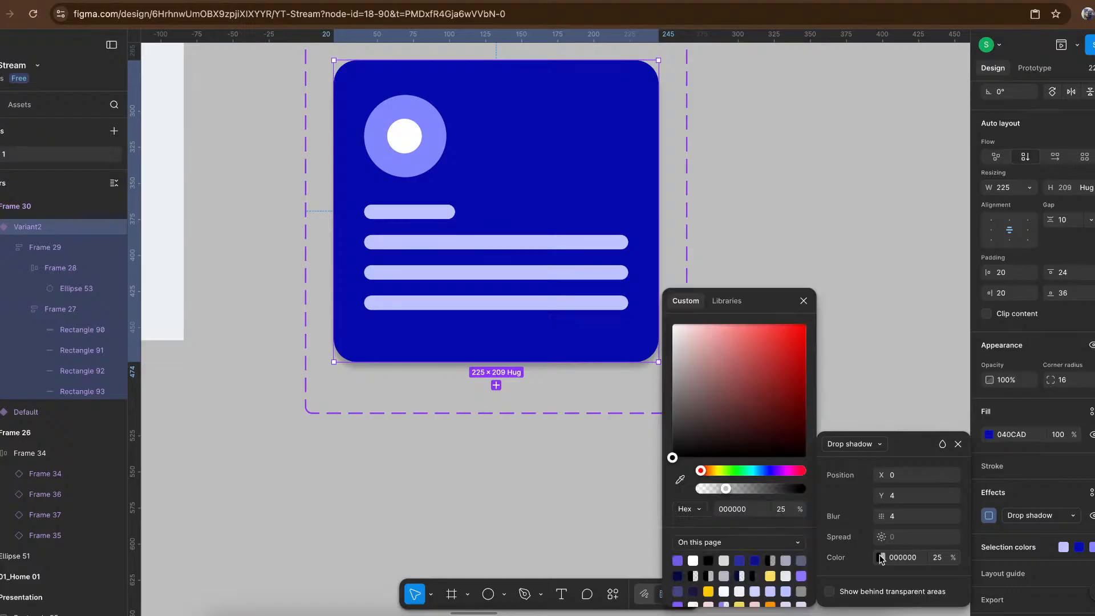
left_click(754, 560)
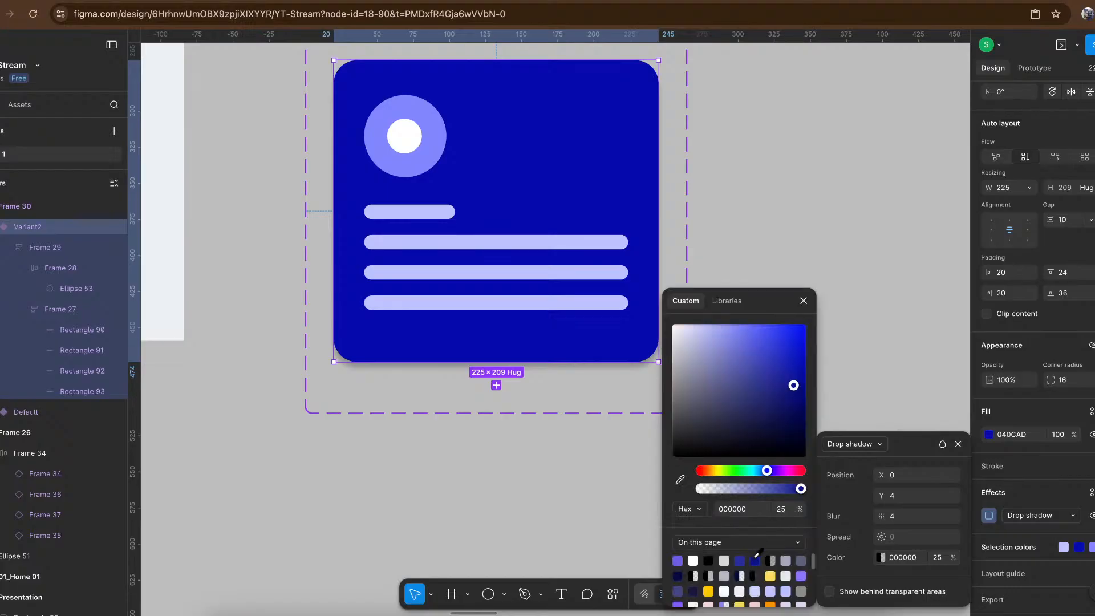
- Set the blue card's drop shadow to a Y offset of 24 and a blur of 24
left_click(895, 496)
key("shift+Up")
key("shift+Up")
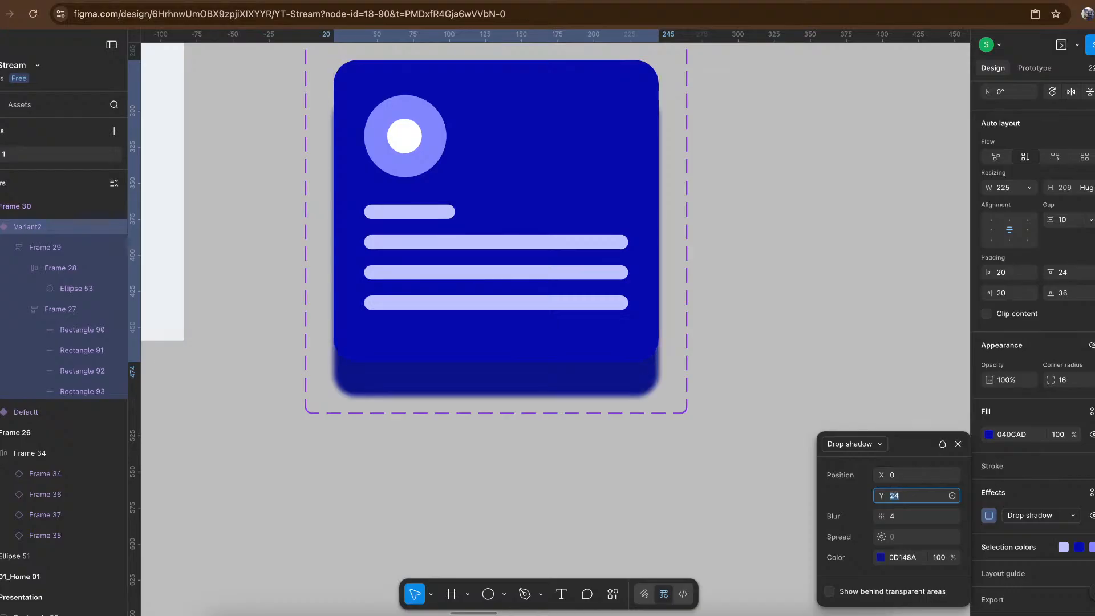
left_click(908, 520)
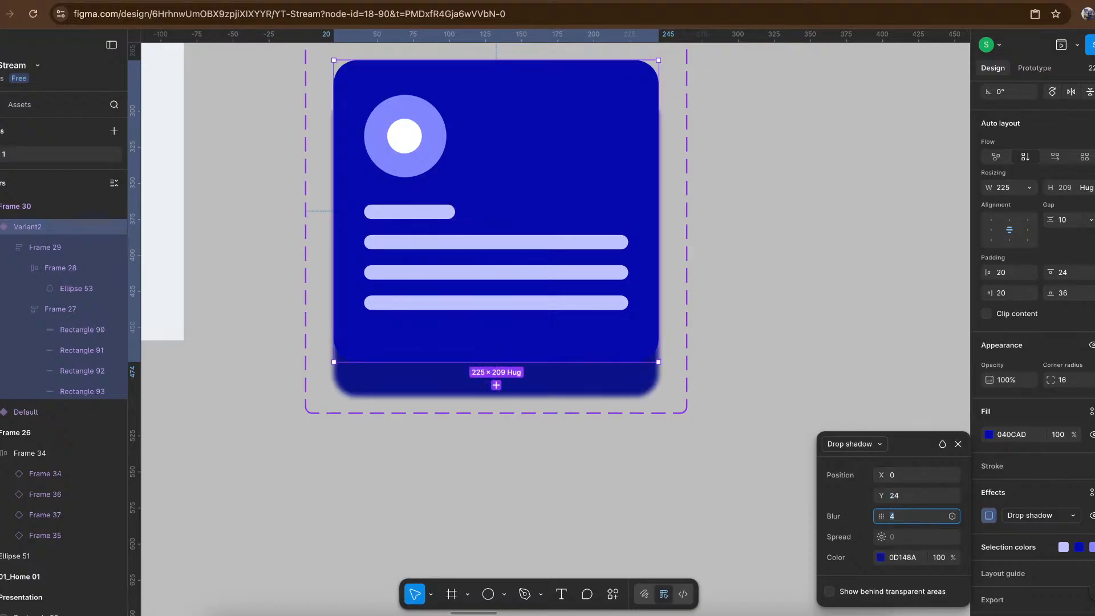
key("shift+Up")
key("shift+Up")
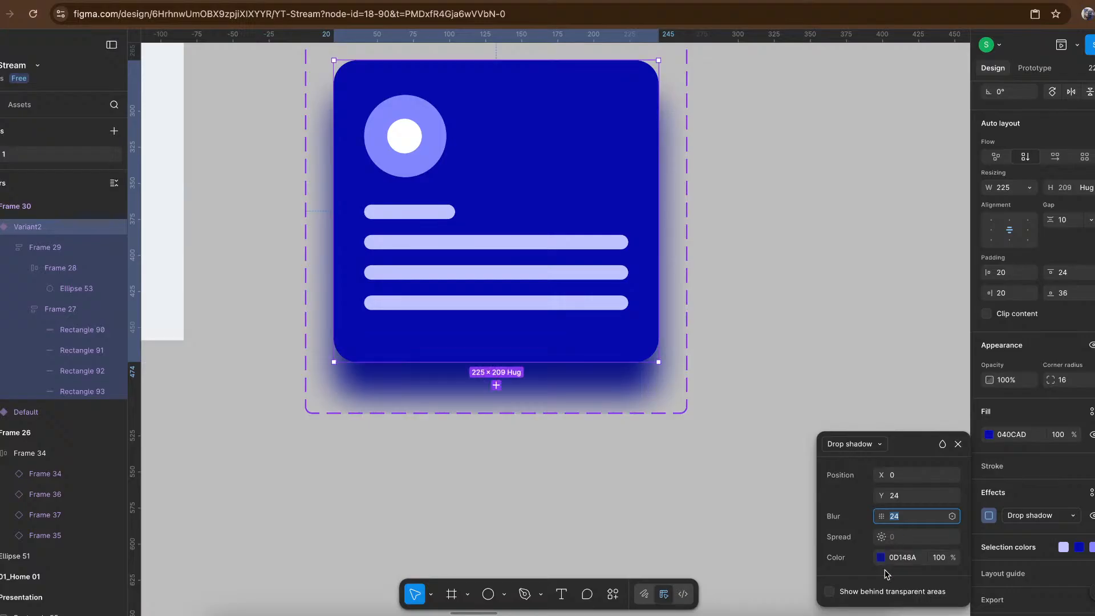
- Lower the opacity of the blue card's drop shadow colour to 30%
left_click(940, 557)
key("shift+Down")
key("shift+Down")
key("shift+Down")
key("shift+Down")
key("shift+Down")
key("shift+Down")
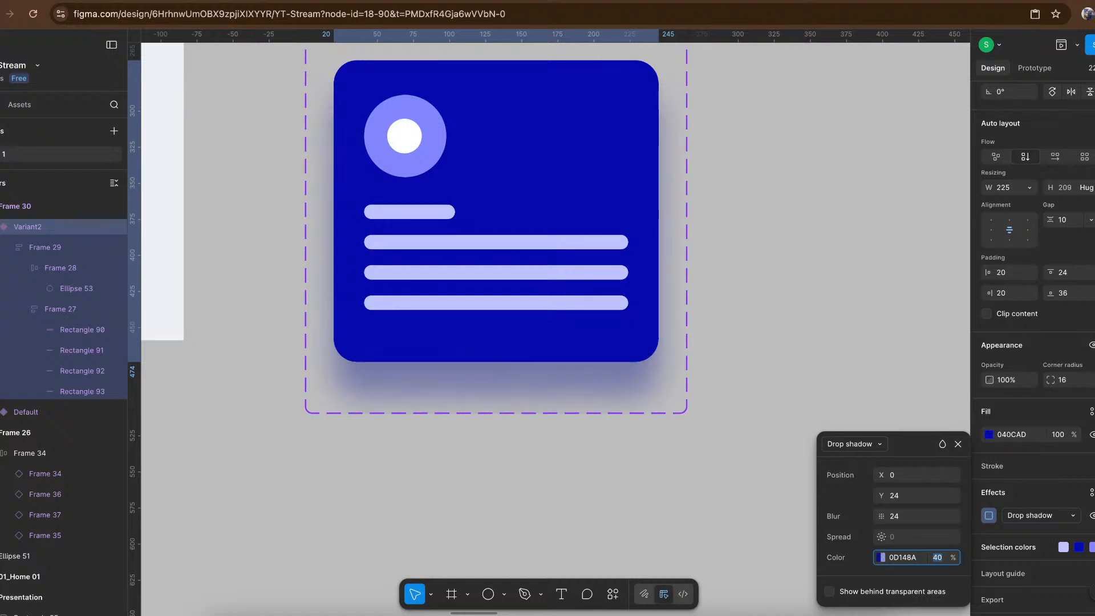
key("shift+Down")
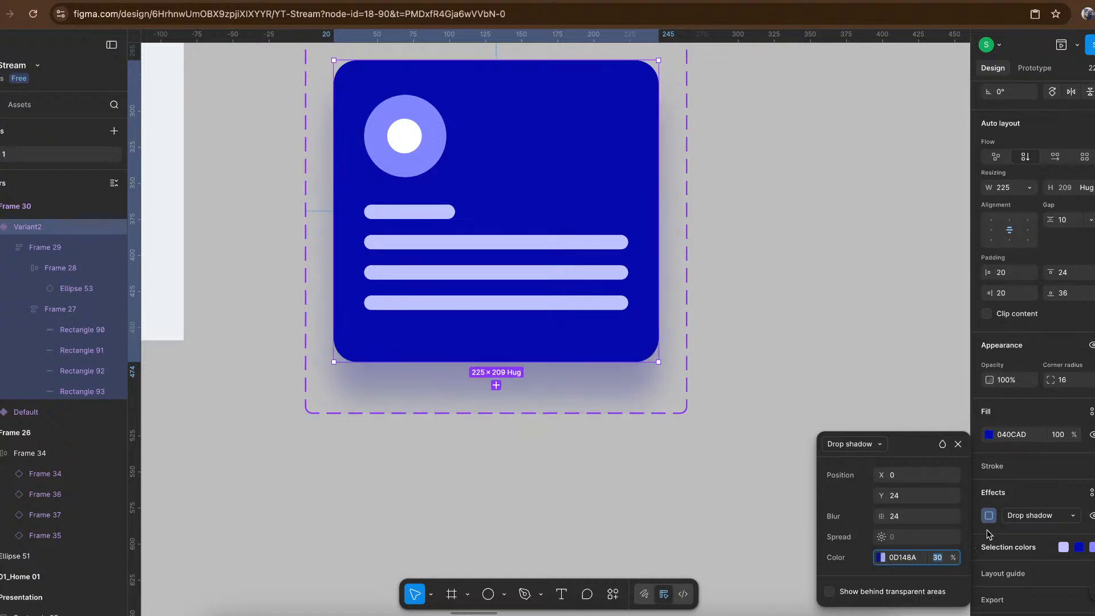
- Reduce the drop shadow's blur to 20, leave showing behind transparent areas off, and finish editing the effect
left_click(911, 517)
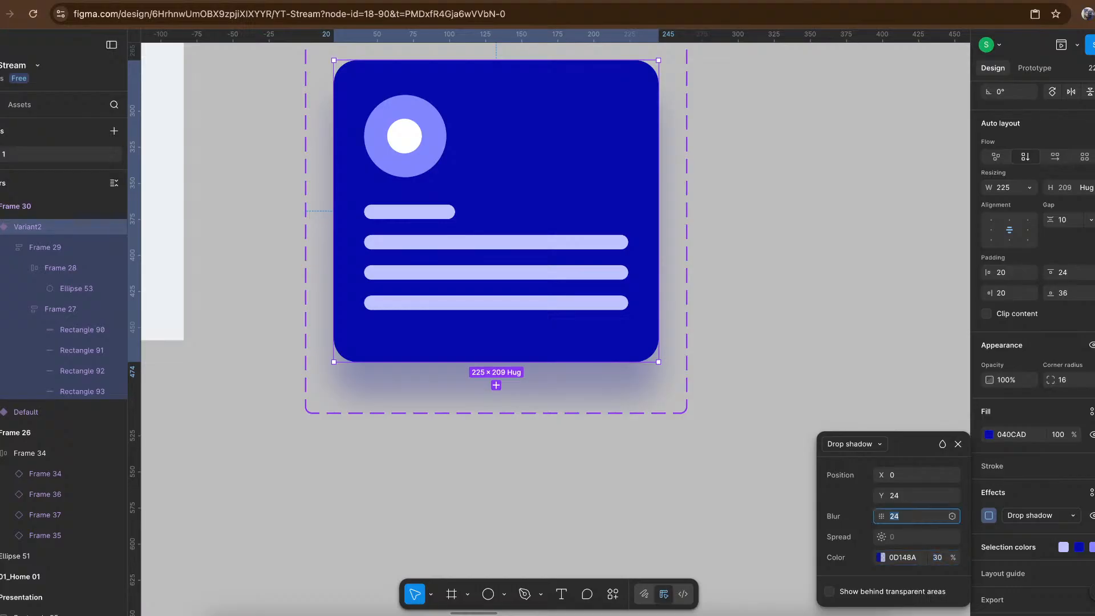
key("shift+Up")
key("shift+Down")
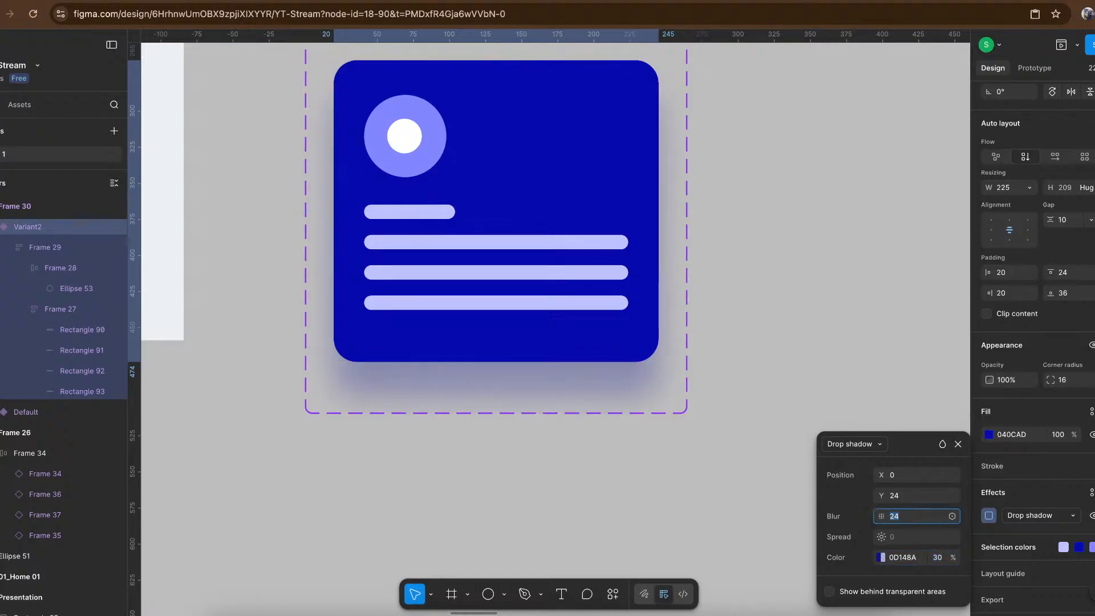
key("Down")
key("Down")
key("Down")
left_click(829, 592)
left_click(830, 592)
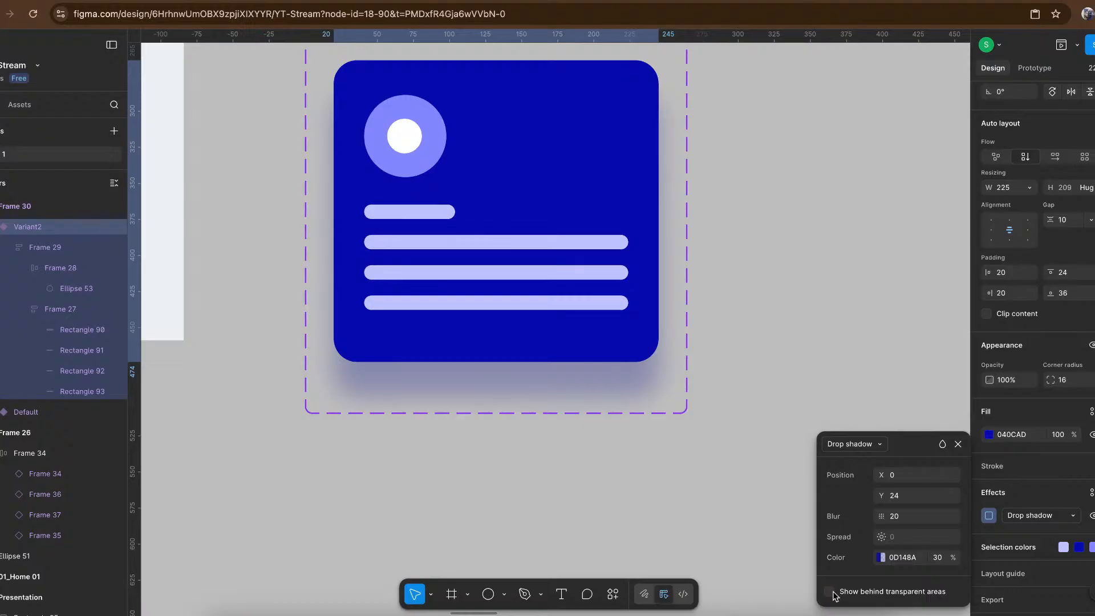
left_click(792, 297)
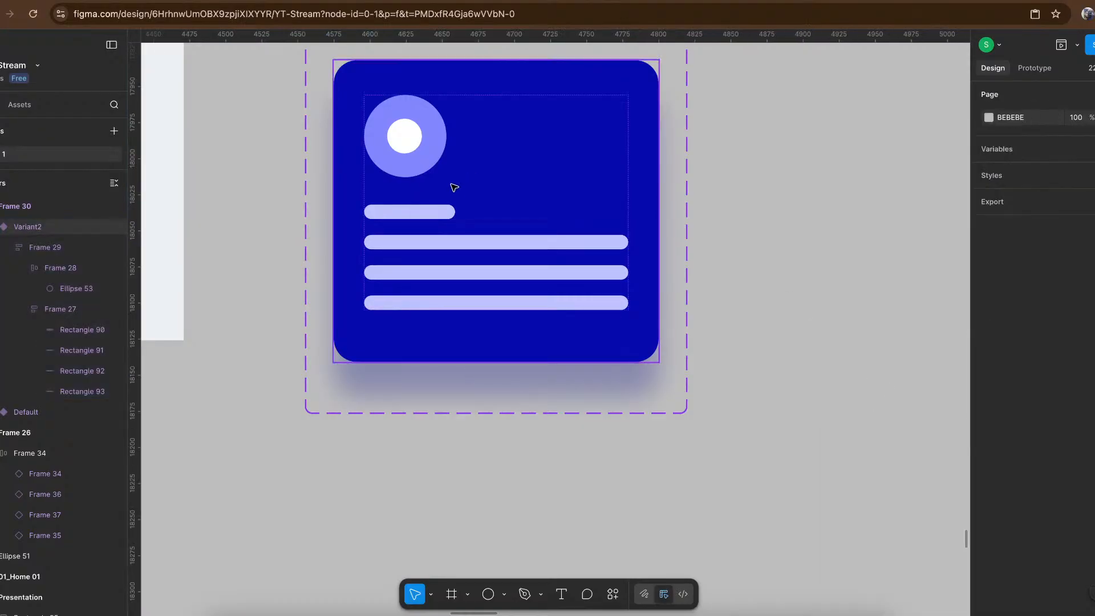
- Present Frame 26 as a full-page prototype to view the card row
scroll(453, 187, "down", 5)
scroll(453, 187, "left", 10)
scroll(454, 187, "up", 4)
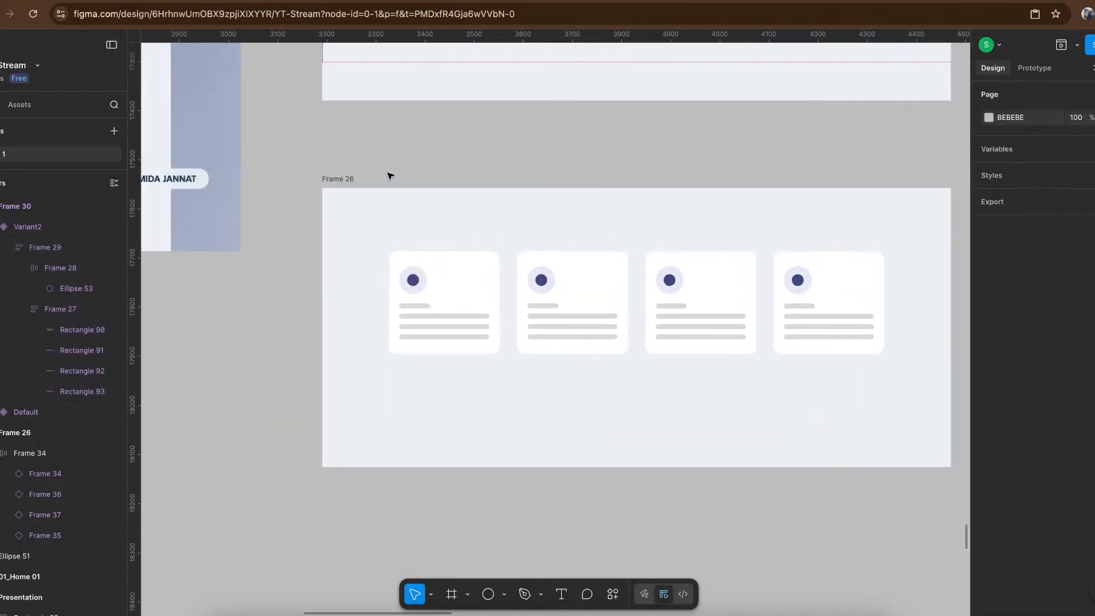
left_click(335, 178)
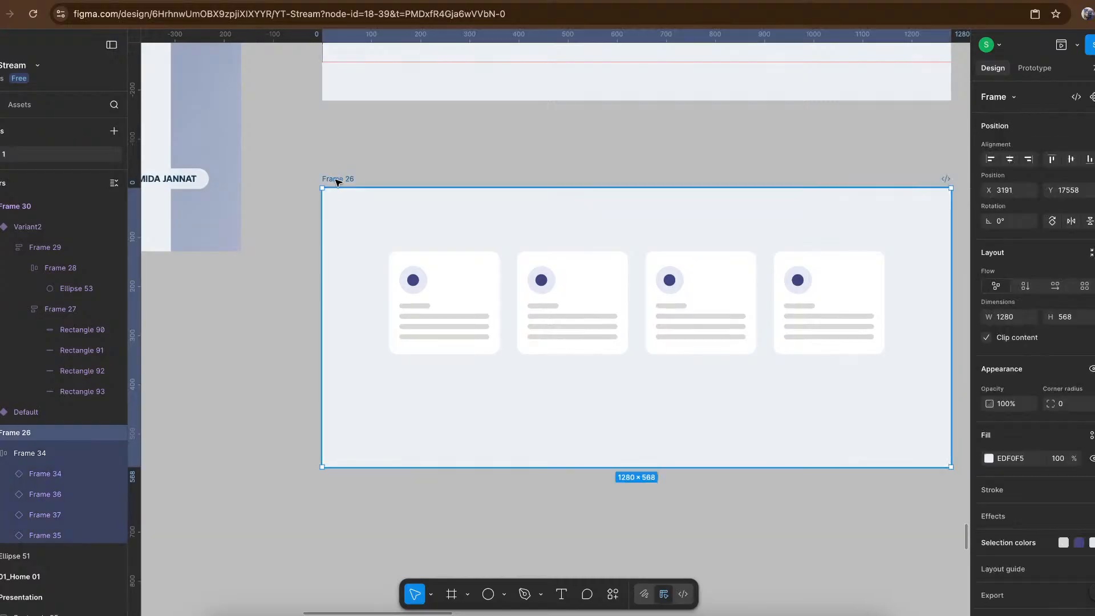
left_click(1077, 49)
left_click(1034, 73)
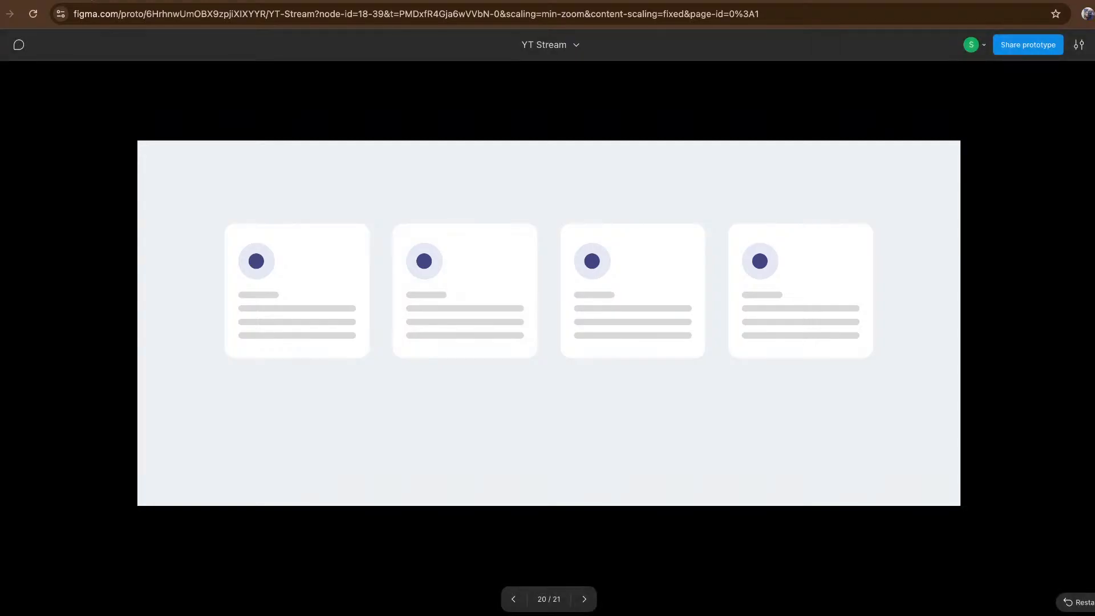
- Return to the design file and add a third variant to the Frame 30 component based on the Default card
left_click(88, 0)
scroll(556, 232, "down", 1)
scroll(556, 231, "down", 5)
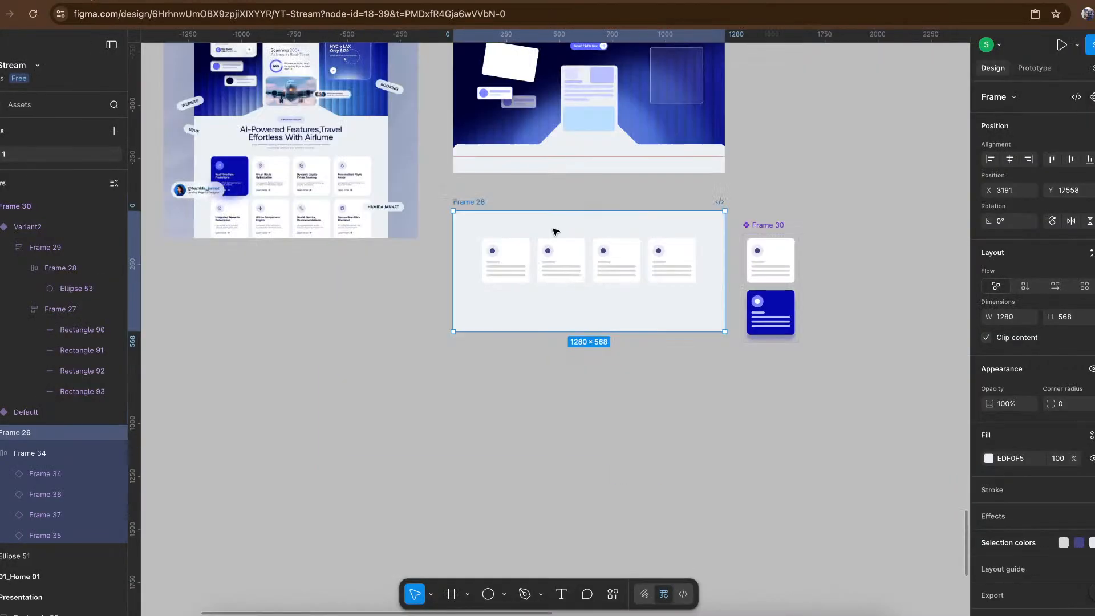
scroll(556, 232, "right", 3)
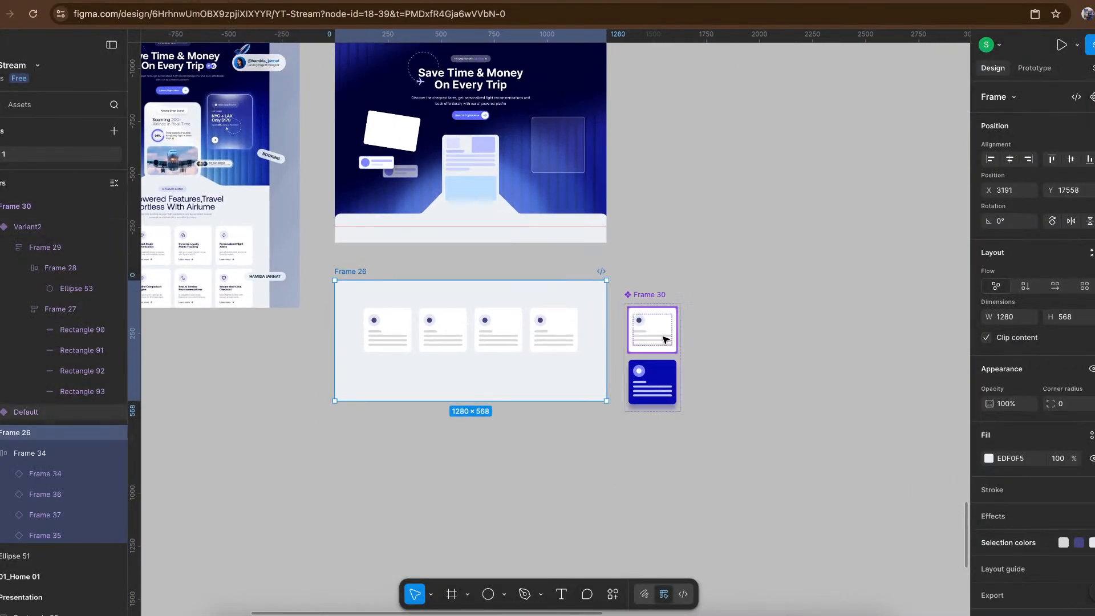
left_click(659, 340)
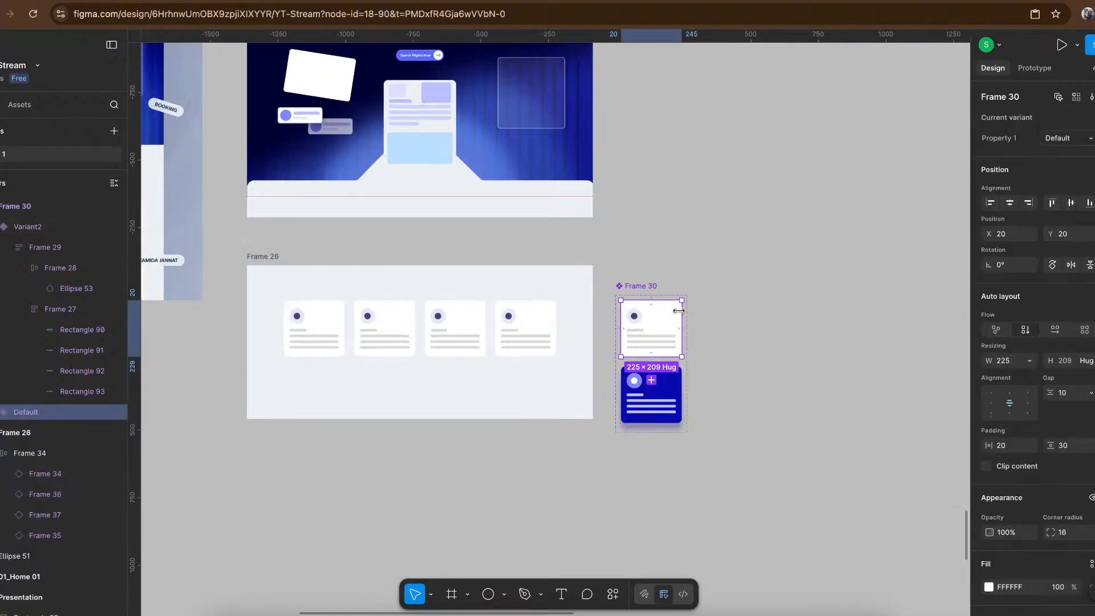
scroll(677, 313, "up", 3)
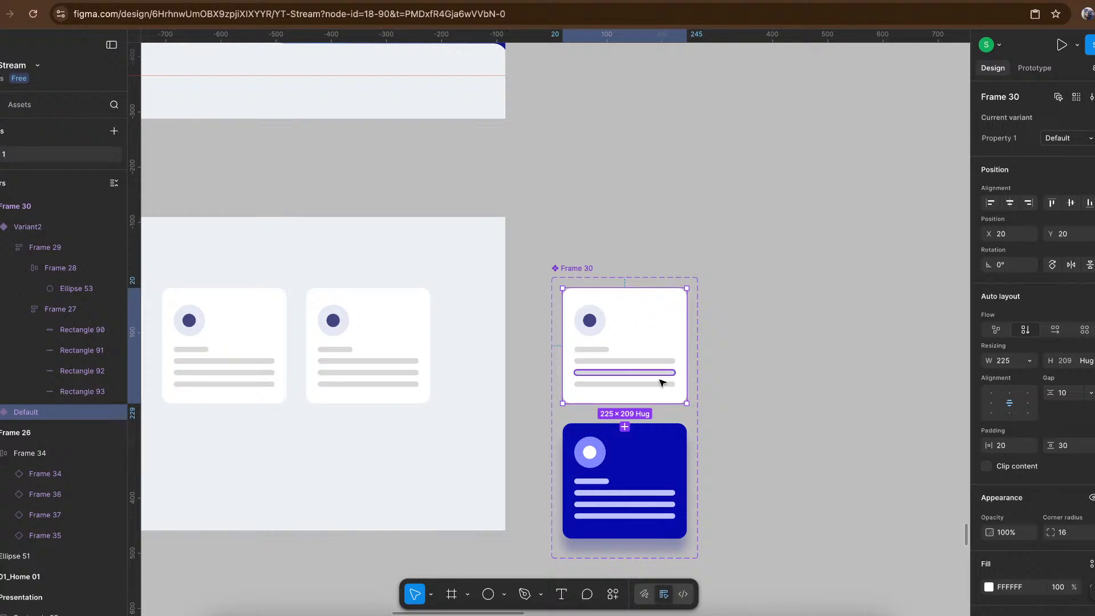
left_click(625, 427)
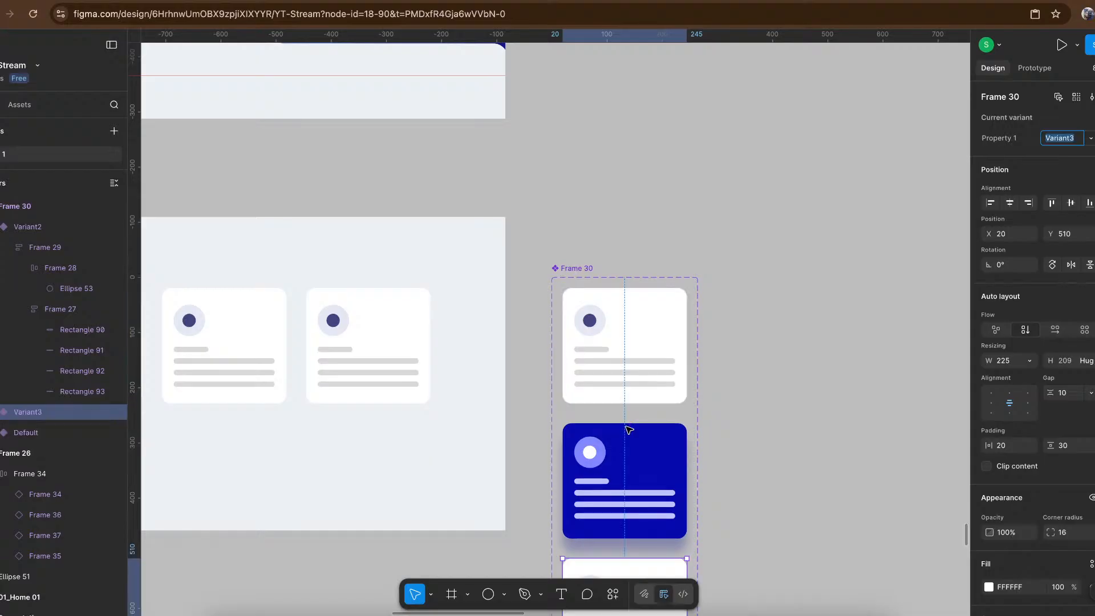
scroll(644, 439, "down", 4)
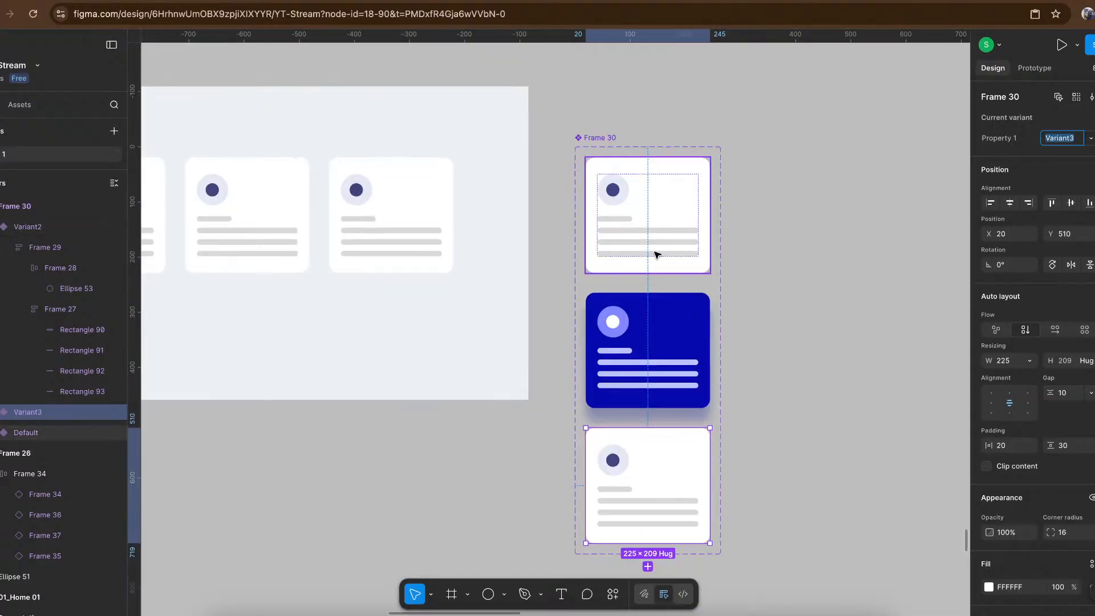
- Try top-aligning the Default card within the Frame 30 component set, then undo the alignment
left_click(664, 231)
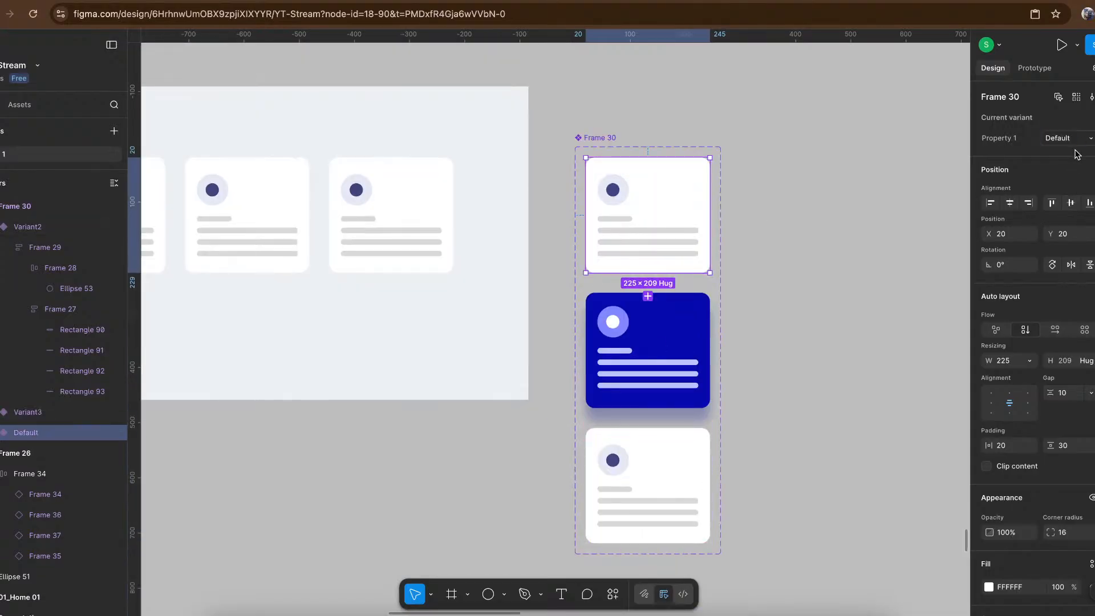
left_click(1050, 204)
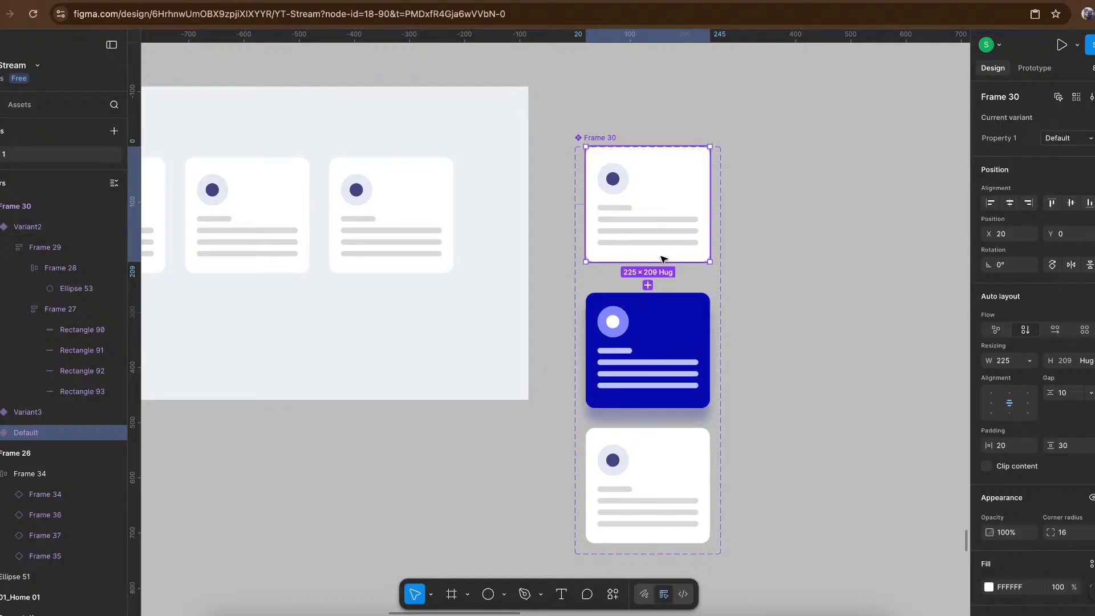
left_click(669, 463)
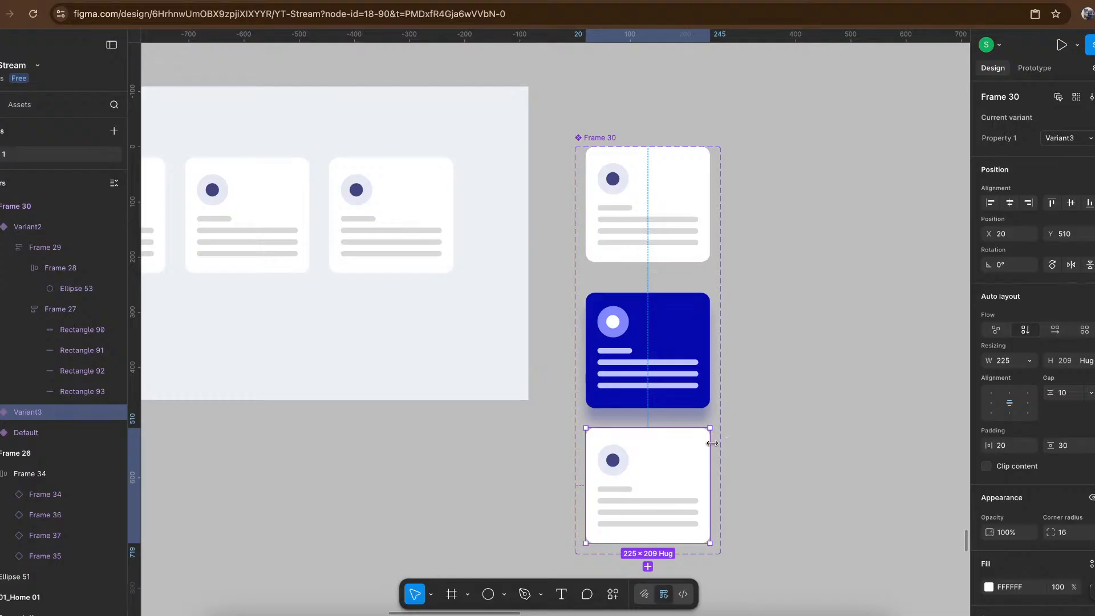
left_click(707, 221)
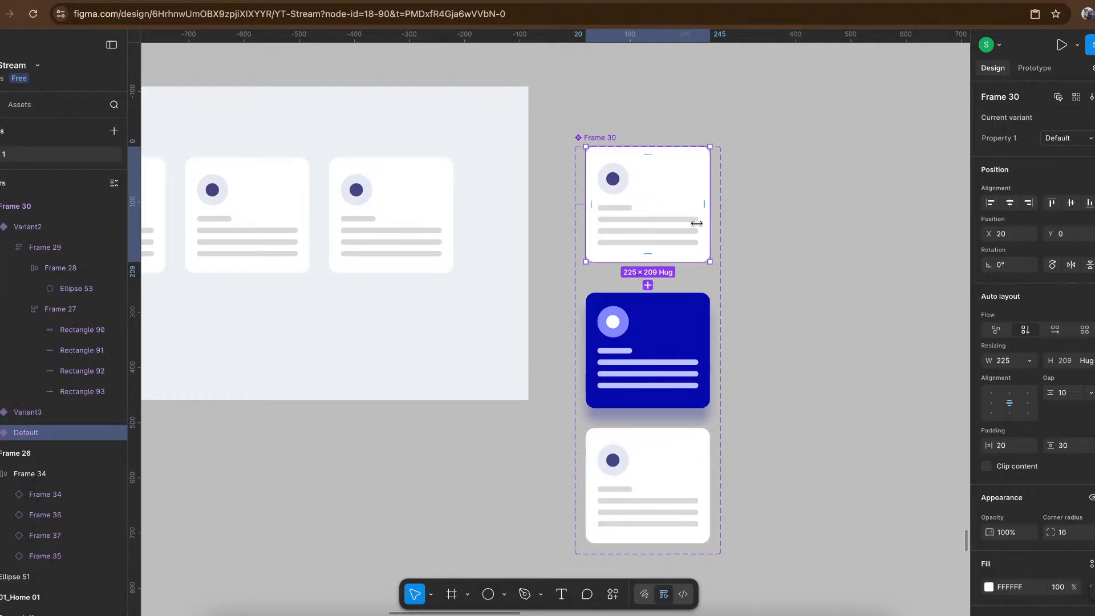
key("ctrl+z")
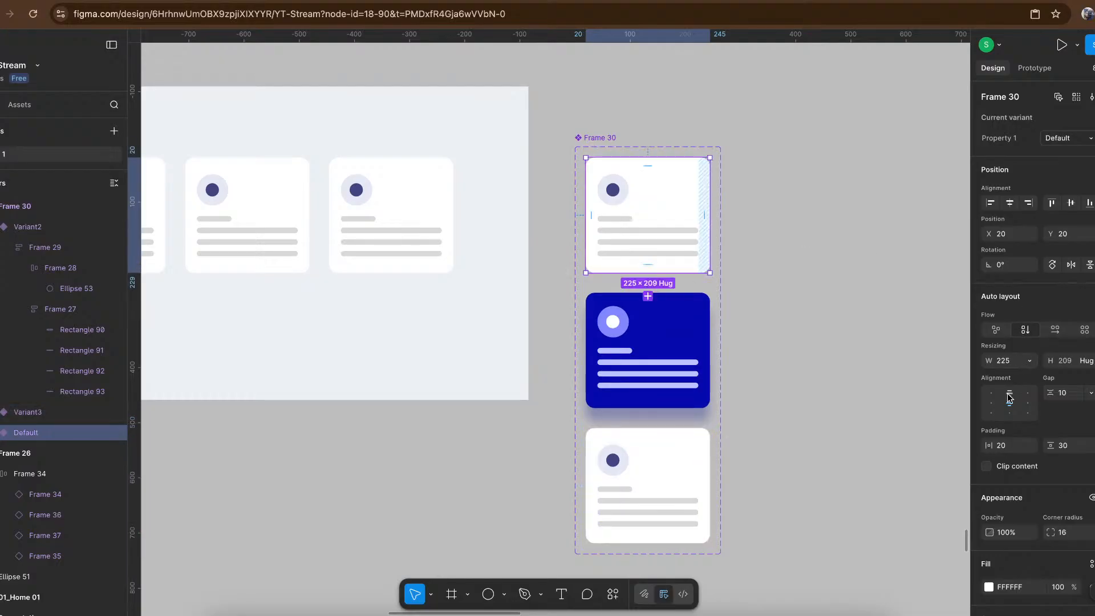
- Align the contents of Variant3 to the bottom centre and those of the Default card to the top centre
left_click(678, 466)
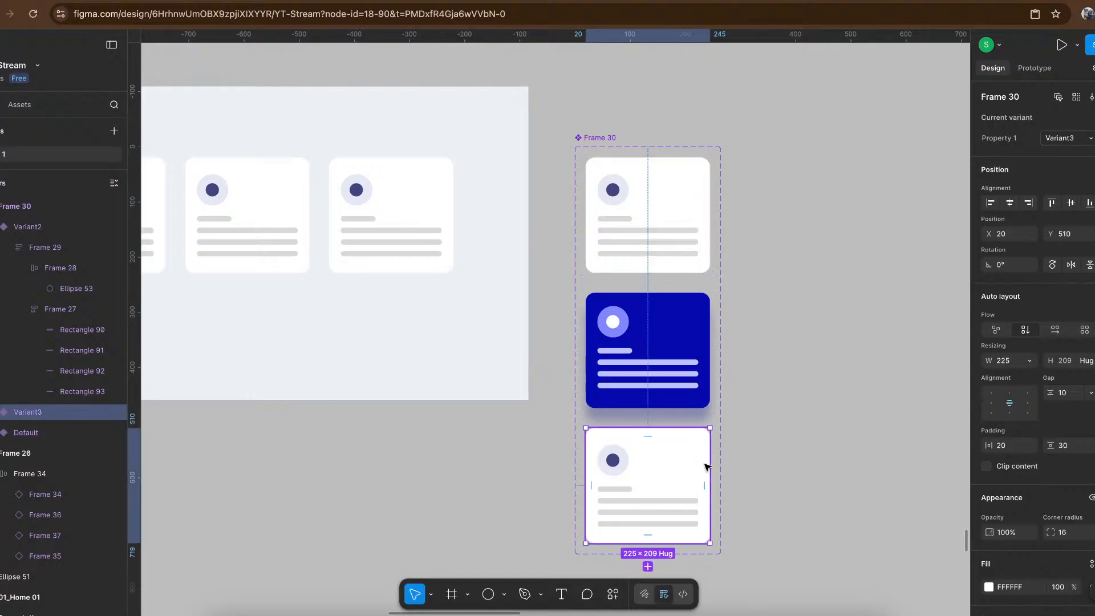
left_click(1009, 411)
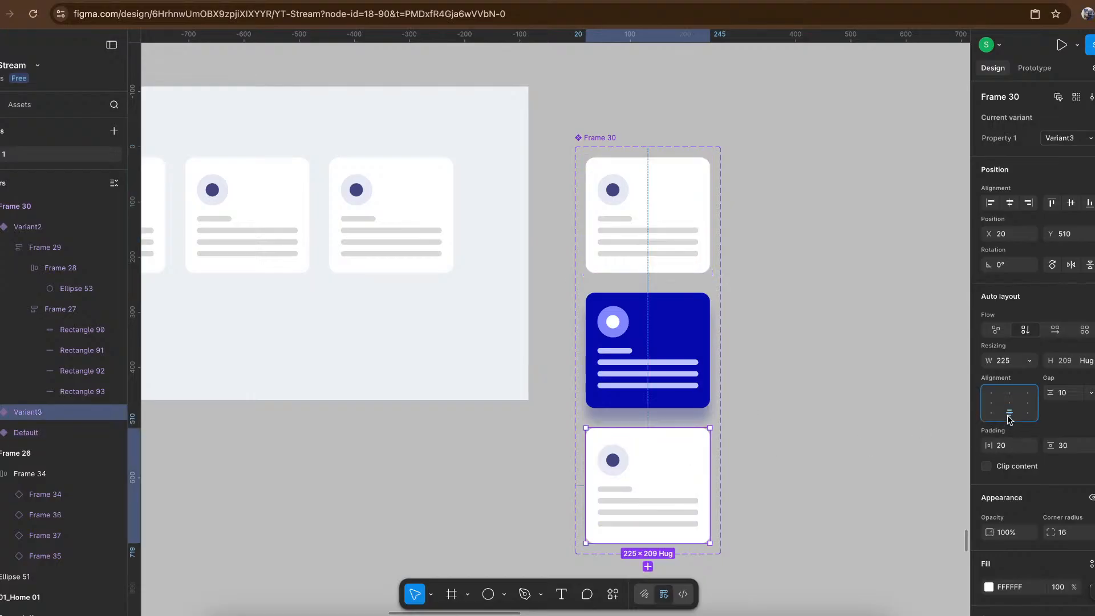
left_click(698, 263)
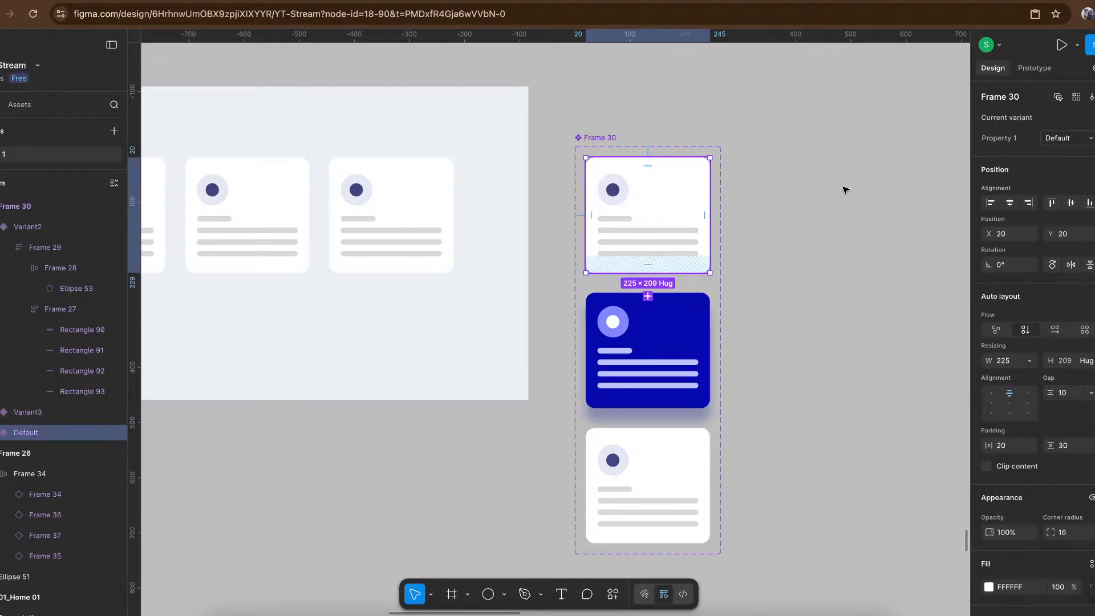
- Connect the Default card to Variant3 with a Change to interaction triggered after a 1 ms delay
left_click(1034, 69)
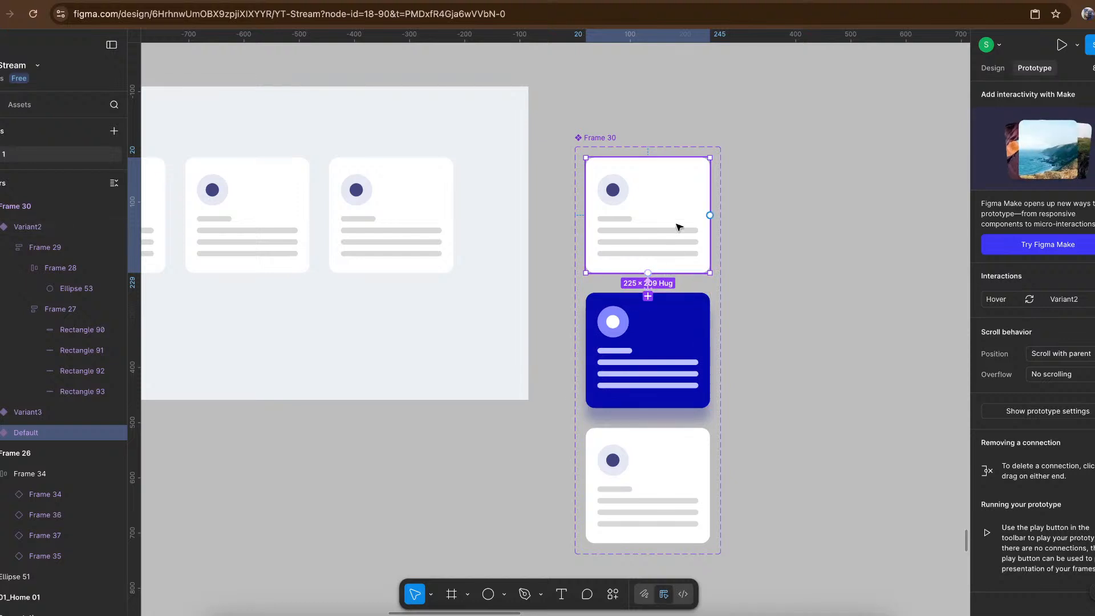
left_click_drag(709, 215, 695, 512)
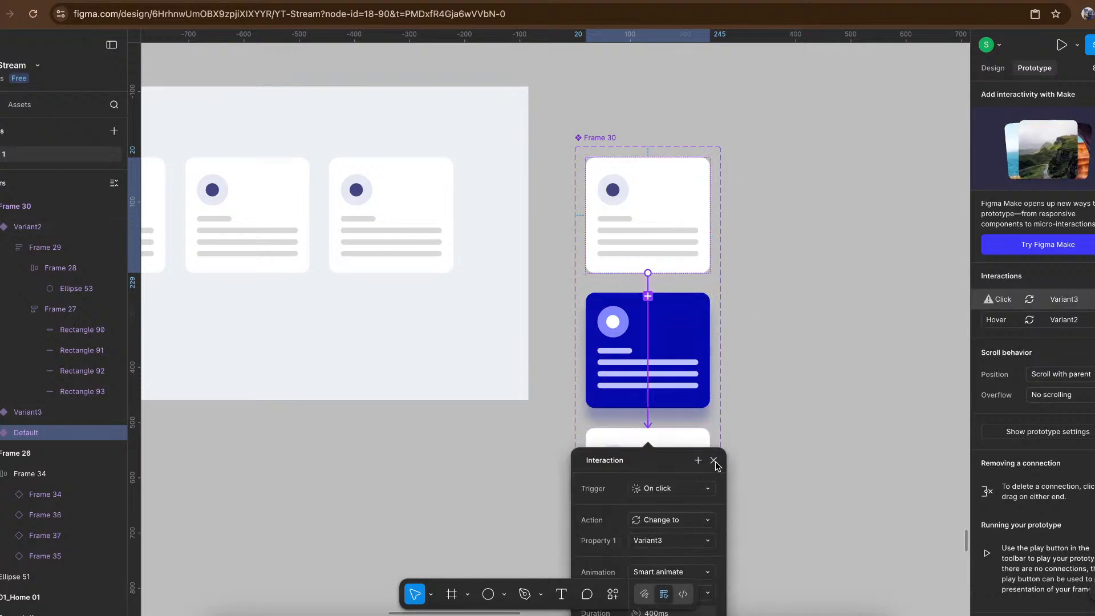
left_click(670, 493)
scroll(679, 593, "down", 5)
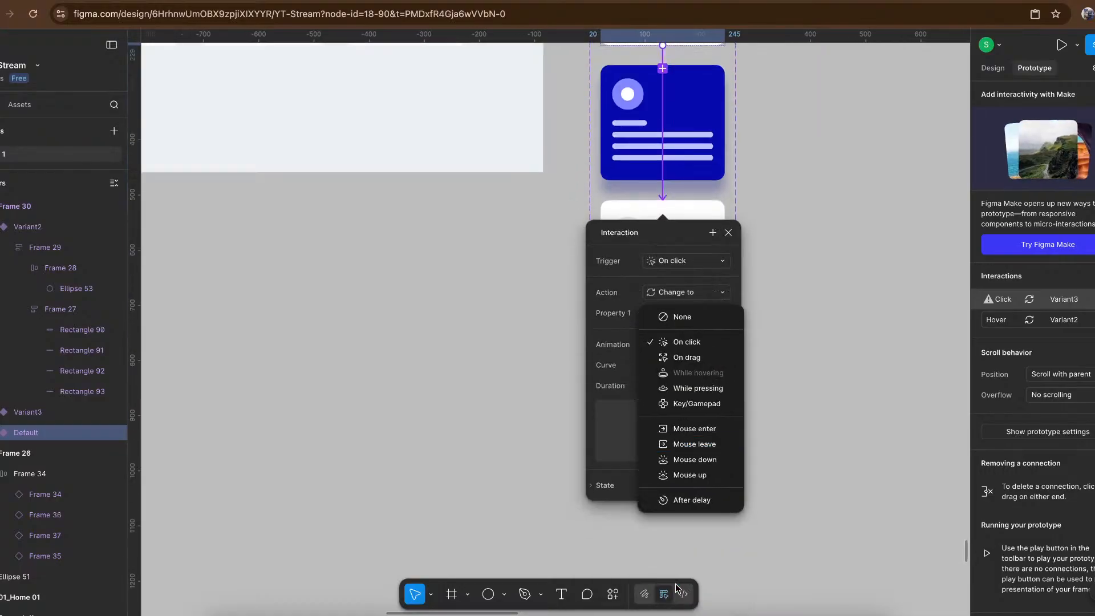
left_click(706, 501)
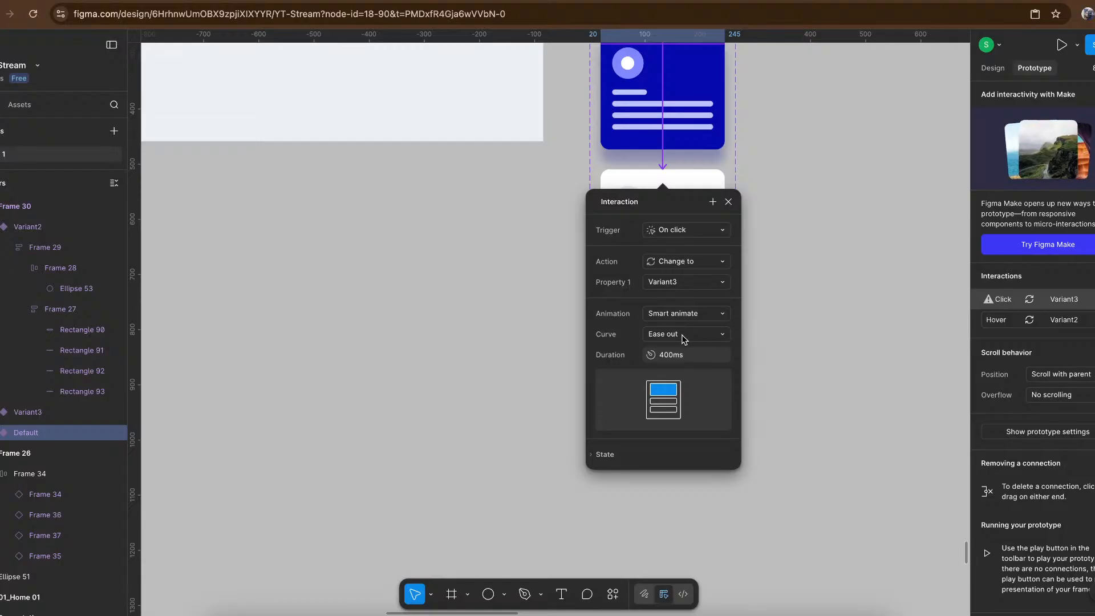
left_click(701, 230)
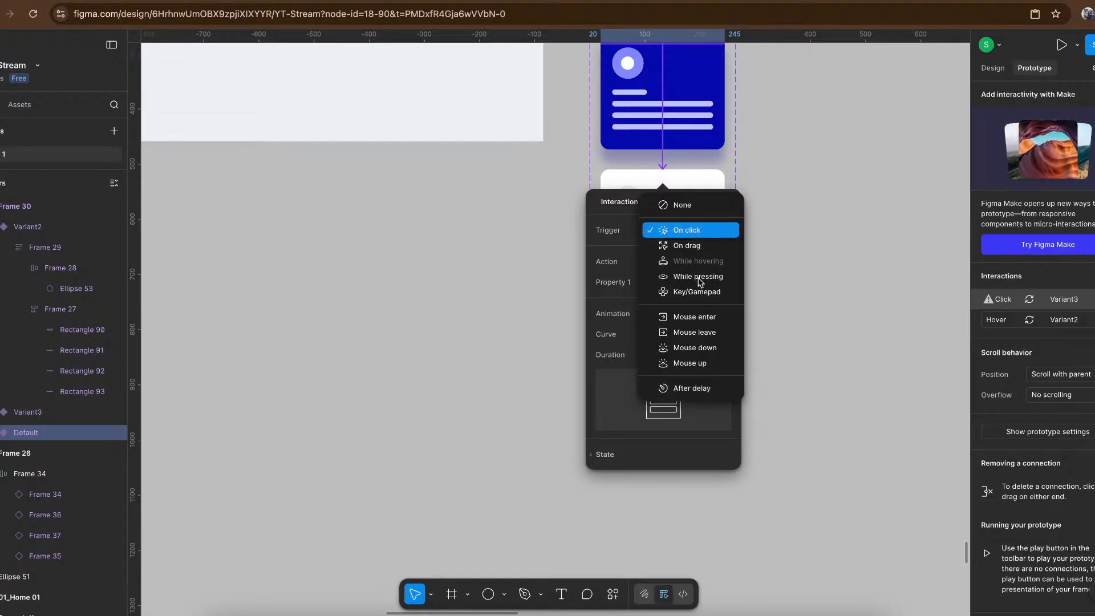
left_click(696, 388)
left_click(694, 255)
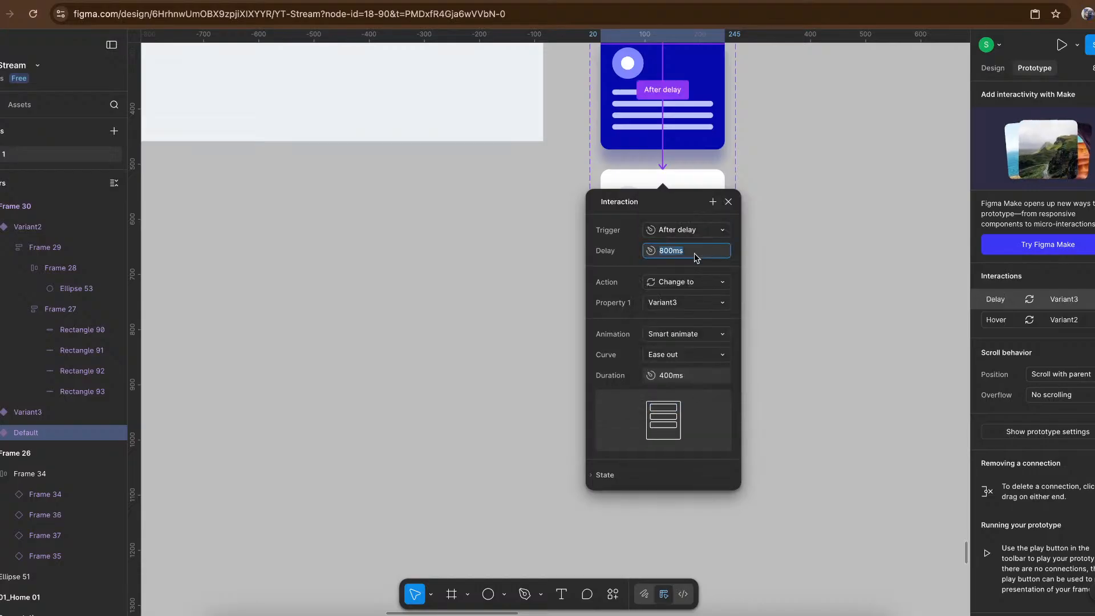
type("1")
key("Return")
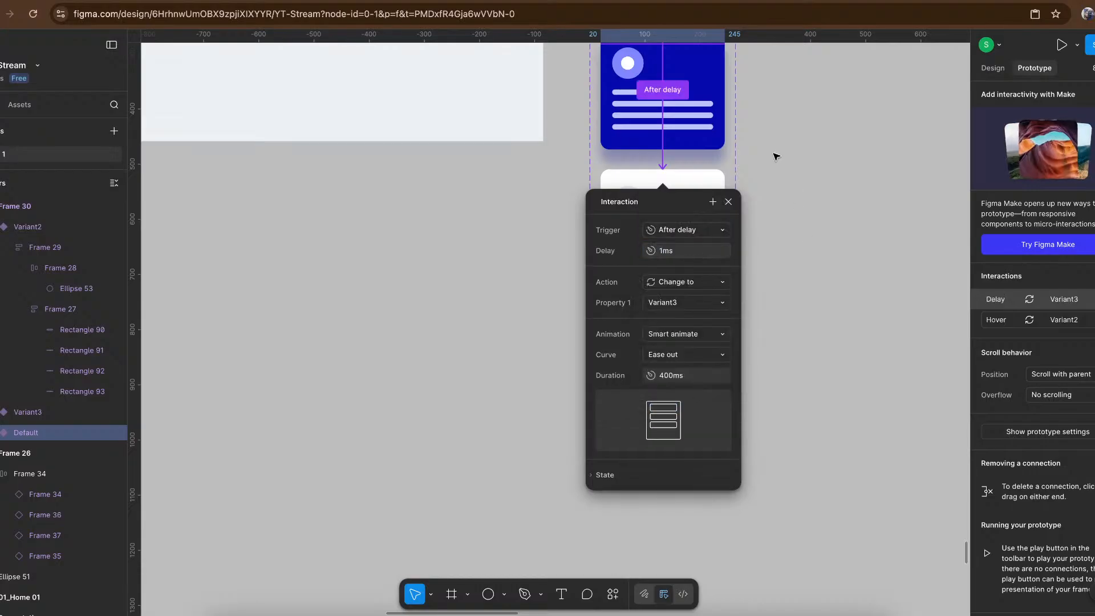
- Connect Variant3 back to the Default card with a Change to interaction triggered after a 1 ms delay
left_click(713, 186)
scroll(710, 196, "up", 2)
scroll(710, 196, "right", 1)
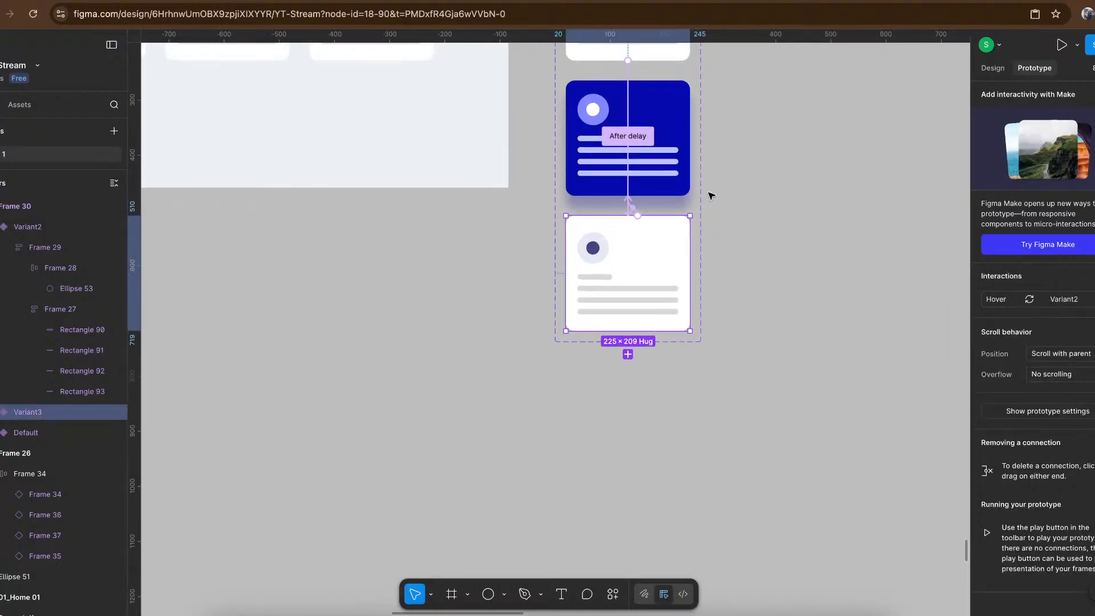
scroll(712, 195, "up", 1)
left_click_drag(678, 294, 648, 86)
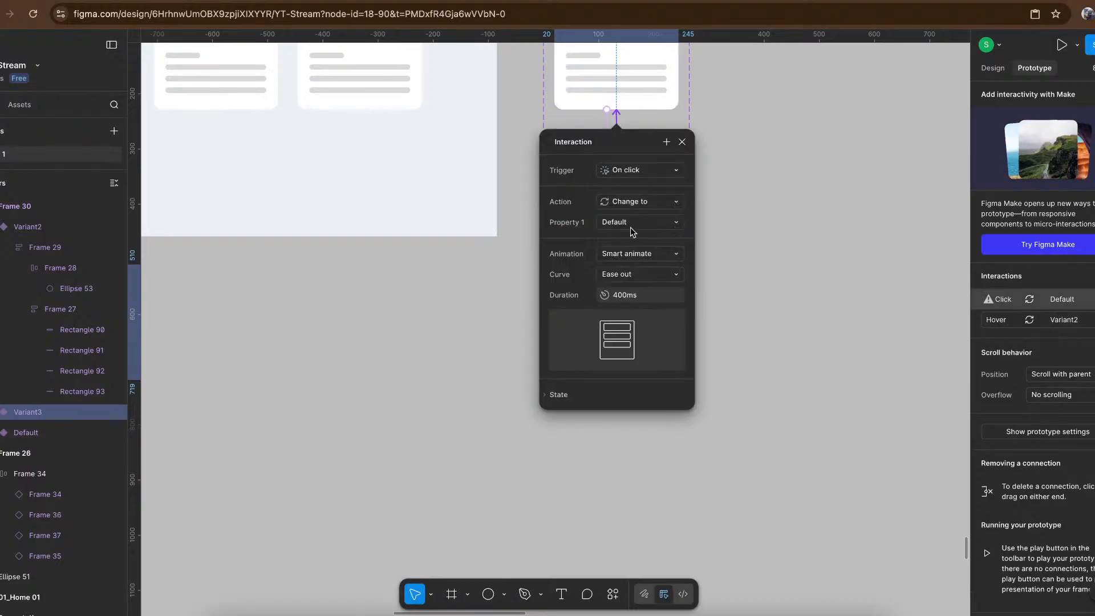
left_click(654, 171)
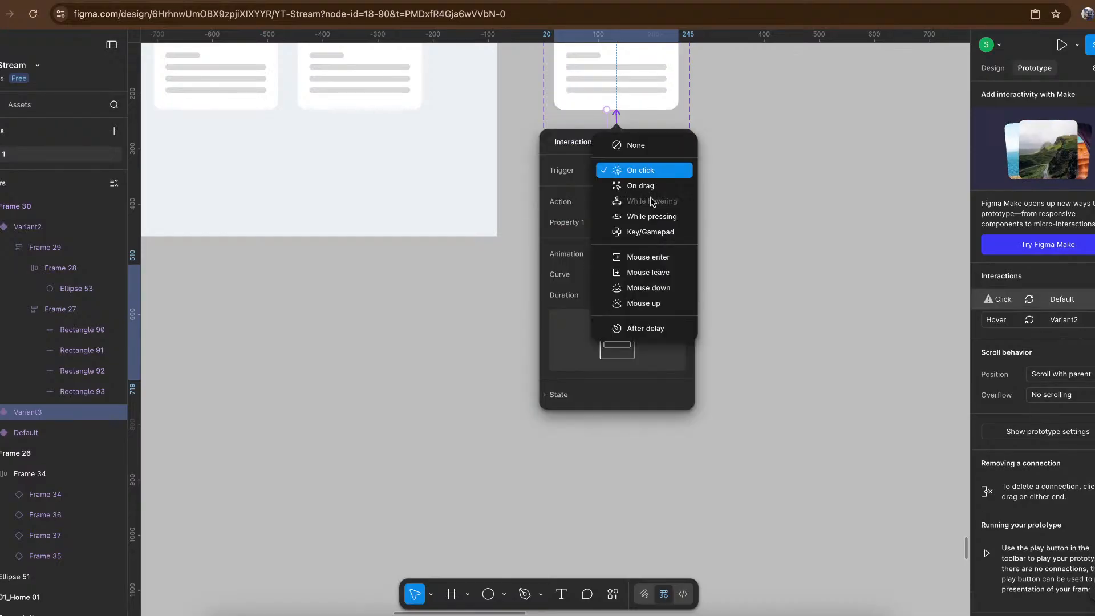
left_click(647, 327)
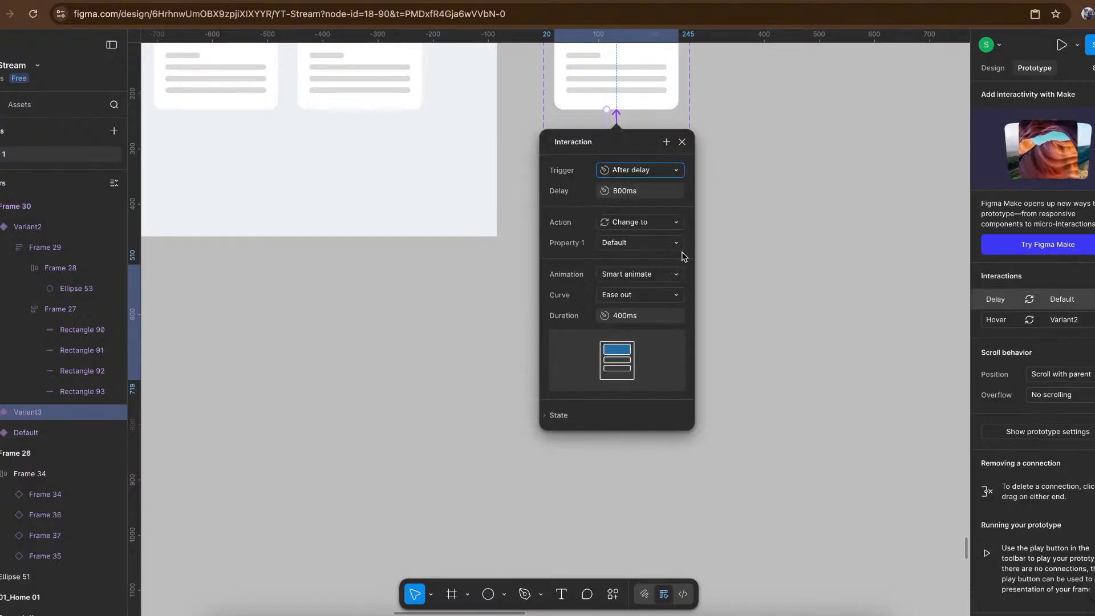
left_click(643, 191)
type("1")
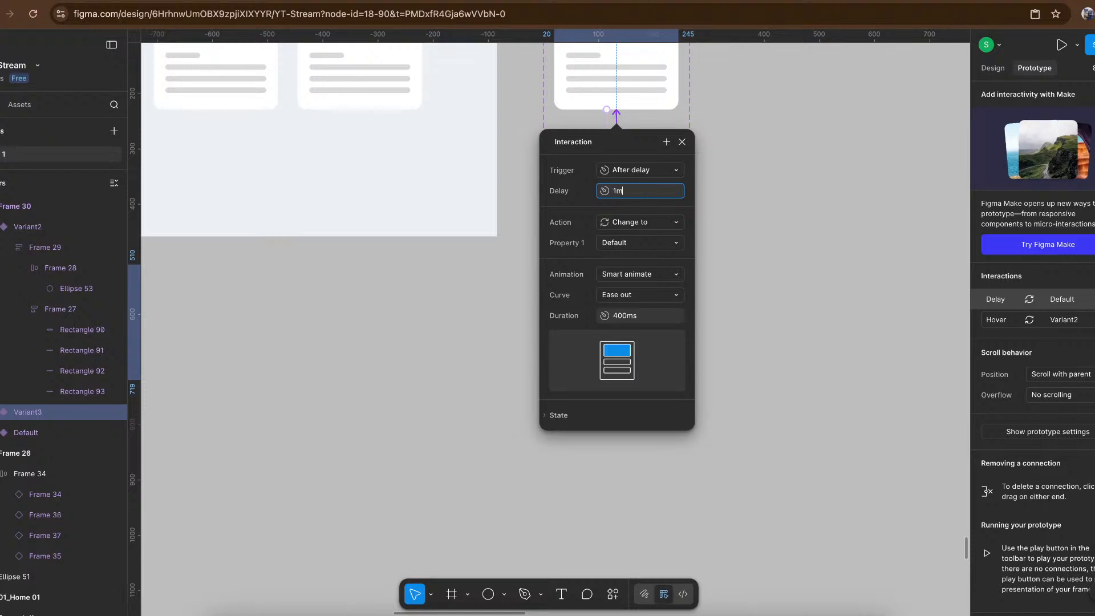
key("Return")
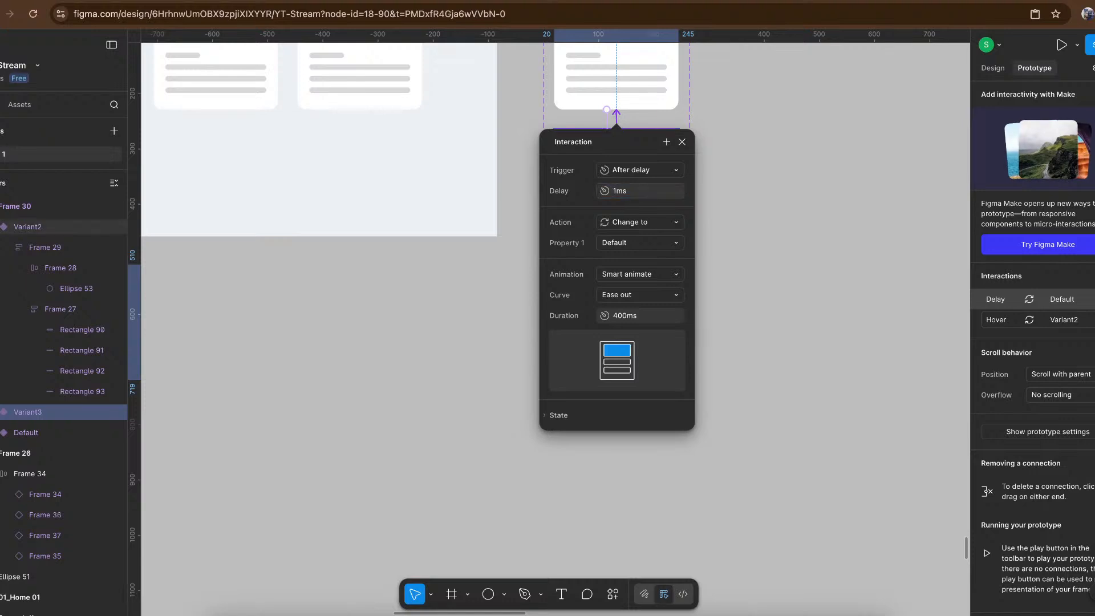
left_click(740, 171)
- Delete the While hovering interaction that leads from Variant3 to the blue Variant2 card
scroll(692, 193, "up", 5)
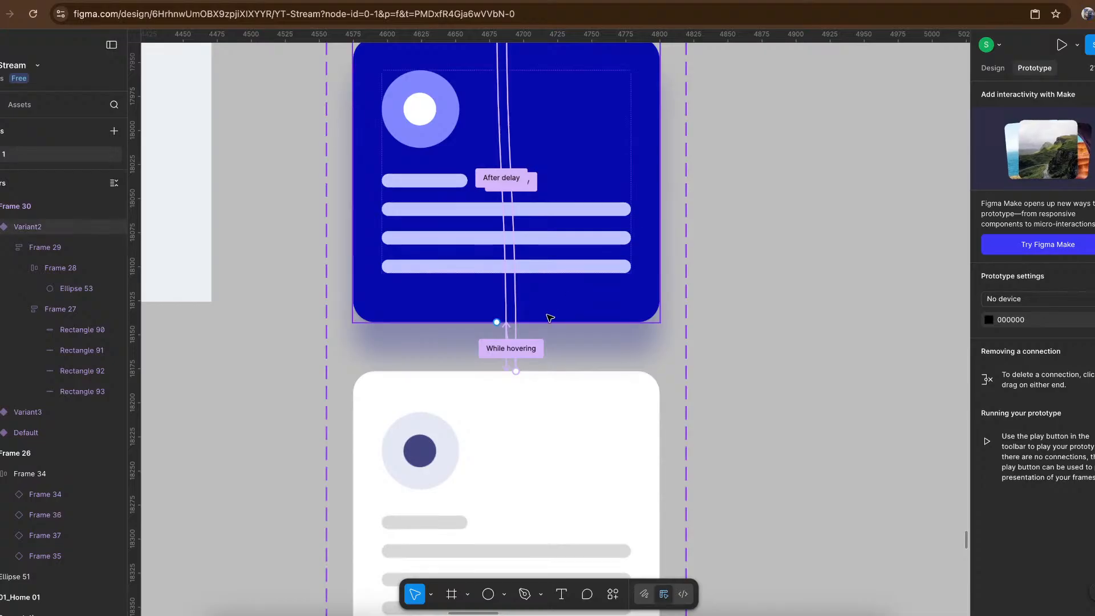
scroll(549, 316, "up", 5)
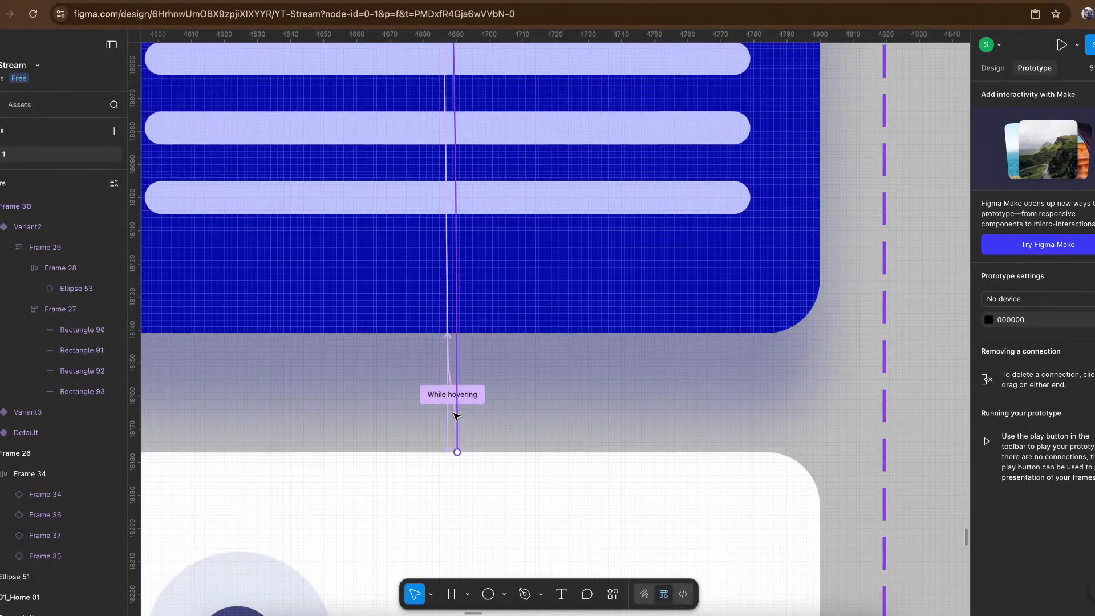
scroll(456, 418, "up", 5)
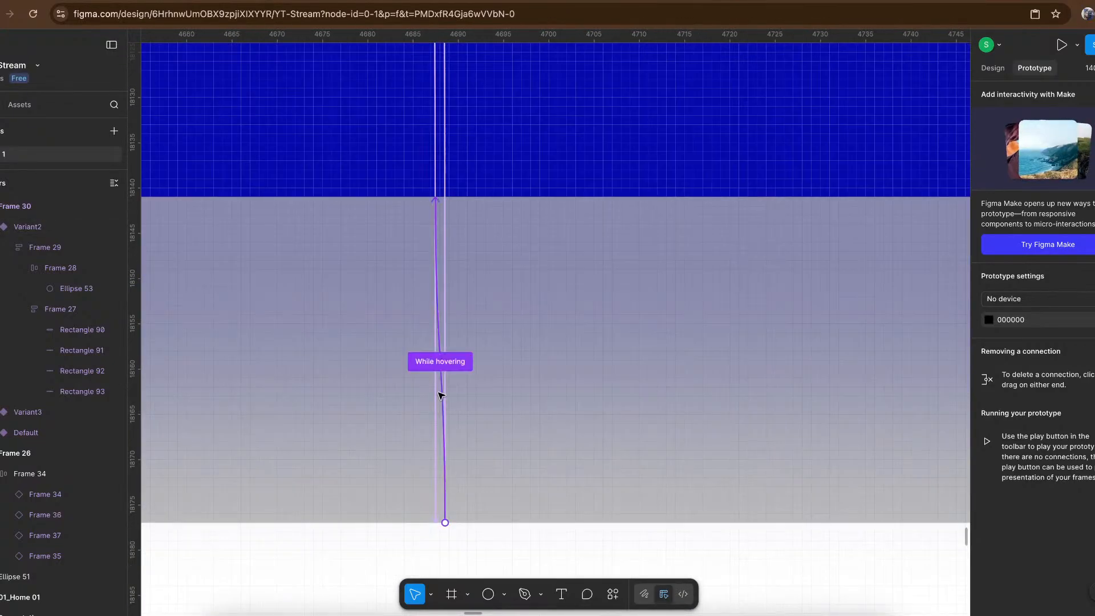
left_click(442, 394)
key("Delete")
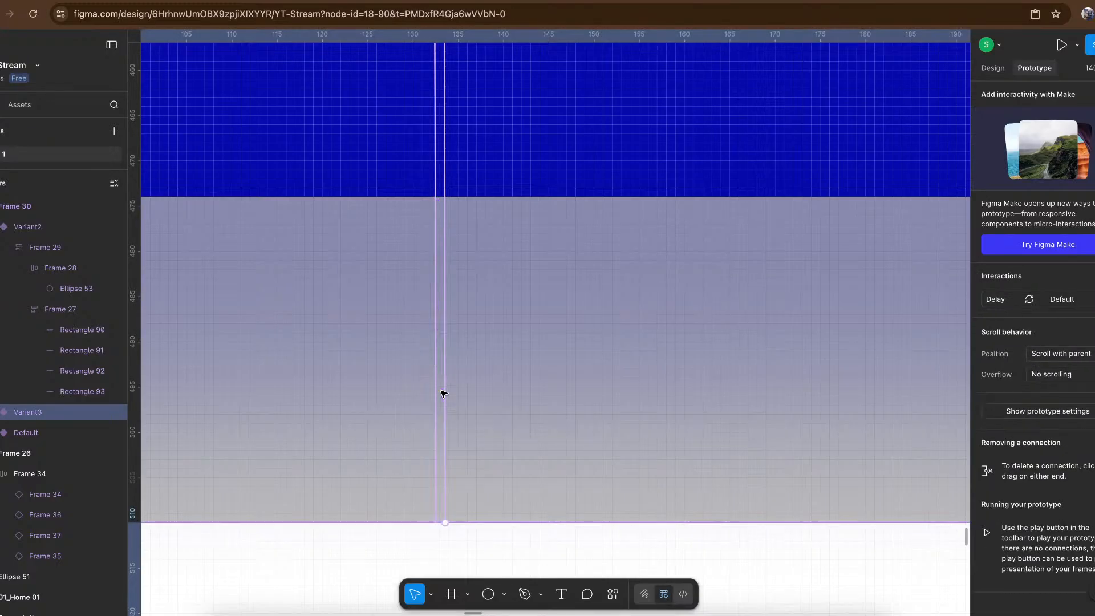
- Try stretching the first card in Frame 26's row vertically, then undo the resize
scroll(443, 393, "down", 5)
scroll(443, 393, "down", 8)
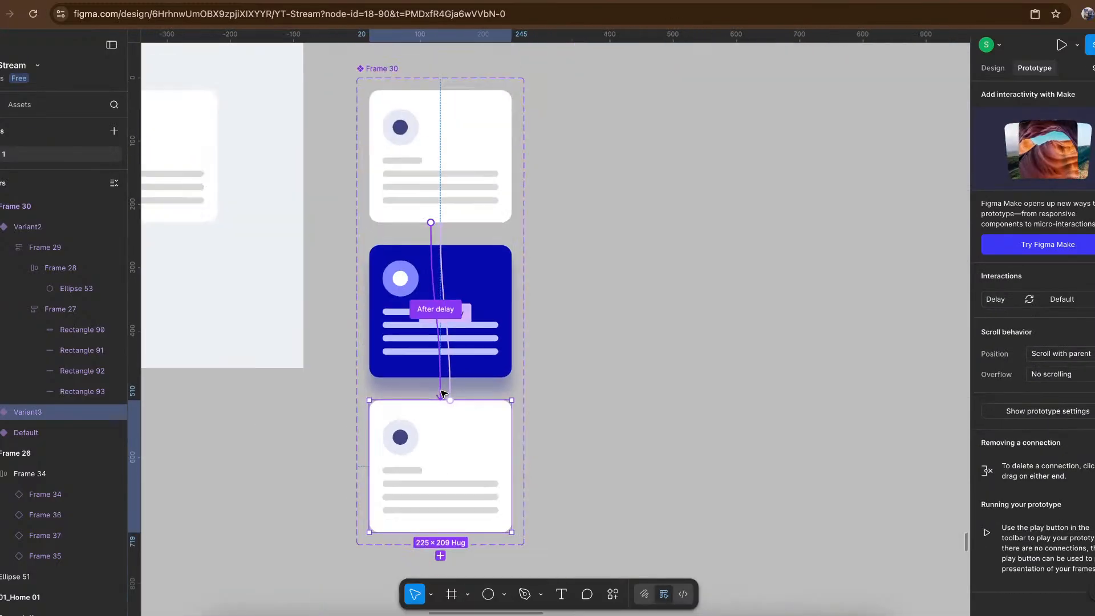
scroll(601, 242, "left", 10)
scroll(601, 242, "up", 3)
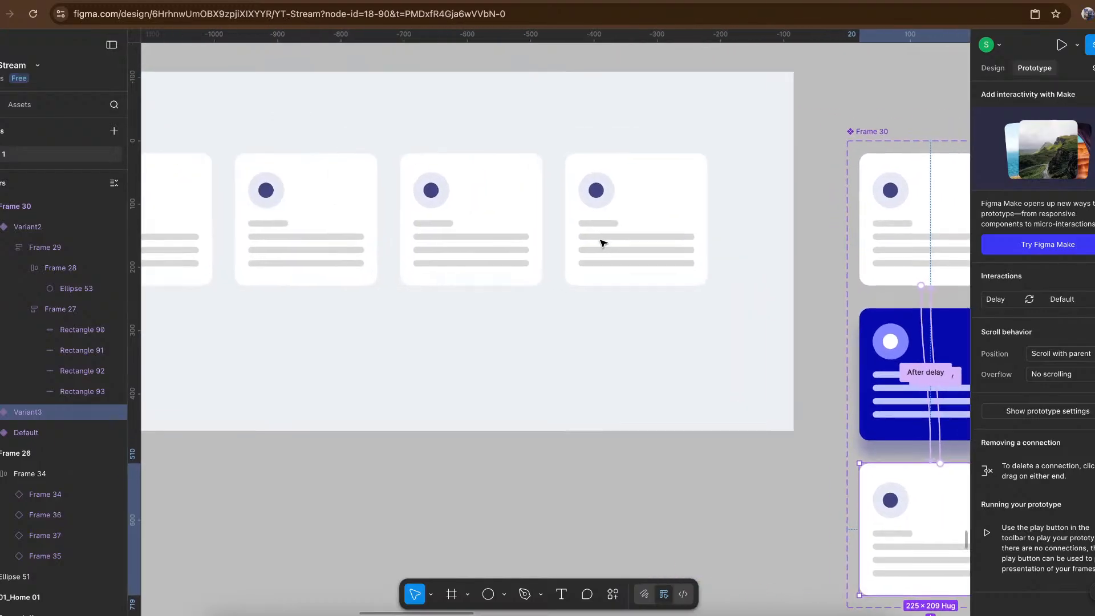
left_click(258, 259)
left_click(257, 256)
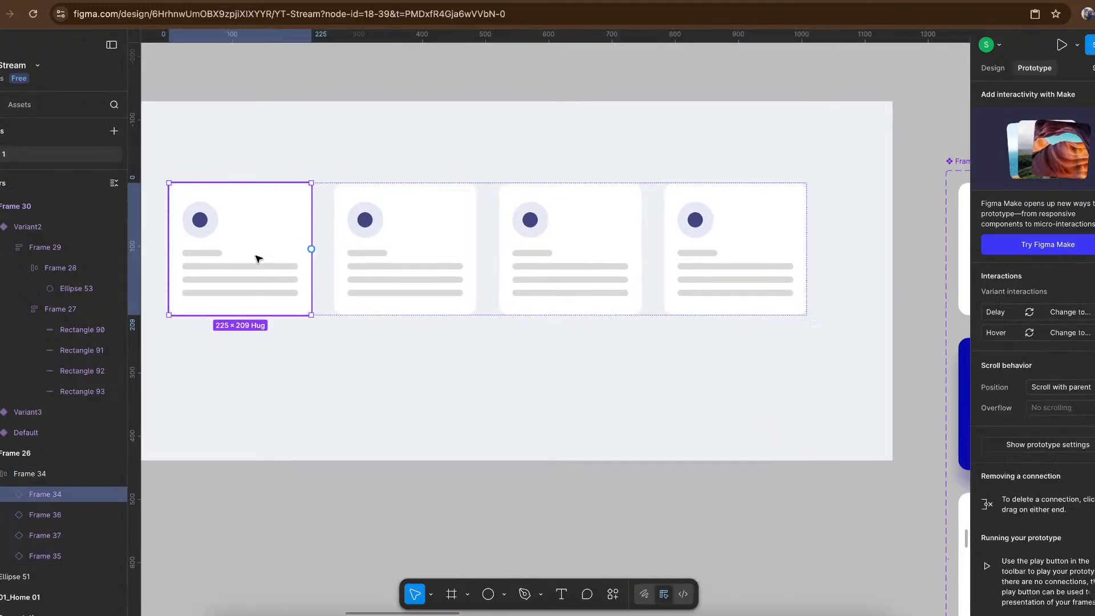
left_click_drag(260, 335, 263, 326)
key("ctrl+z")
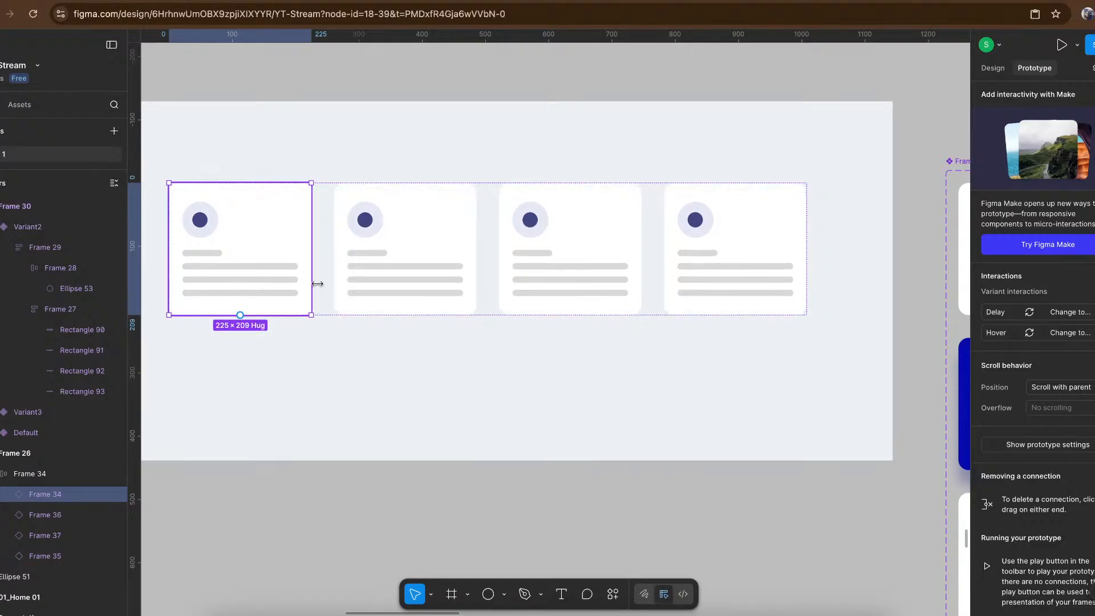
- Examine the width resizing options of the Frame 34 card row
left_click(371, 379)
left_click(325, 265)
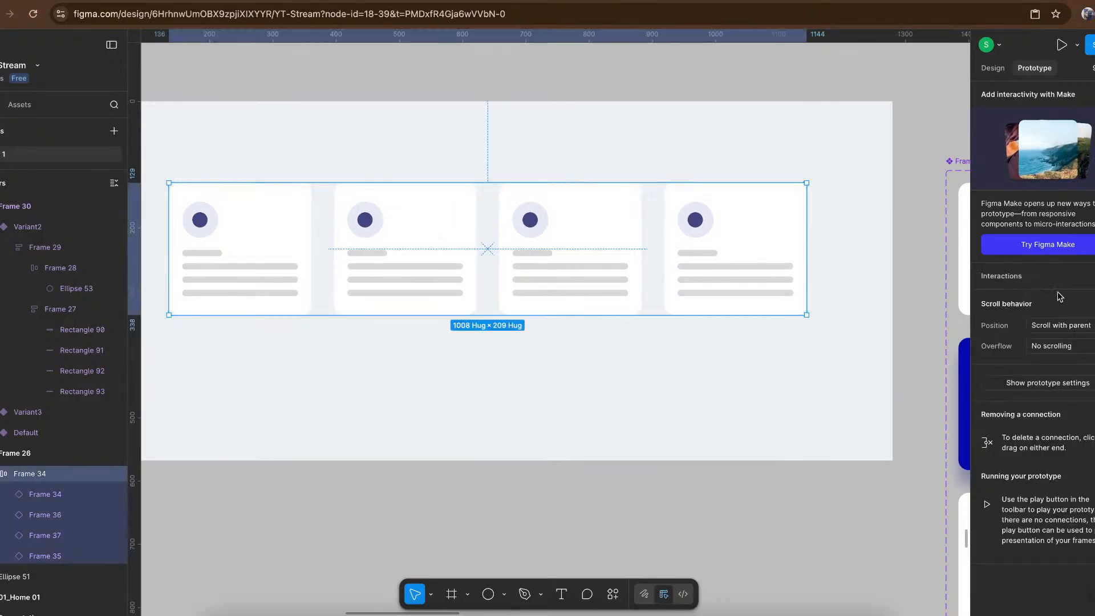
left_click(995, 69)
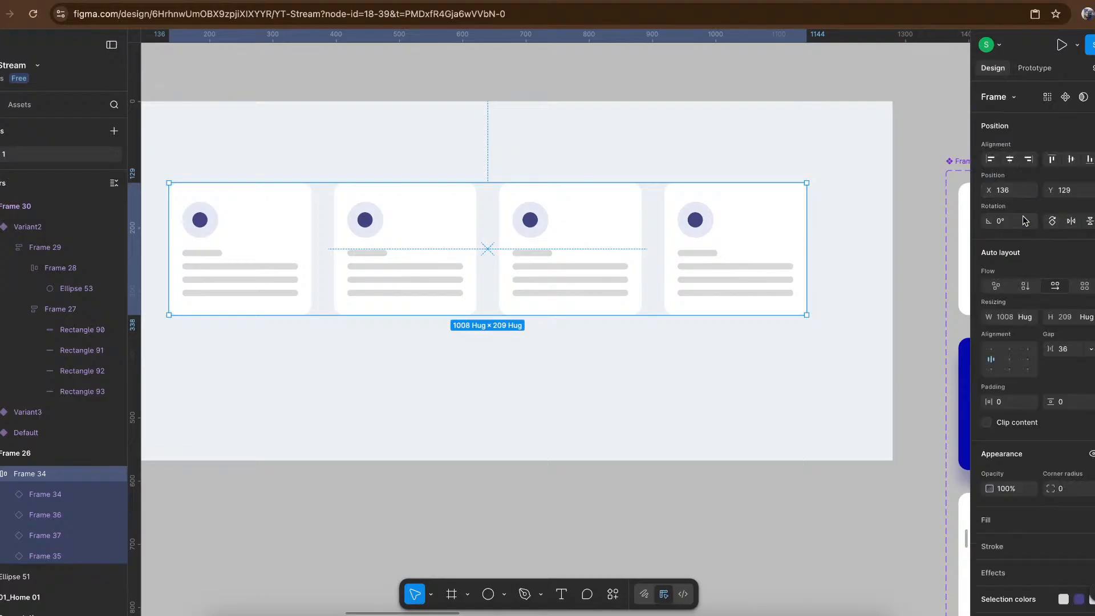
left_click(1029, 319)
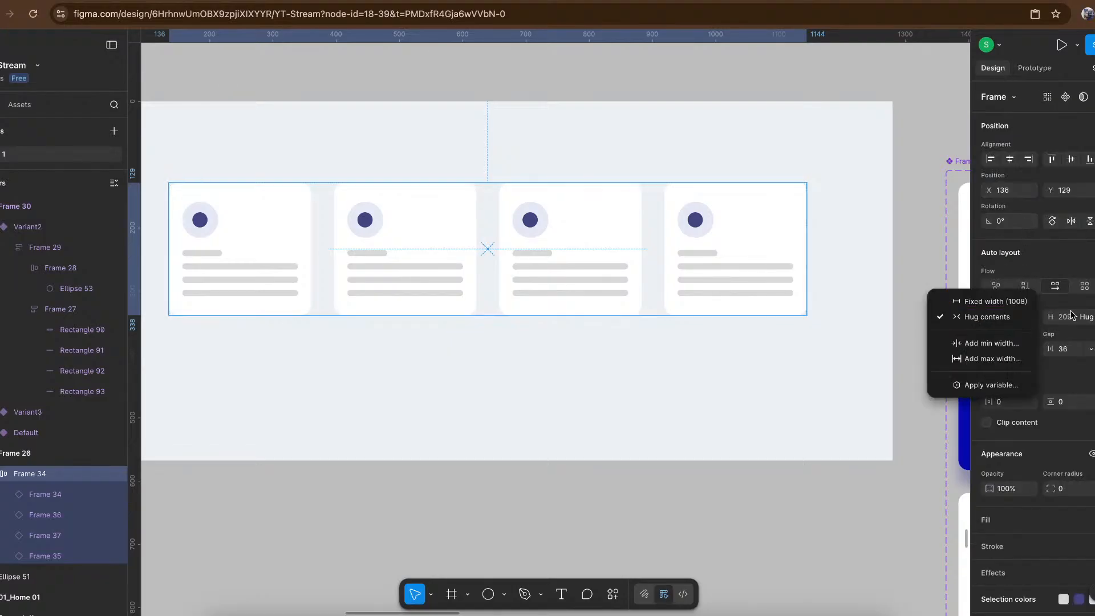
left_click(1084, 322)
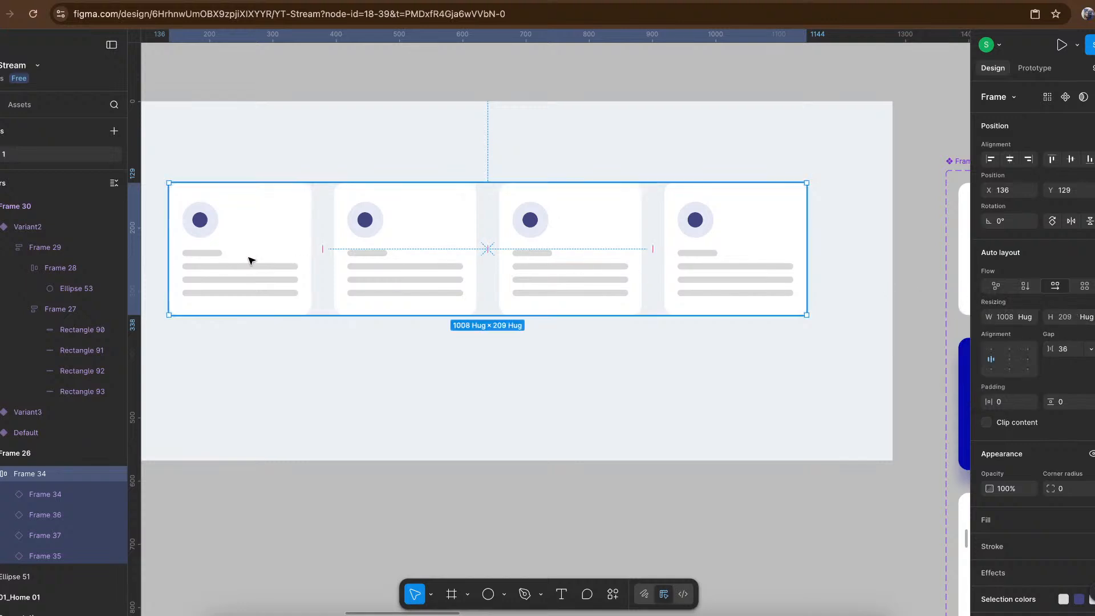
- Stretch the first card in the row to a height of 255 and check its animation in the prototype
double_click(281, 258)
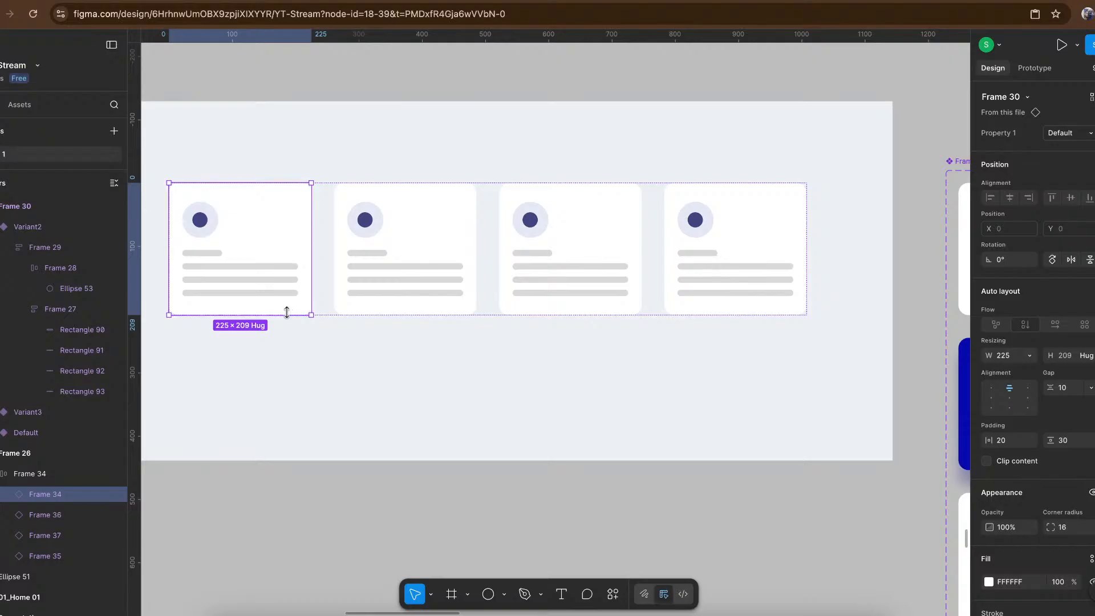
left_click_drag(287, 321, 288, 331)
left_click(256, 0)
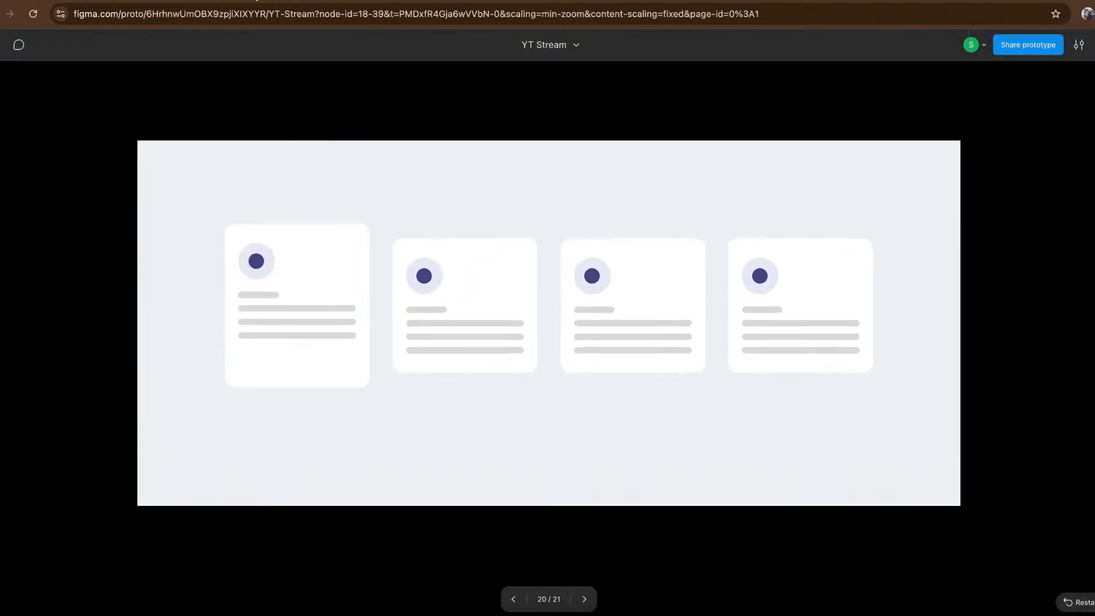
left_click(344, 295)
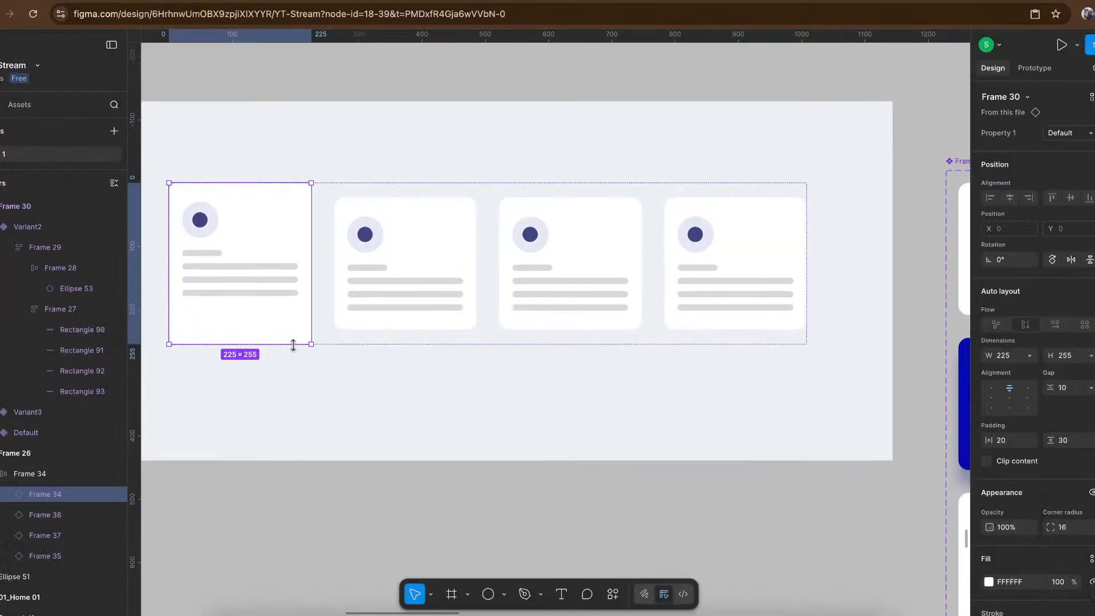
- Reduce the first card's height to about 233, check the row in the prototype and return to the design file
mouse_move(292, 338)
left_mouse_down()
mouse_move(296, 328)
mouse_move(295, 337)
left_mouse_up()
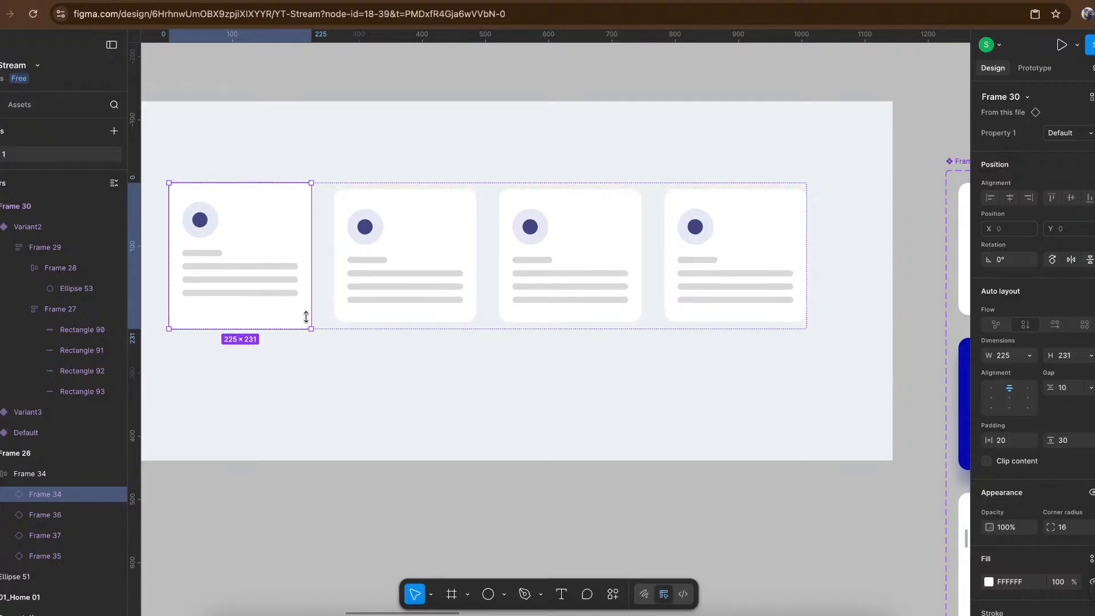
key("ctrl+Tab")
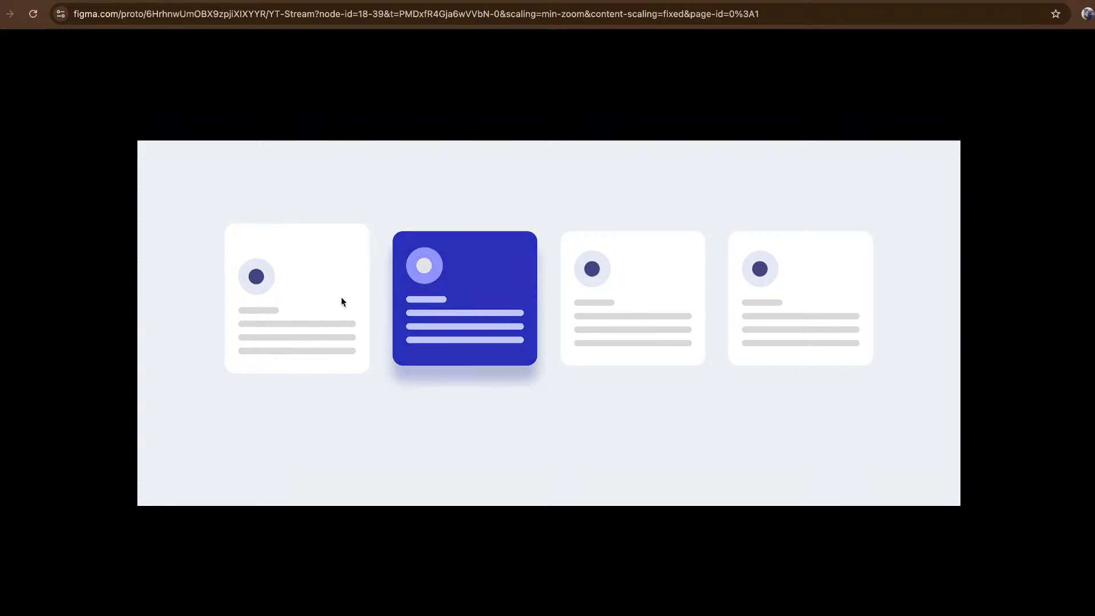
right_click(283, 0)
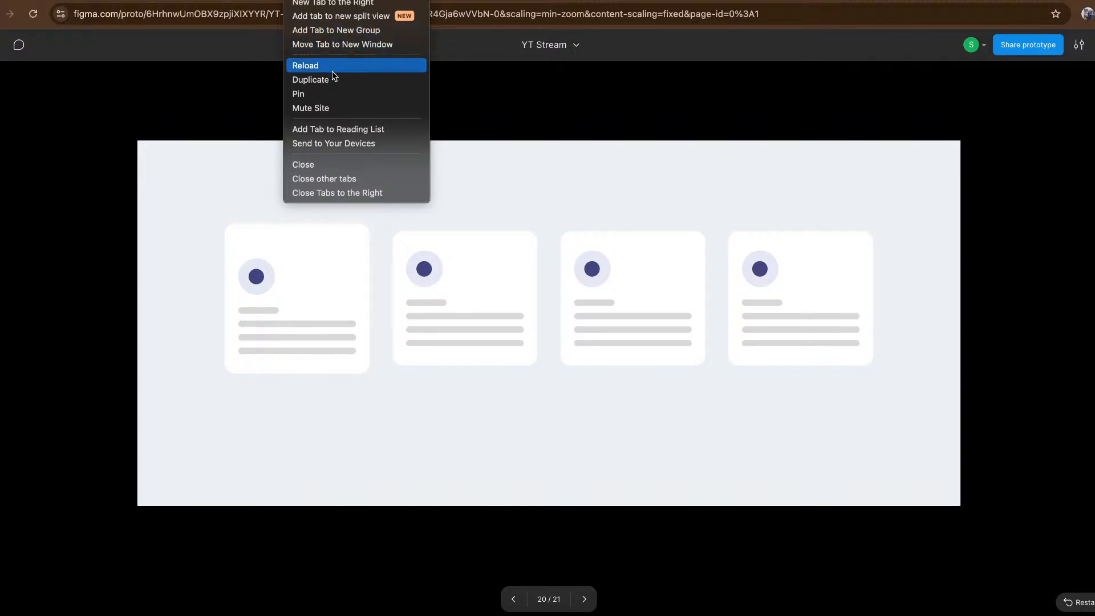
left_click(220, 34)
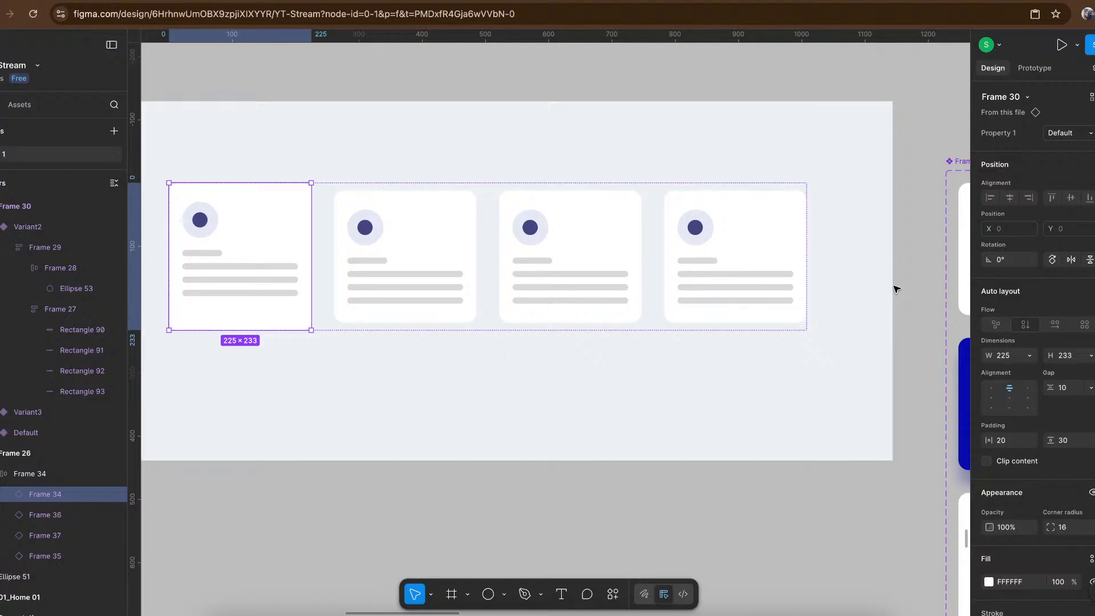
- Set the curve of Variant3's after-delay interaction back to Default to Ease in and out in the Frame 30 component
left_click(896, 289)
scroll(895, 290, "right", 6)
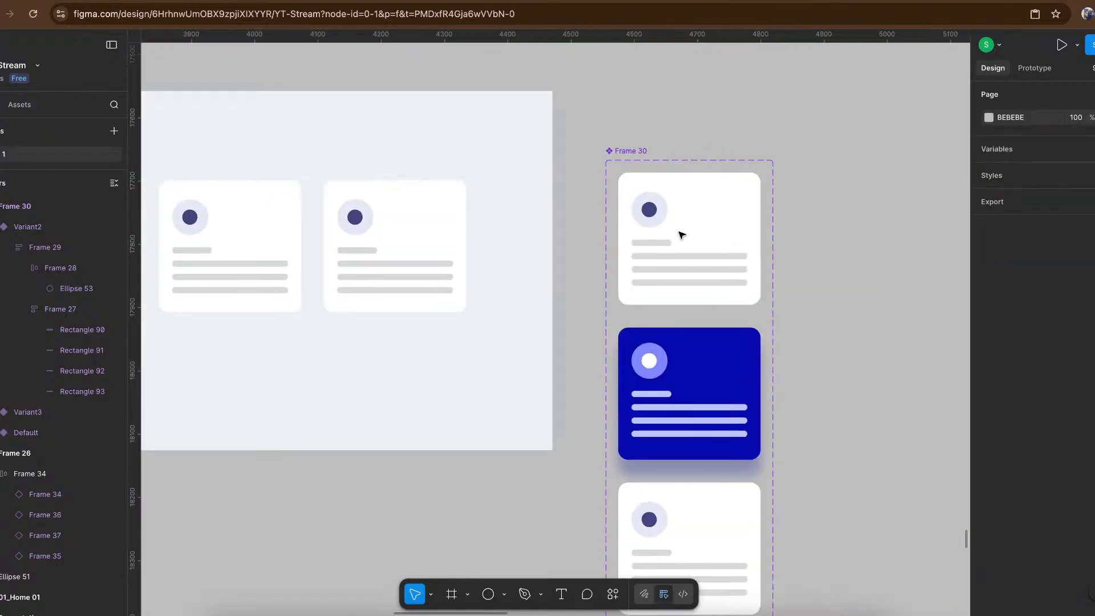
left_click(716, 247)
key("shift+2")
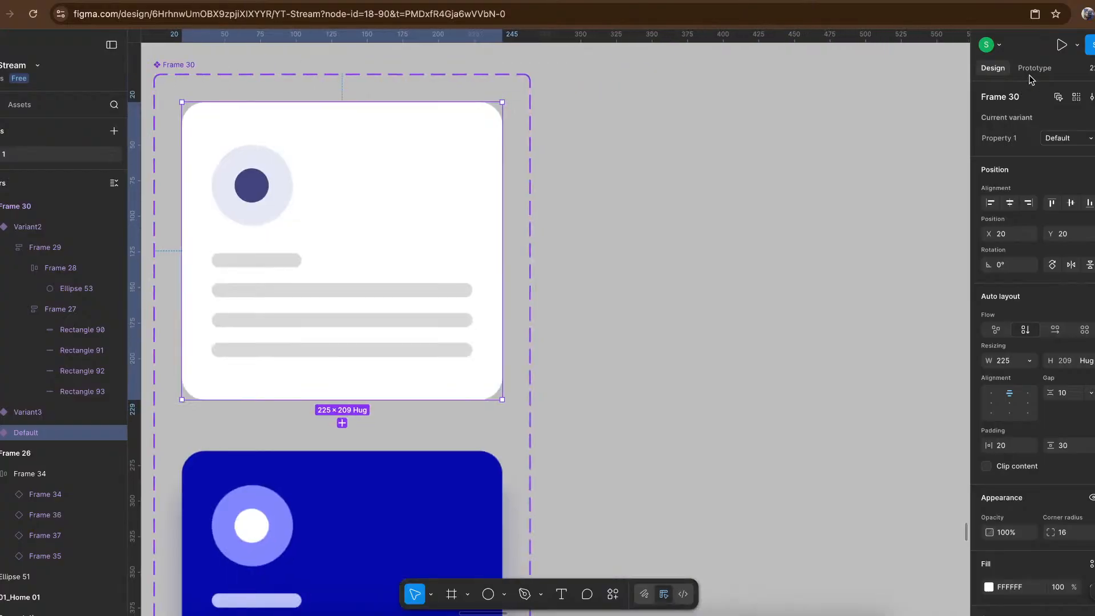
left_click(1032, 72)
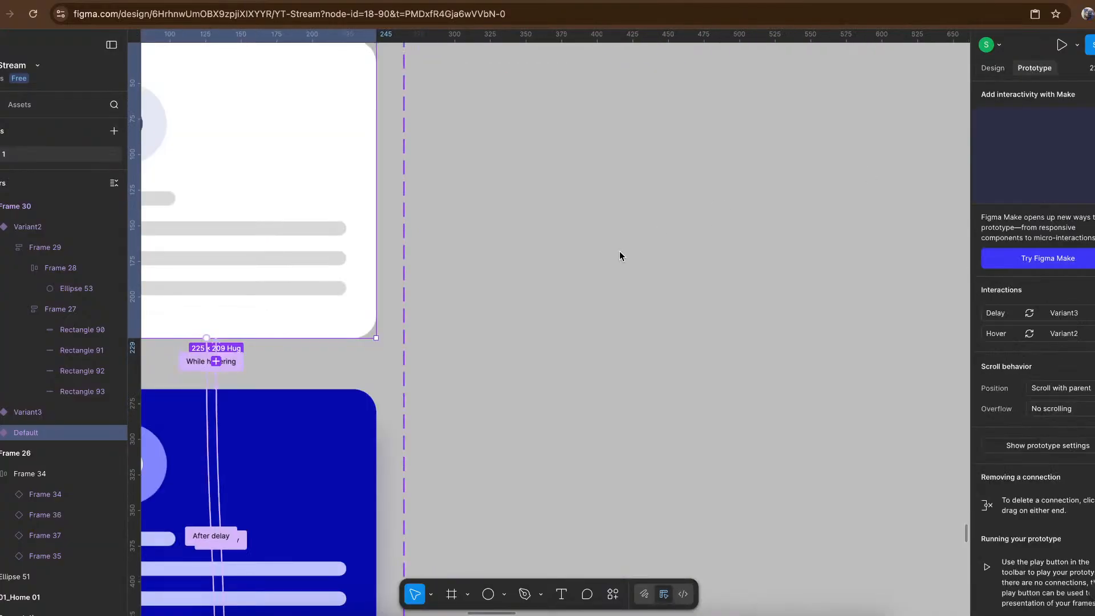
scroll(622, 254, "down", 5)
scroll(621, 254, "left", 4)
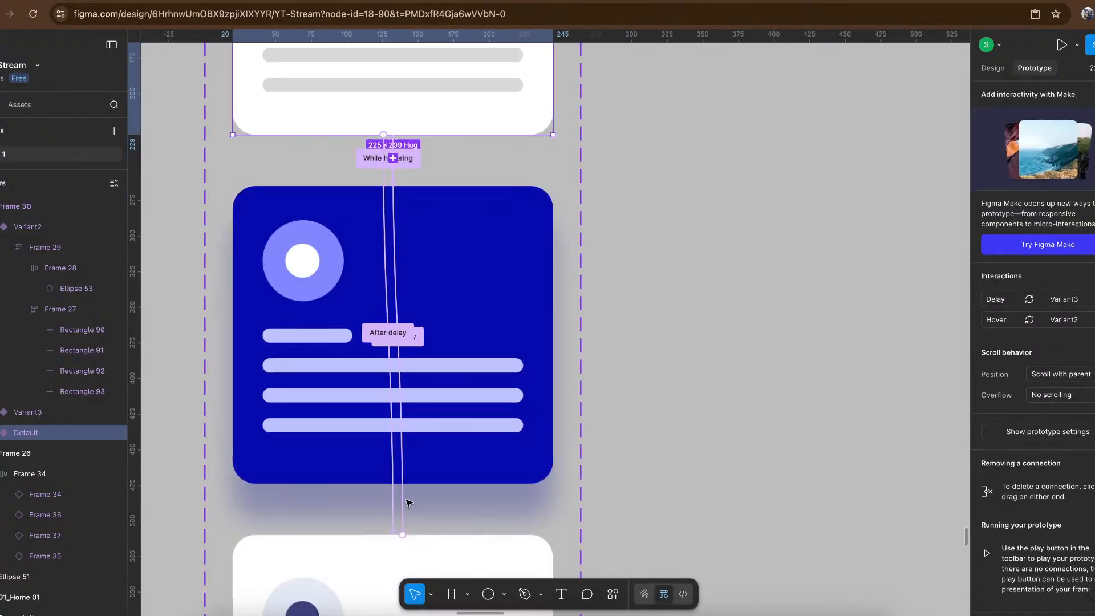
left_click(403, 504)
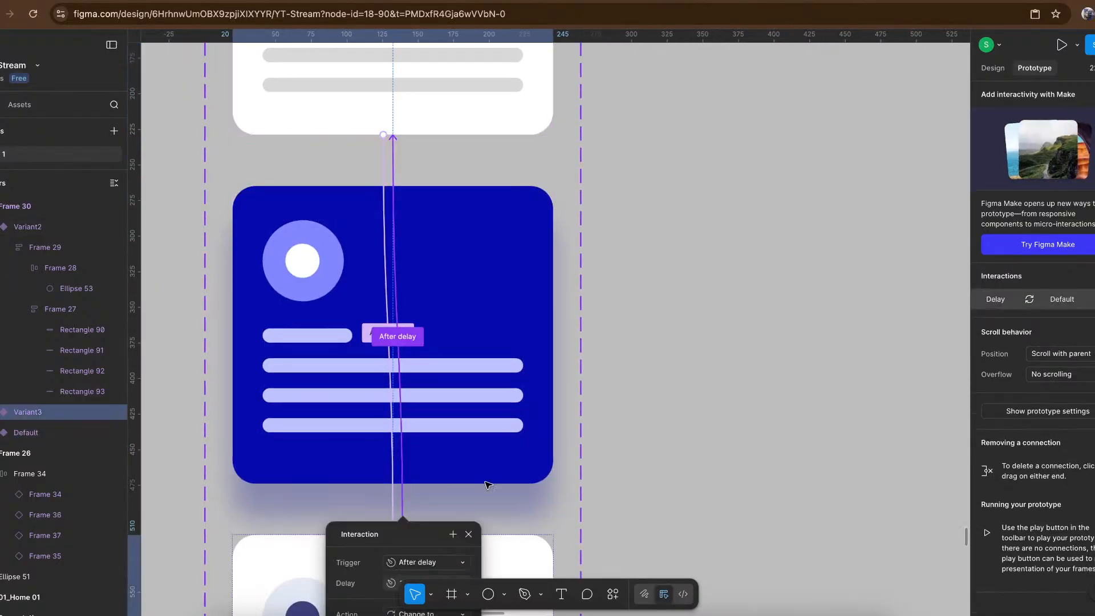
scroll(488, 485, "down", 5)
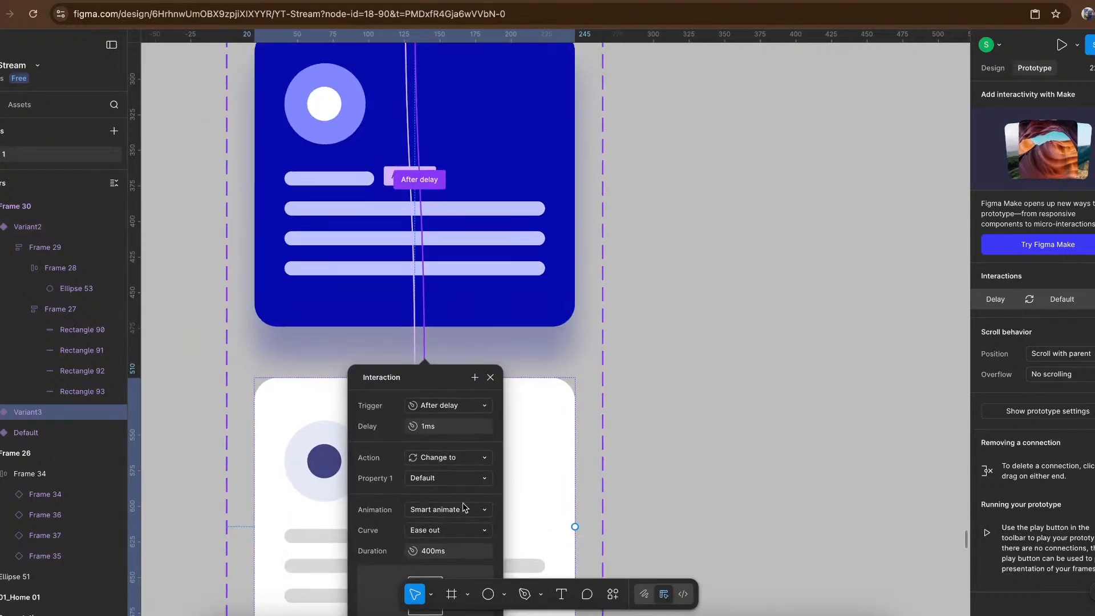
left_click(464, 528)
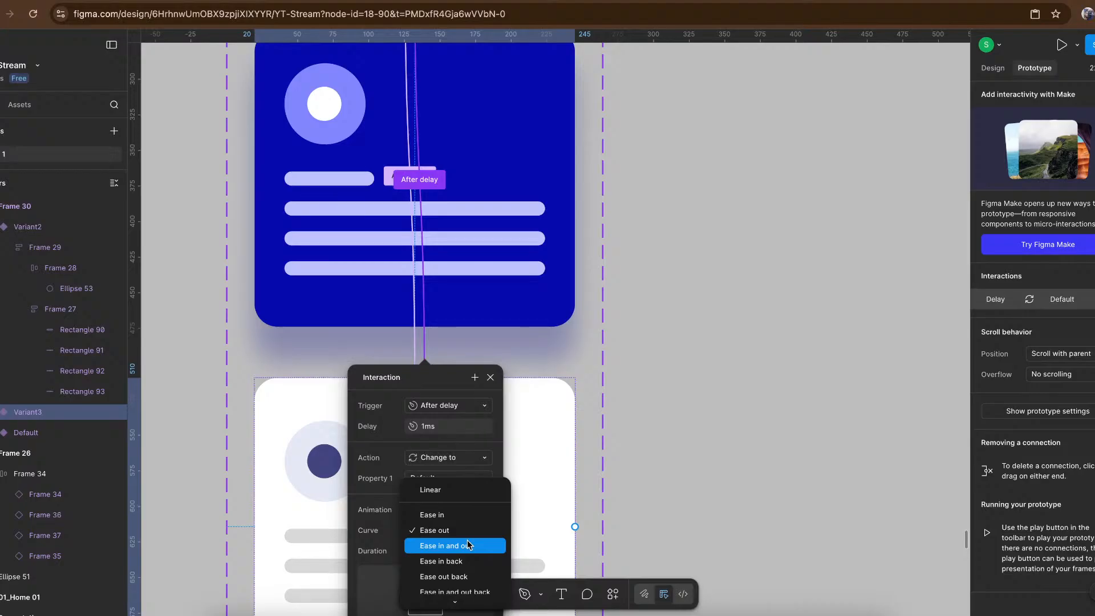
left_click(468, 545)
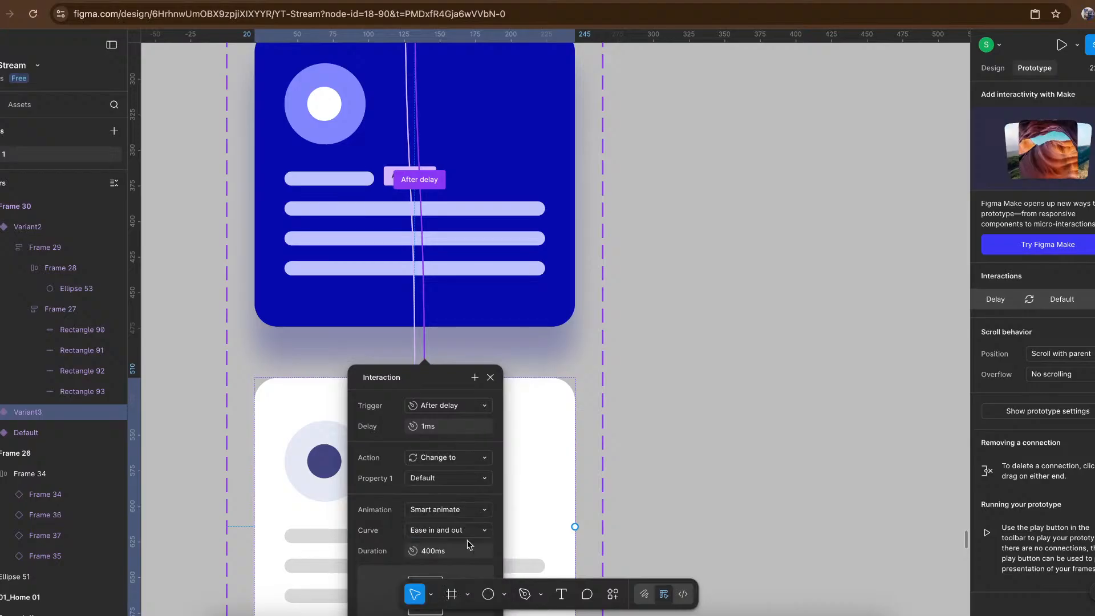
- Set the curve of the Default variant's after-delay interaction to Variant3 to Ease in and out
left_click(415, 346)
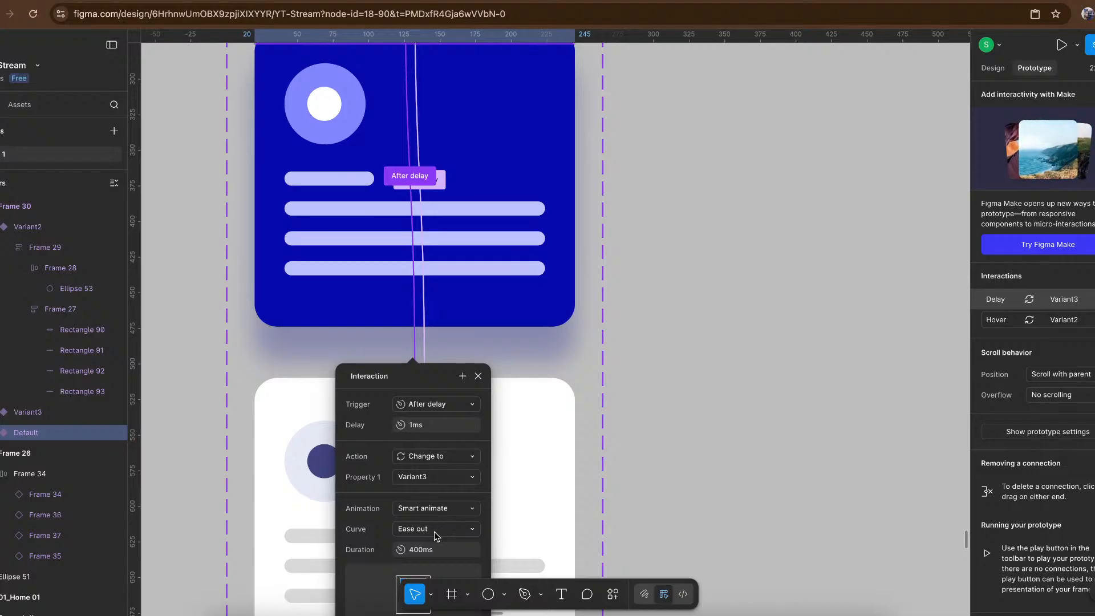
left_click(461, 530)
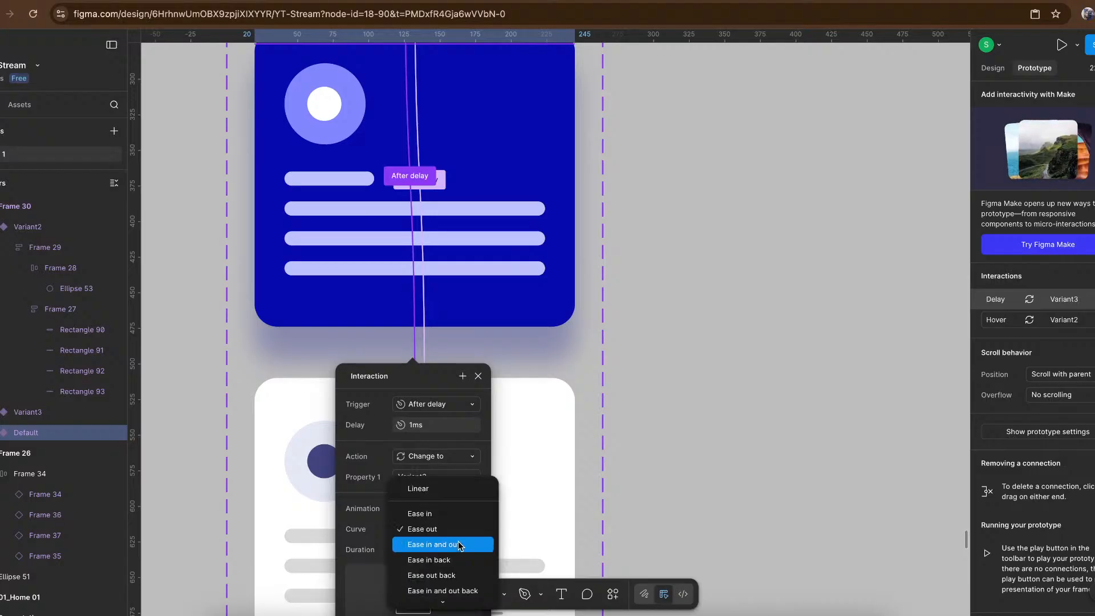
left_click(459, 546)
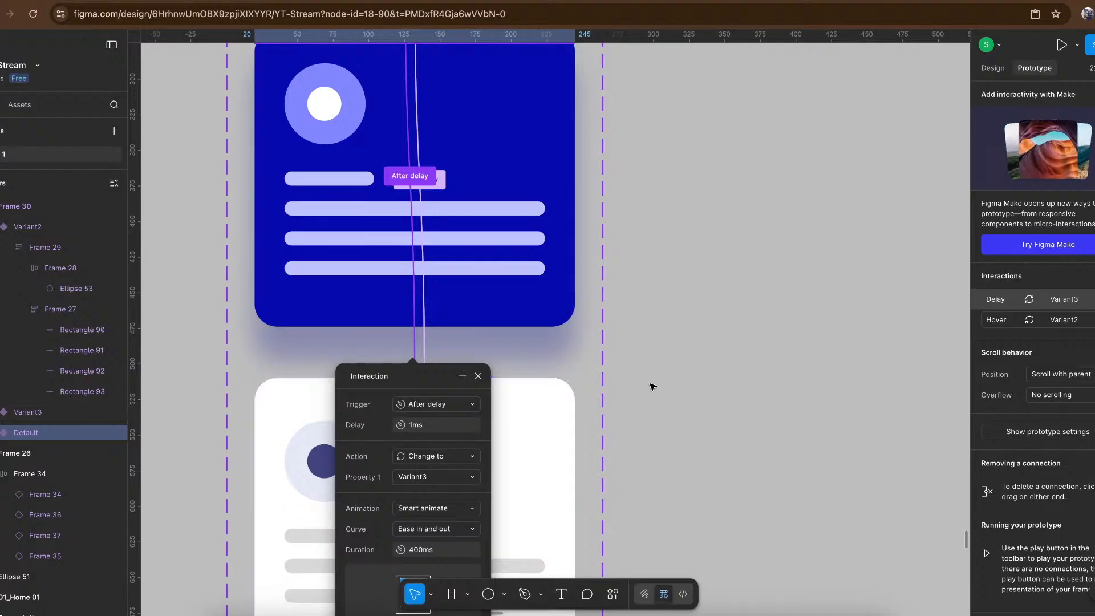
left_click(651, 362)
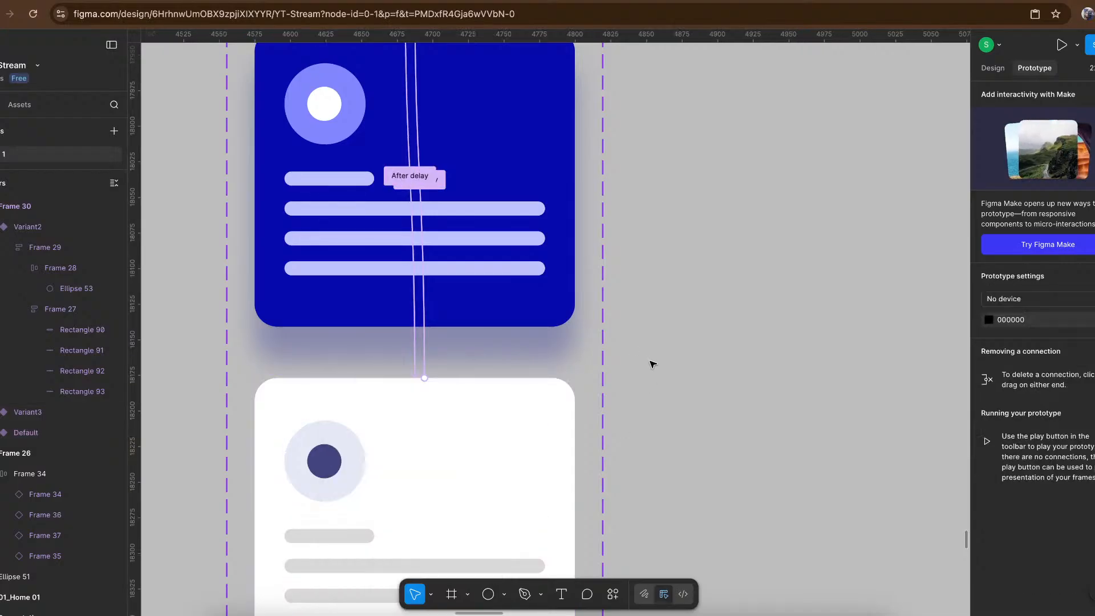
scroll(653, 364, "down", 5)
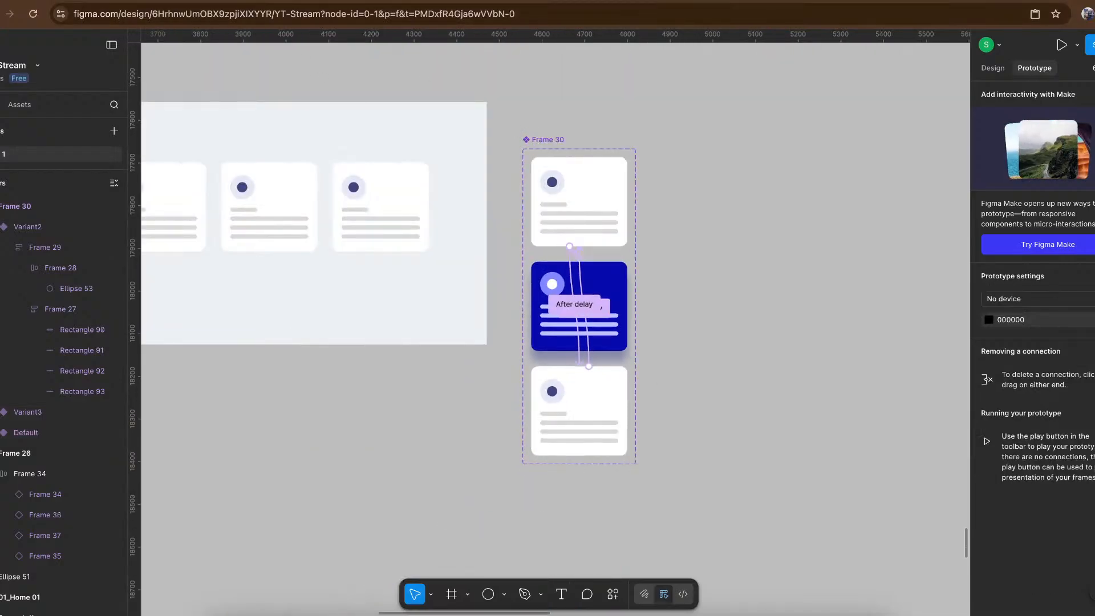
- Play Frame 26 as a prototype to check the card row's animation, then return to the design file
left_click(262, 1)
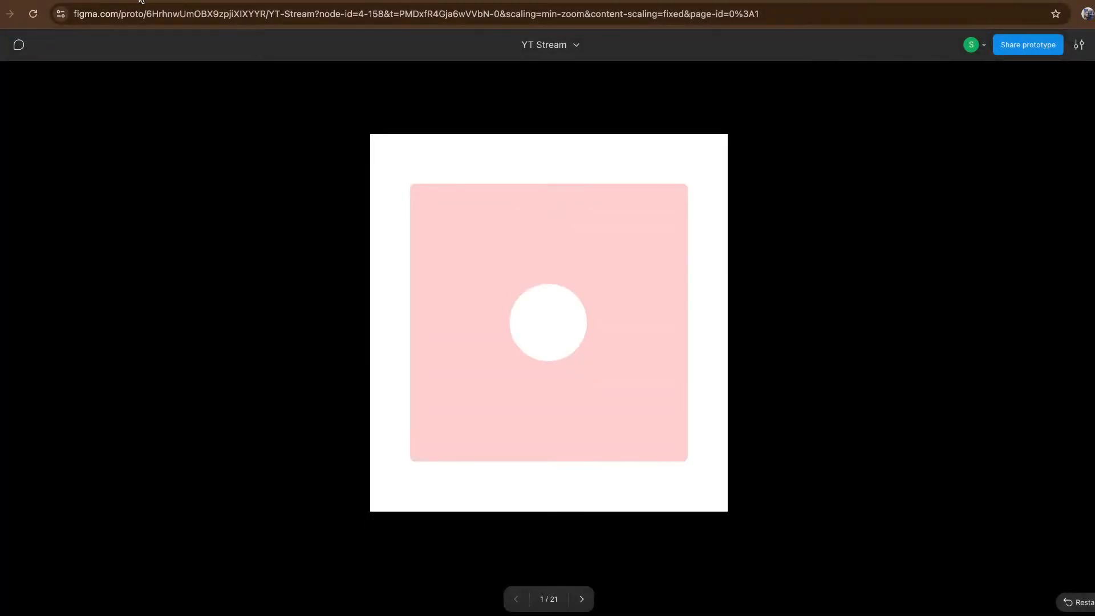
left_click(140, 1)
scroll(530, 227, "down", 5)
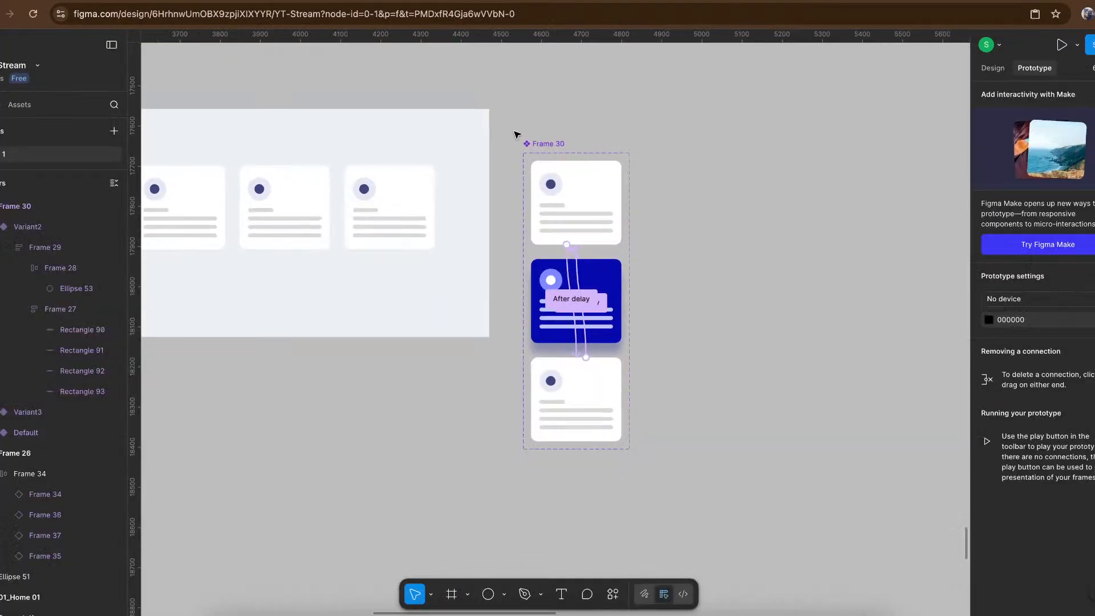
left_click(368, 194)
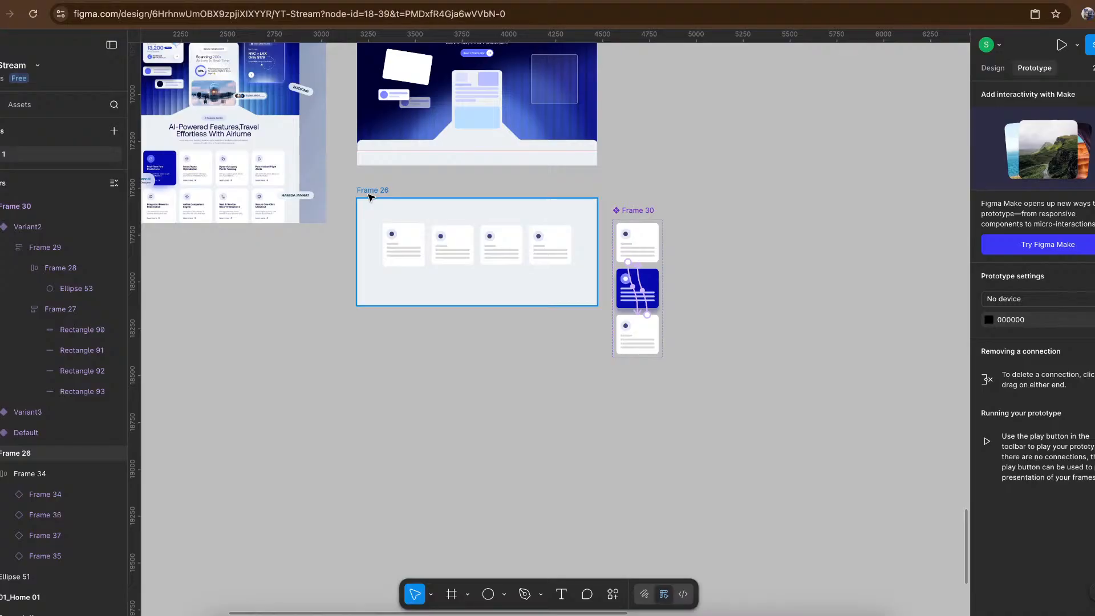
left_click(1063, 46)
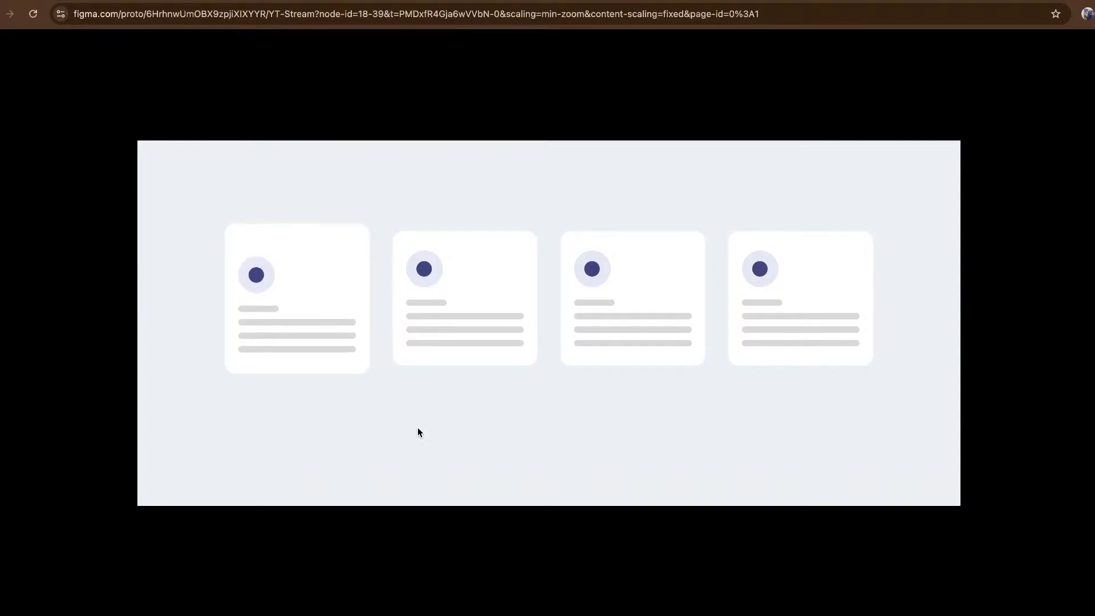
left_click(319, 1)
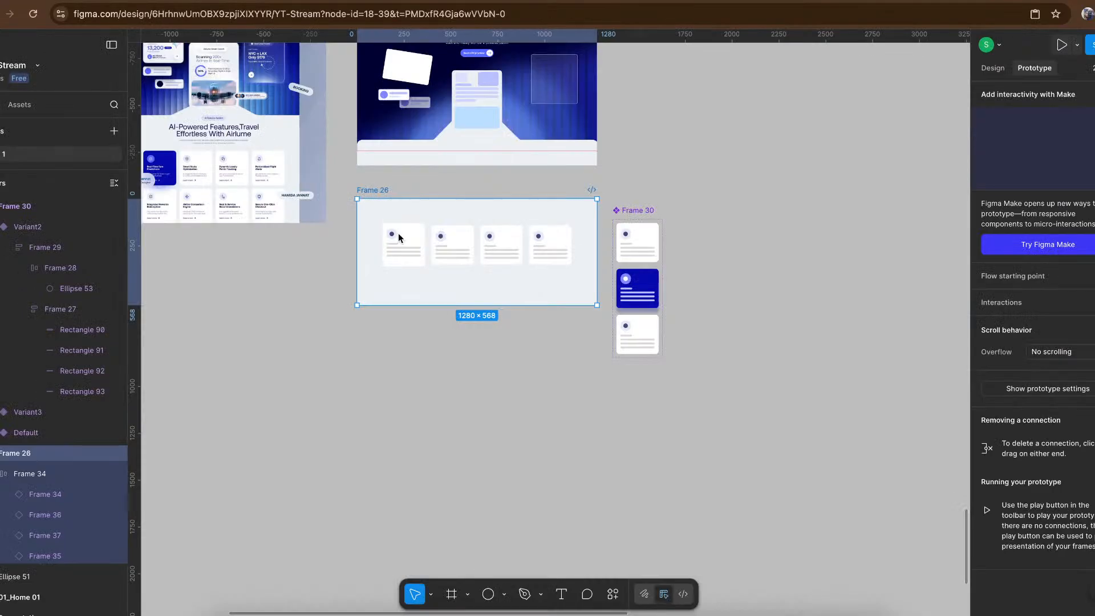
- Move the first card out of the row to the lower-left area of Frame 26 and reduce its height to 228
scroll(414, 260, "up", 5)
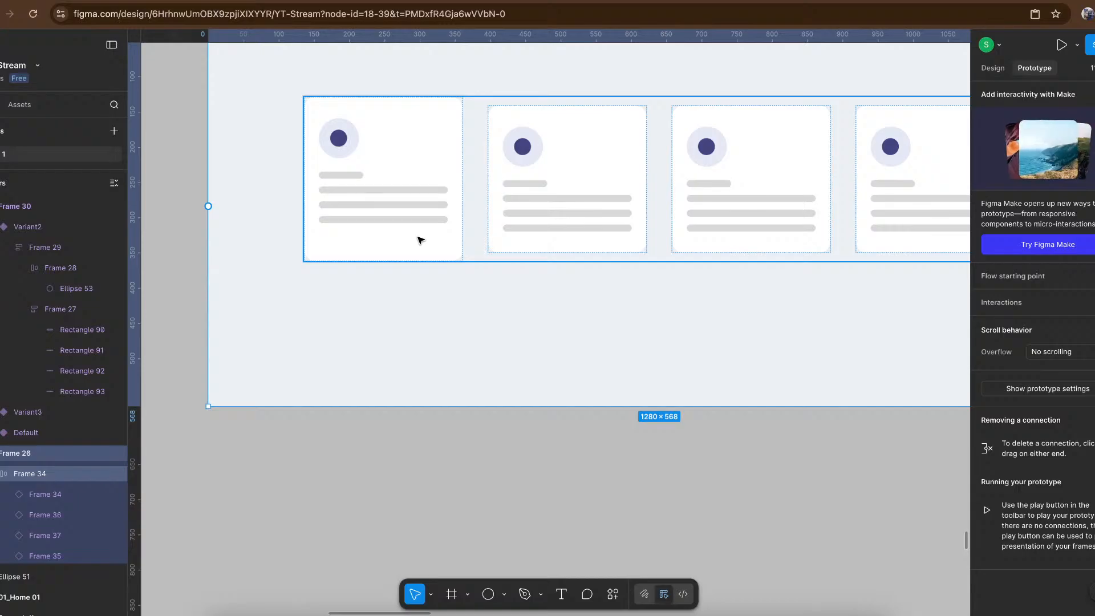
left_click(443, 236)
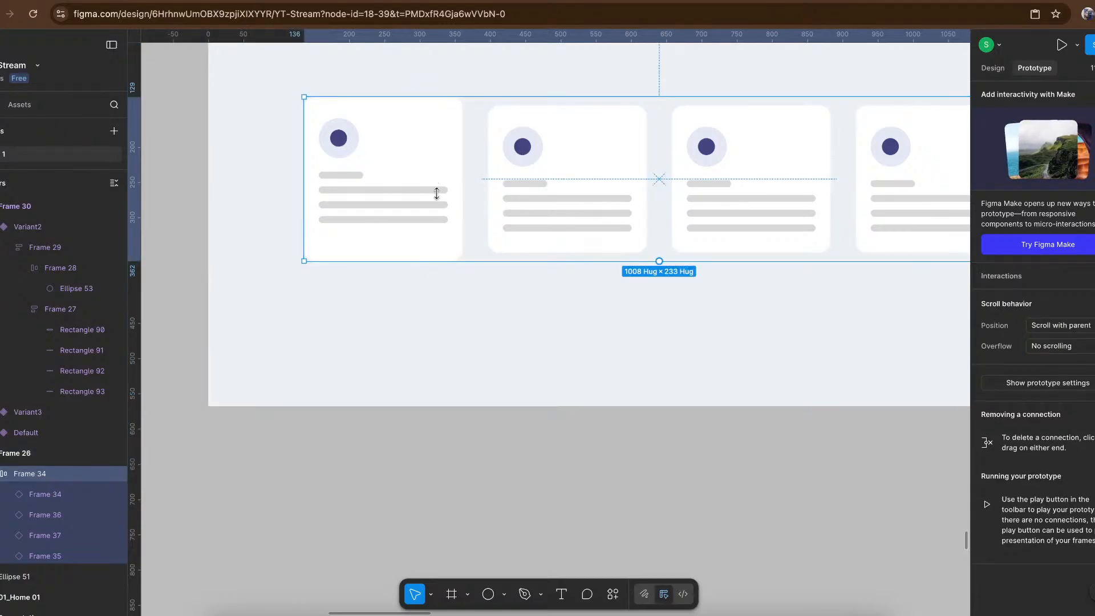
left_click(421, 127)
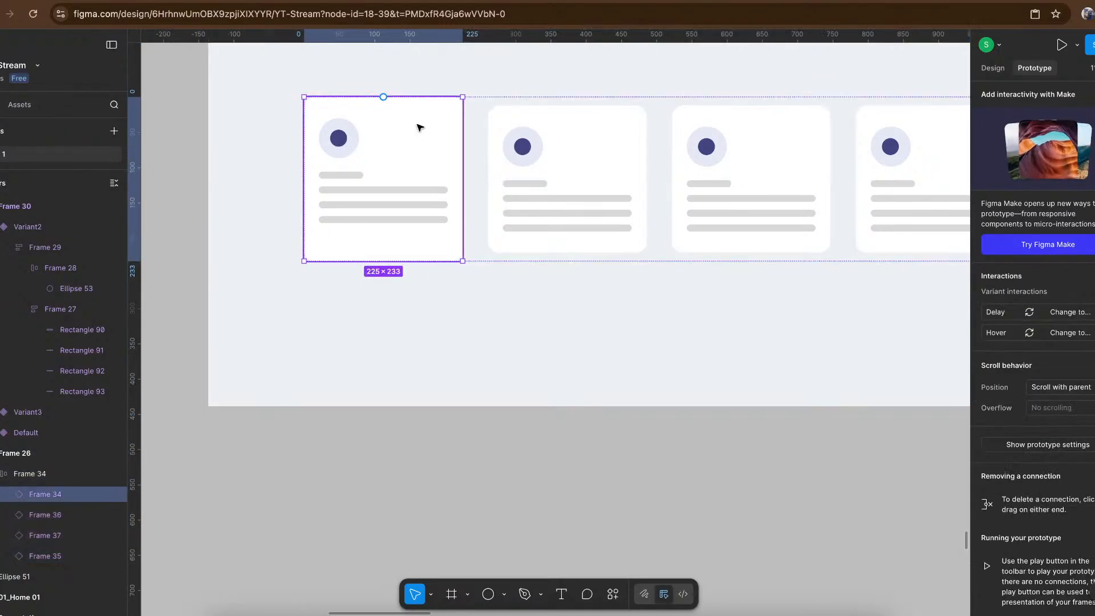
left_click_drag(420, 127, 343, 249)
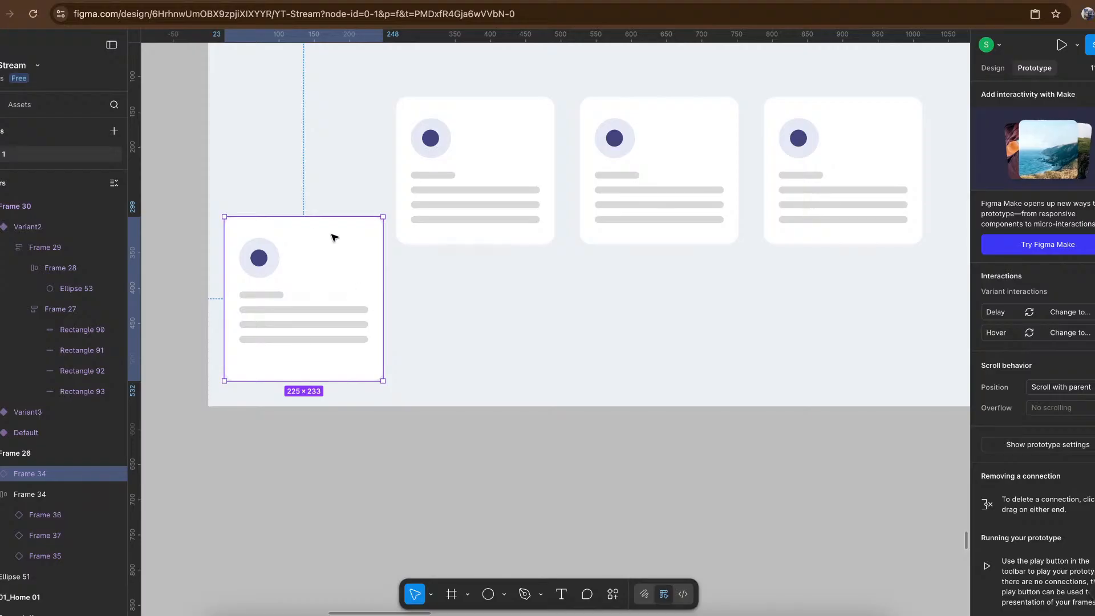
scroll(309, 228, "up", 5)
key("Escape")
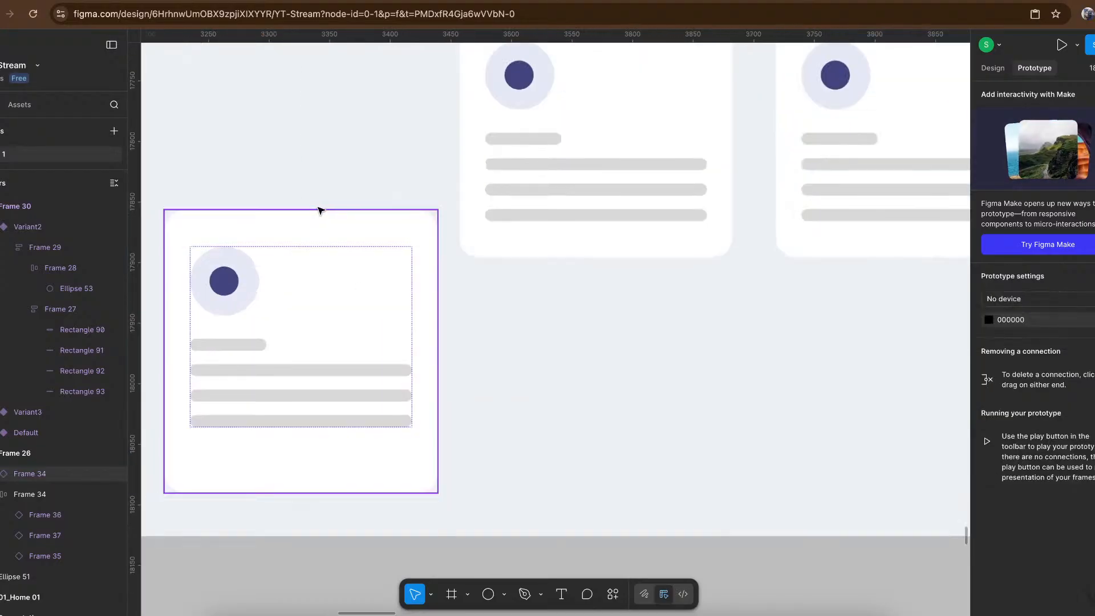
left_click(326, 211)
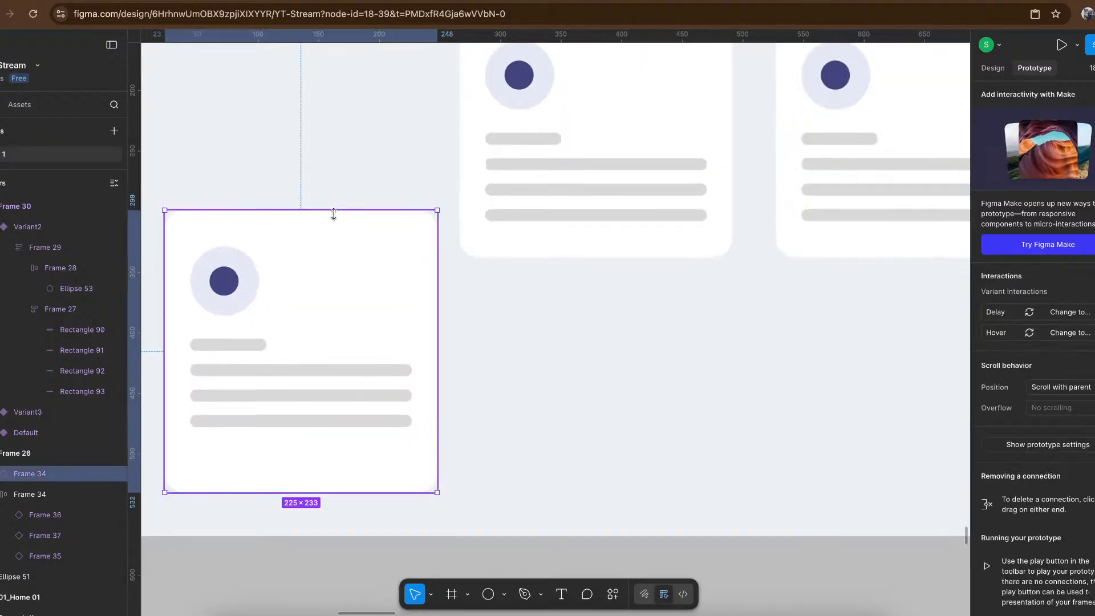
left_click_drag(334, 210, 334, 215)
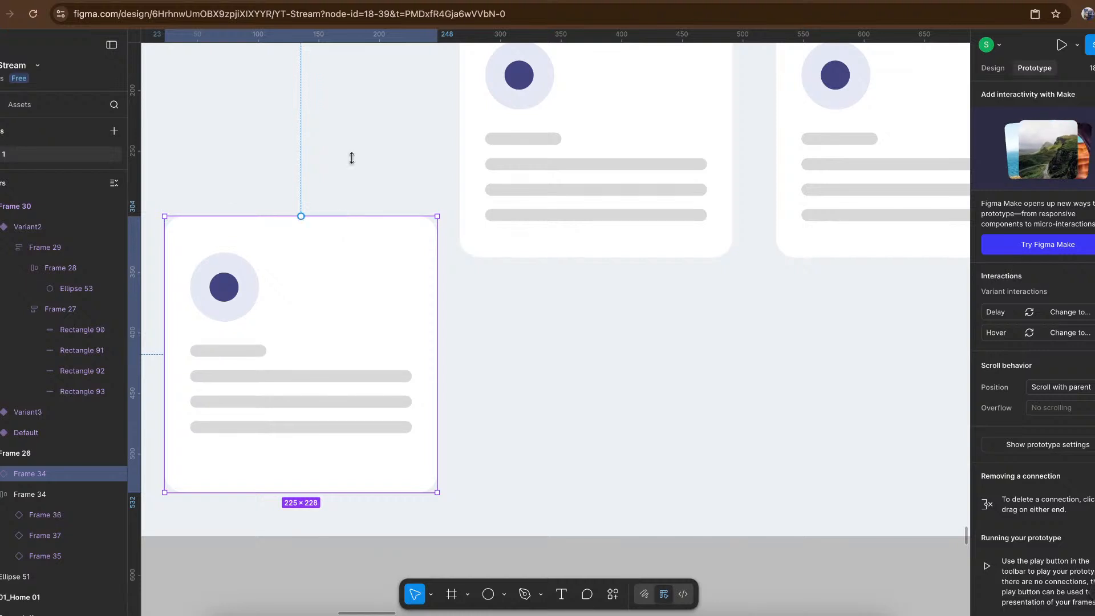
- Check the detached card's animation in the Frame 26 prototype, then return to the design file
left_click(319, 1)
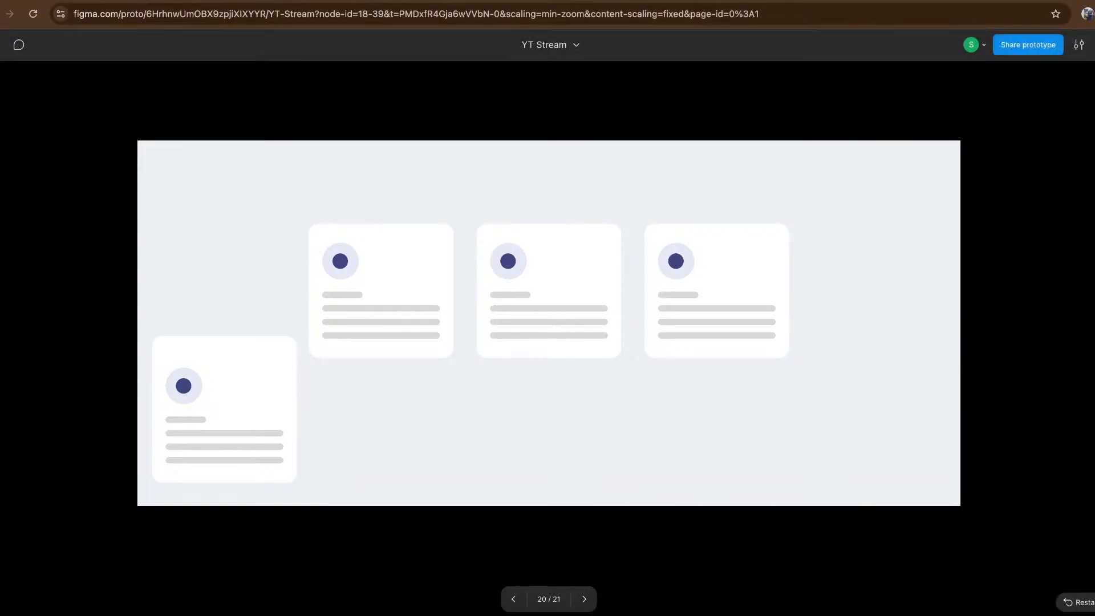
right_click(280, 1)
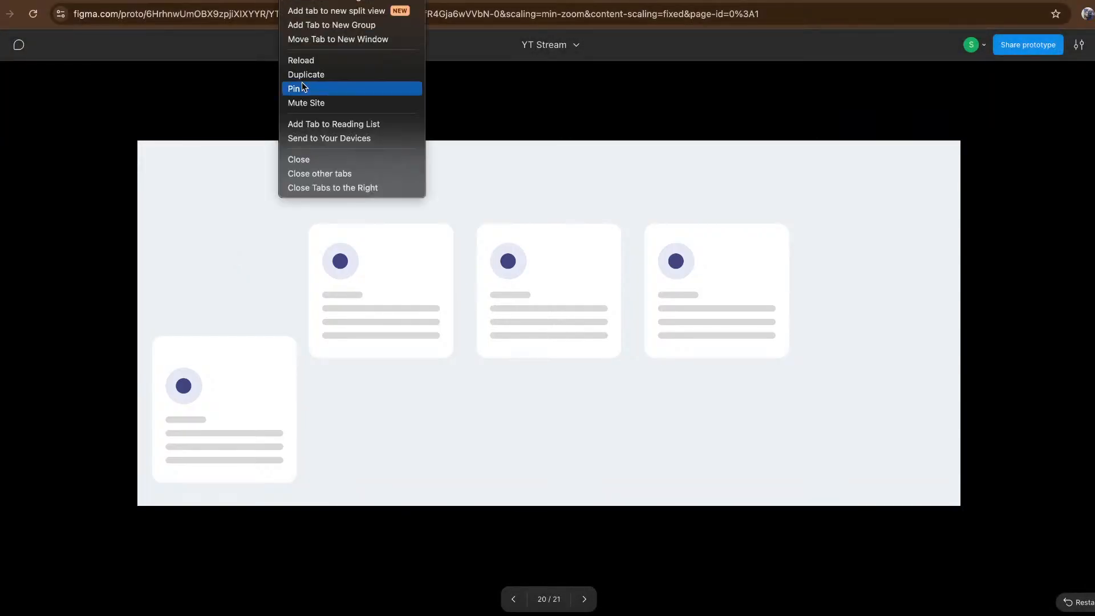
left_click(363, 67)
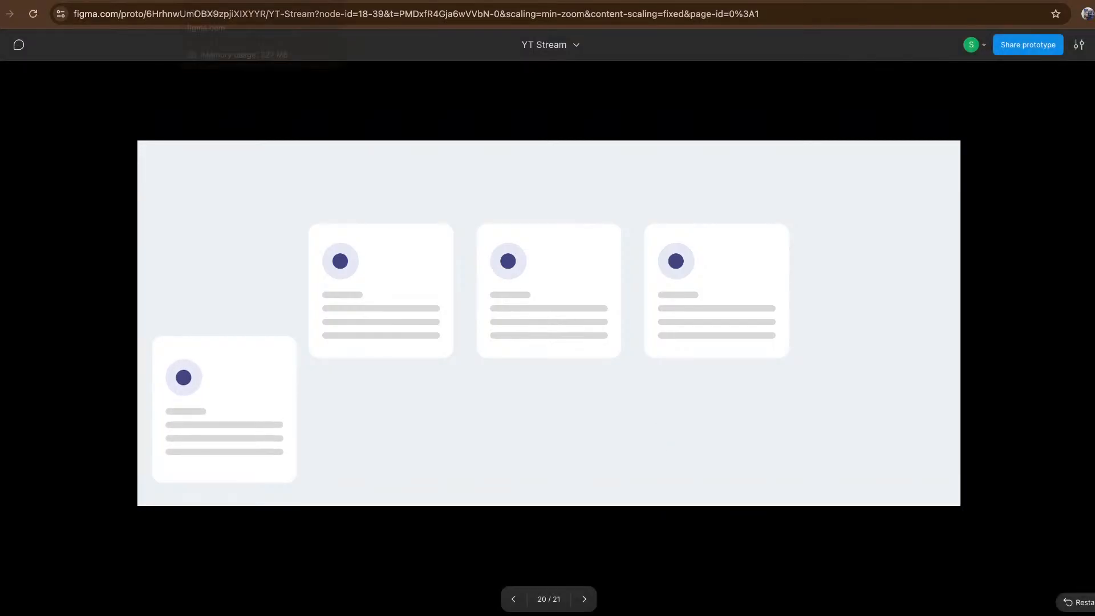
left_click(325, 0)
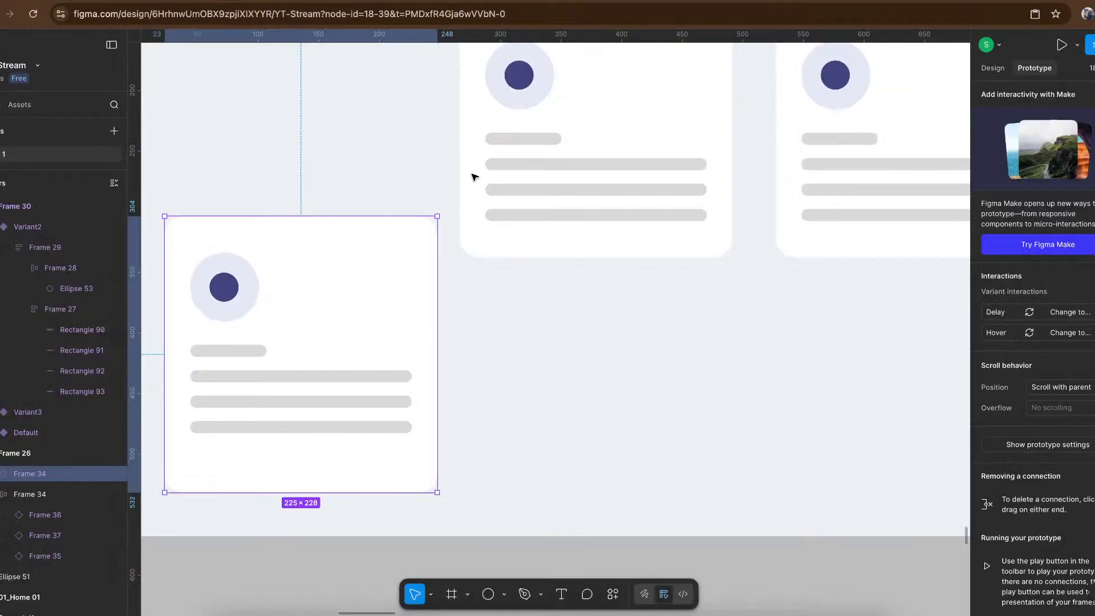
- Review the hero section of the Presentation frame alongside Frame 26's cards, then switch to OBS
scroll(471, 173, "down", 5)
scroll(471, 173, "down", 7)
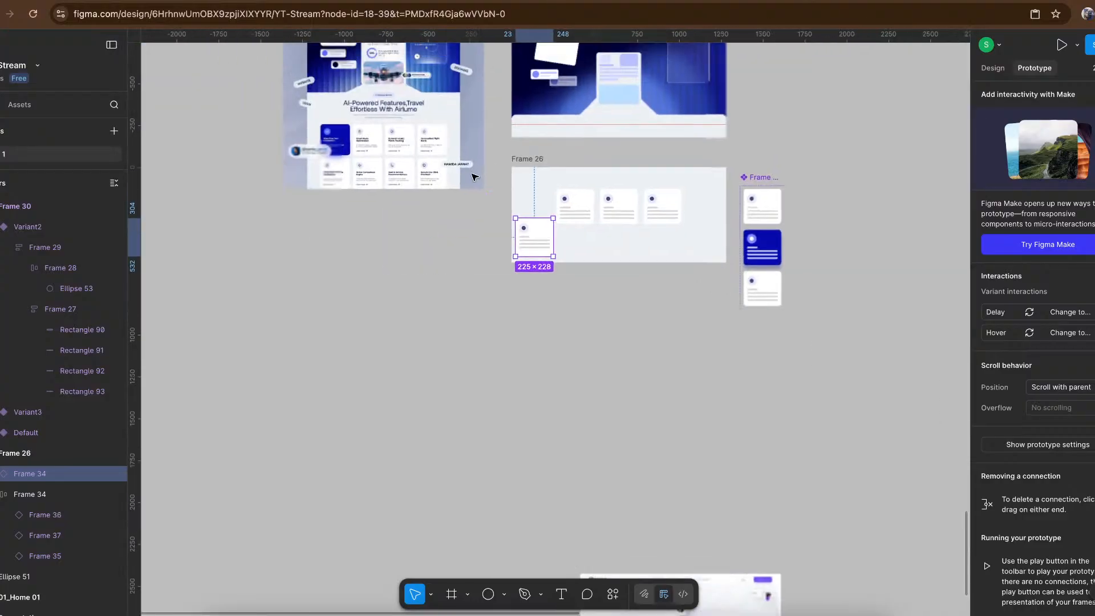
scroll(651, 140, "up", 5)
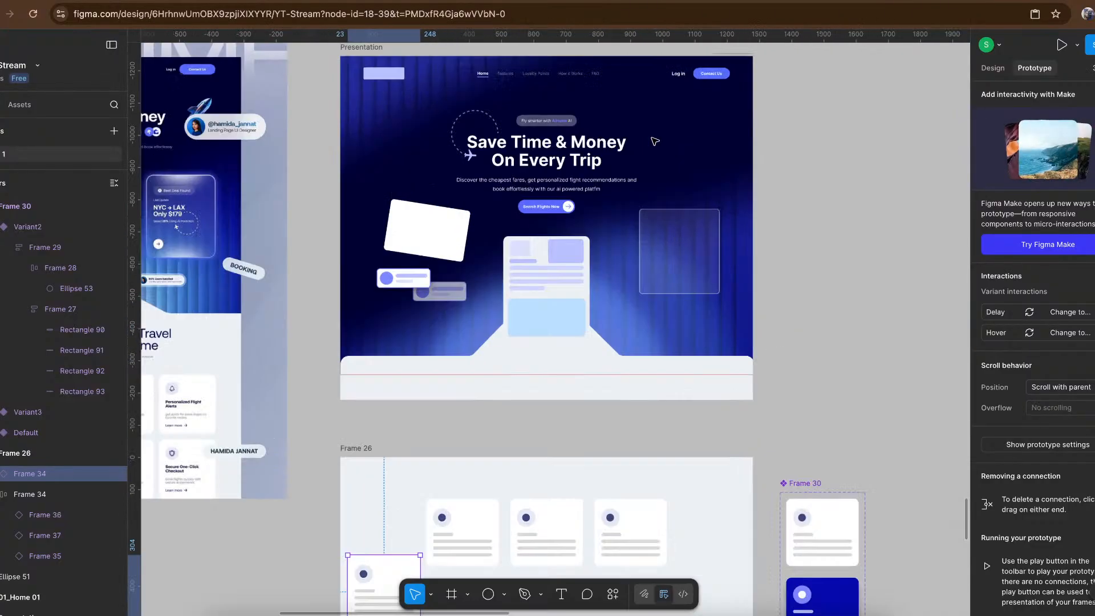
scroll(634, 165, "up", 3)
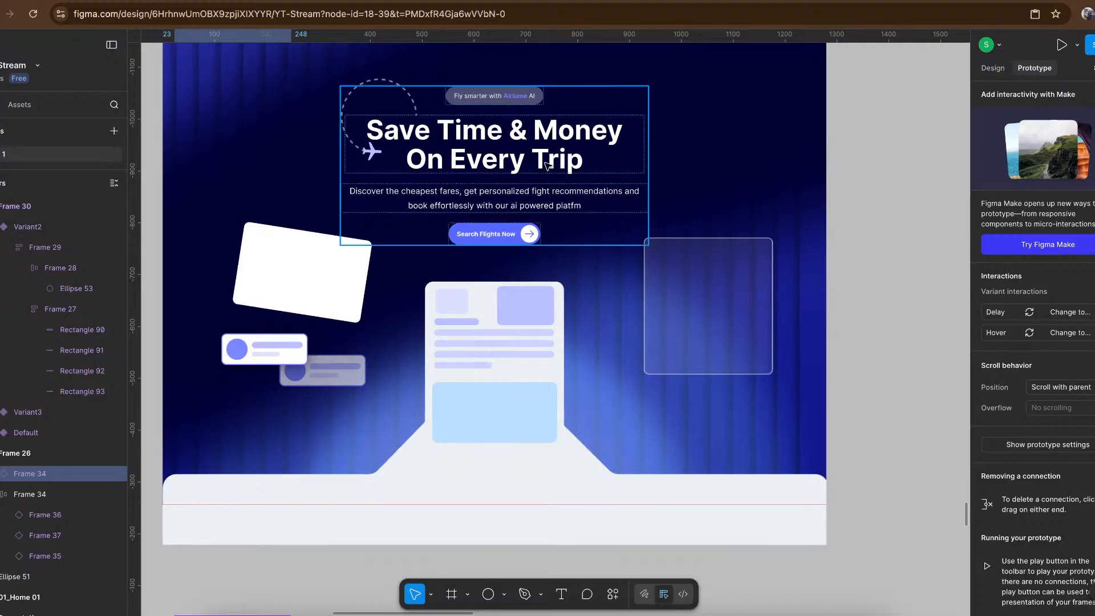
scroll(547, 164, "left", 2)
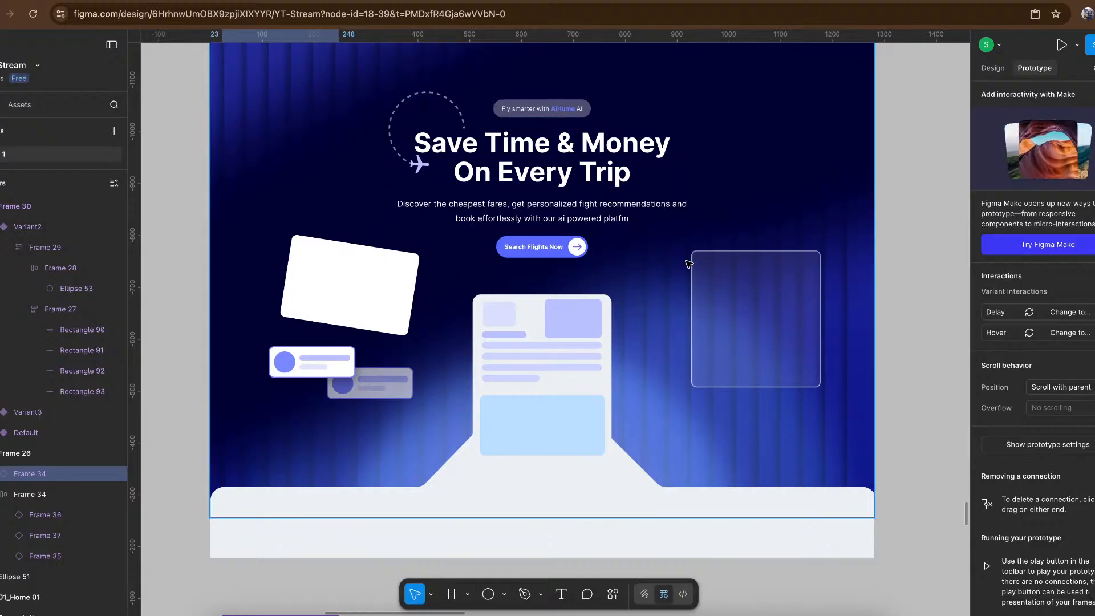
scroll(684, 261, "down", 2)
scroll(689, 264, "down", 5)
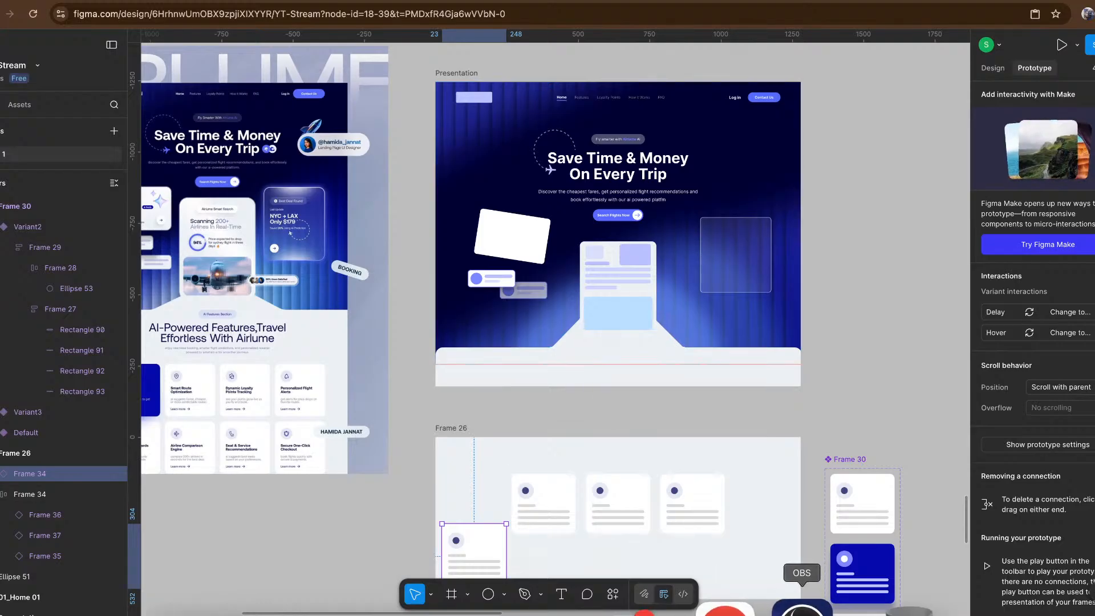
left_click(801, 606)
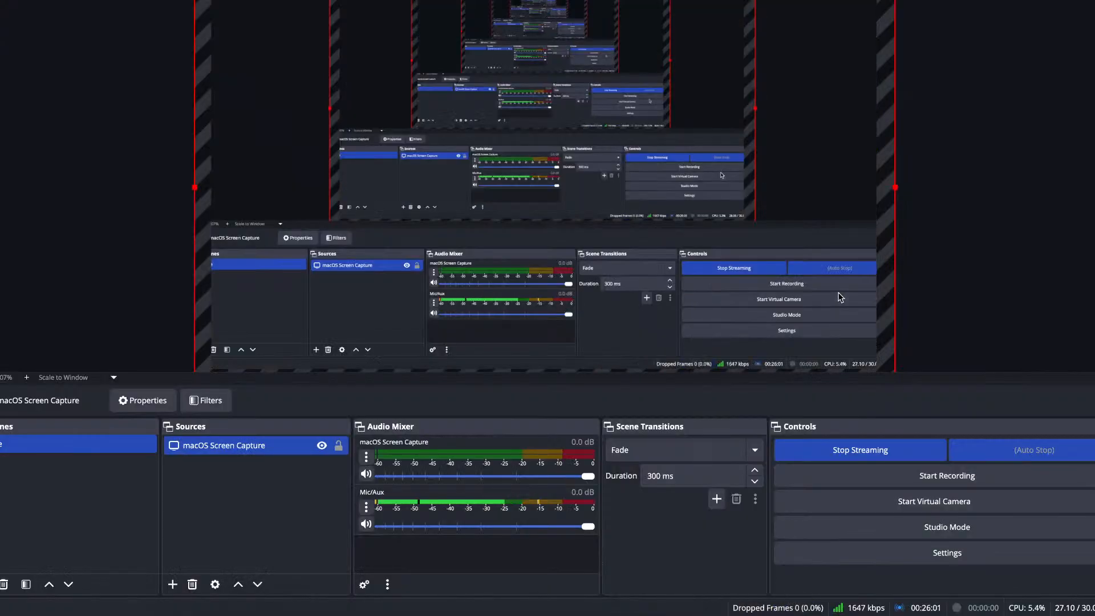